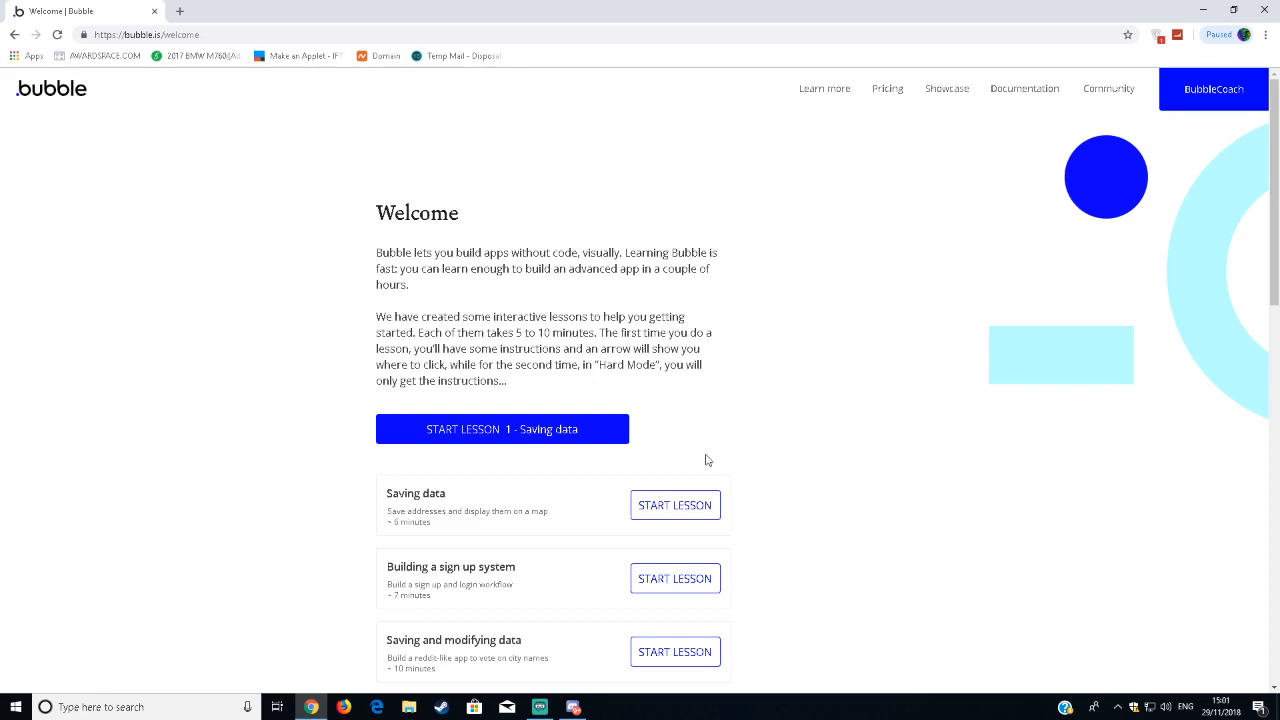
Look through the list of interactive lessons on the welcome page, from Saving data to Login with Facebook.
scroll(310, 378, "down", 1)
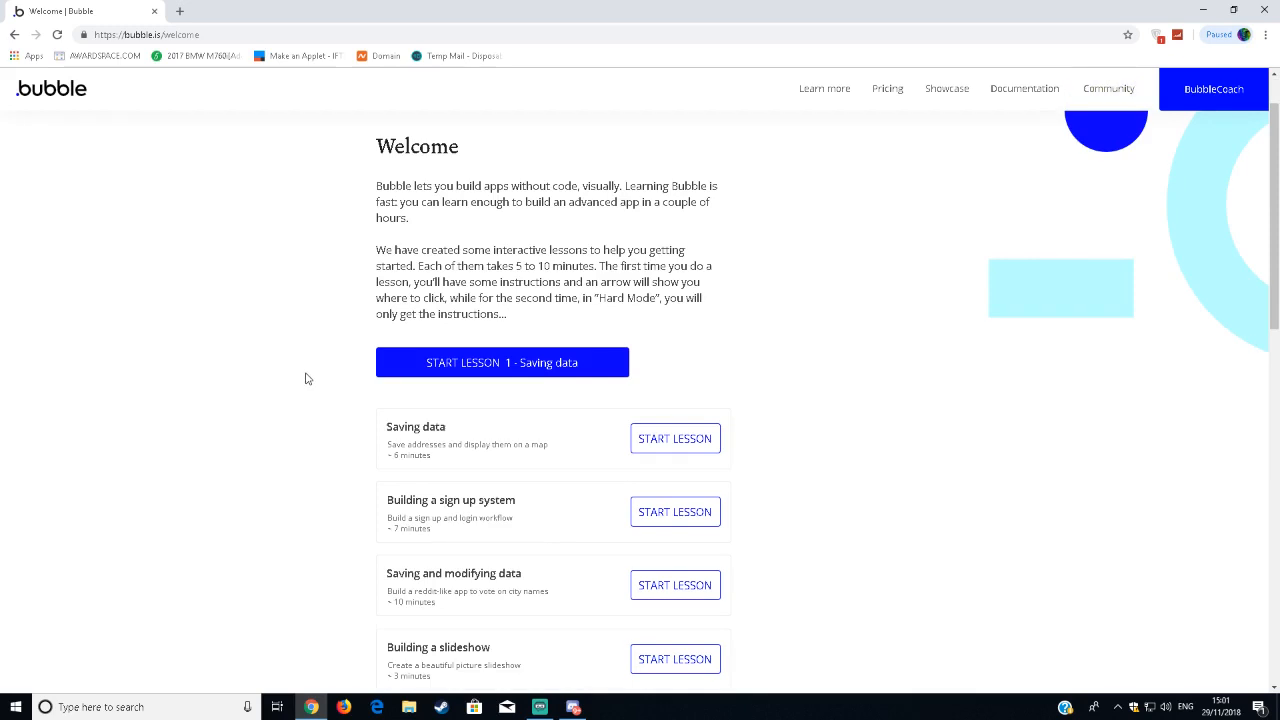
scroll(508, 378, "down", 1)
scroll(508, 378, "down", 1)
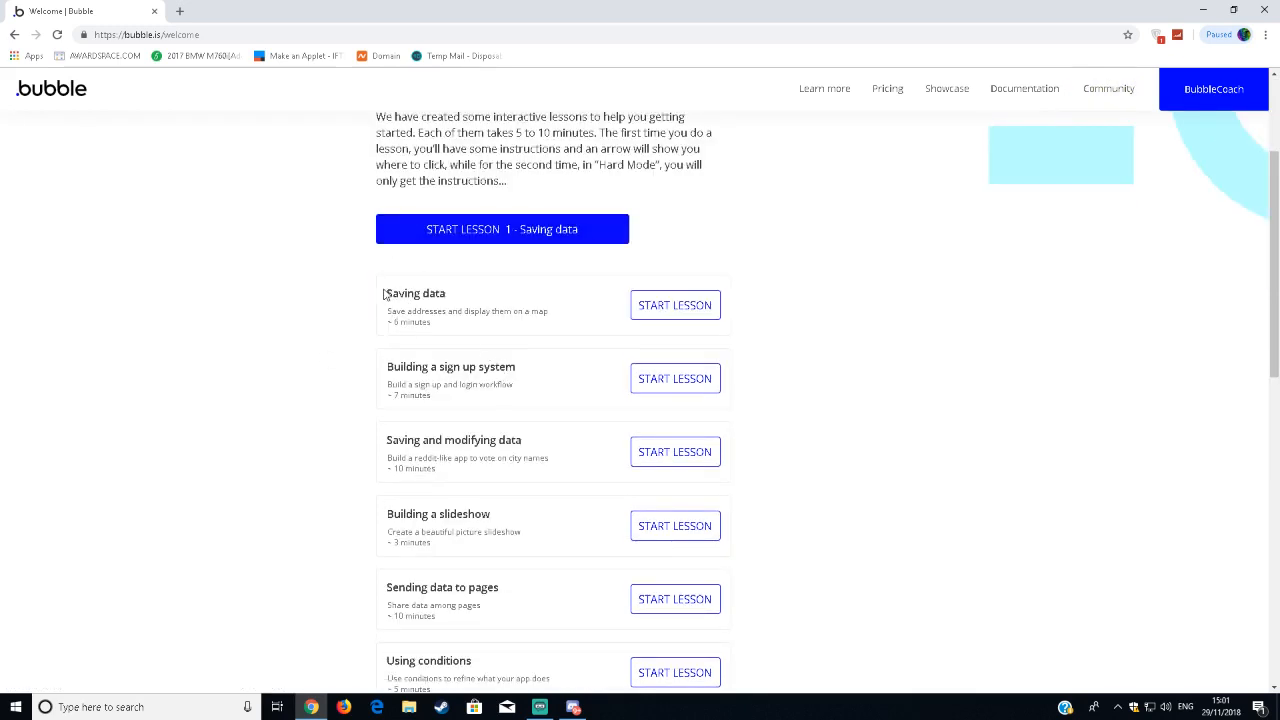
scroll(580, 317, "down", 2)
scroll(563, 325, "down", 1)
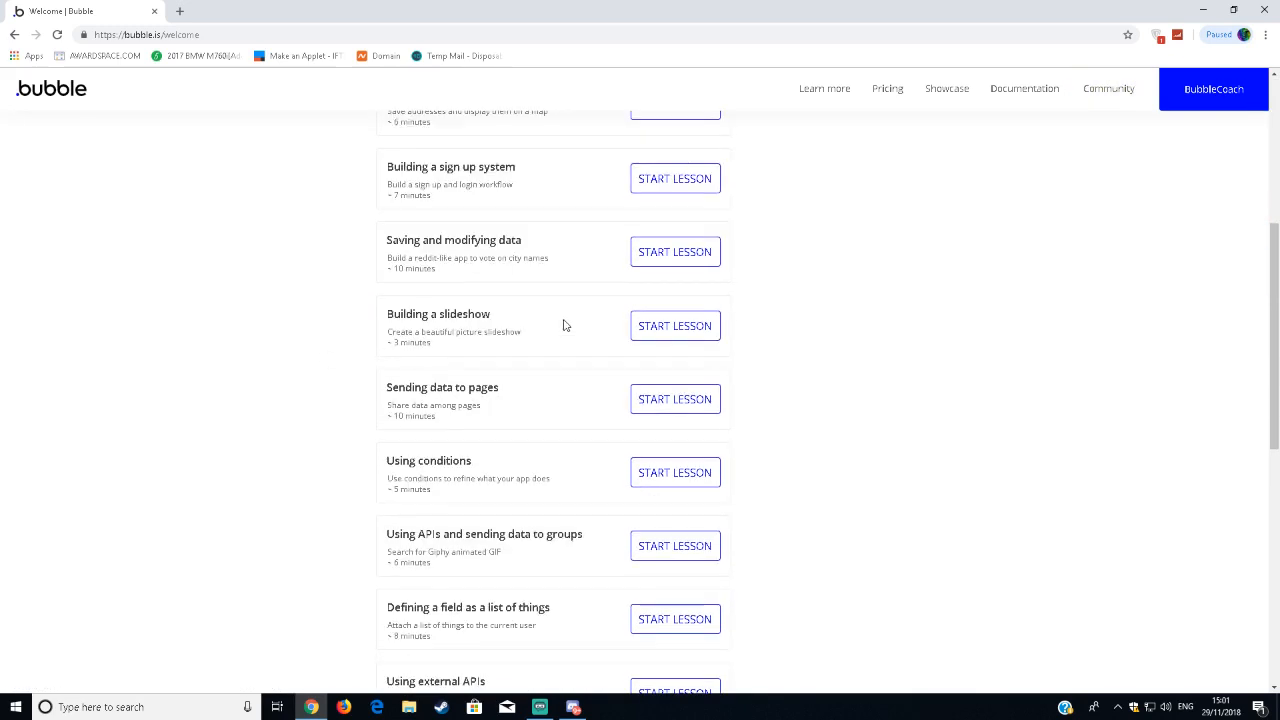
scroll(563, 318, "down", 1)
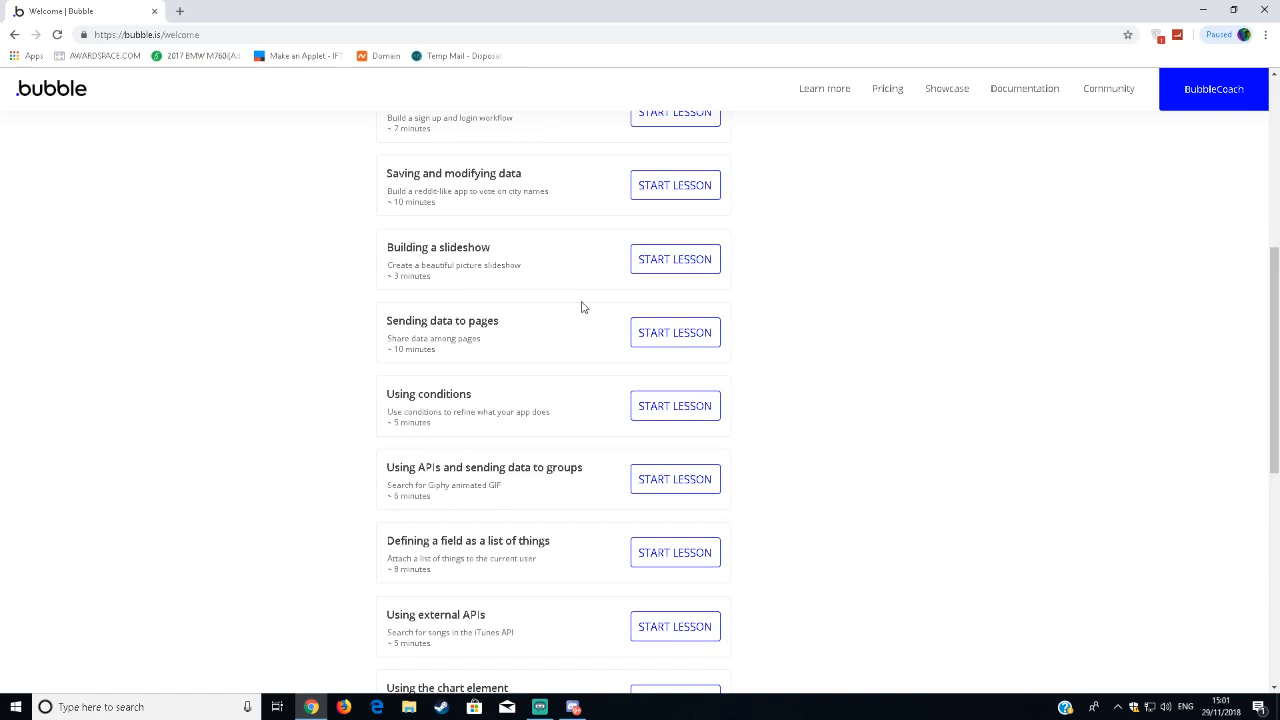
scroll(580, 290, "down", 5)
scroll(583, 286, "up", 1)
scroll(583, 280, "down", 1)
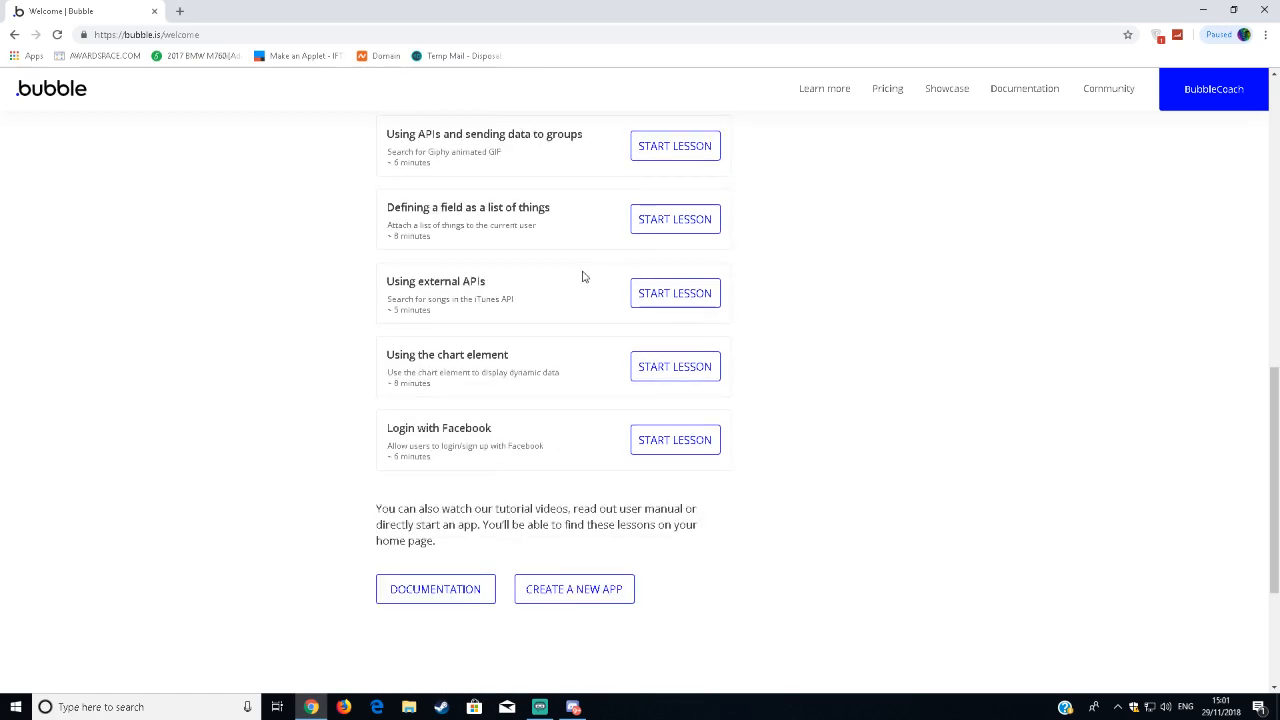
scroll(614, 240, "down", 1)
scroll(395, 340, "up", 3)
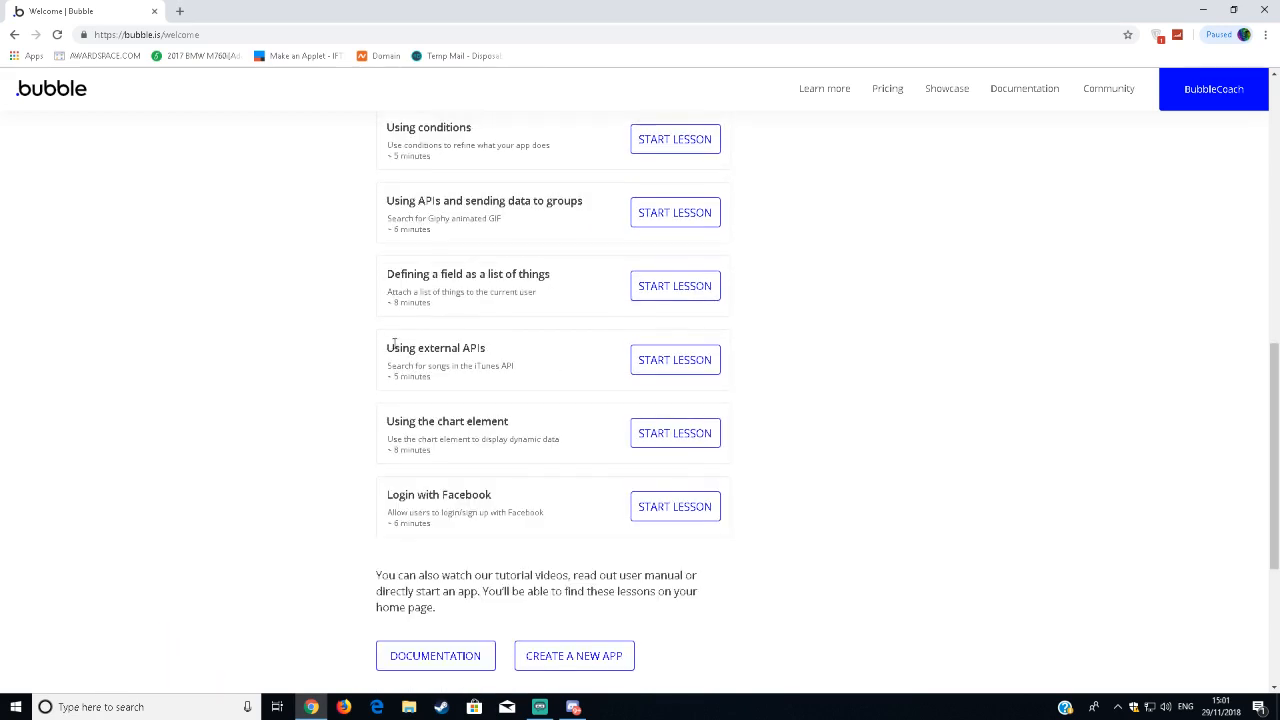
scroll(445, 325, "up", 2)
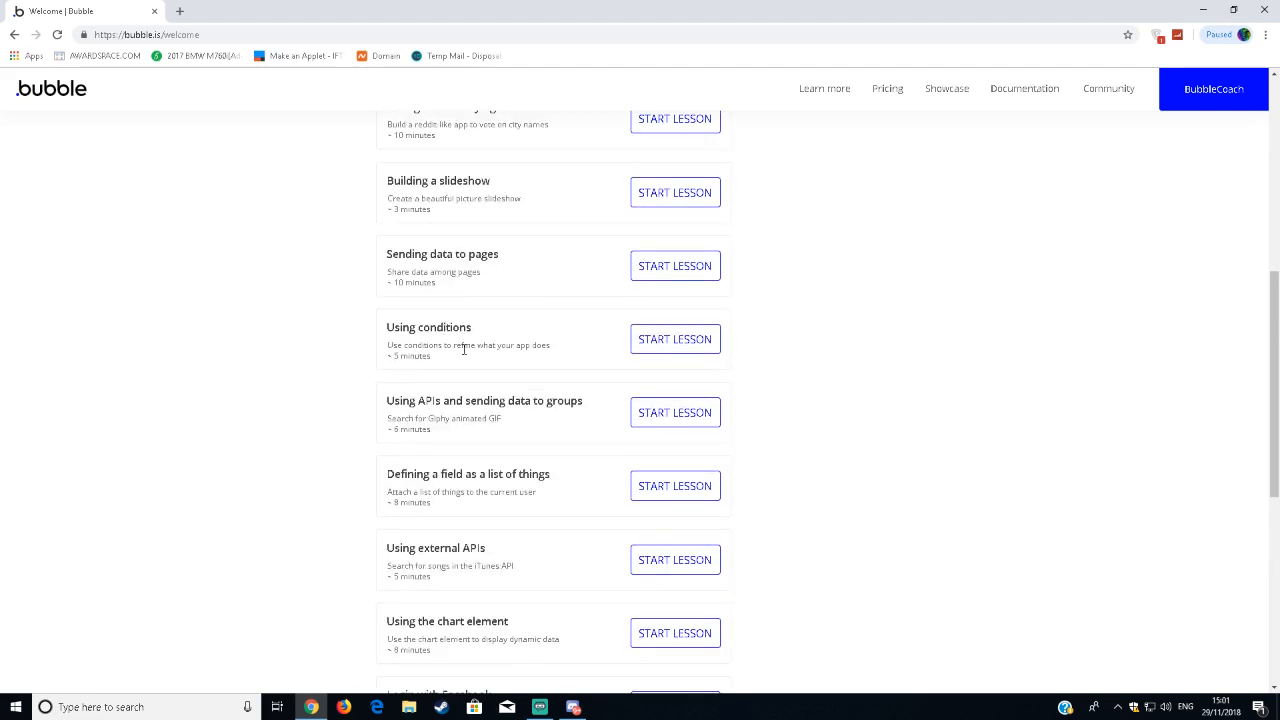
scroll(463, 349, "up", 3)
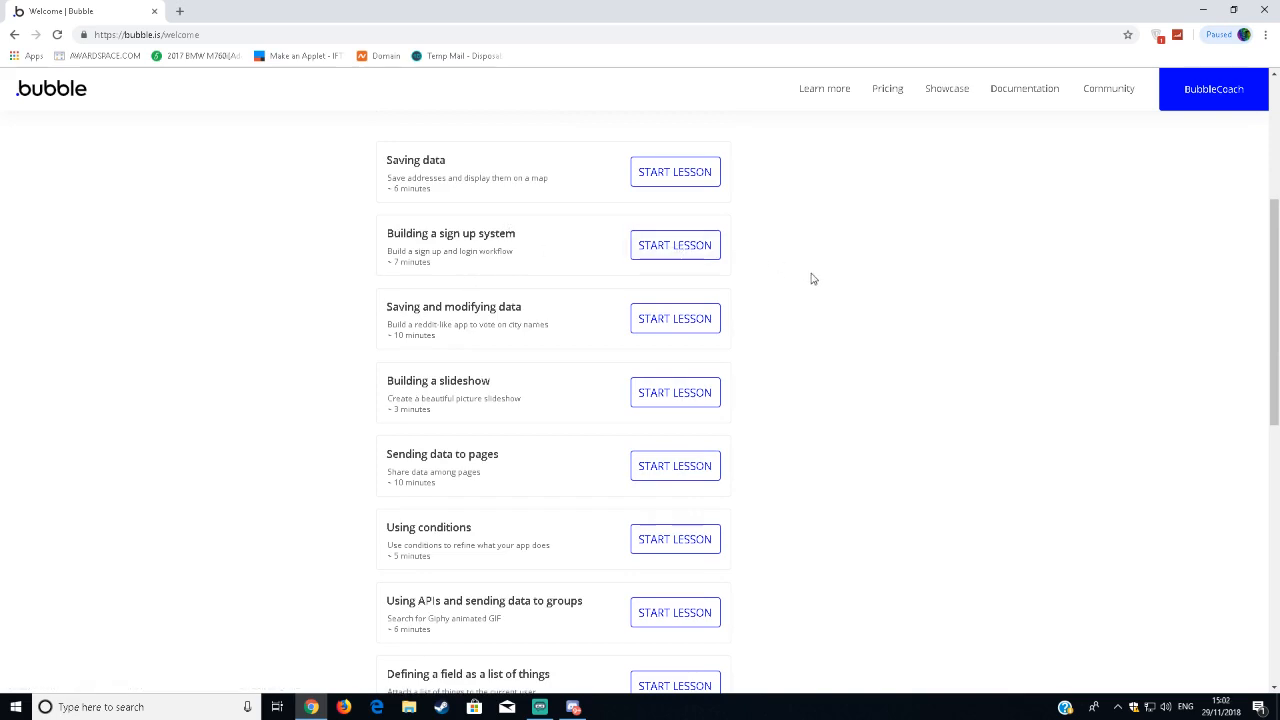
scroll(829, 273, "down", 1)
scroll(829, 273, "down", 7)
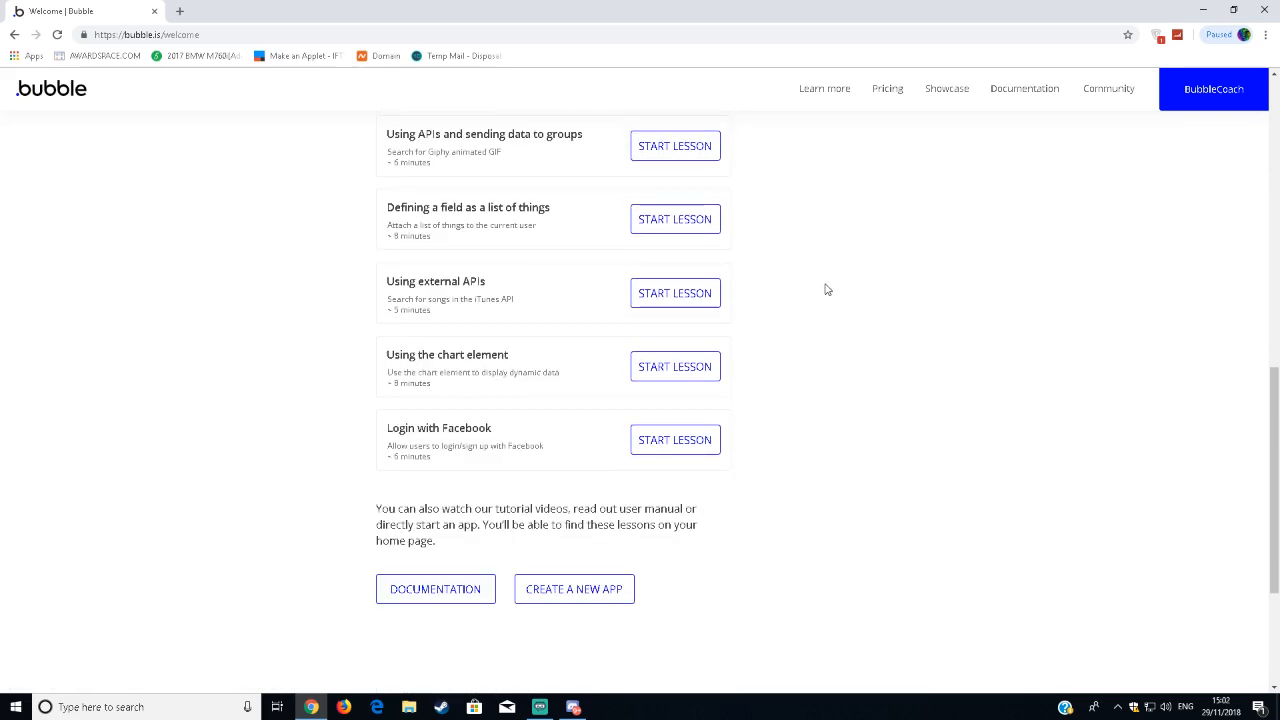
scroll(806, 262, "up", 13)
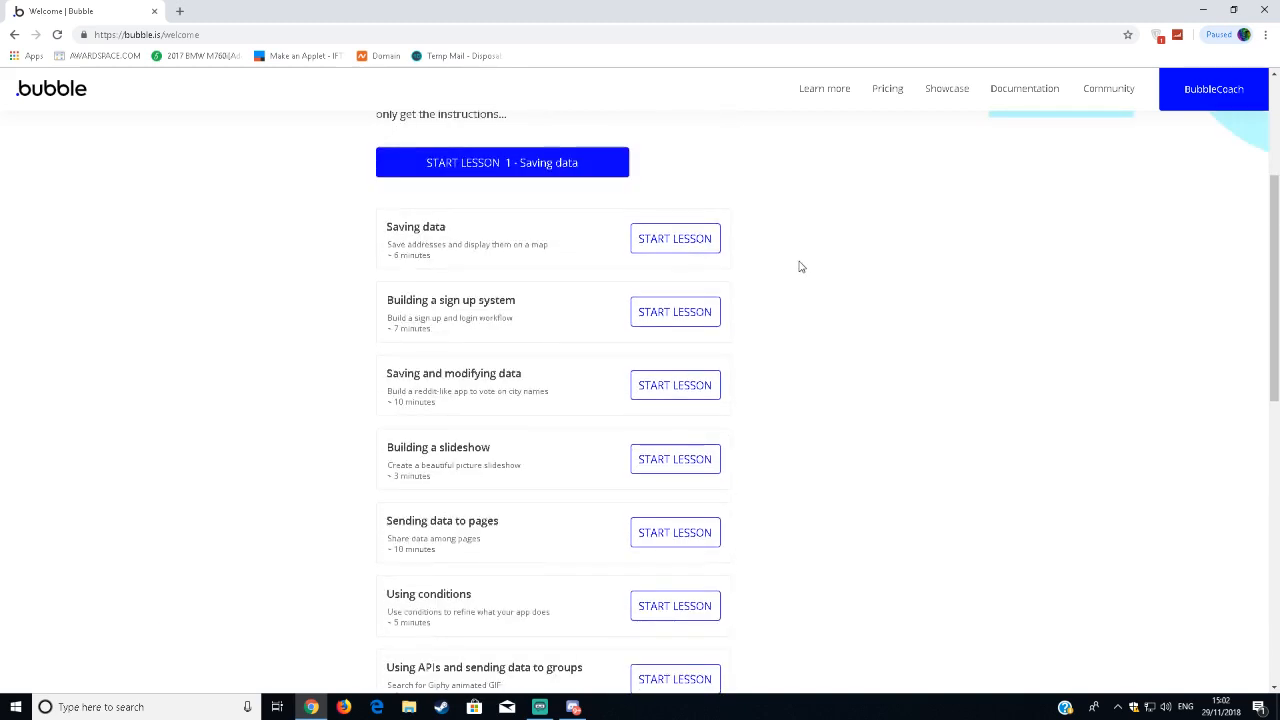
scroll(849, 214, "down", 10)
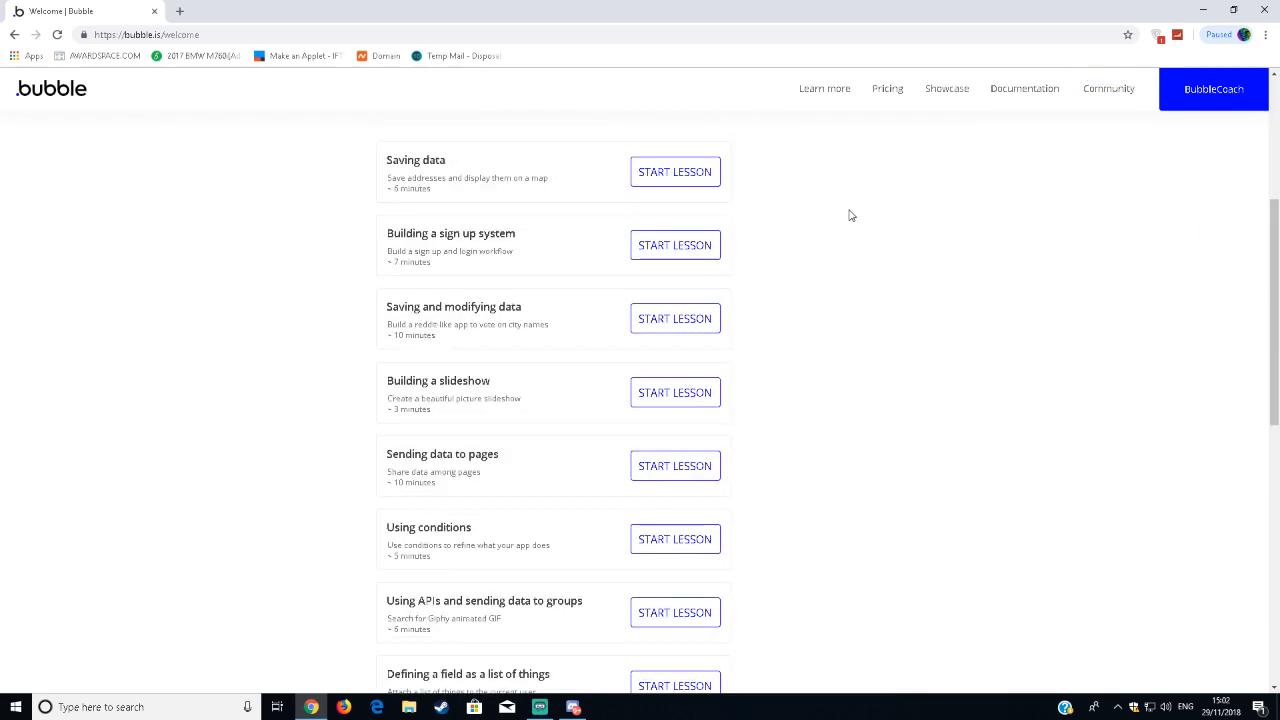
Create a new app named MARKINGWORKABLEBUTTONS.
scroll(849, 214, "down", 3)
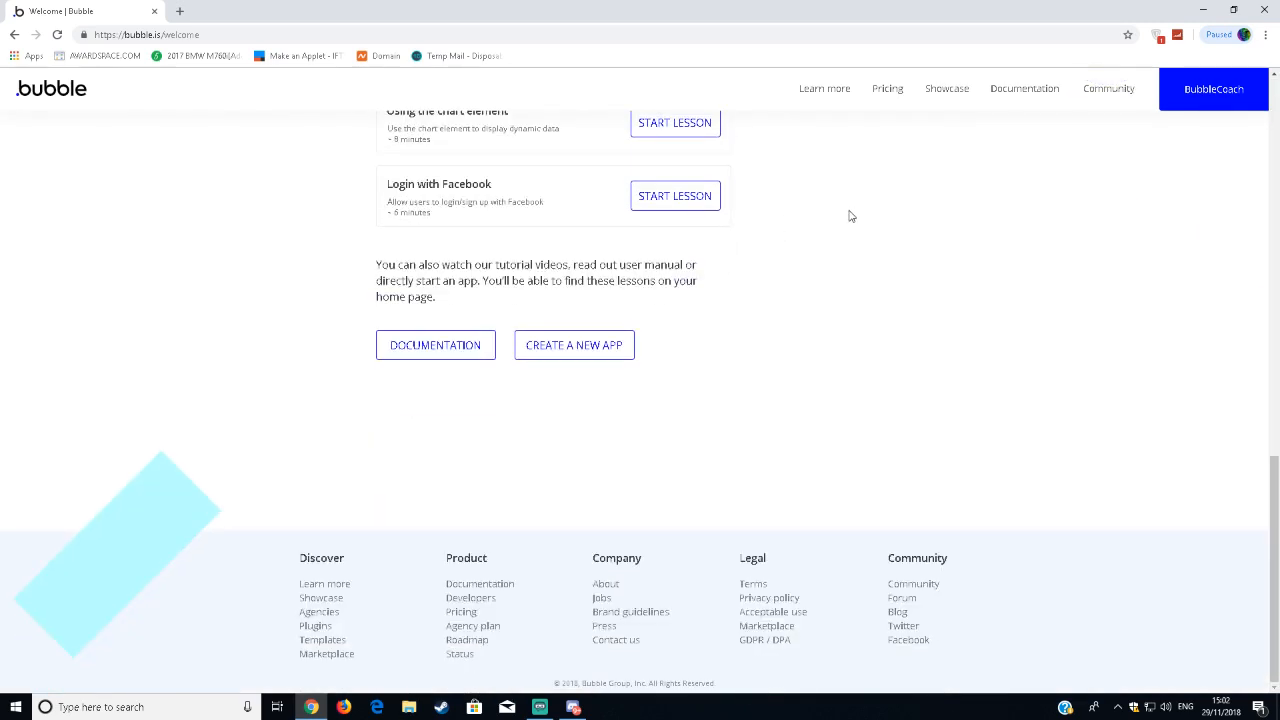
left_click(578, 347)
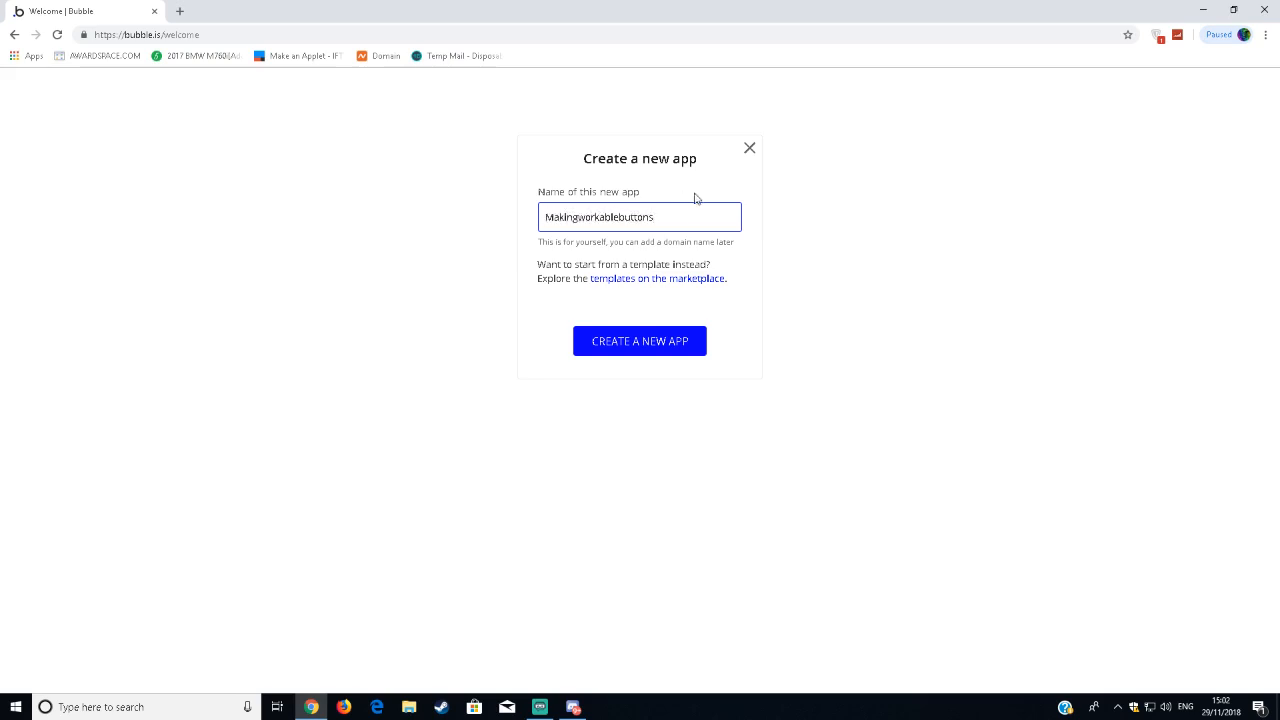
left_click_drag(680, 214, 548, 217)
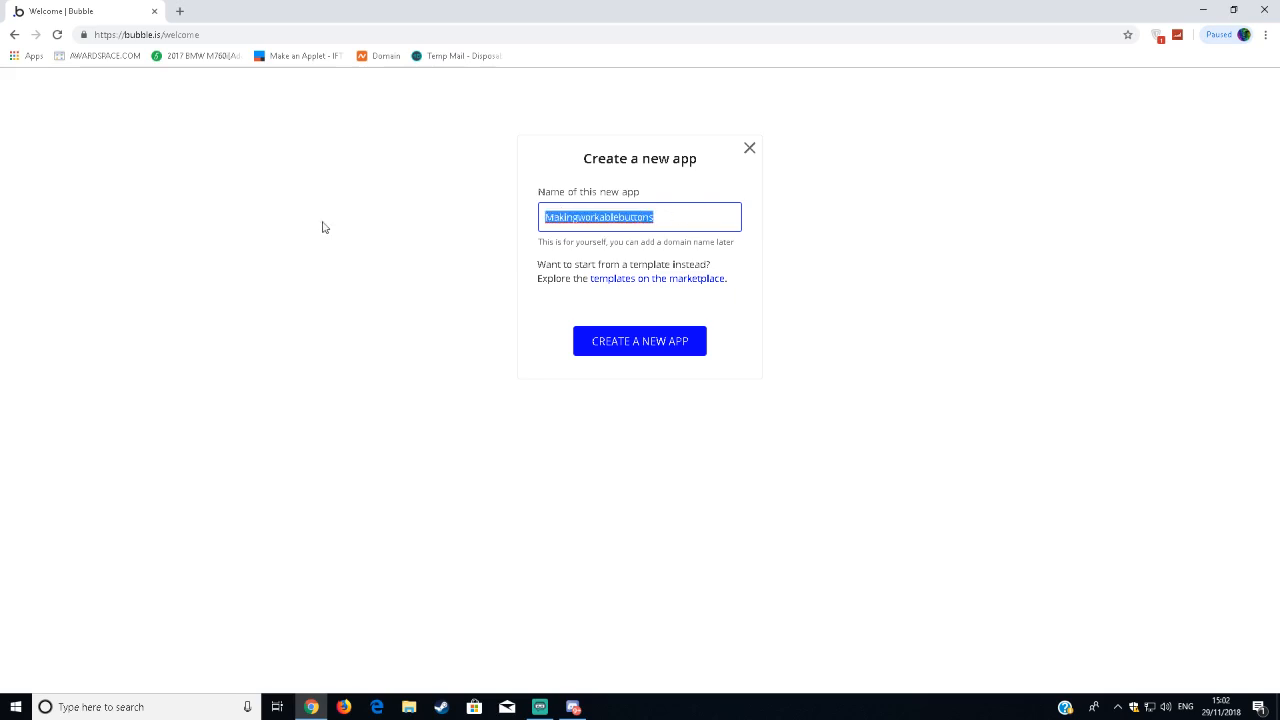
key("BackSpace")
type("MARKINGW")
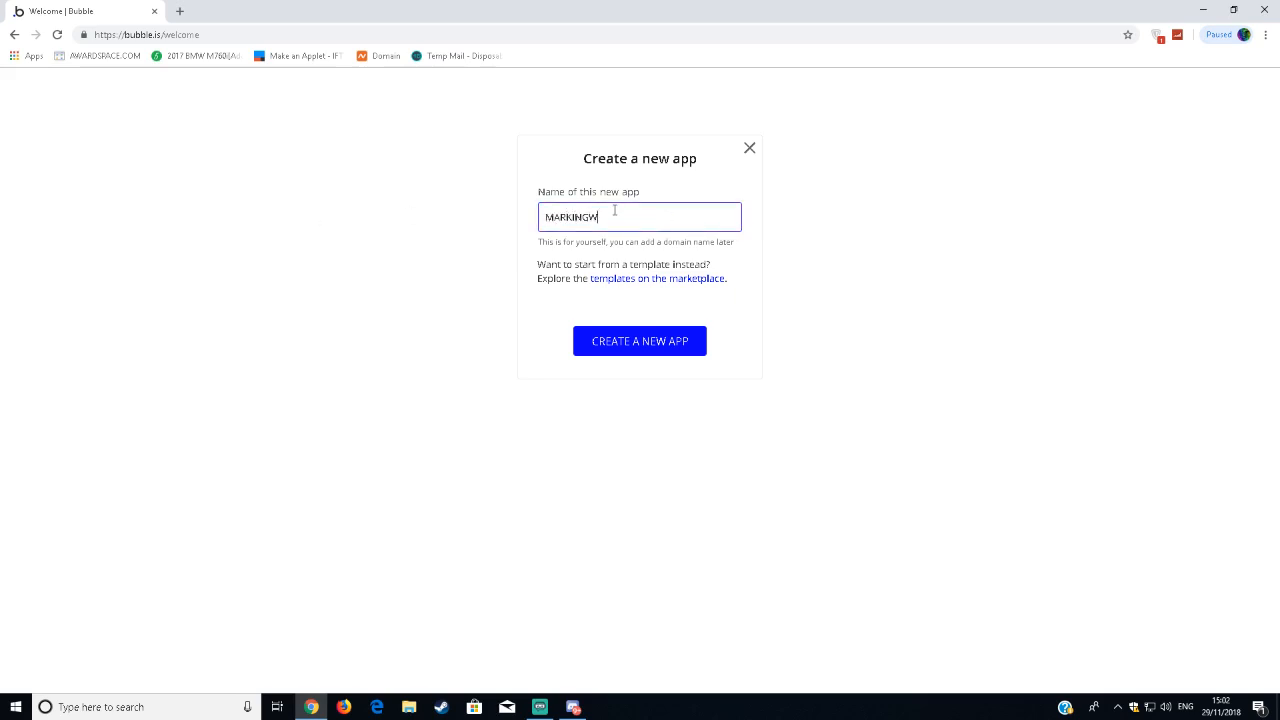
type("ORKABLEBUTTONS")
left_click(630, 343)
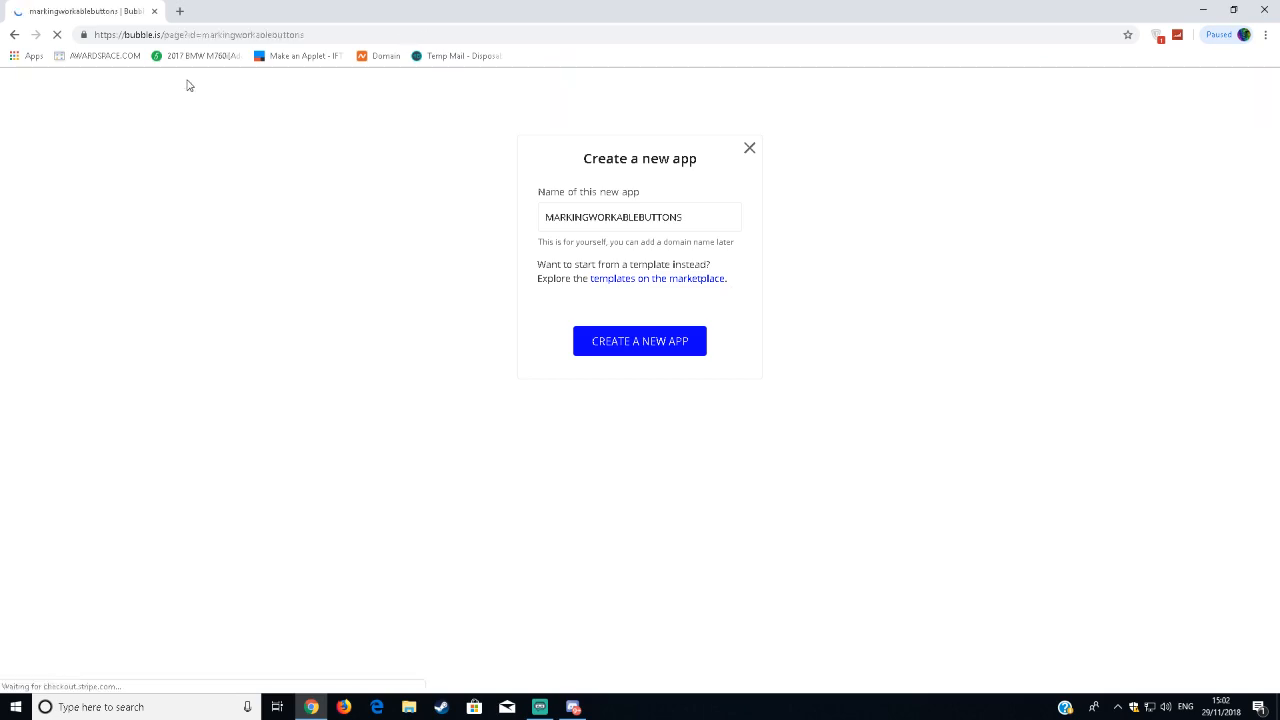
left_click_drag(213, 35, 293, 35)
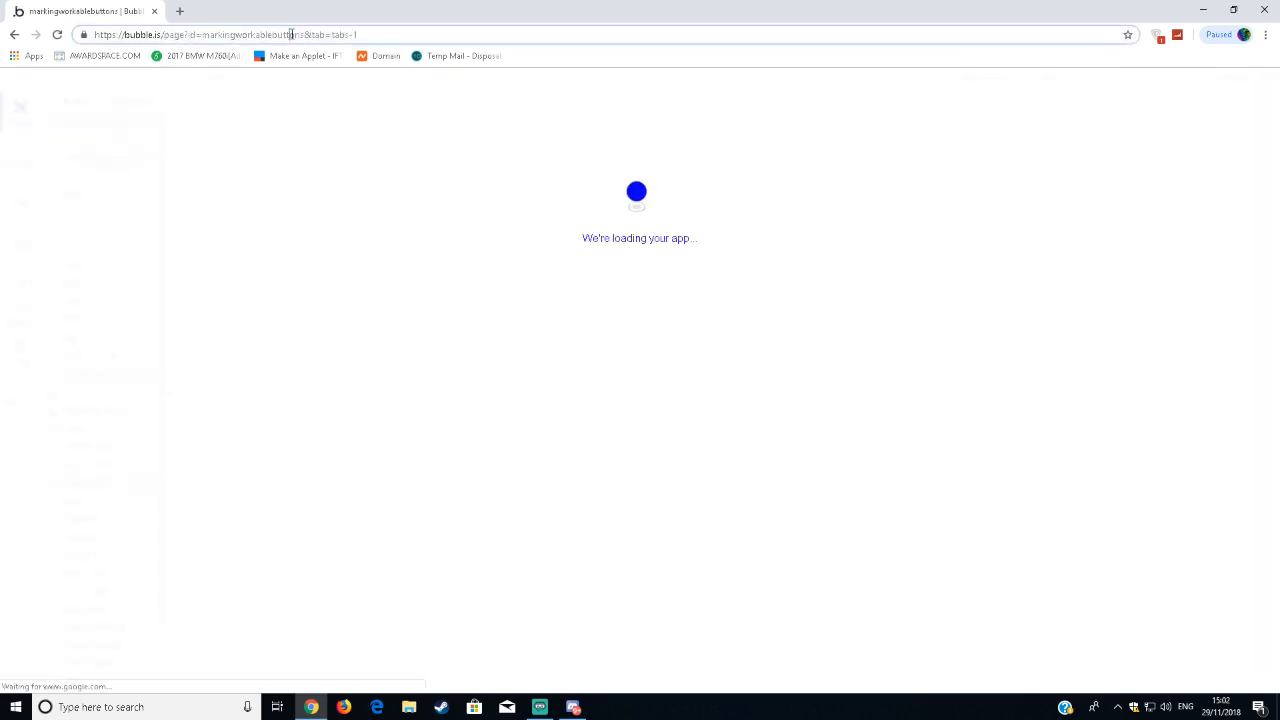
left_click(293, 35)
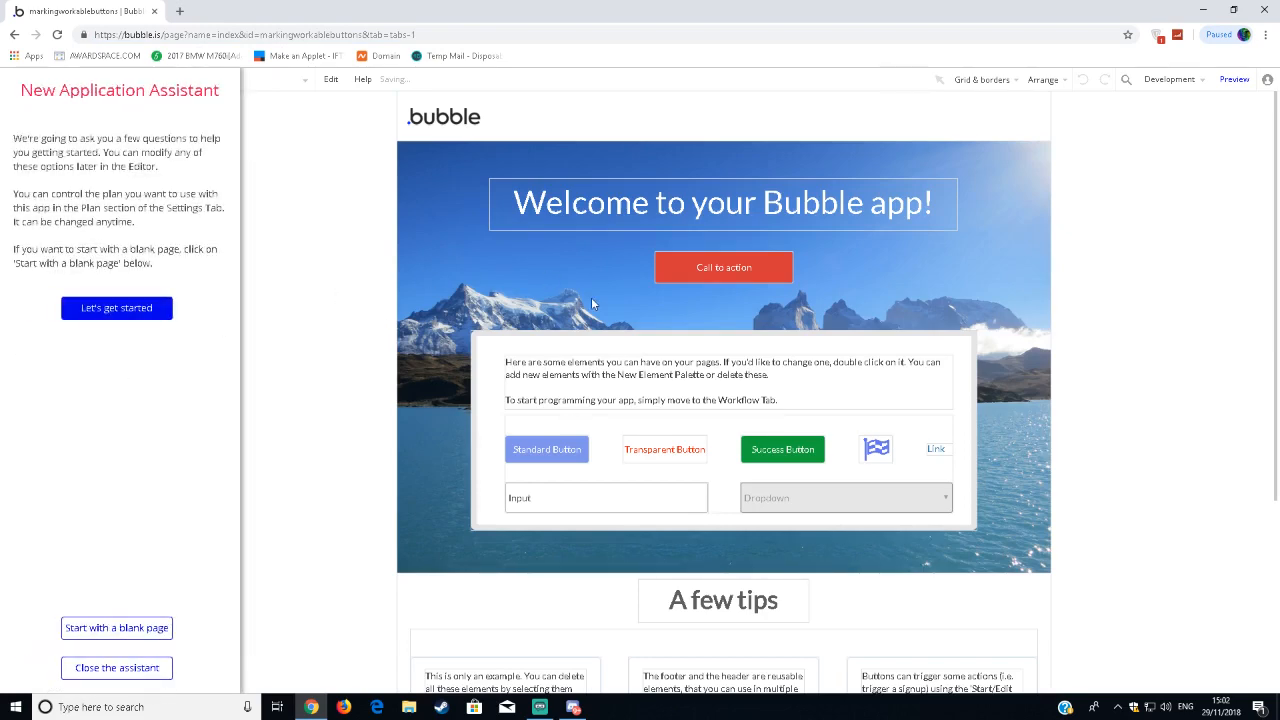
Start the app with a blank page and close the New Application Assistant.
left_click(591, 303)
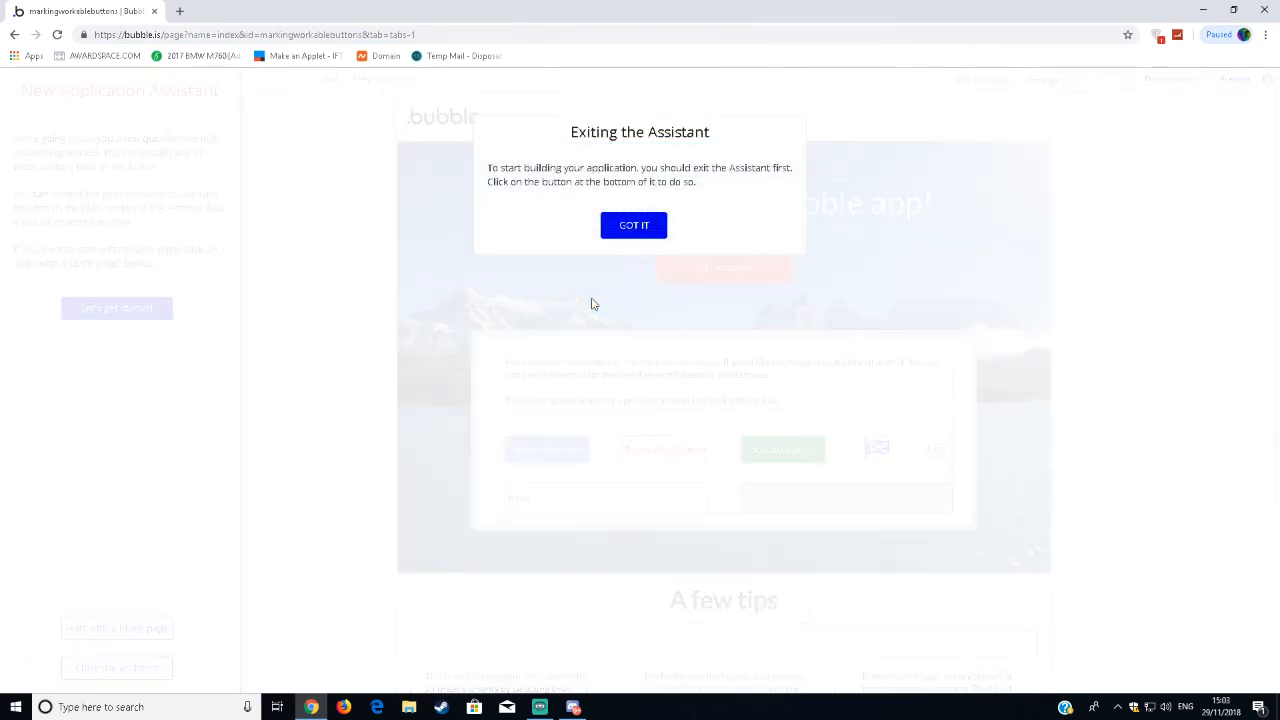
left_click(633, 236)
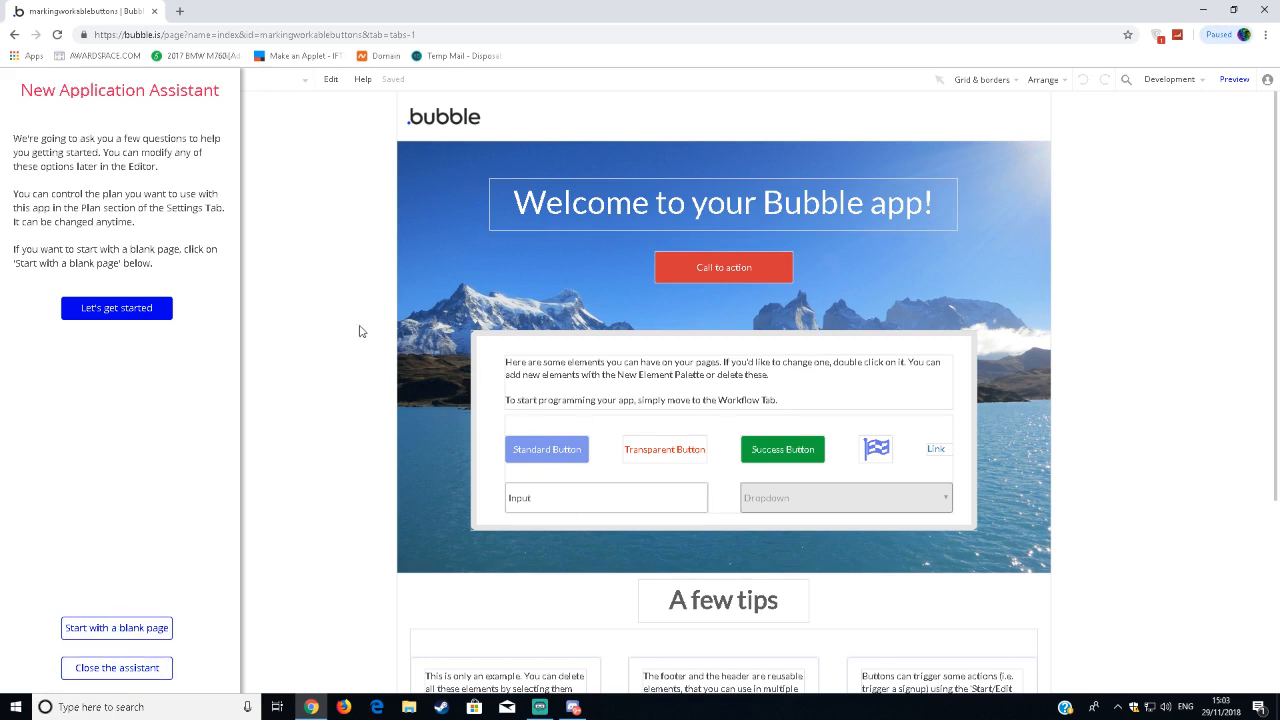
left_click(136, 634)
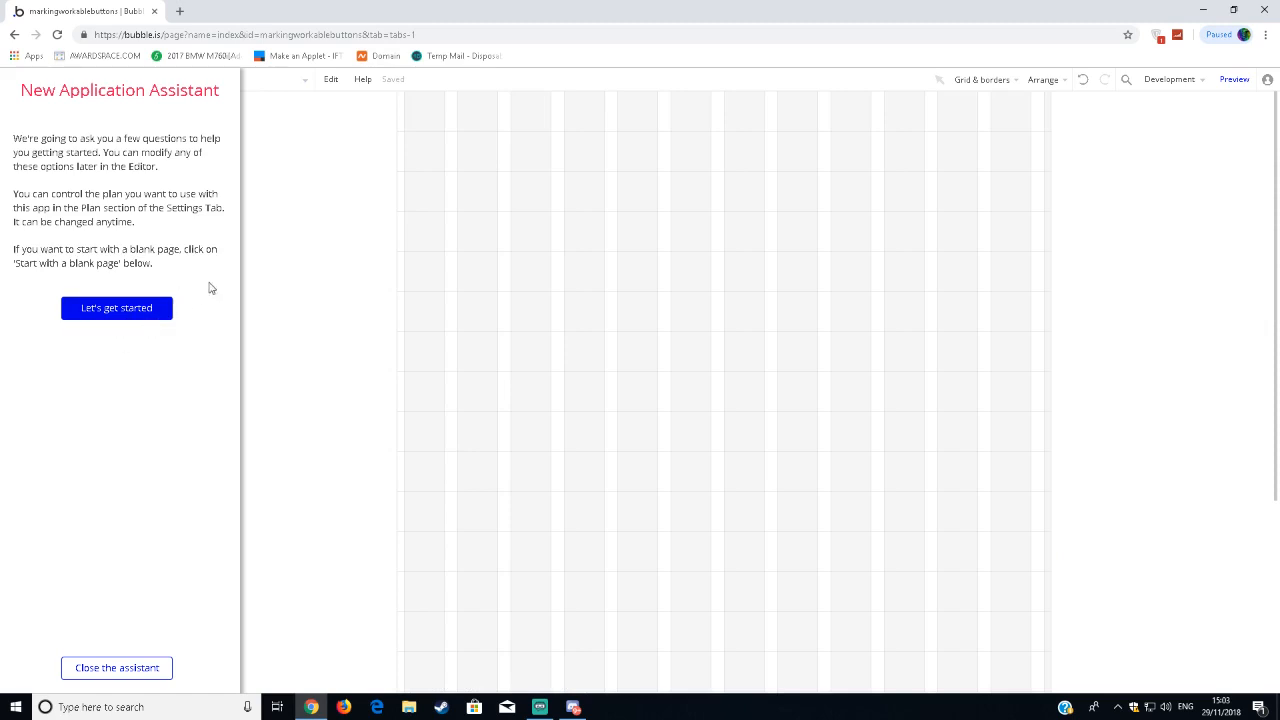
left_click(111, 676)
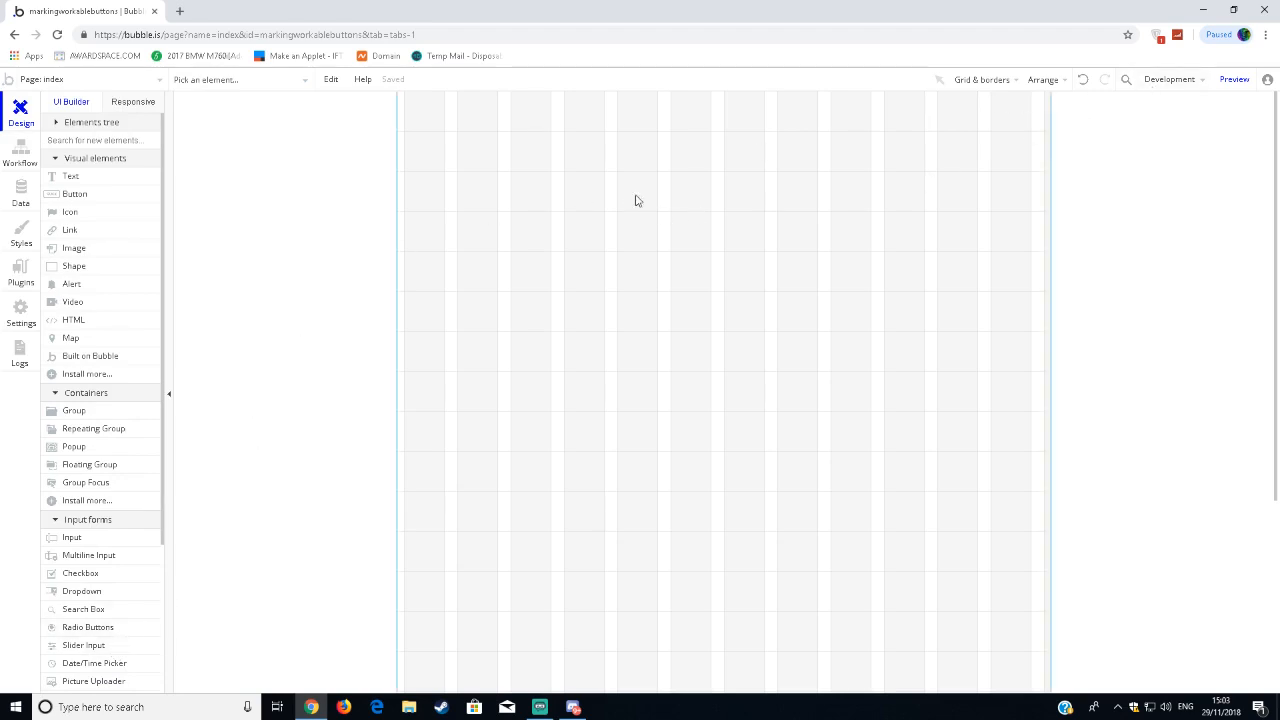
Try a width of 1920 for the index page, and switch its preset page width to Full width.
left_click(420, 225)
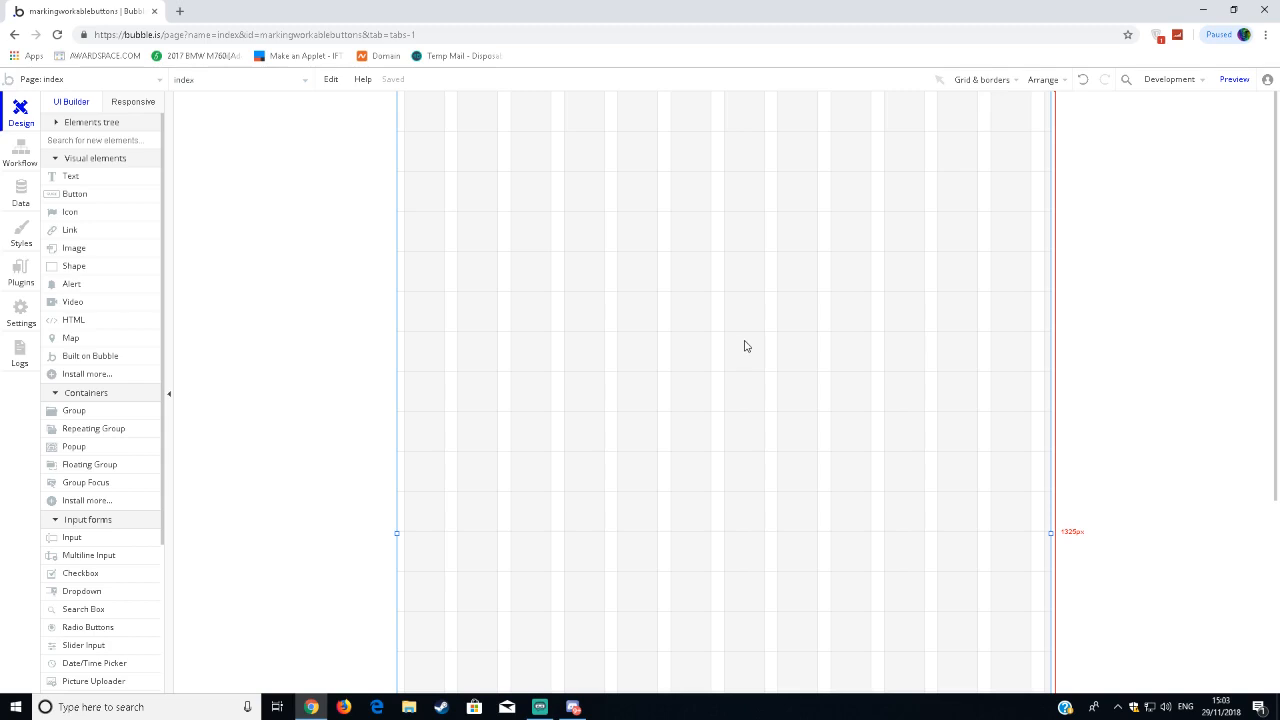
double_click(629, 245)
left_click_drag(1066, 157, 720, 149)
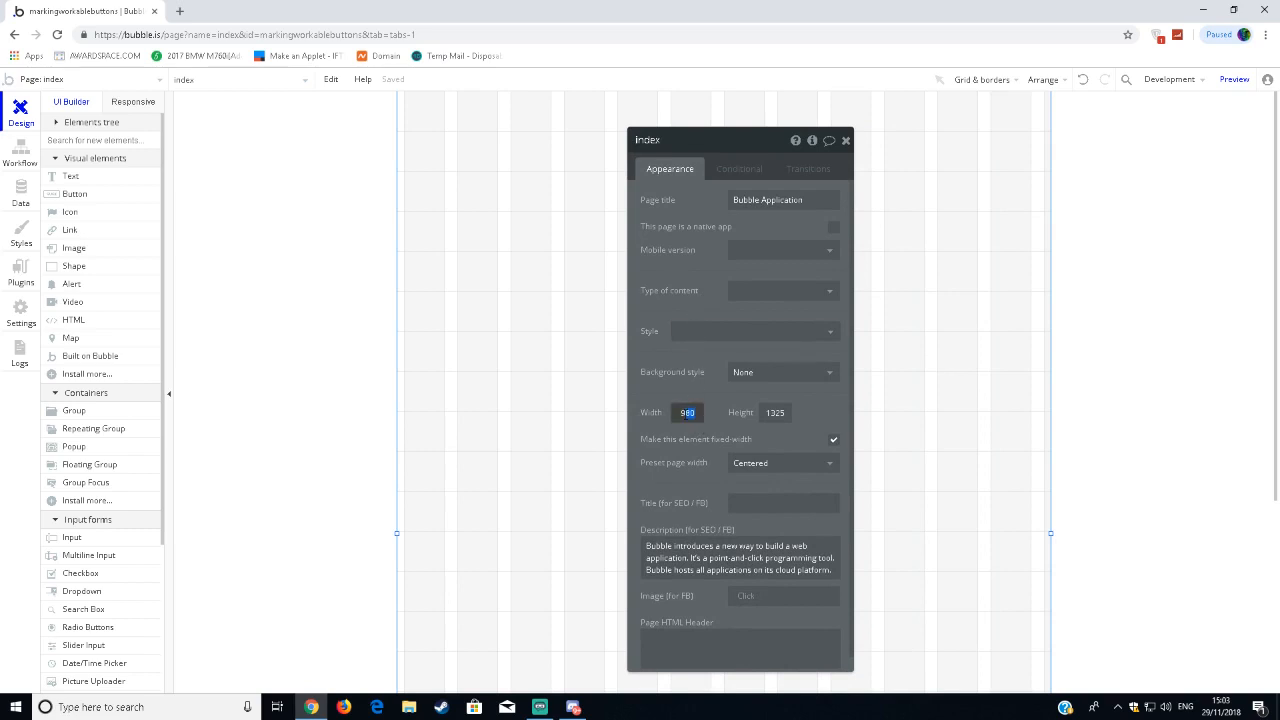
type("1920")
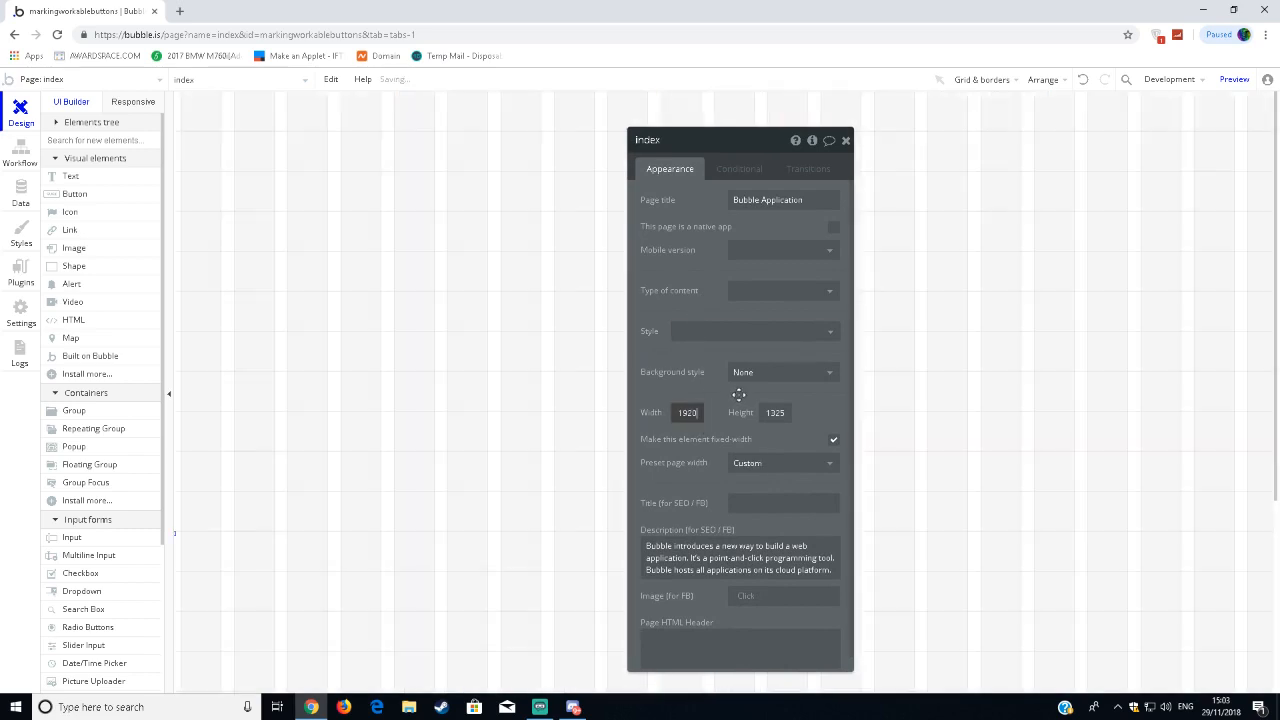
left_click(775, 463)
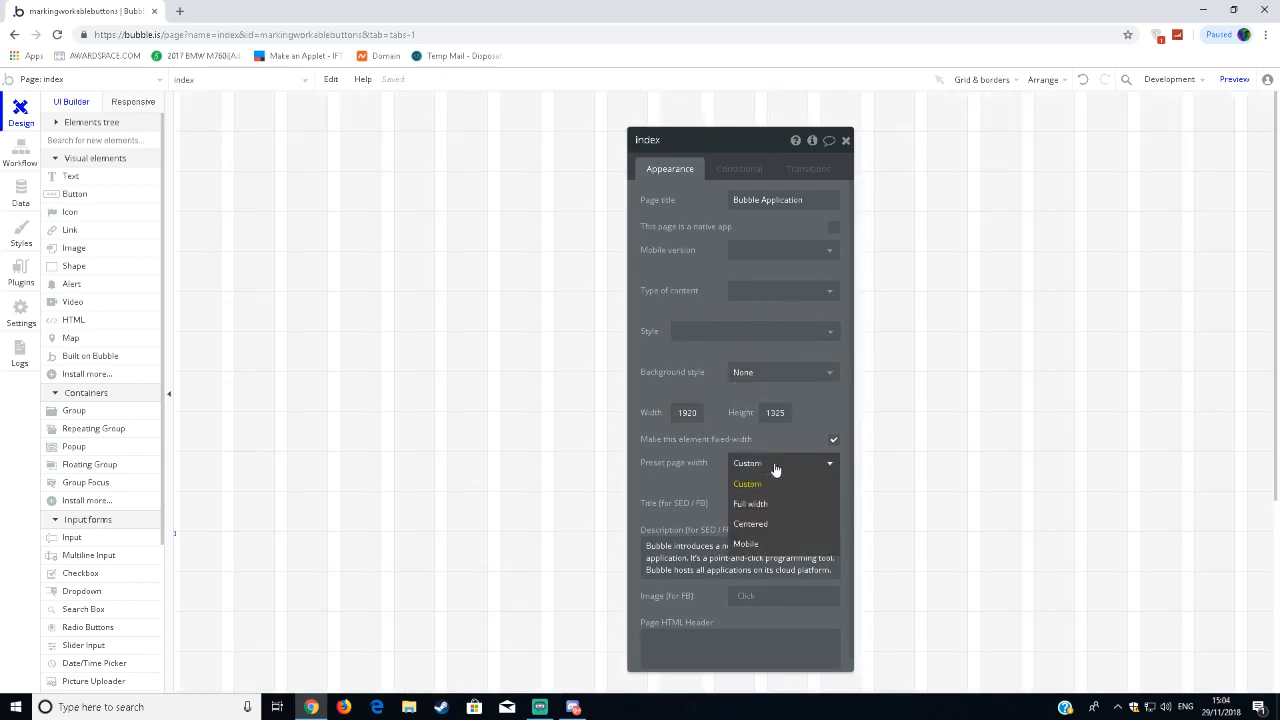
left_click(787, 504)
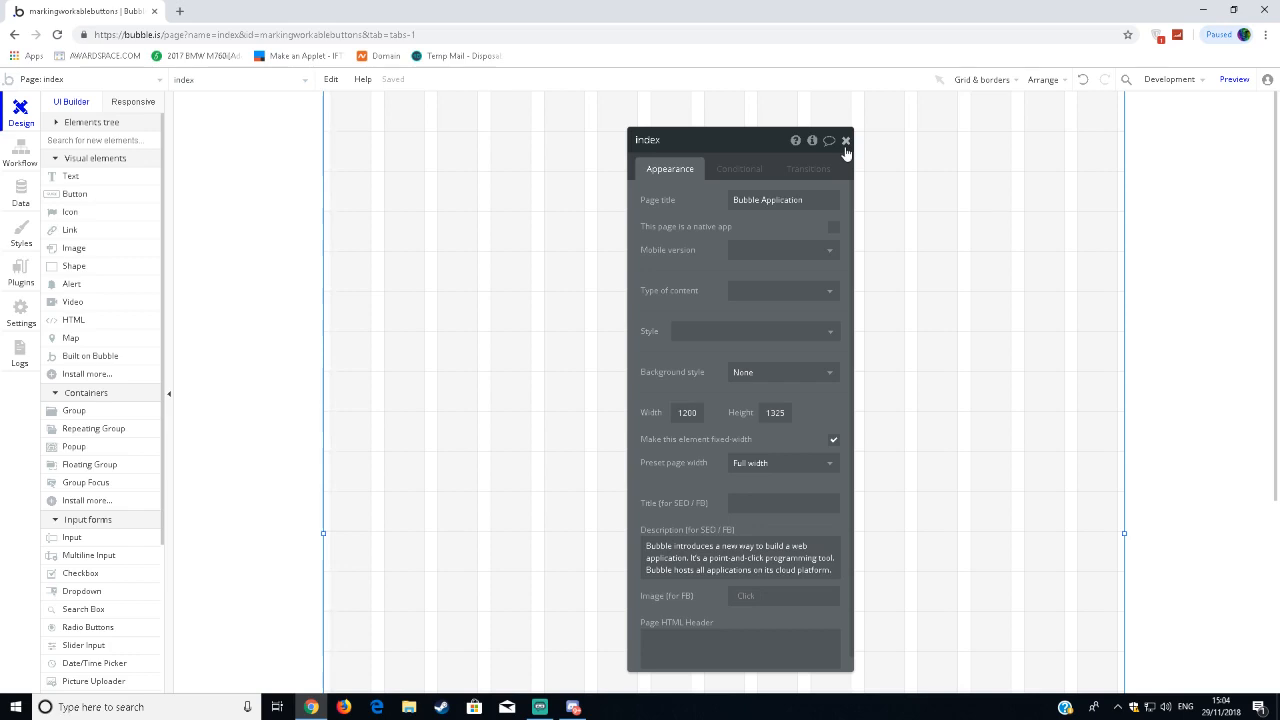
left_click(845, 141)
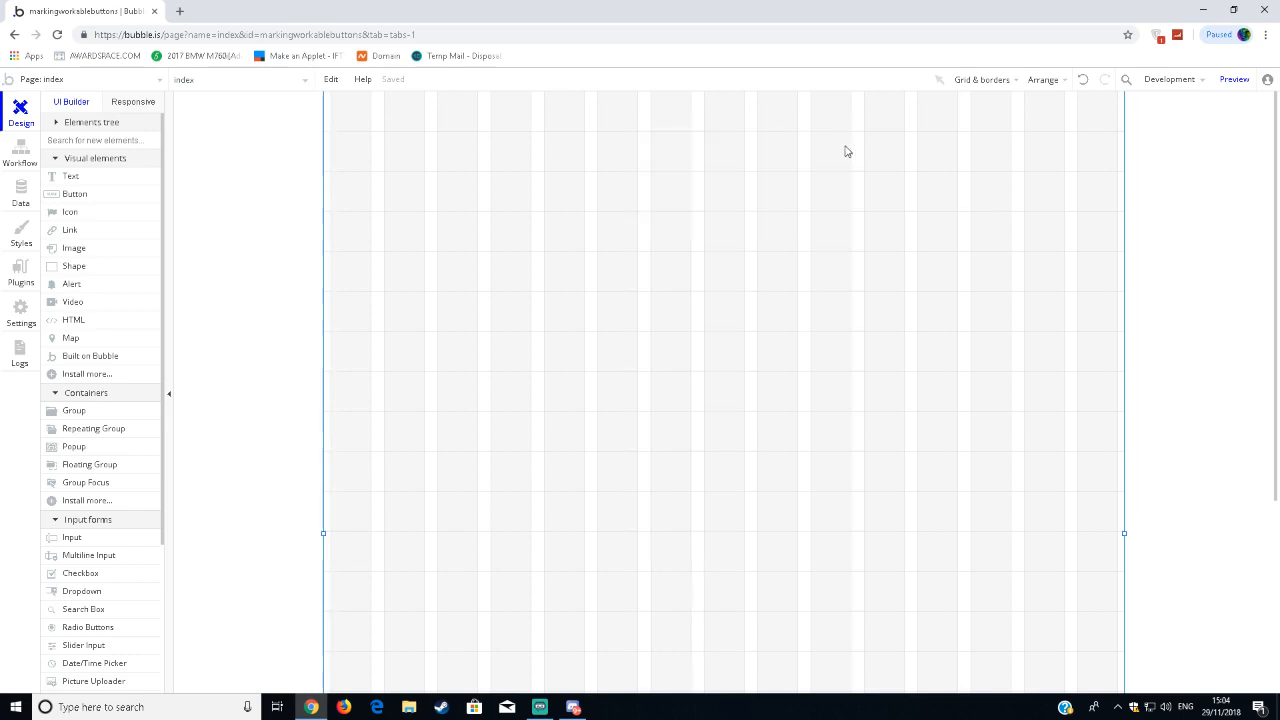
double_click(651, 200)
left_click(846, 141)
Draw a button about 459 px wide and 36 px high in the upper left part of the page.
left_click(94, 204)
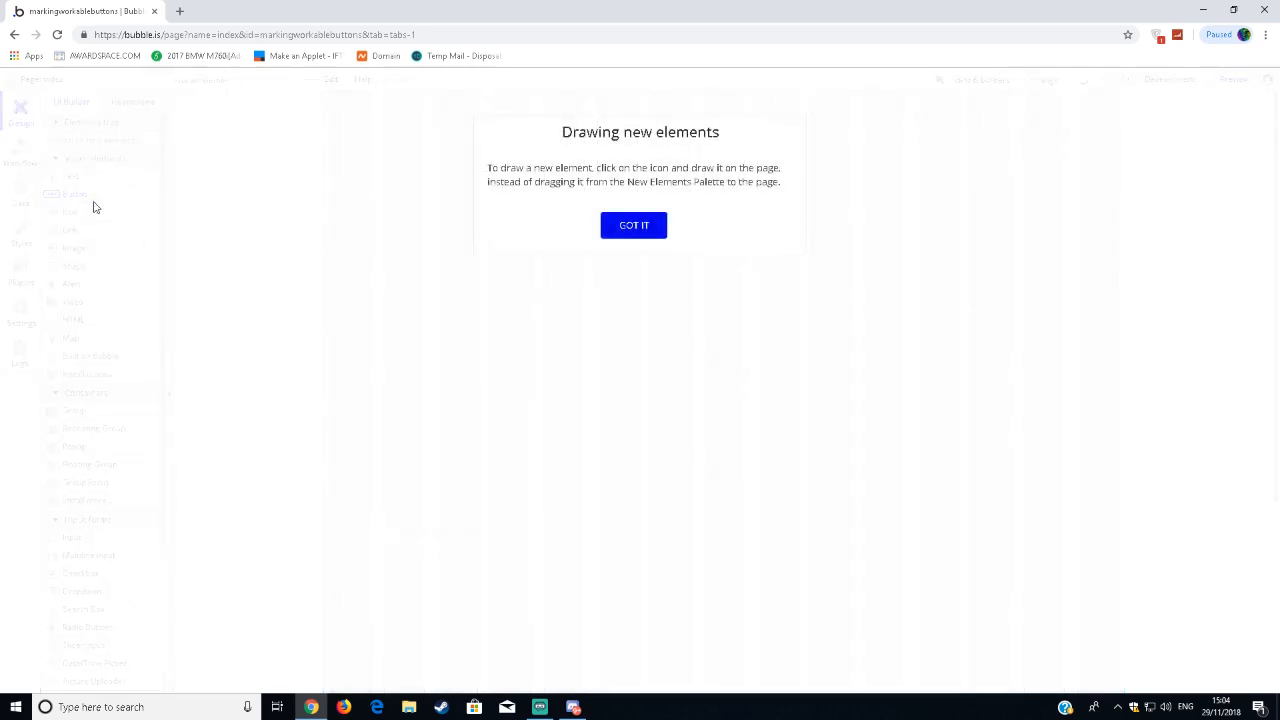
left_click(634, 225)
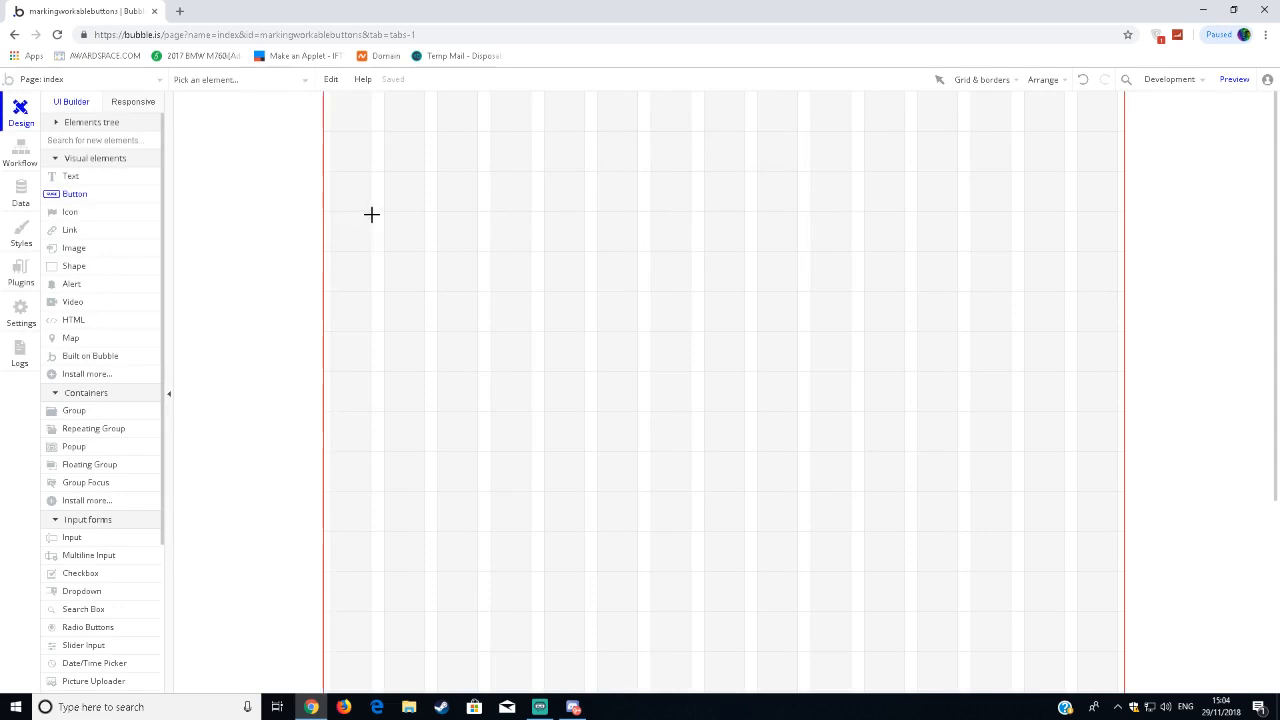
mouse_move(371, 214)
left_mouse_down()
mouse_move(537, 259)
mouse_move(674, 254)
mouse_move(677, 240)
left_mouse_up()
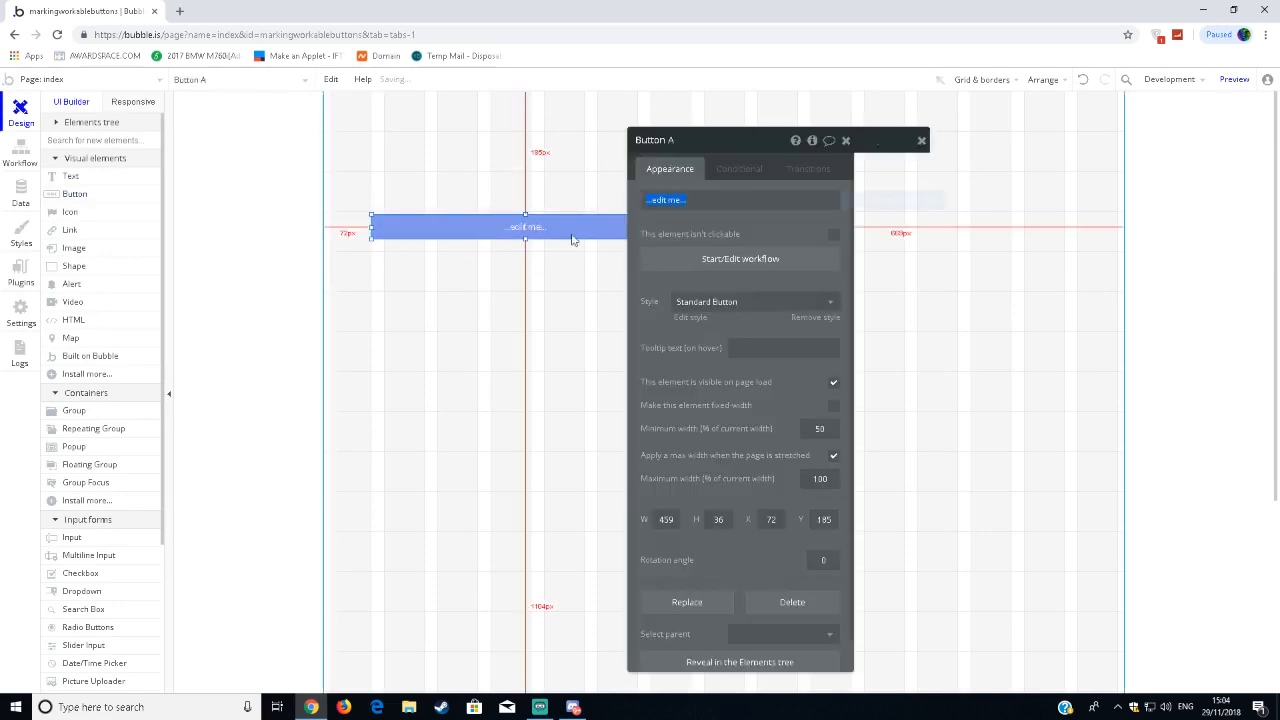
Move the button toward the page's horizontal centre, about 330 px from the left page edge, and stretch it slightly taller.
left_click_drag(572, 240, 689, 221)
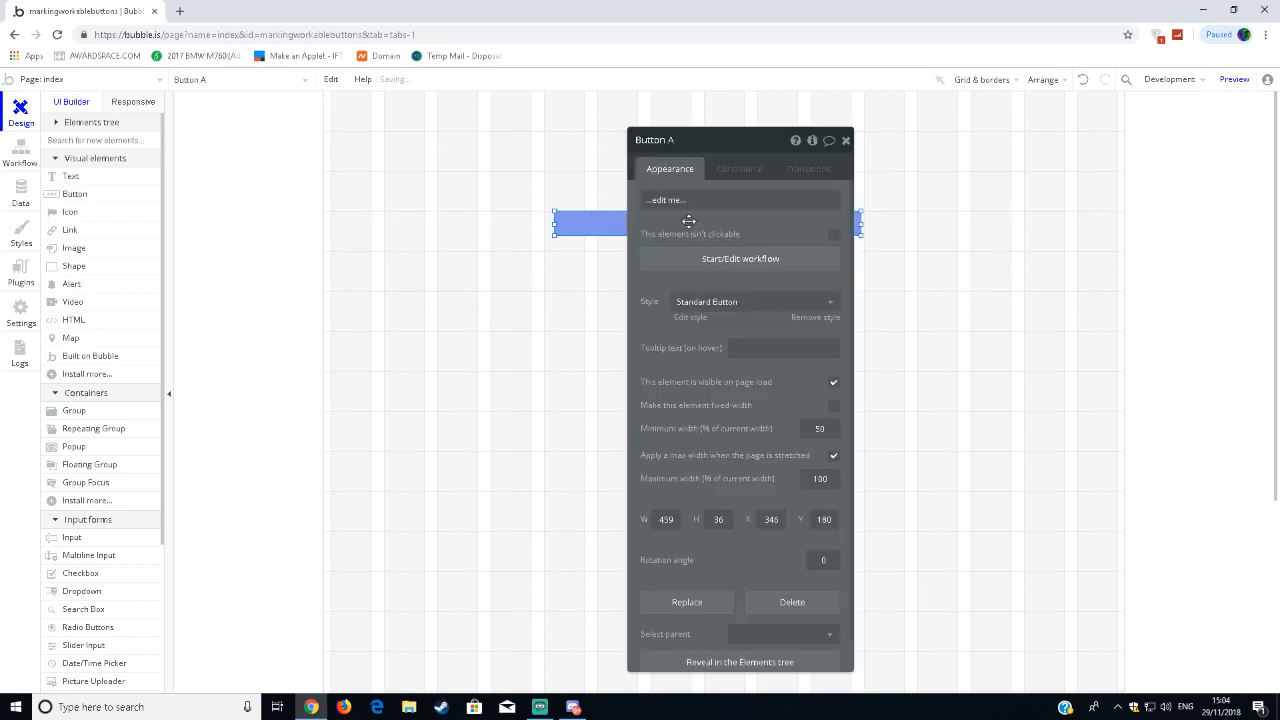
left_click(857, 155)
left_click(846, 140)
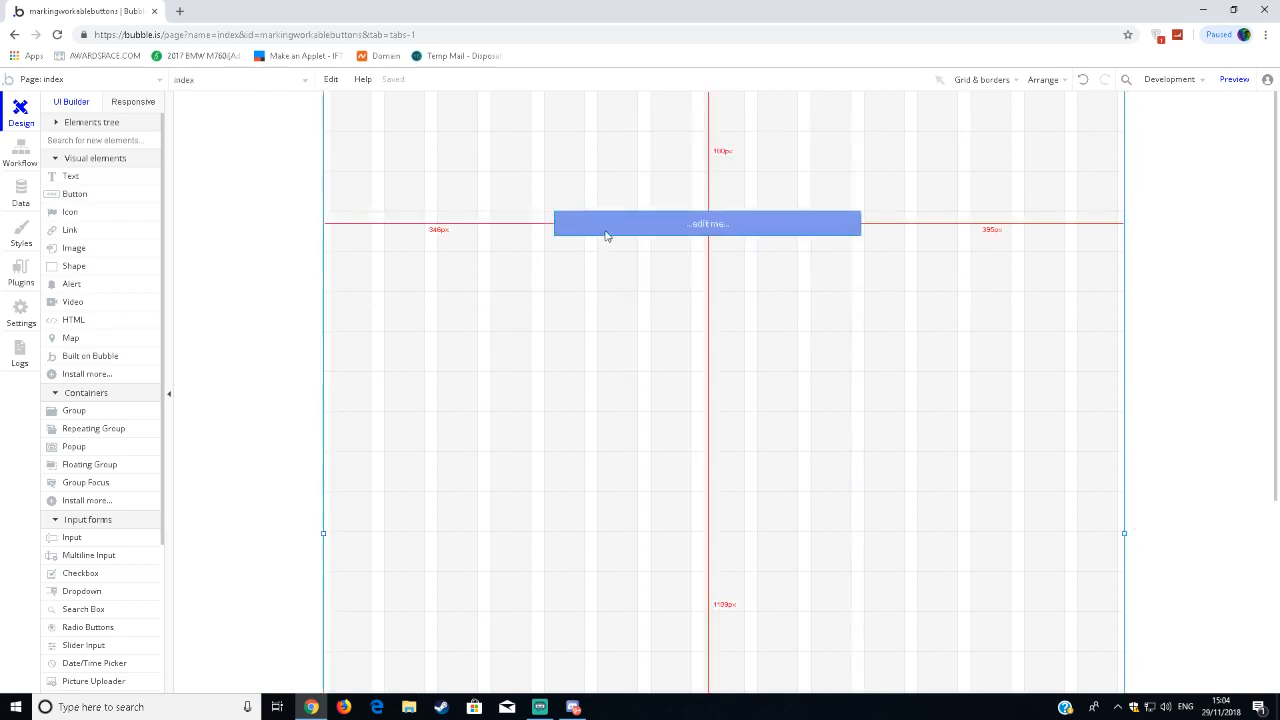
left_click_drag(605, 236, 595, 238)
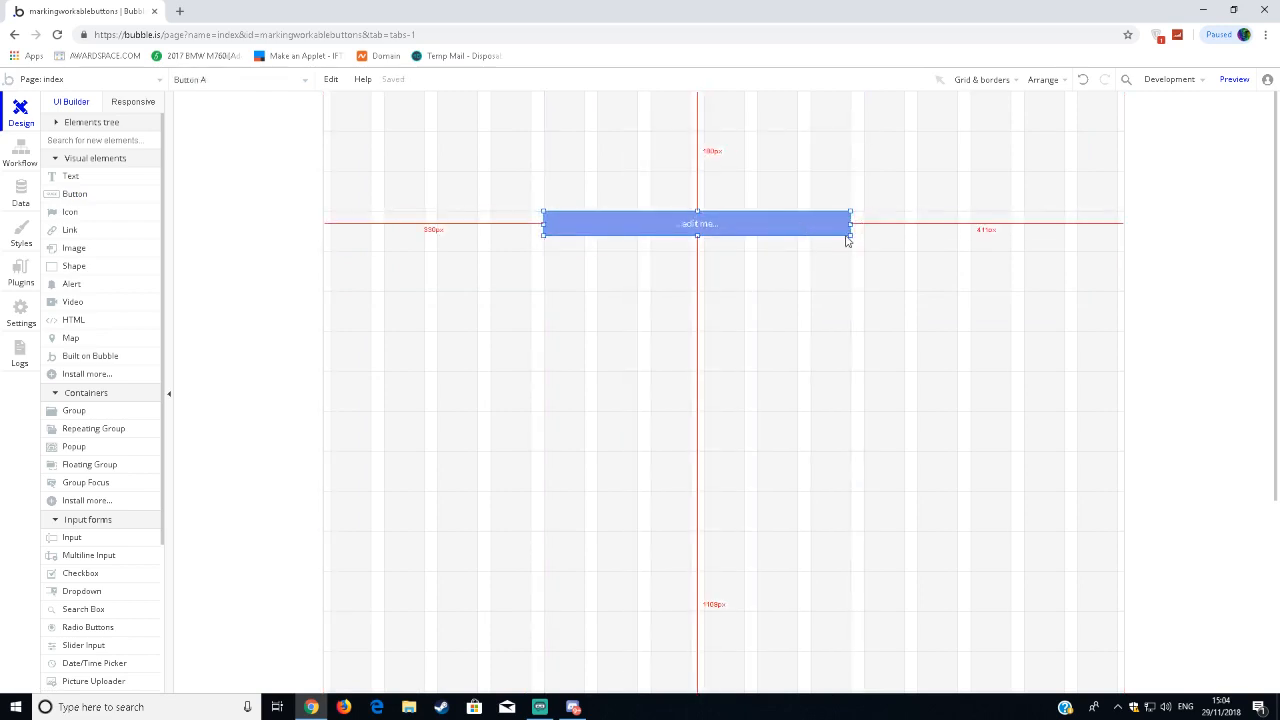
left_click_drag(847, 240, 849, 251)
left_click(772, 332)
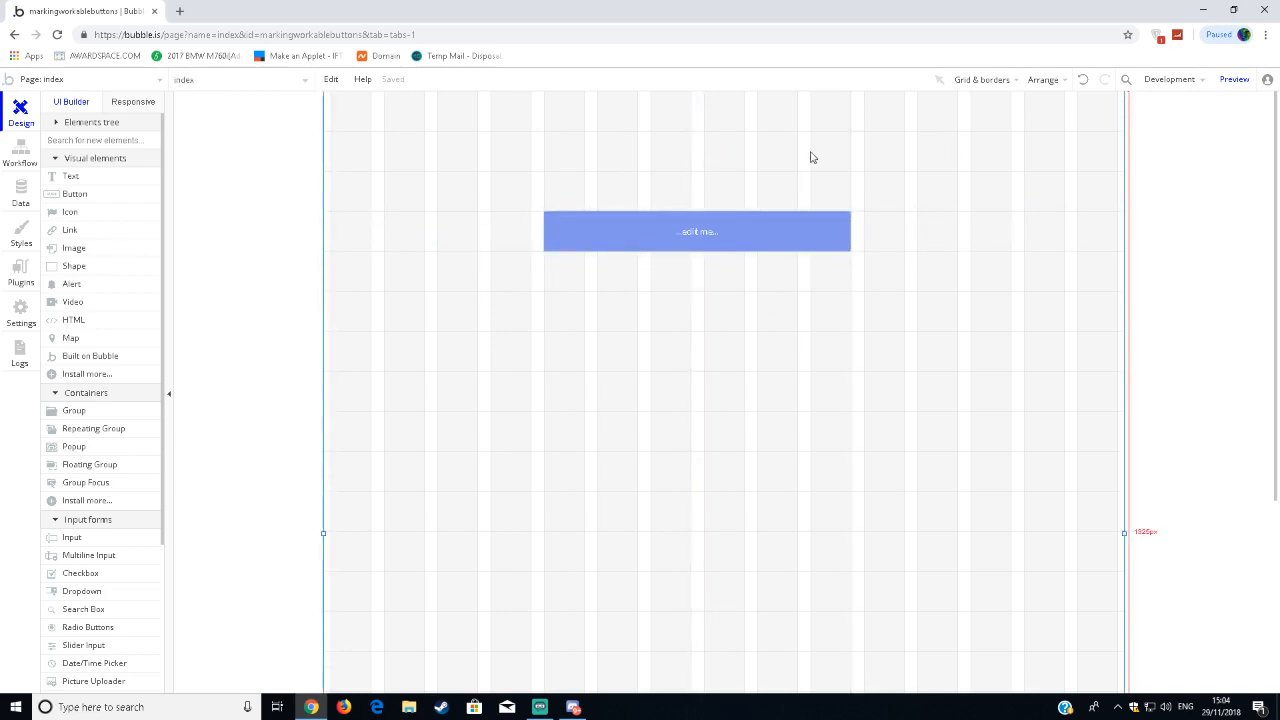
Try to resize the button slightly from its upper-left corner with snapping on.
left_click(985, 82)
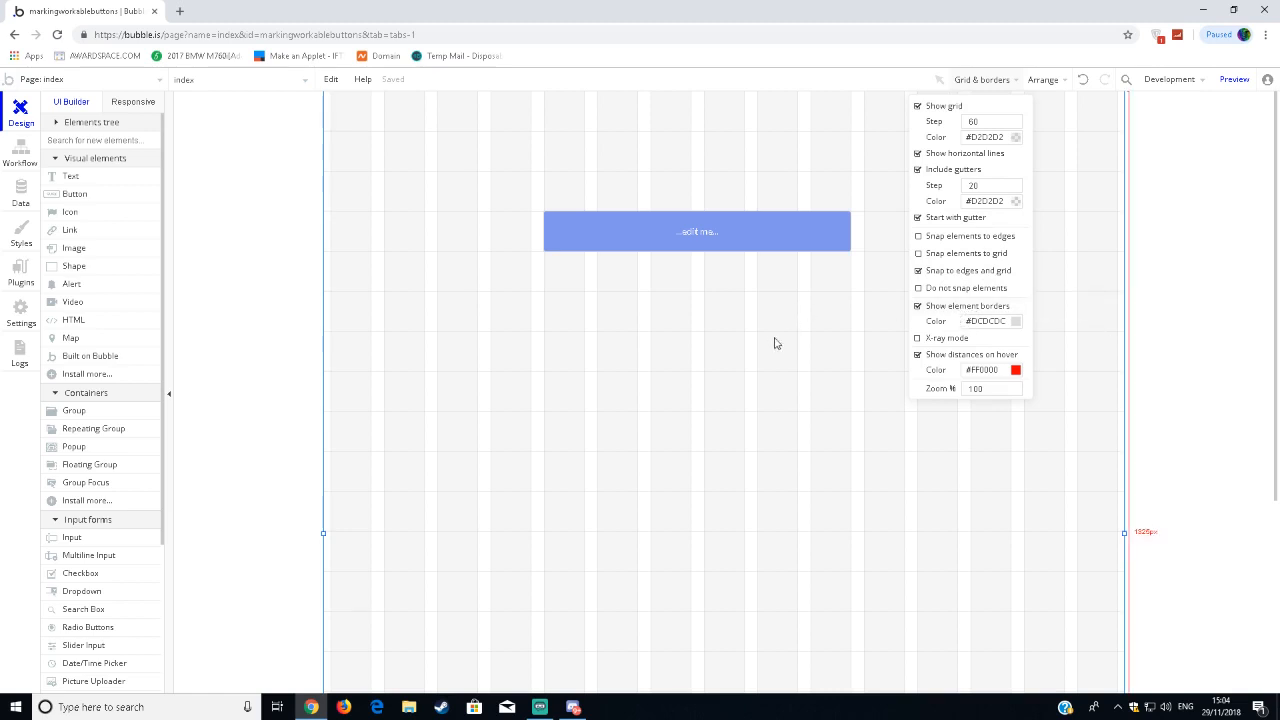
left_click(695, 234)
mouse_move(543, 212)
left_mouse_down()
mouse_move(571, 243)
mouse_move(534, 209)
mouse_move(545, 213)
left_mouse_up()
mouse_move(540, 212)
left_mouse_down()
mouse_move(523, 210)
mouse_move(543, 210)
left_mouse_up()
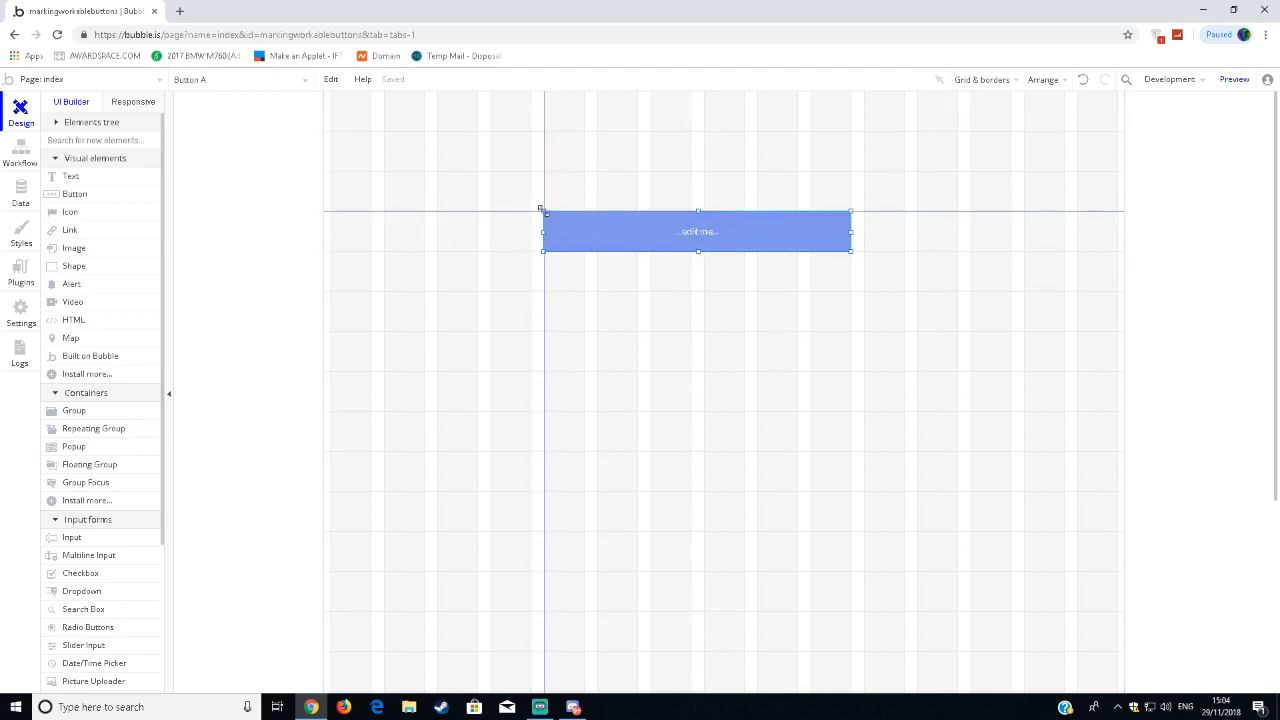
left_click(603, 189)
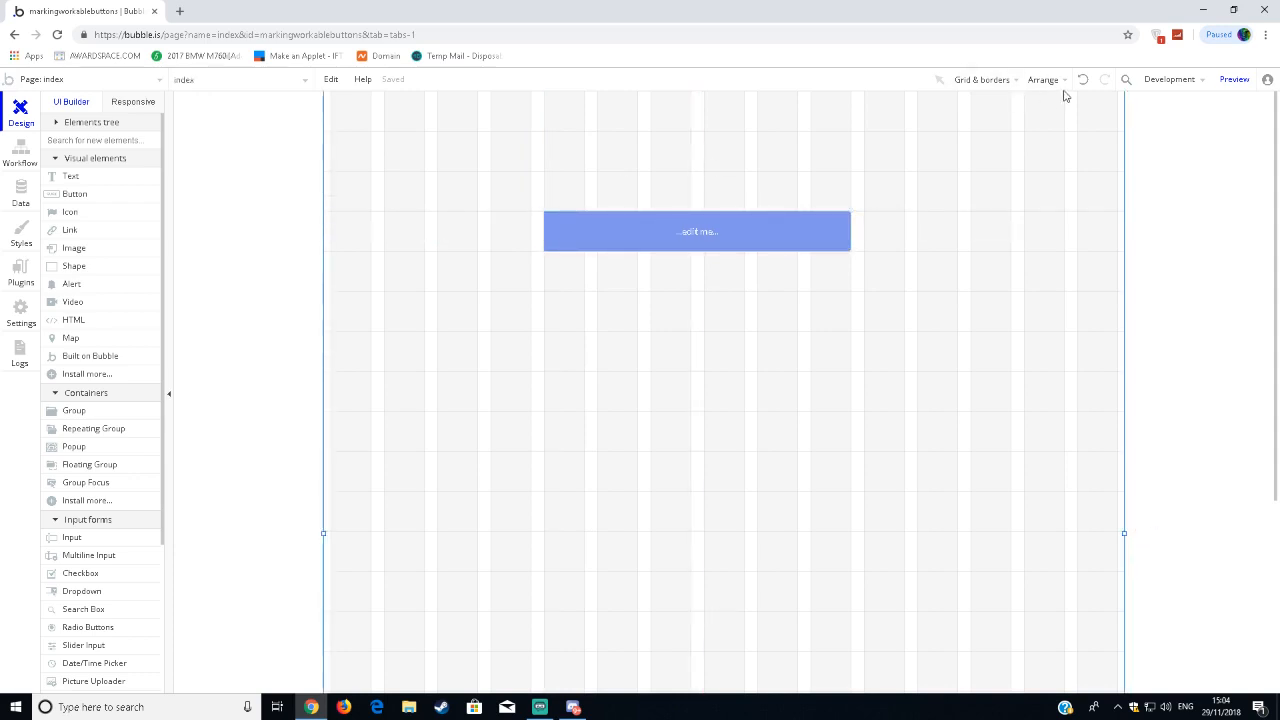
Turn off element snapping and resize the button from its upper-left corner to about 440 px wide and 83 px high.
left_click(995, 82)
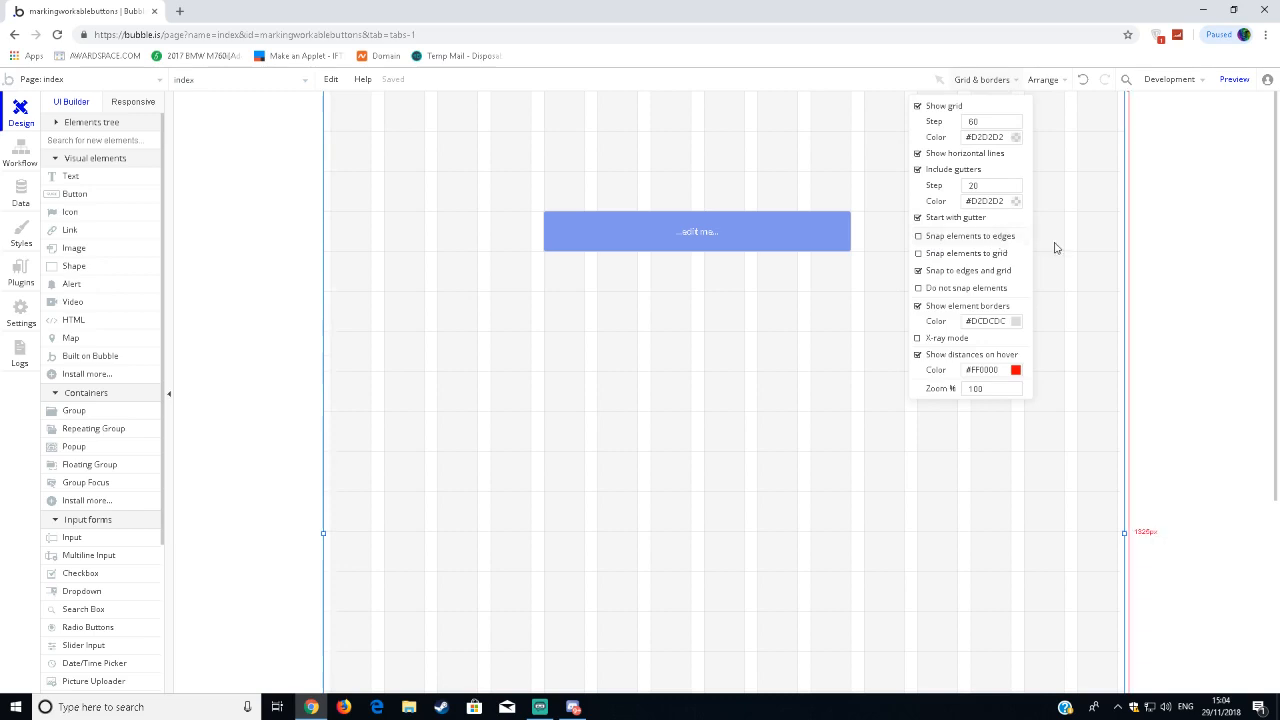
left_click(616, 222)
mouse_move(543, 211)
left_mouse_down()
mouse_move(553, 169)
mouse_move(449, 106)
mouse_move(574, 254)
mouse_move(534, 209)
mouse_move(556, 196)
left_mouse_up()
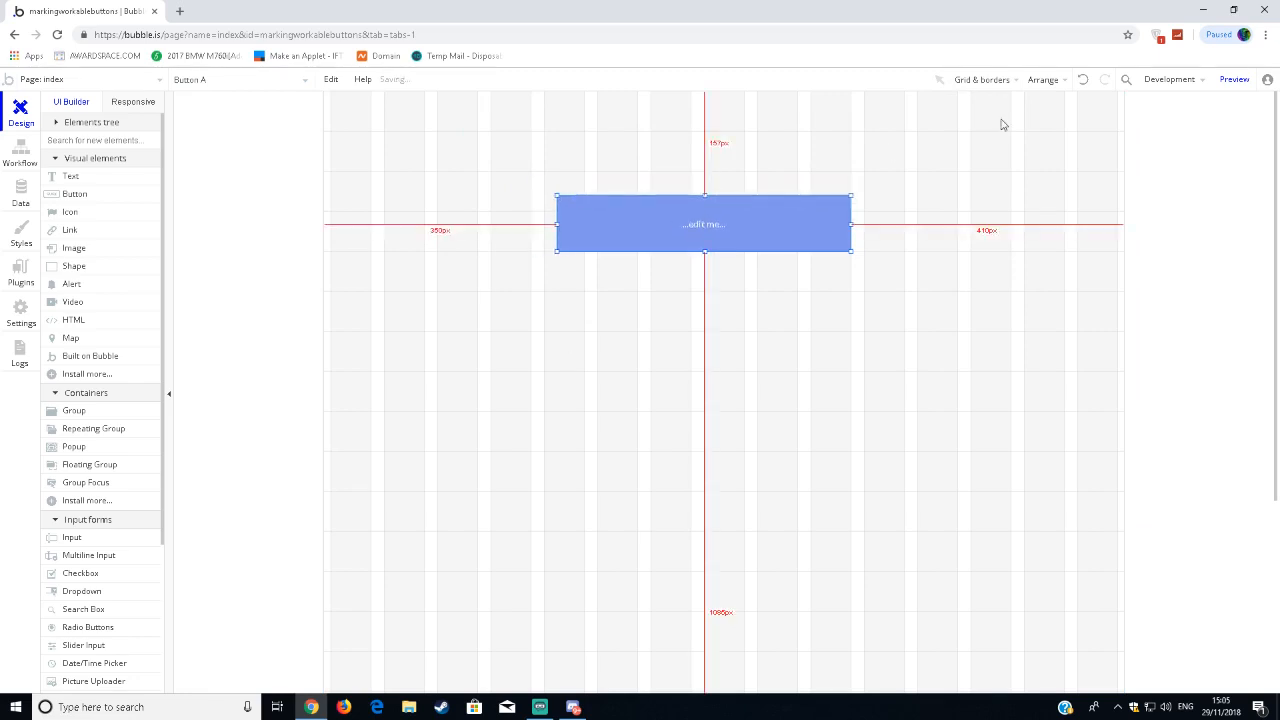
Turn snapping to edges and grid back on, and resize the button to 460 px wide and 60 px high.
left_click(1006, 80)
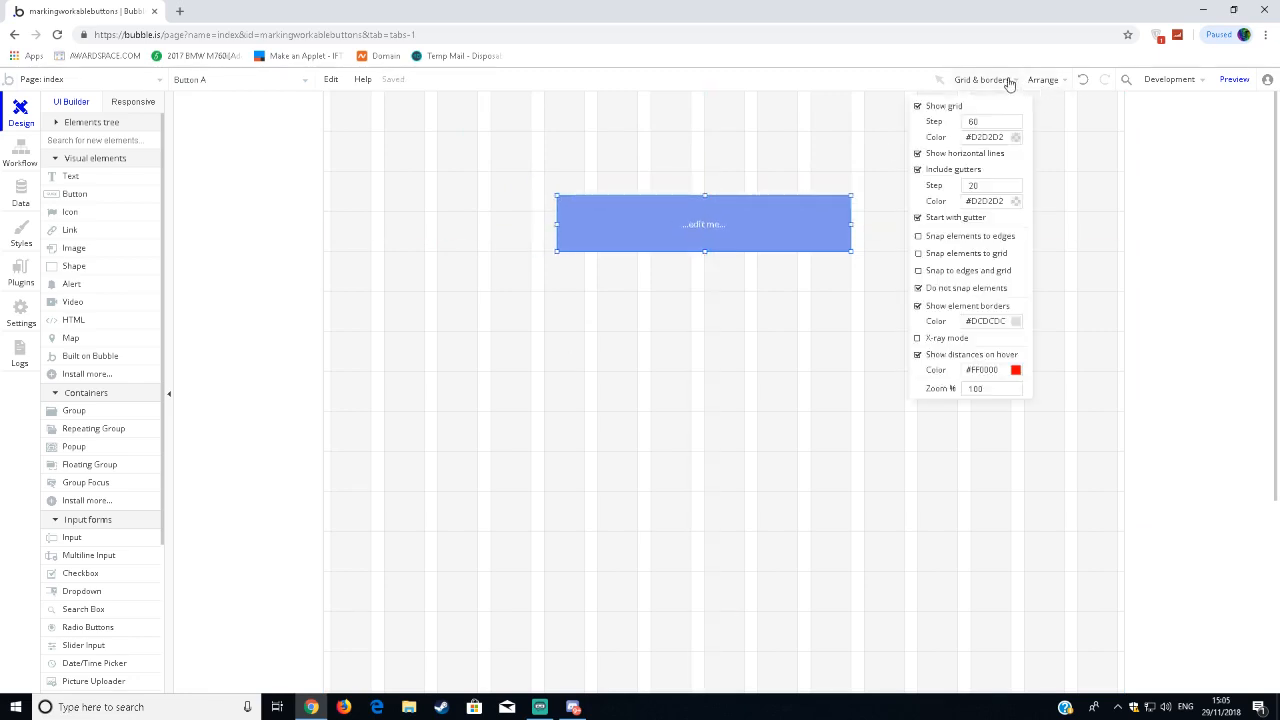
left_click(997, 281)
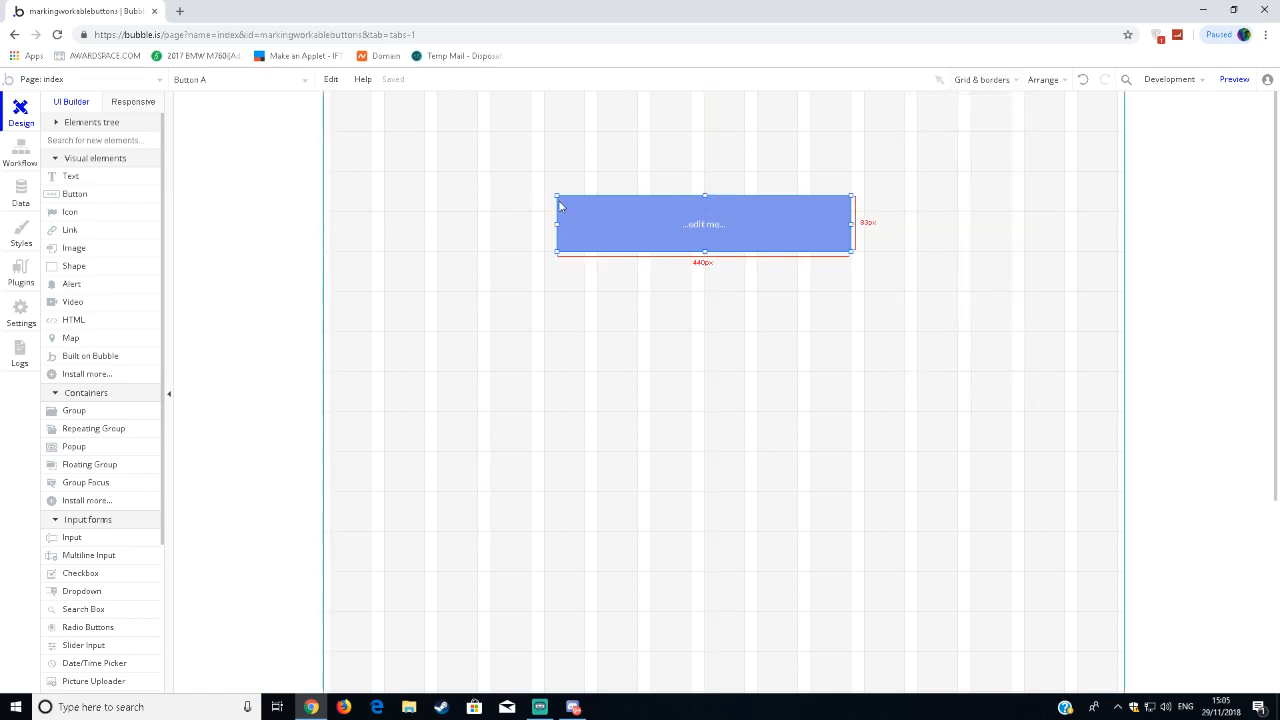
left_click_drag(558, 199, 542, 211)
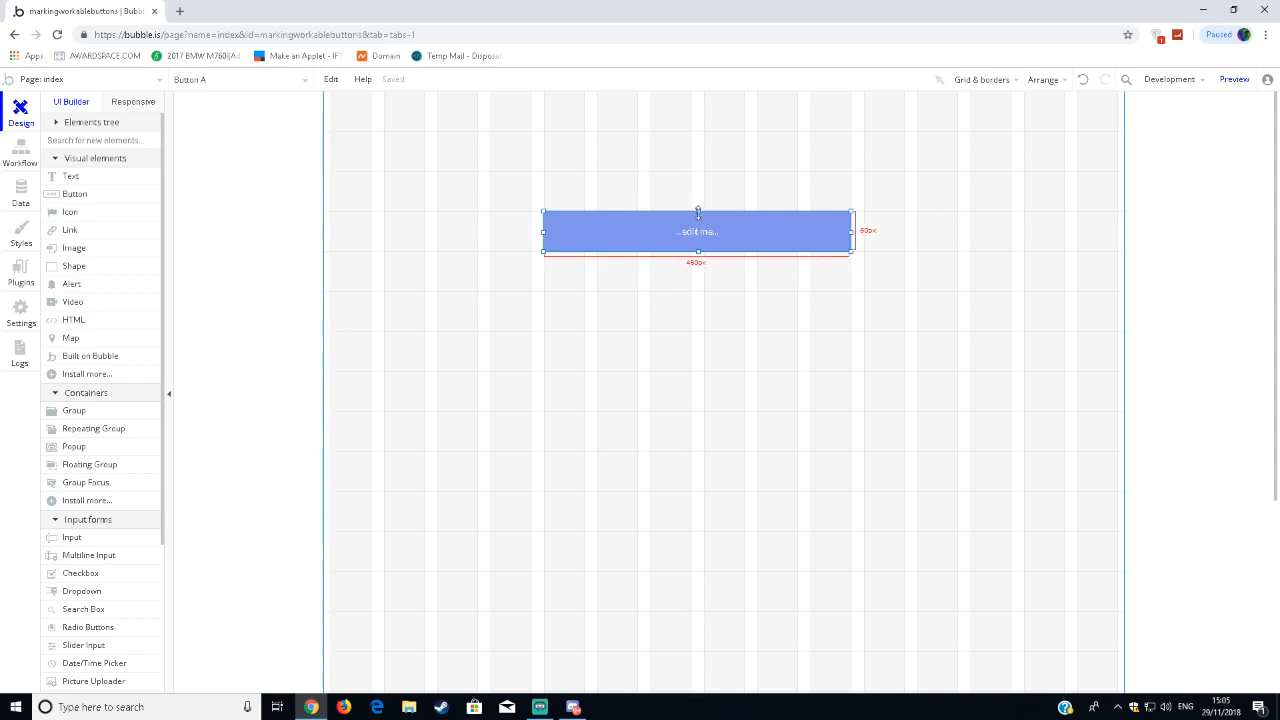
Shrink the button to 200 px wide and 36 px high, and move it to 430 px from the page's left edge.
left_click_drag(698, 212, 697, 228)
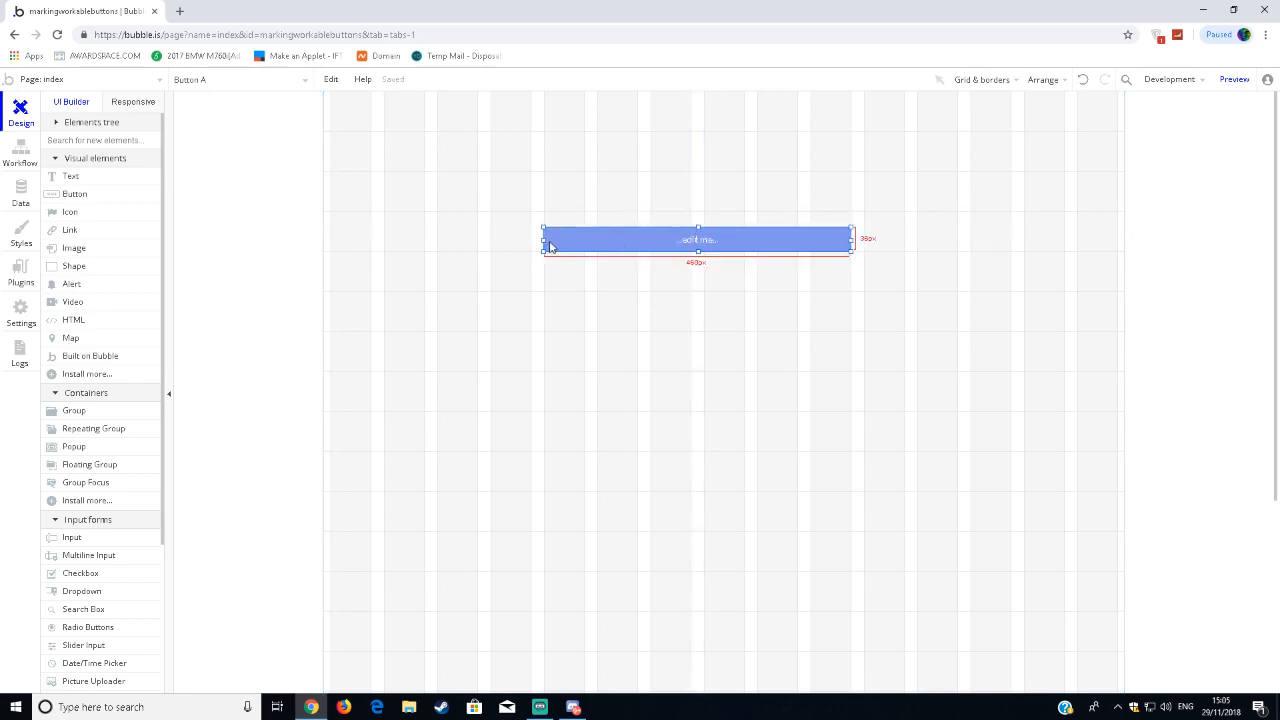
left_click_drag(549, 247, 717, 247)
left_click(725, 441)
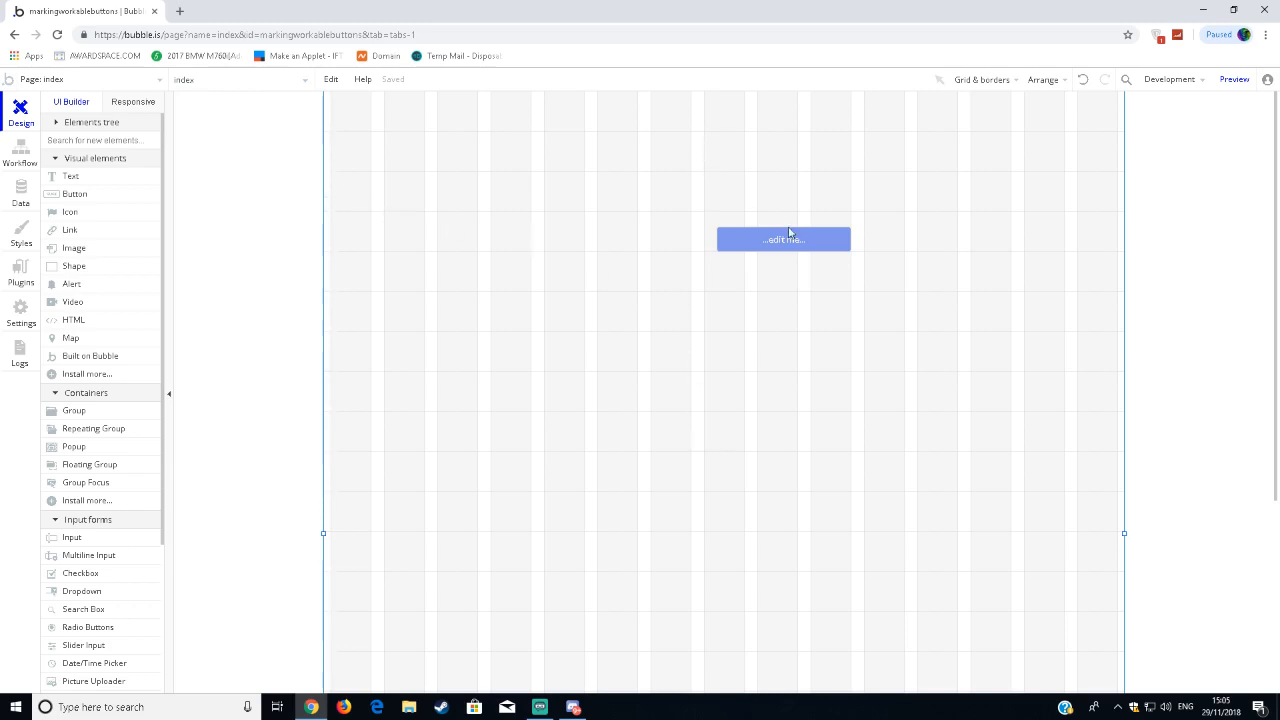
left_click_drag(789, 232, 698, 273)
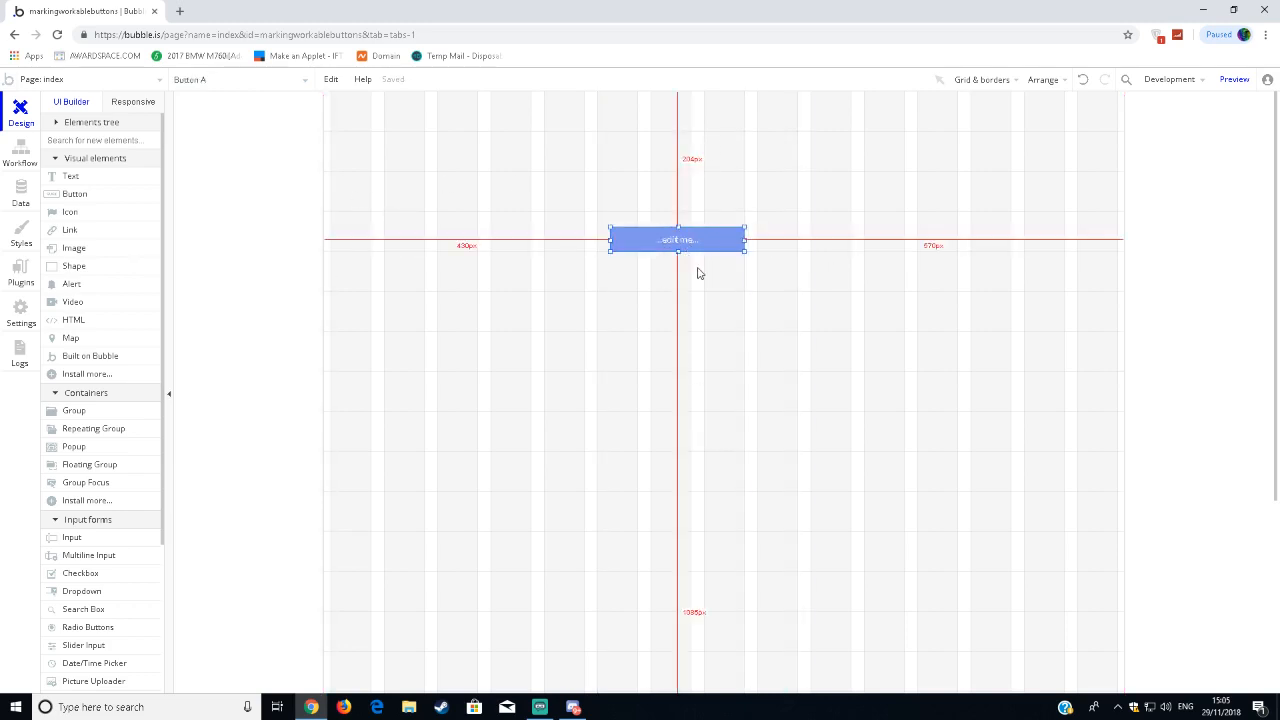
left_click(689, 285)
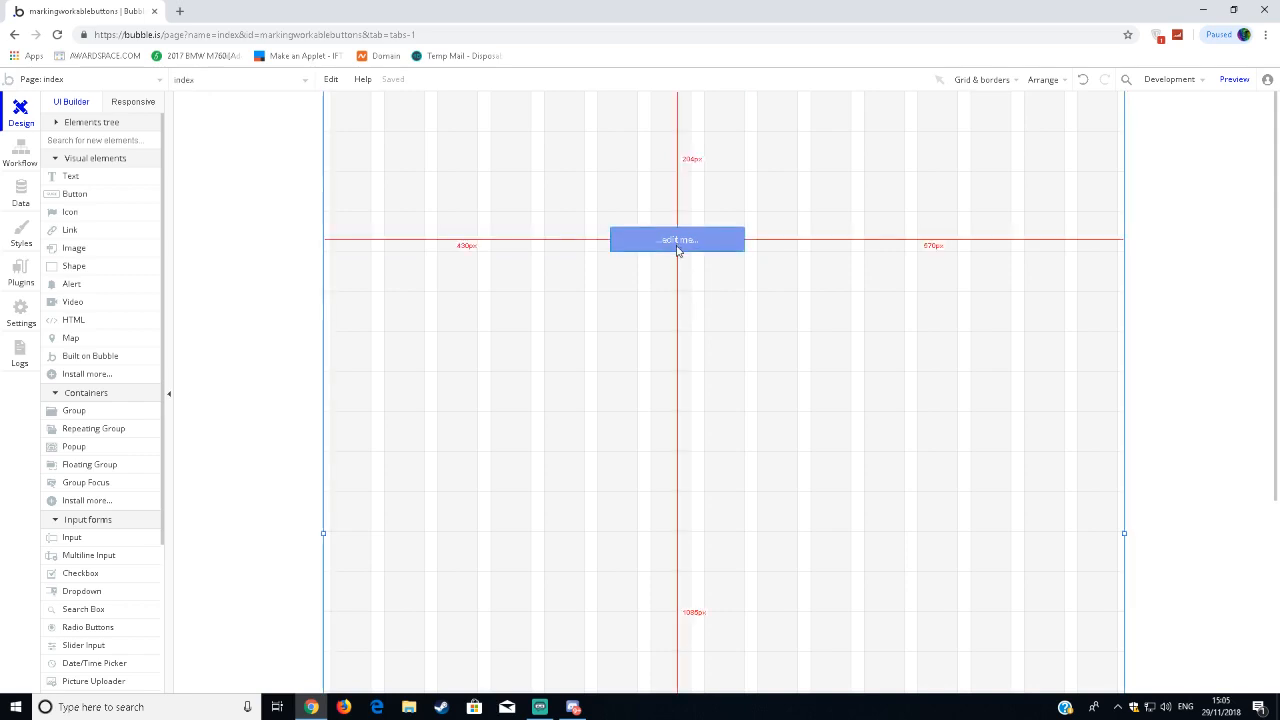
left_click_drag(610, 291, 768, 326)
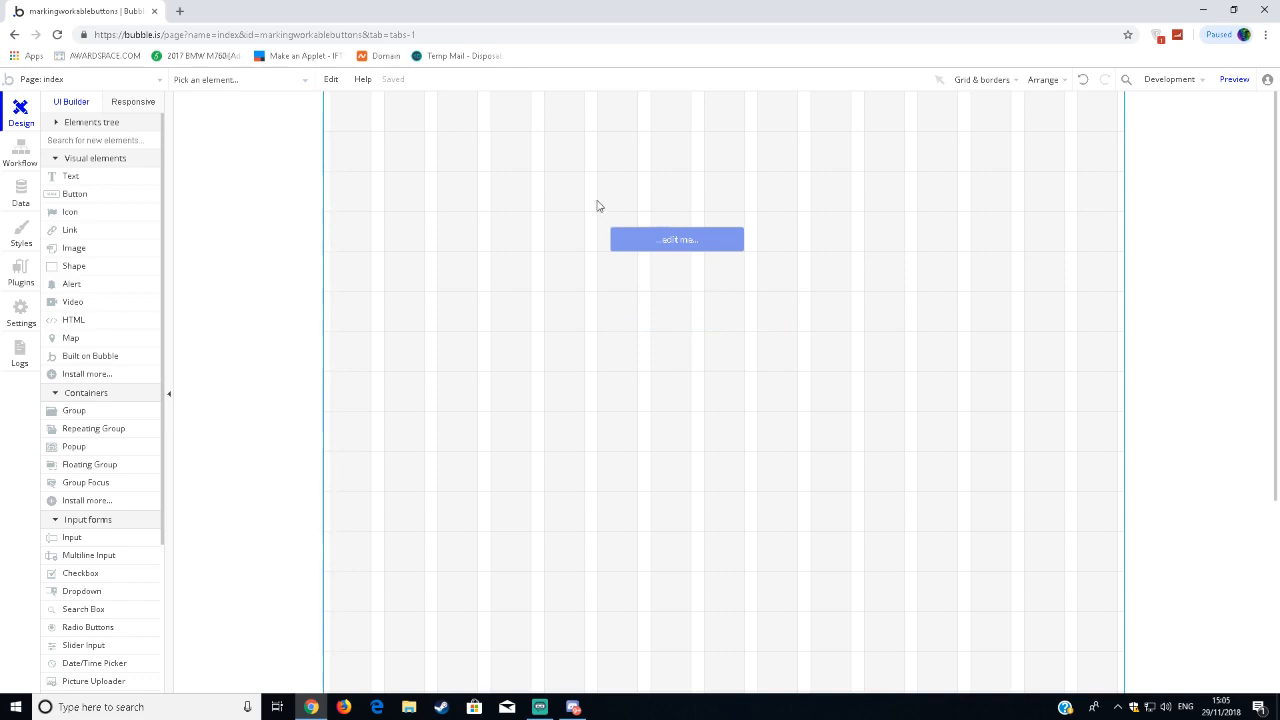
left_click_drag(557, 181, 850, 235)
left_click(633, 226)
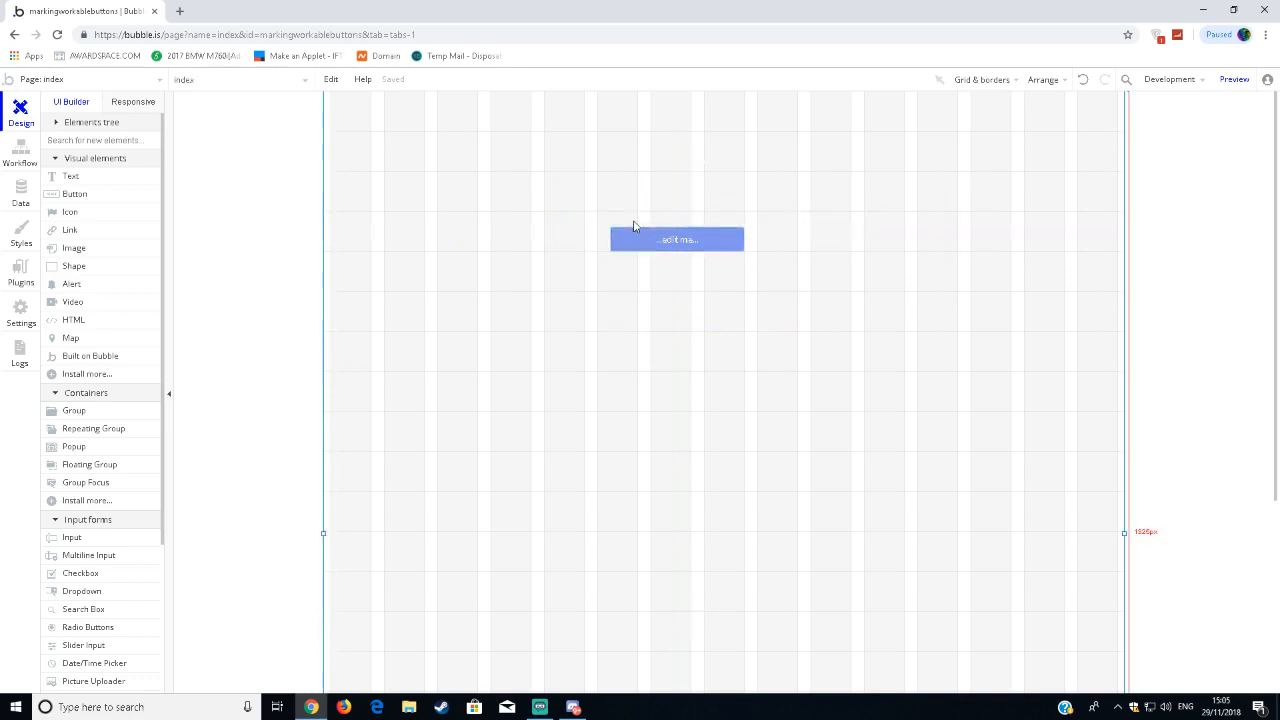
left_click_drag(560, 194, 850, 234)
left_click_drag(596, 282, 778, 340)
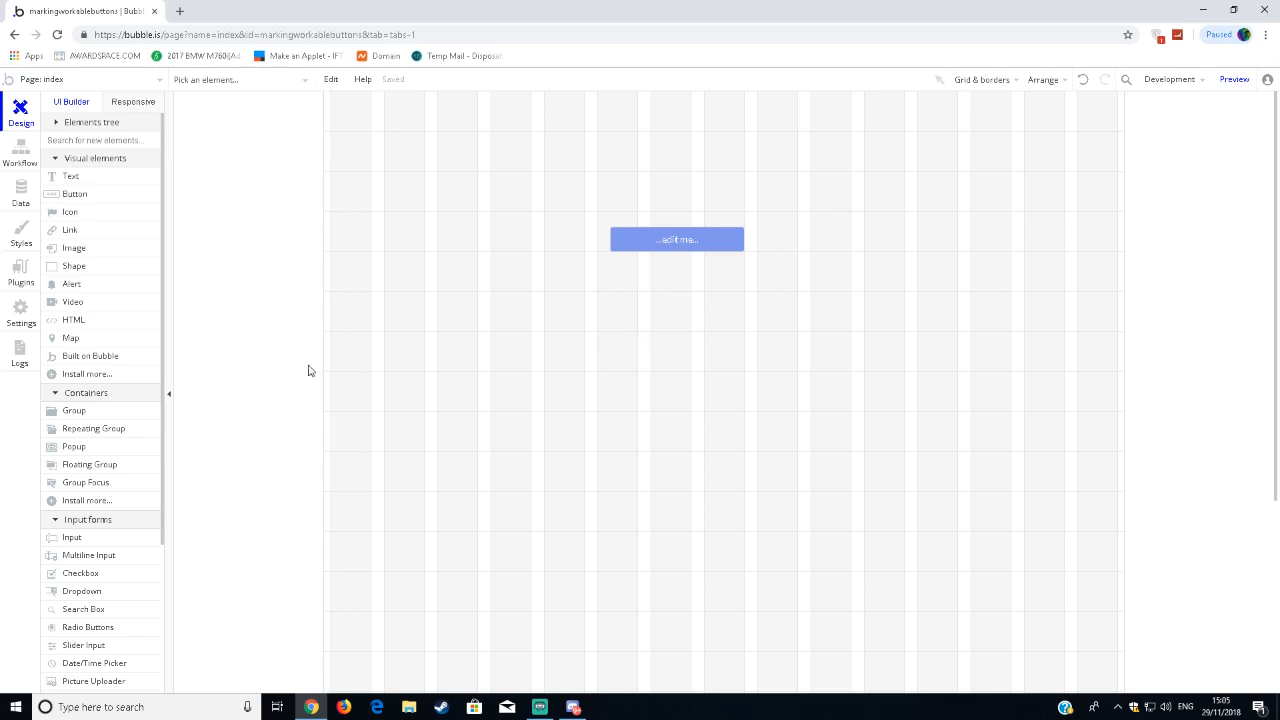
Open the button's property editor and place it beside the button so both can be seen.
double_click(691, 245)
left_click(706, 201)
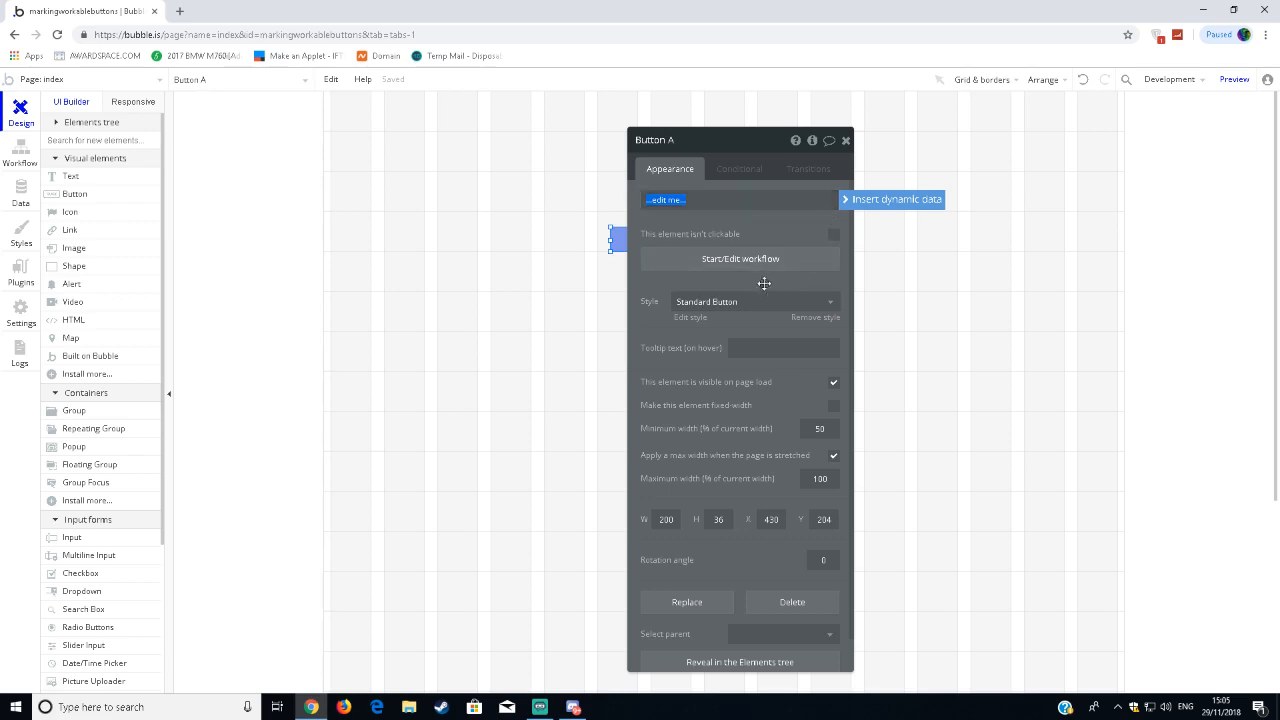
left_click(764, 288)
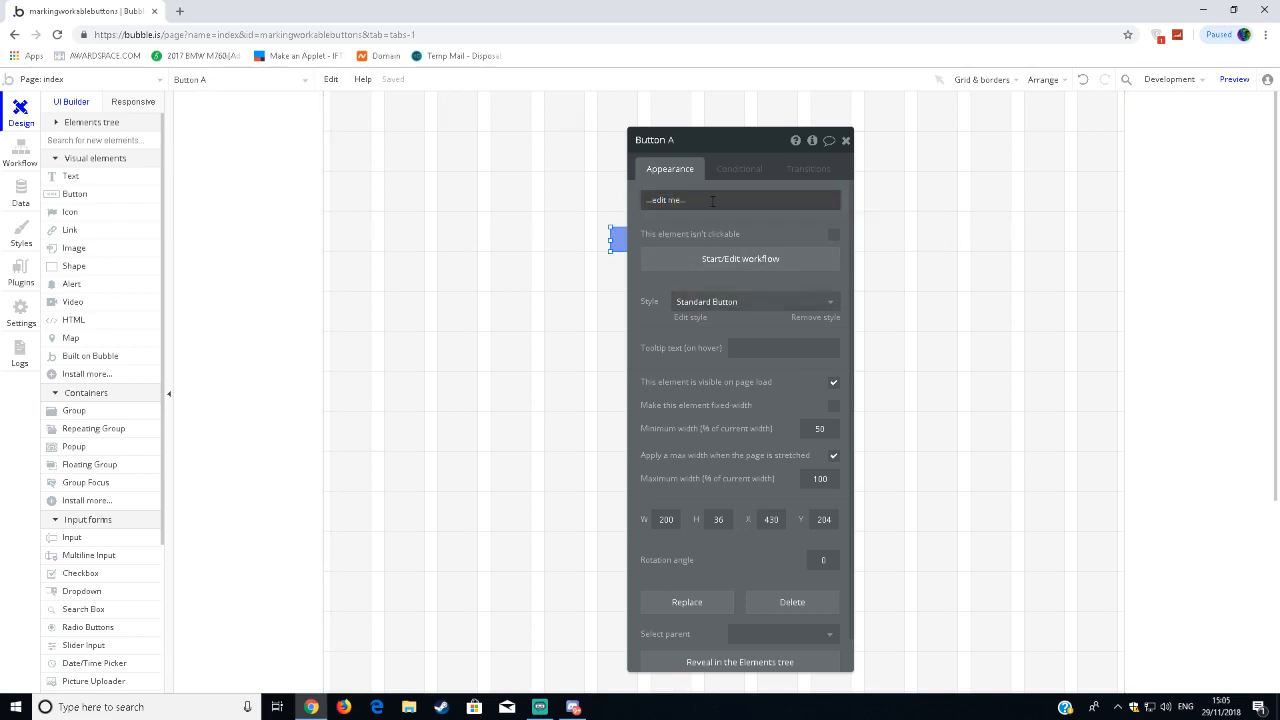
left_click_drag(717, 153, 851, 143)
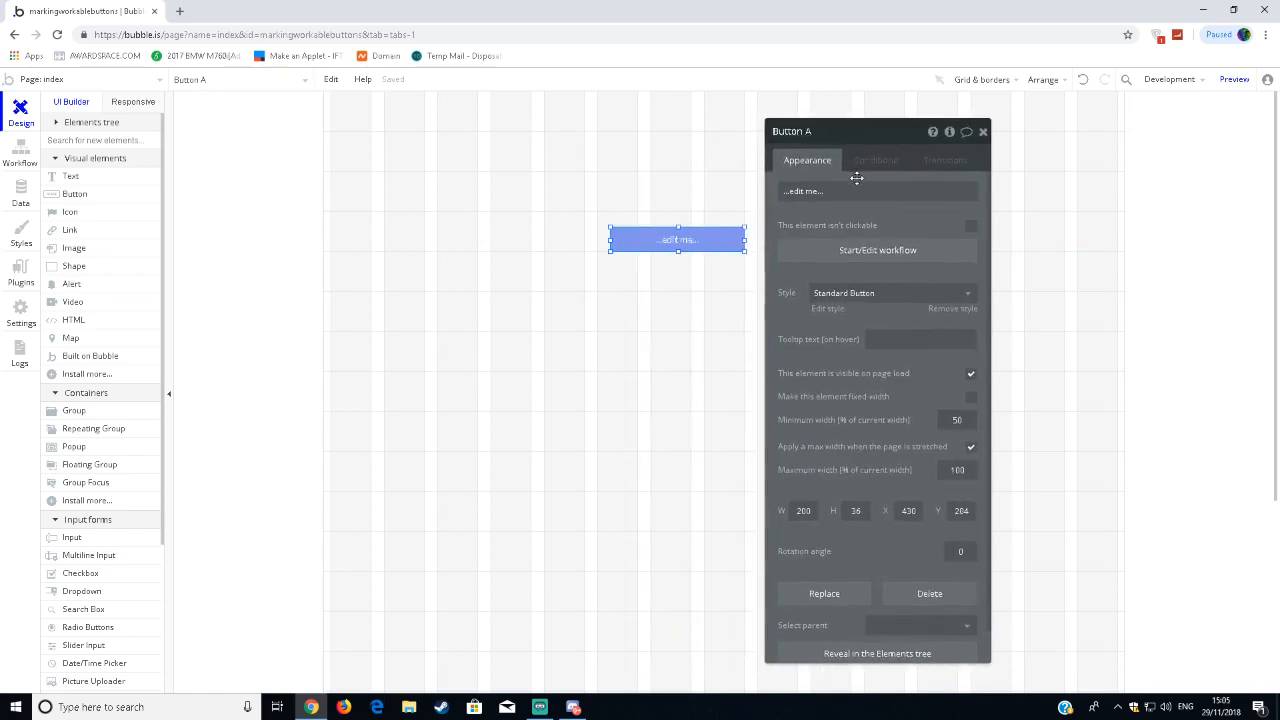
Replace the button's placeholder text with "Complete".
left_click(820, 193)
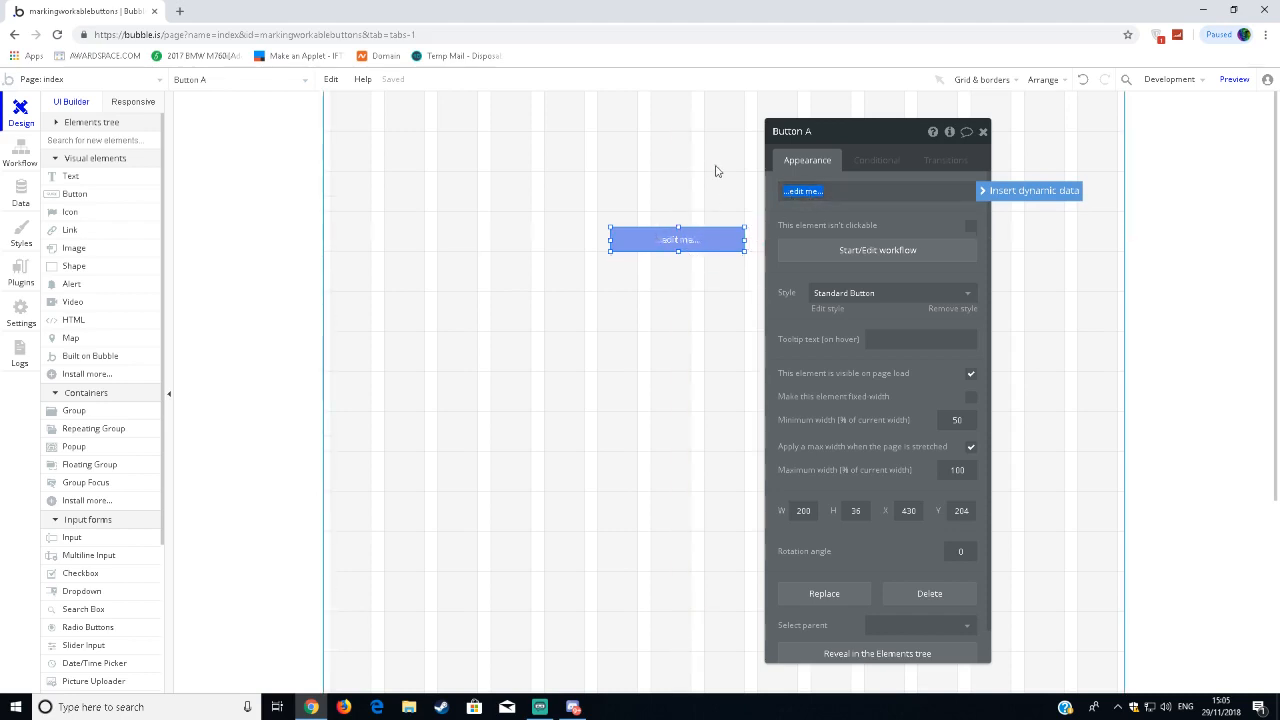
type("Con")
key("Return")
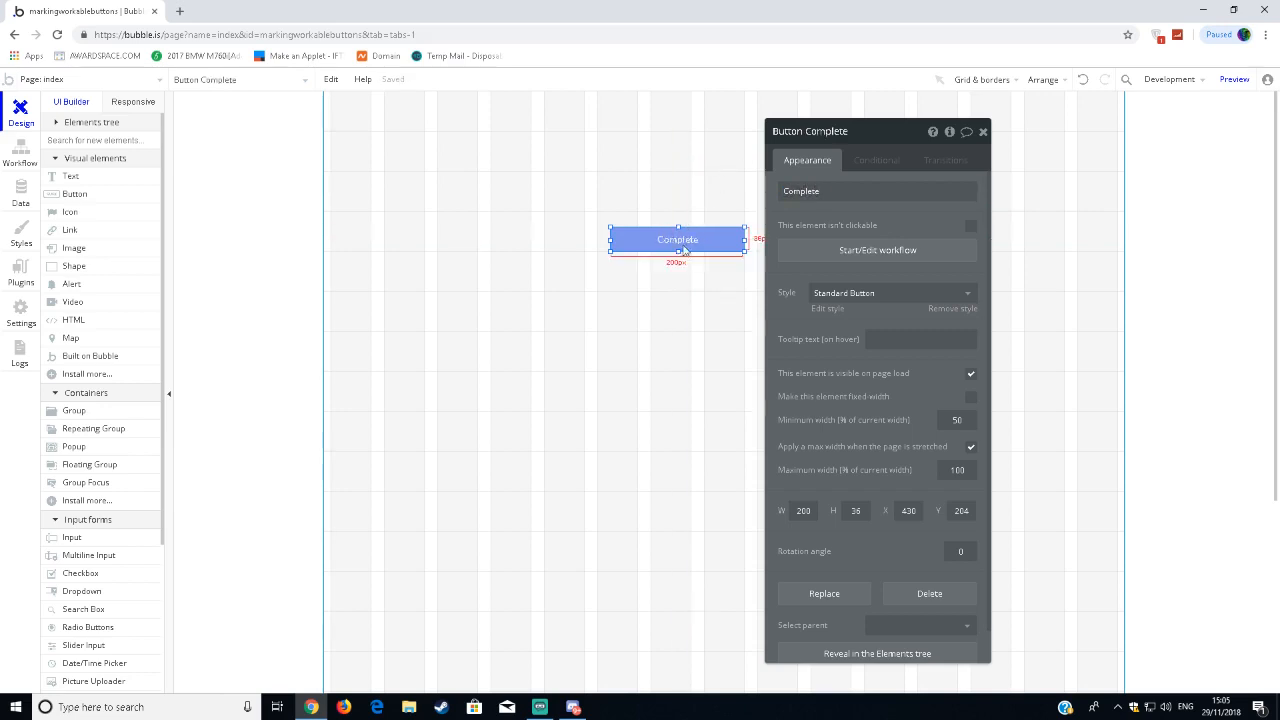
Change the button's text to "Finish".
double_click(805, 191)
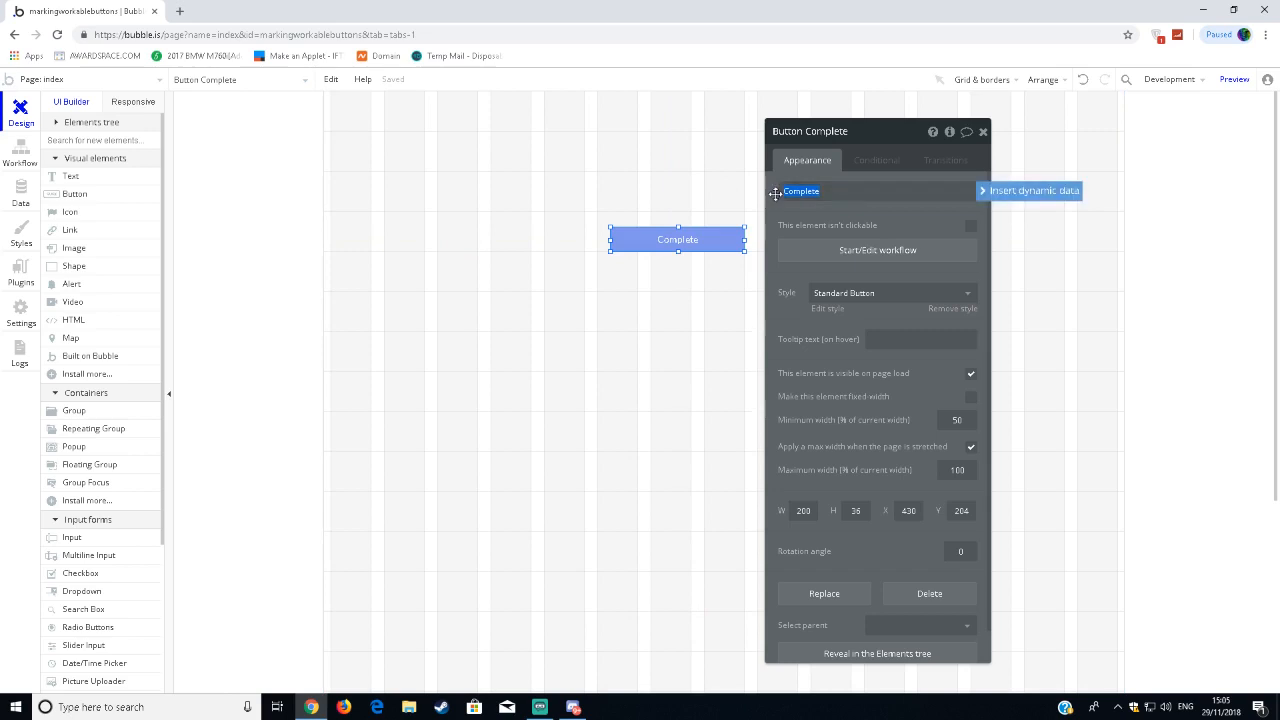
type("Finish")
key("Return")
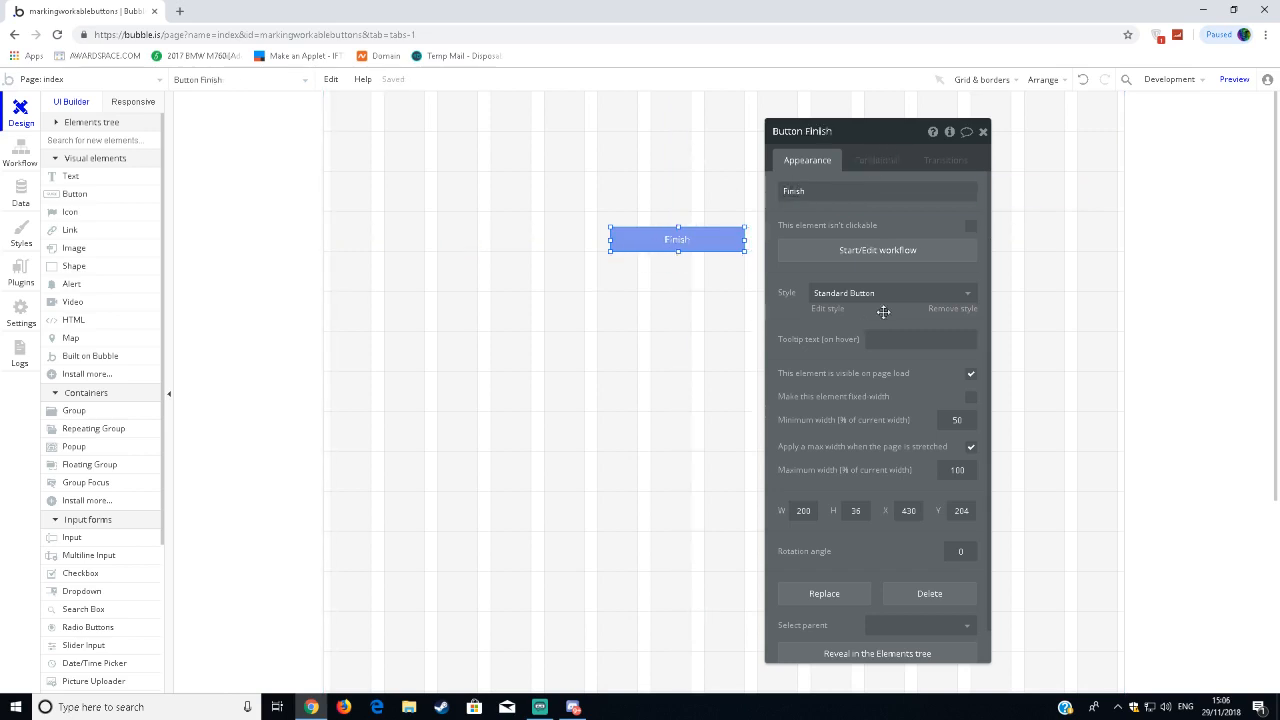
Try the Transparent, Danger and Inversed Button styles on the Finish button, then return it to Standard Button.
scroll(883, 312, "down", 1)
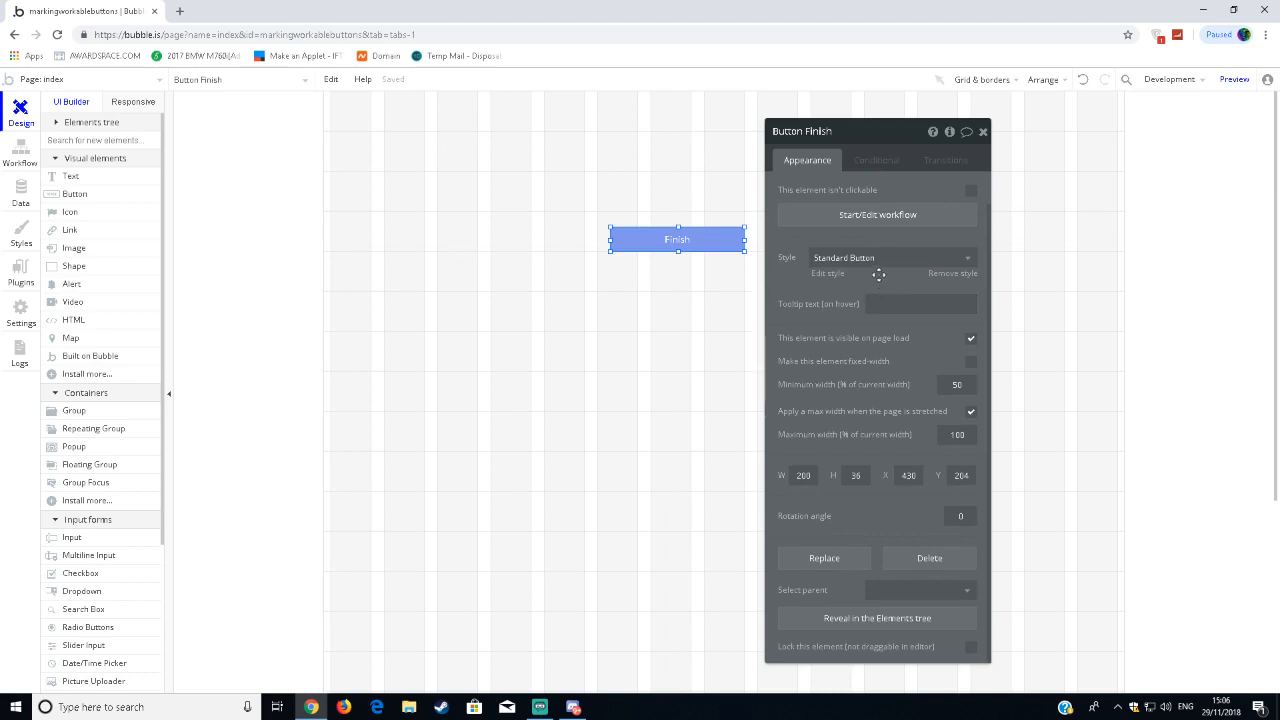
left_click(877, 262)
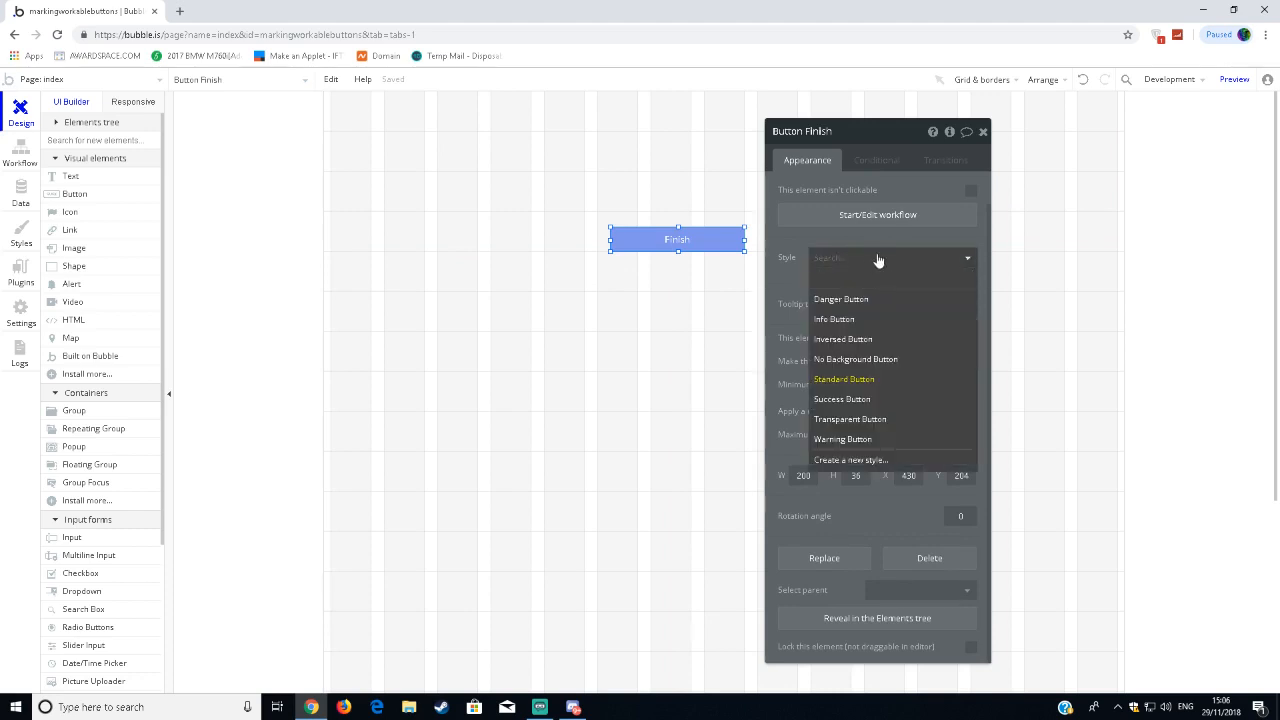
left_click(852, 419)
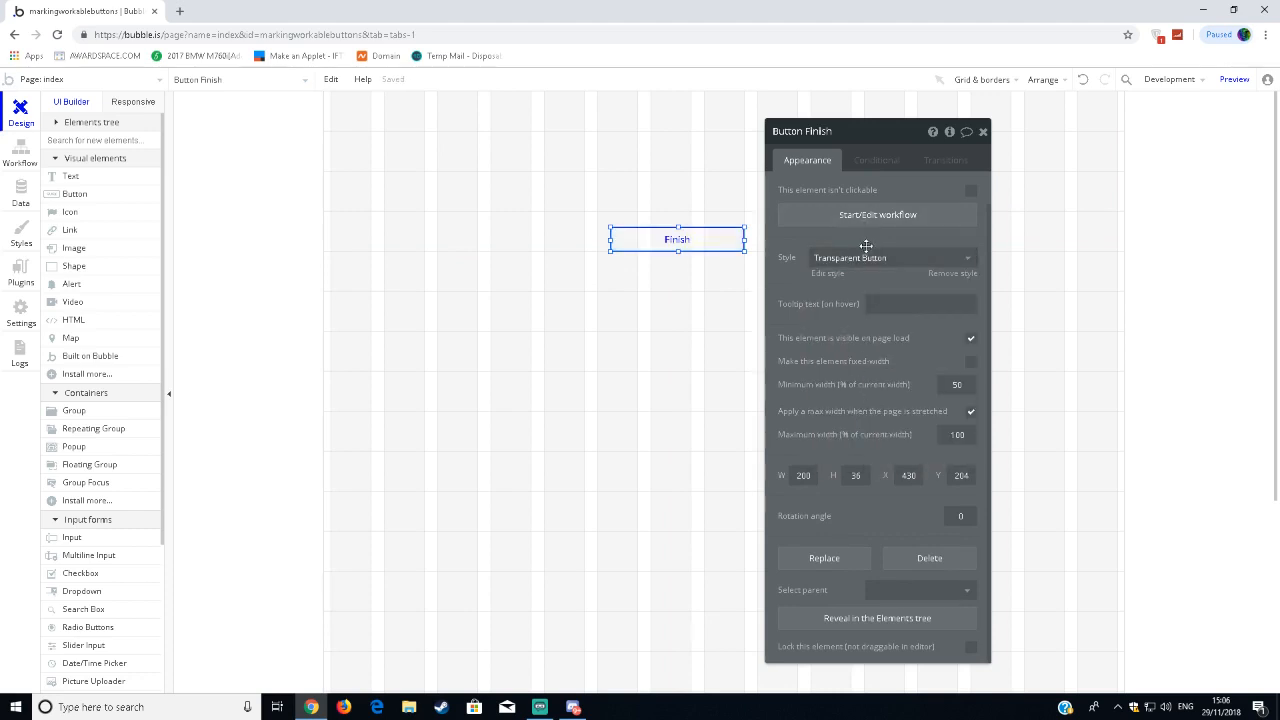
left_click(866, 255)
left_click(866, 298)
left_click(866, 262)
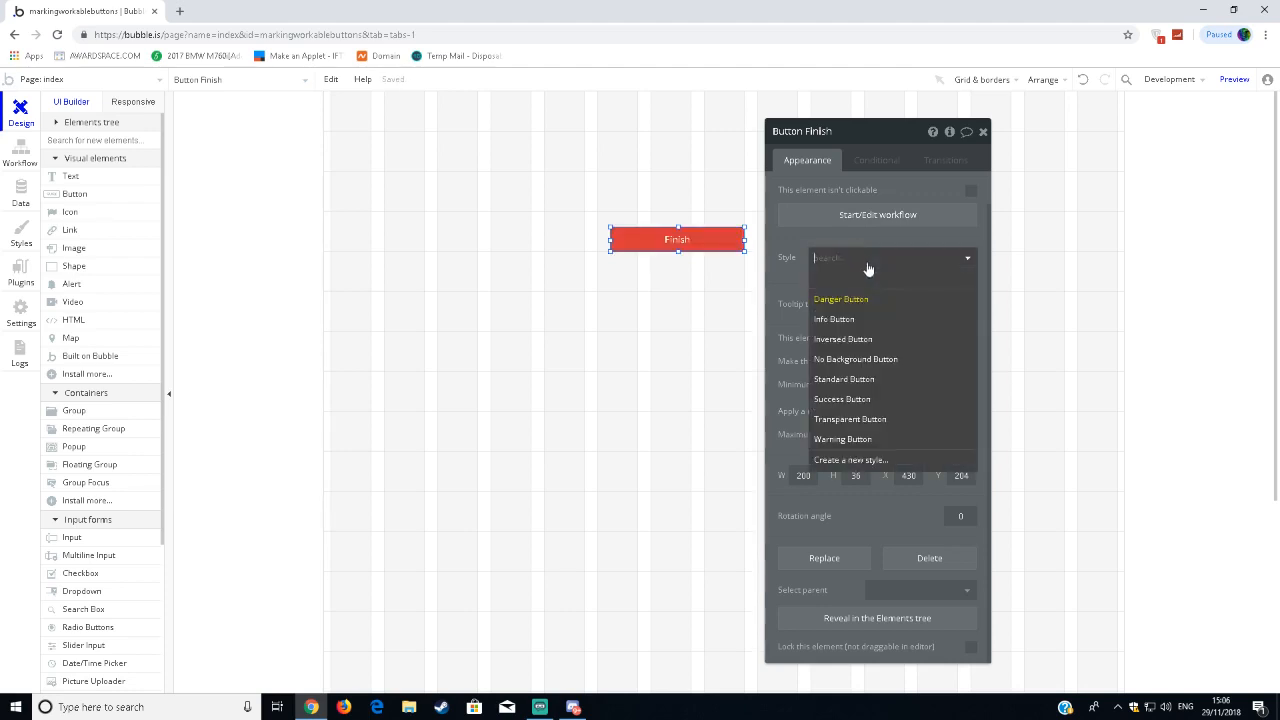
left_click(874, 341)
left_click(868, 262)
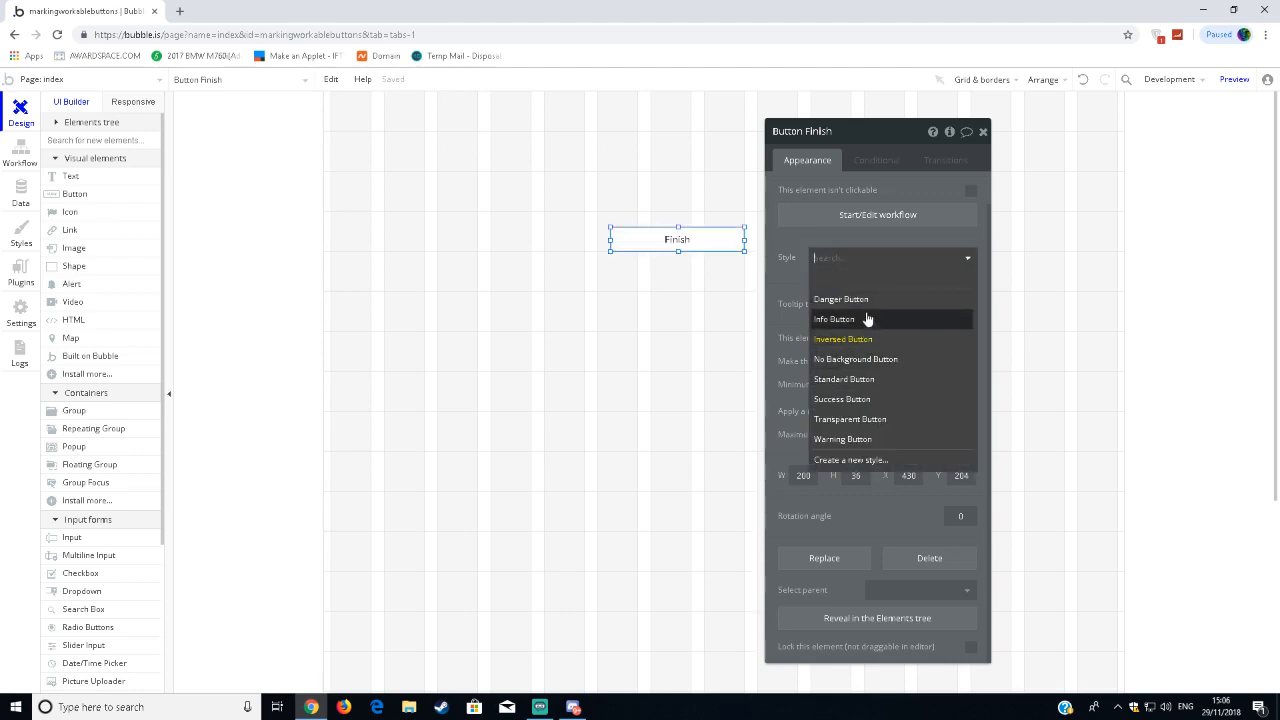
left_click(880, 379)
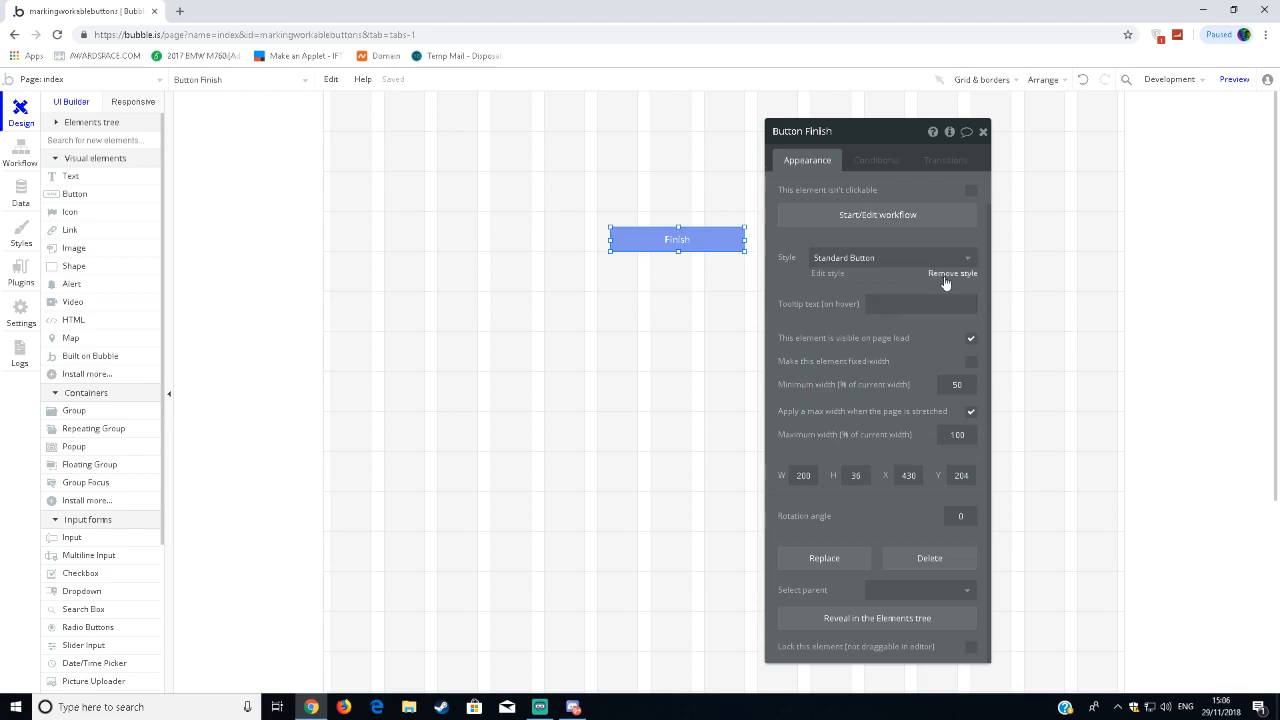
Remove the Finish button's style to look at its individual font and background settings, then reapply Standard Button.
left_click(950, 273)
left_click(940, 324)
left_click_drag(940, 343, 1040, 340)
left_click(815, 420)
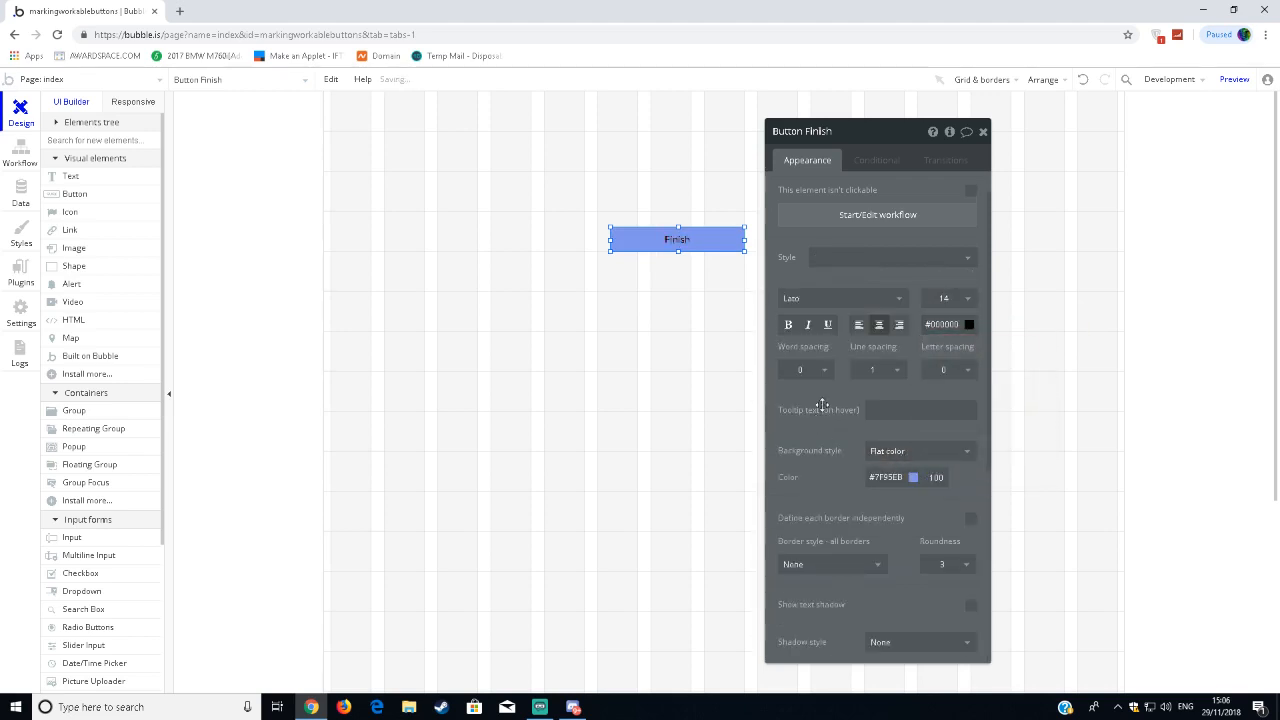
left_click(885, 262)
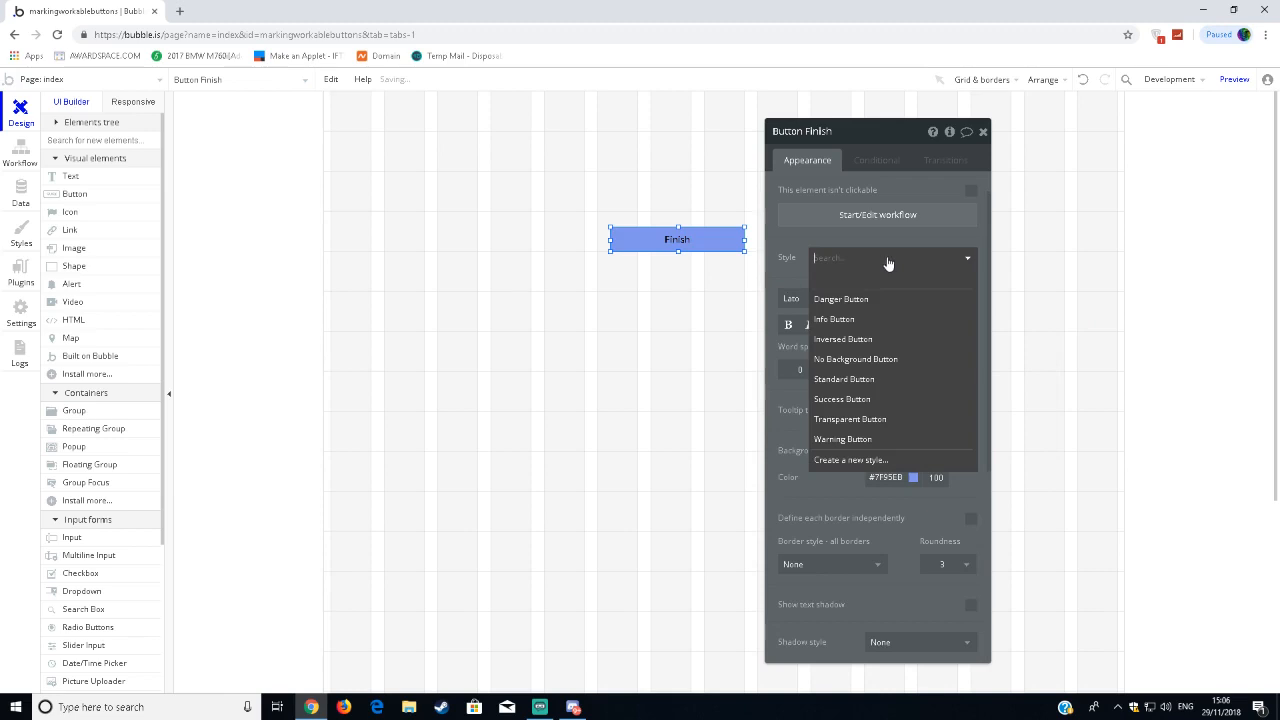
left_click(860, 379)
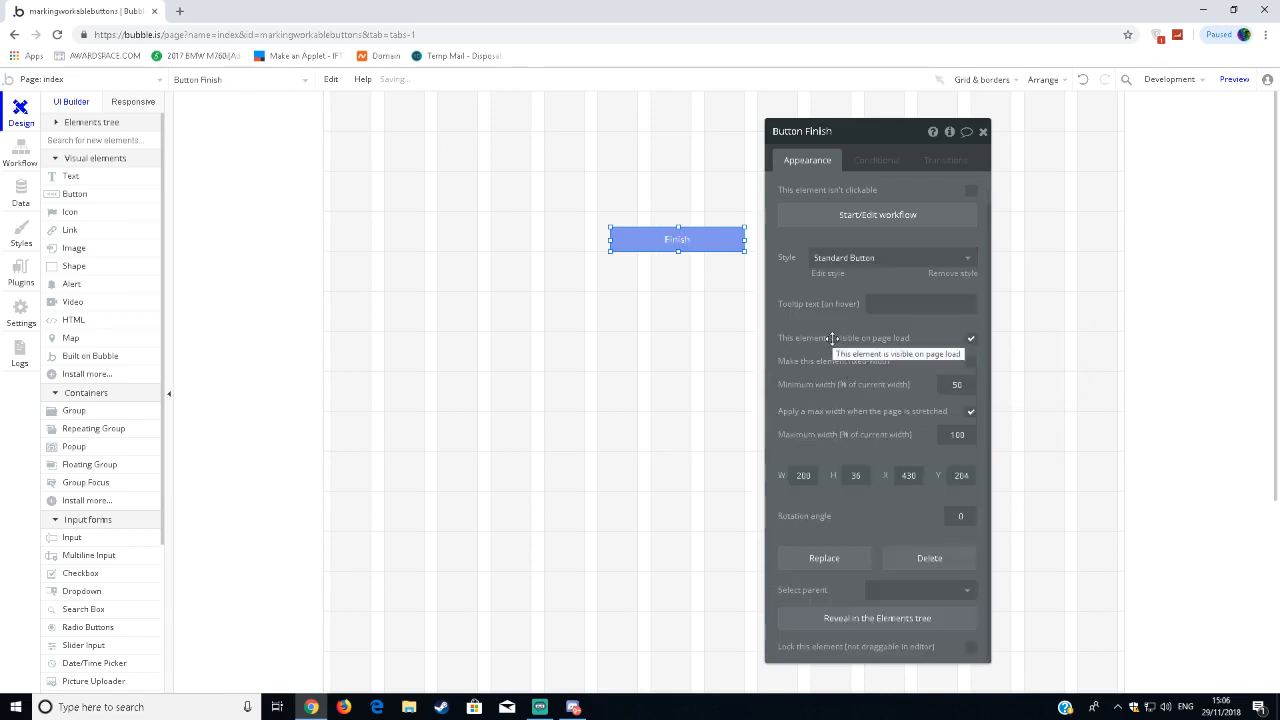
Move the Finish button down to 264 px from the page's top edge and widen it slightly toward the left.
scroll(830, 318, "up", 1)
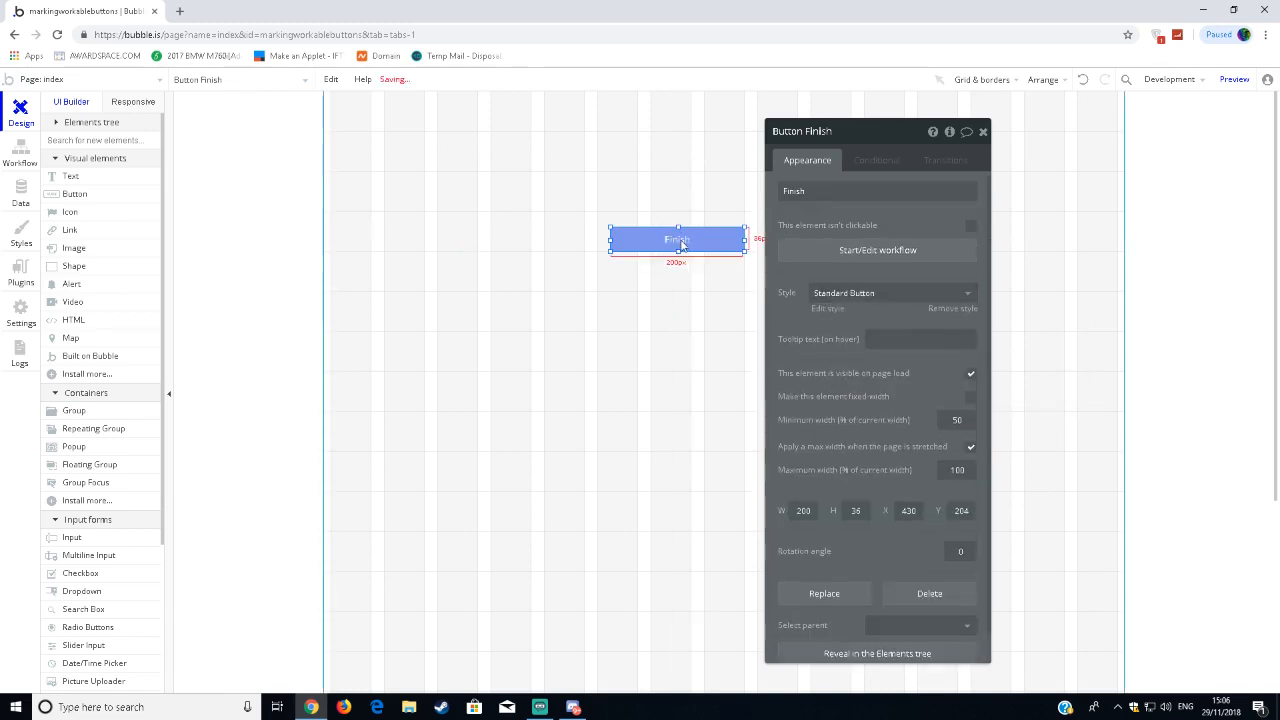
left_click_drag(679, 240, 677, 281)
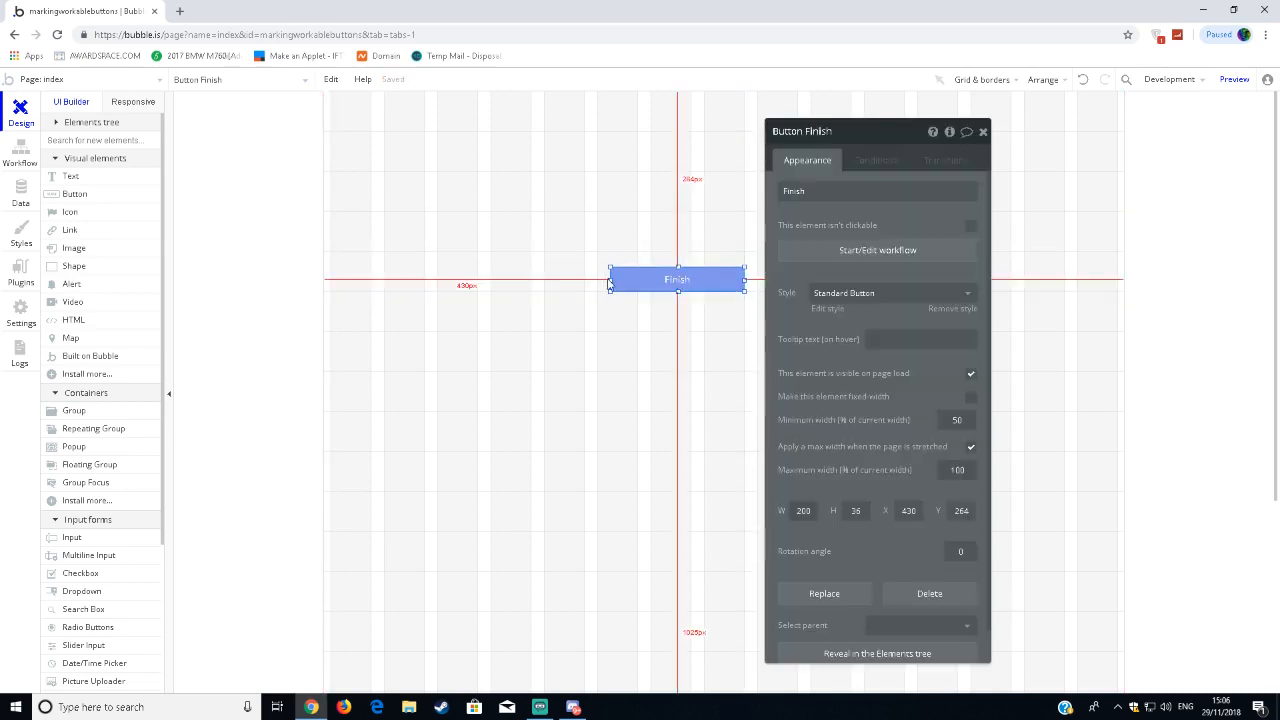
left_click(641, 352)
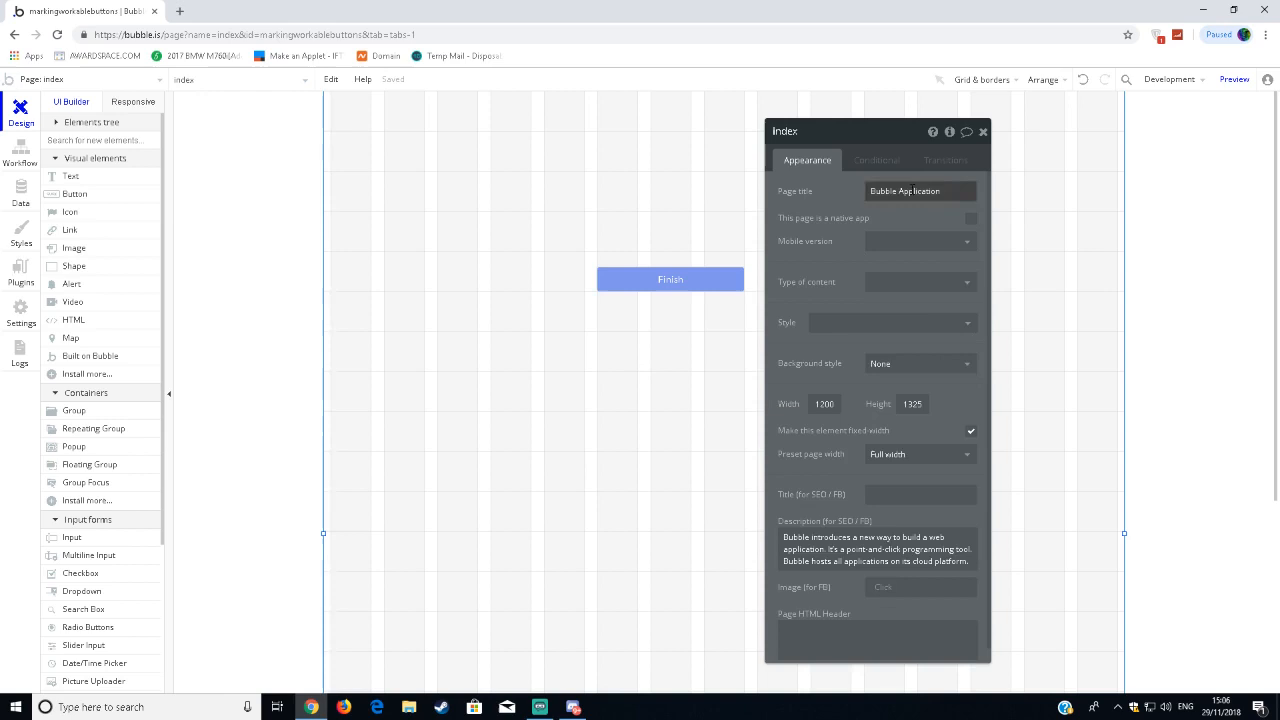
left_click(981, 131)
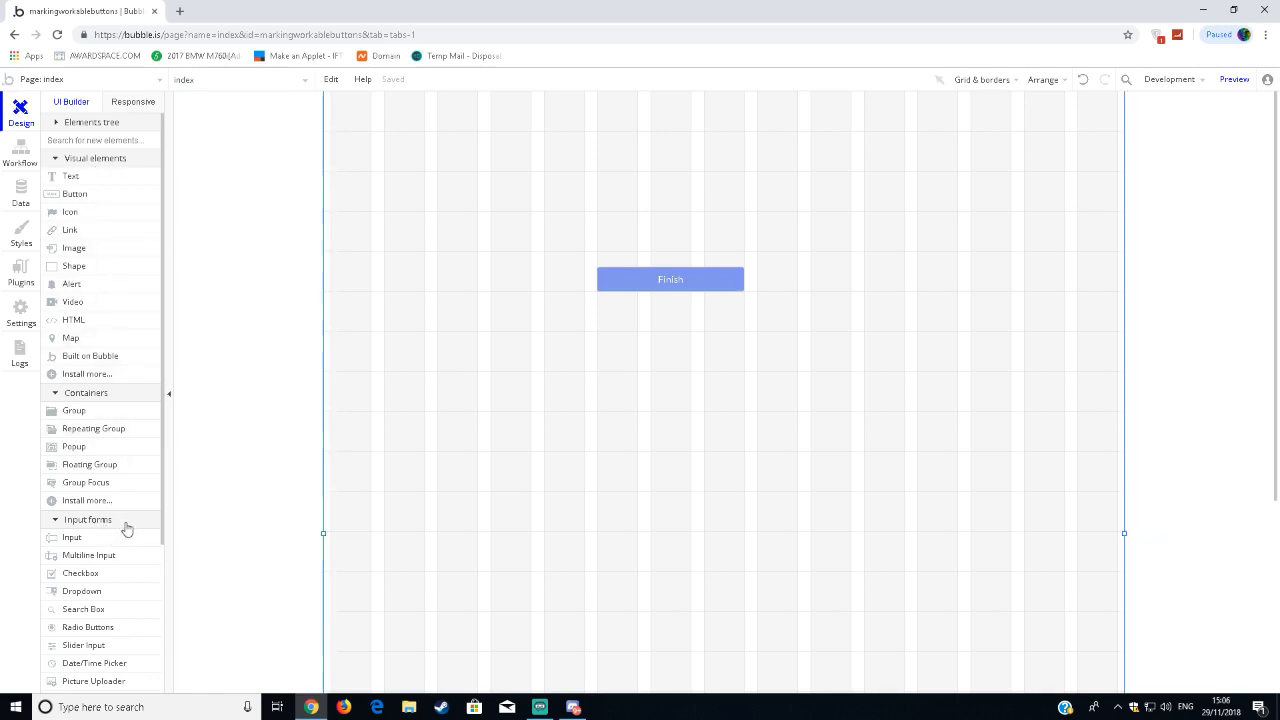
Add an input field directly above the Finish button and line up its left edge with the button's.
left_click(72, 538)
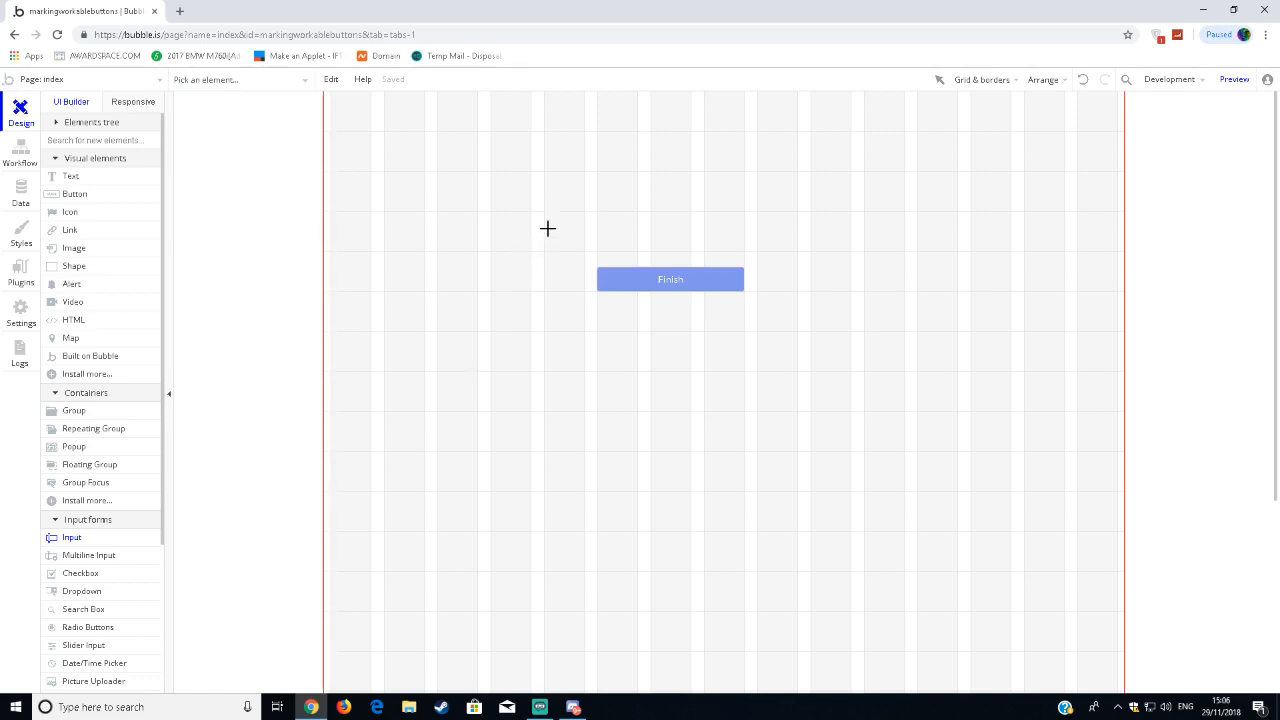
left_click_drag(547, 228, 811, 258)
mouse_move(621, 252)
left_mouse_down()
mouse_move(606, 252)
mouse_move(666, 247)
left_mouse_up()
left_click_drag(532, 267, 597, 267)
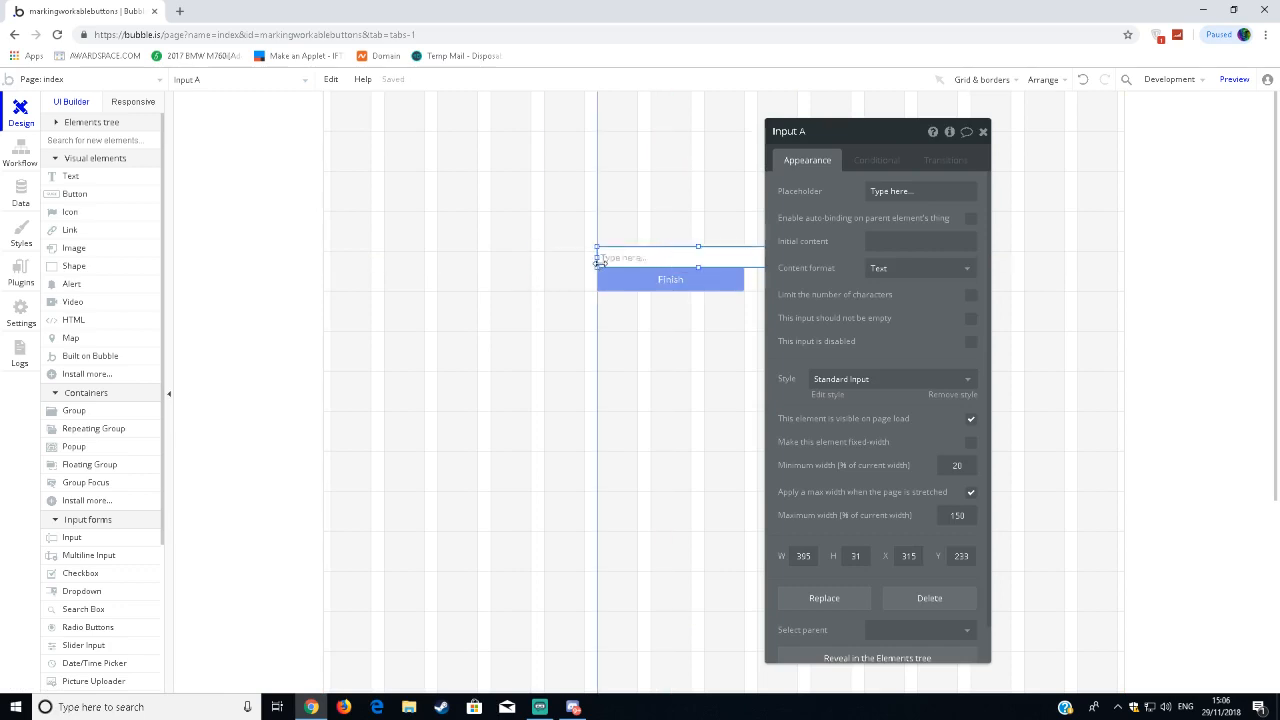
Narrow the input field to the Finish button's width and raise it to leave a 16 px gap above the button.
left_click(983, 131)
left_click_drag(792, 262, 742, 258)
left_click(756, 388)
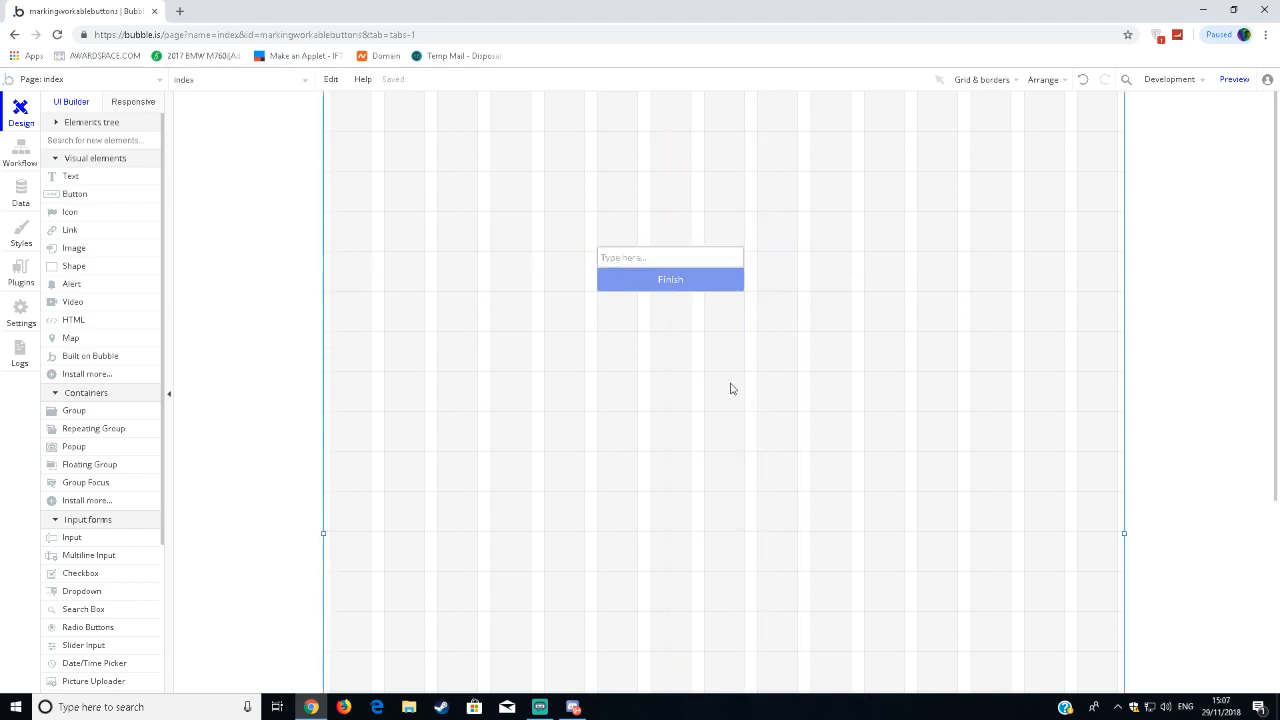
mouse_move(665, 258)
left_mouse_down()
mouse_move(652, 249)
mouse_move(665, 252)
left_mouse_up()
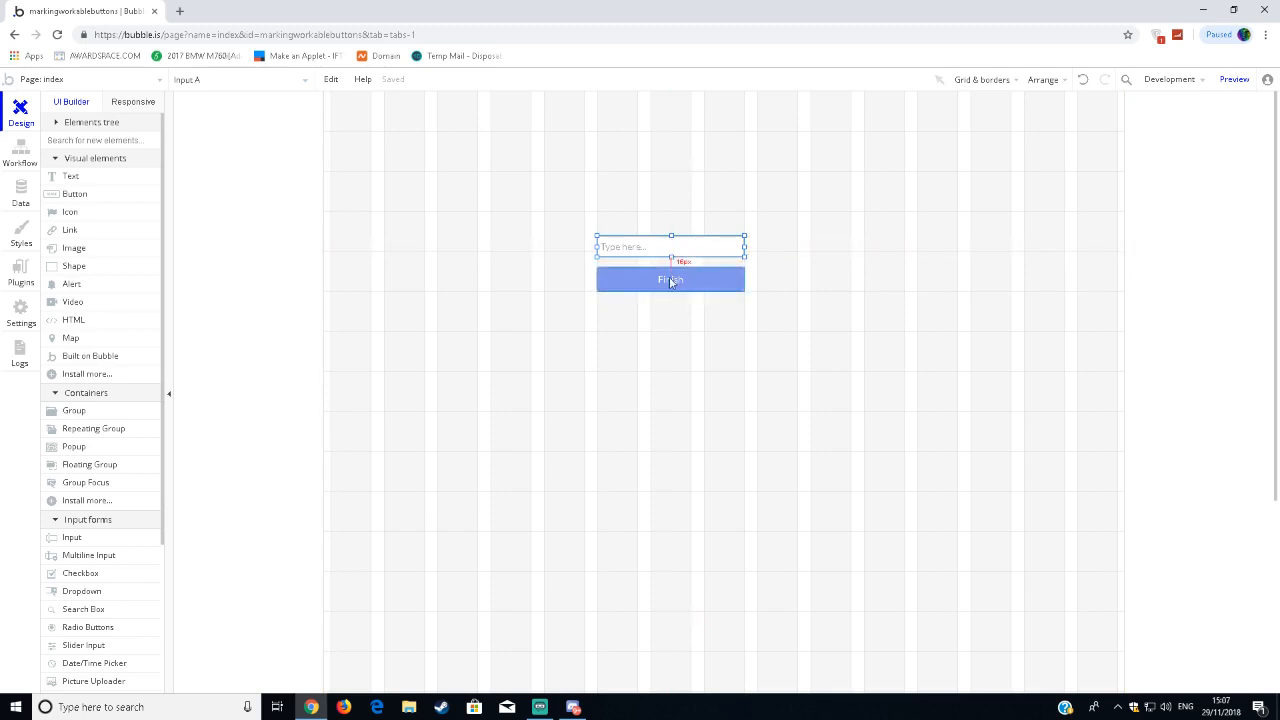
left_click(617, 327)
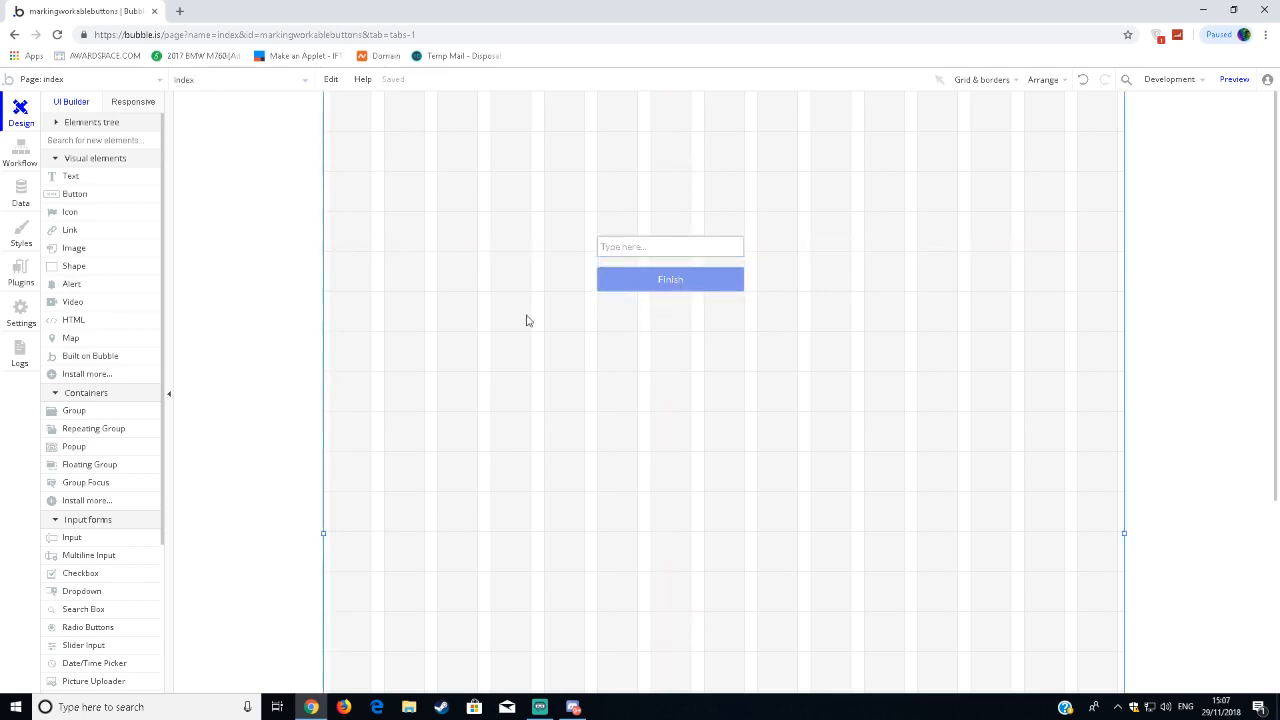
left_click(110, 179)
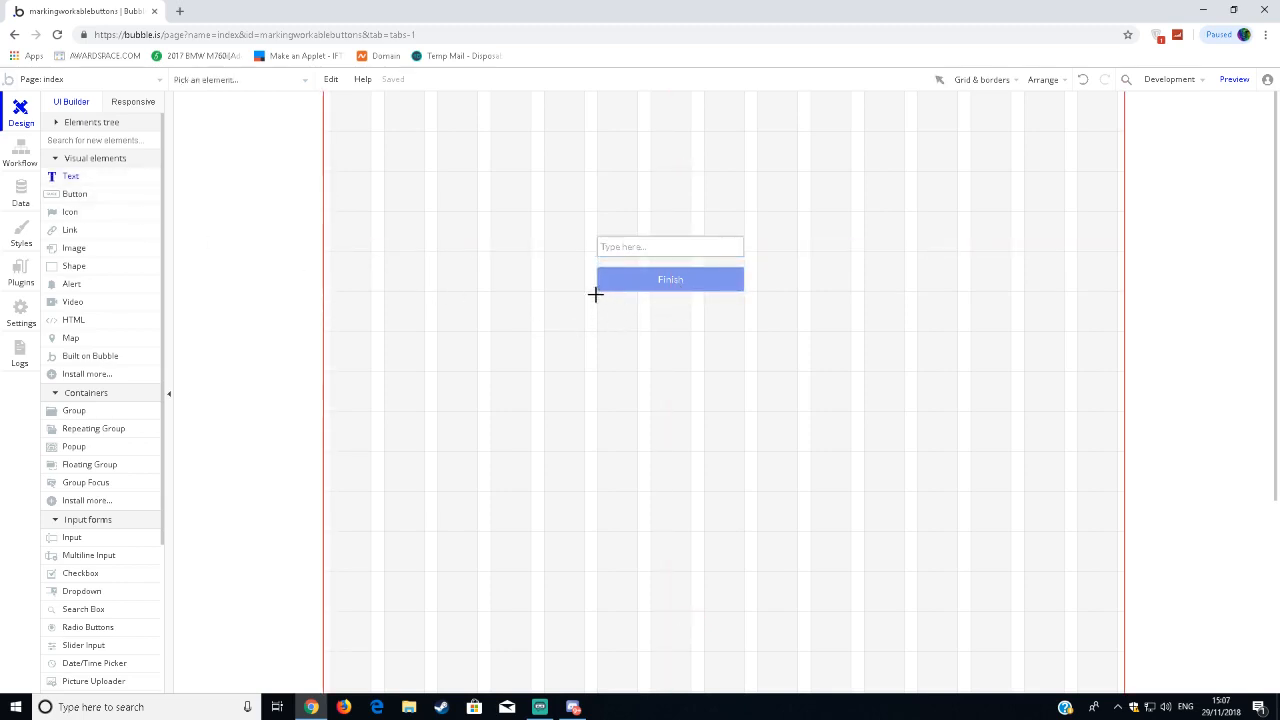
right_click(598, 295)
left_click(531, 316)
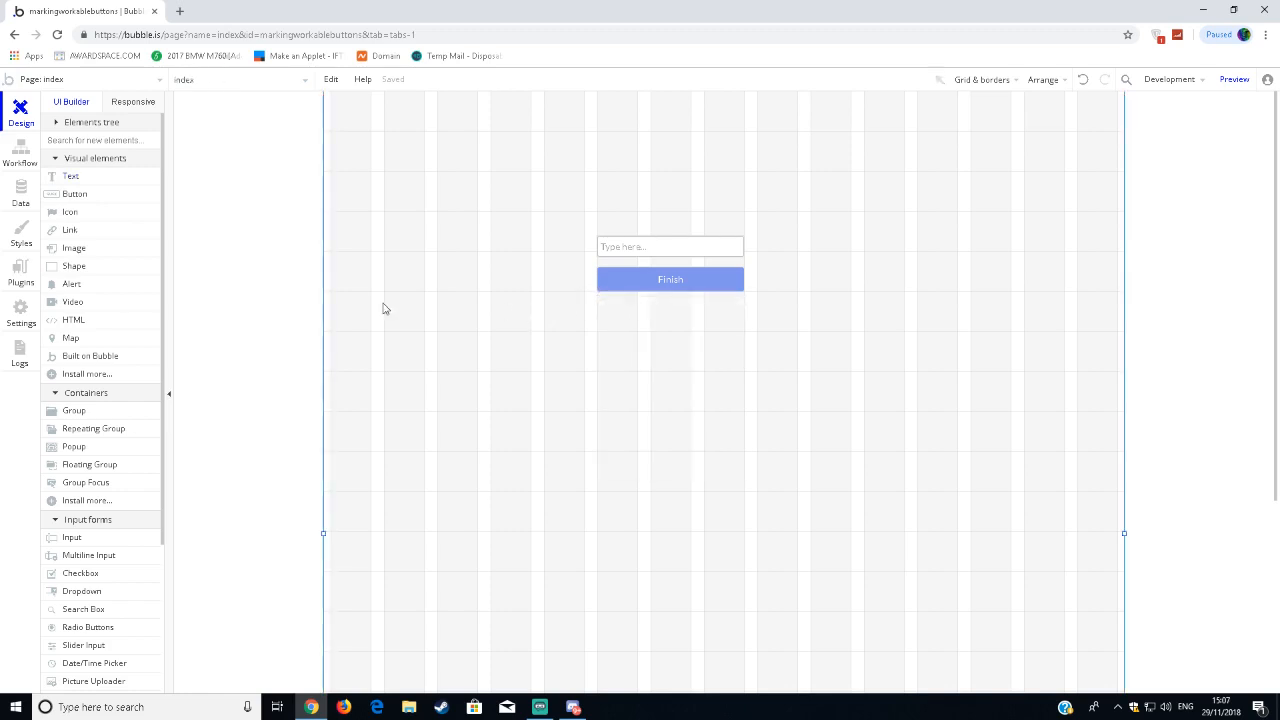
Draw a group just below the Finish button and resize it to the button's width, about 220 px.
left_click(110, 418)
left_click_drag(598, 297, 737, 358)
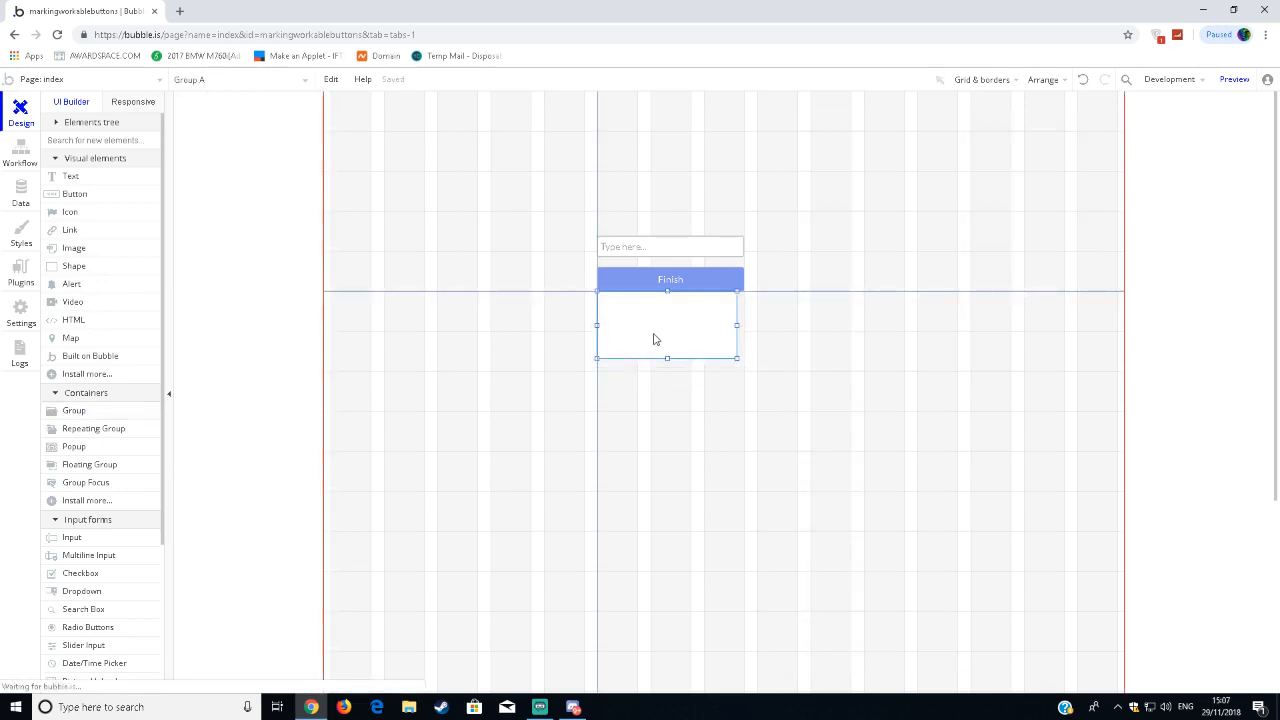
left_click_drag(737, 335, 744, 337)
left_click_drag(671, 368, 671, 371)
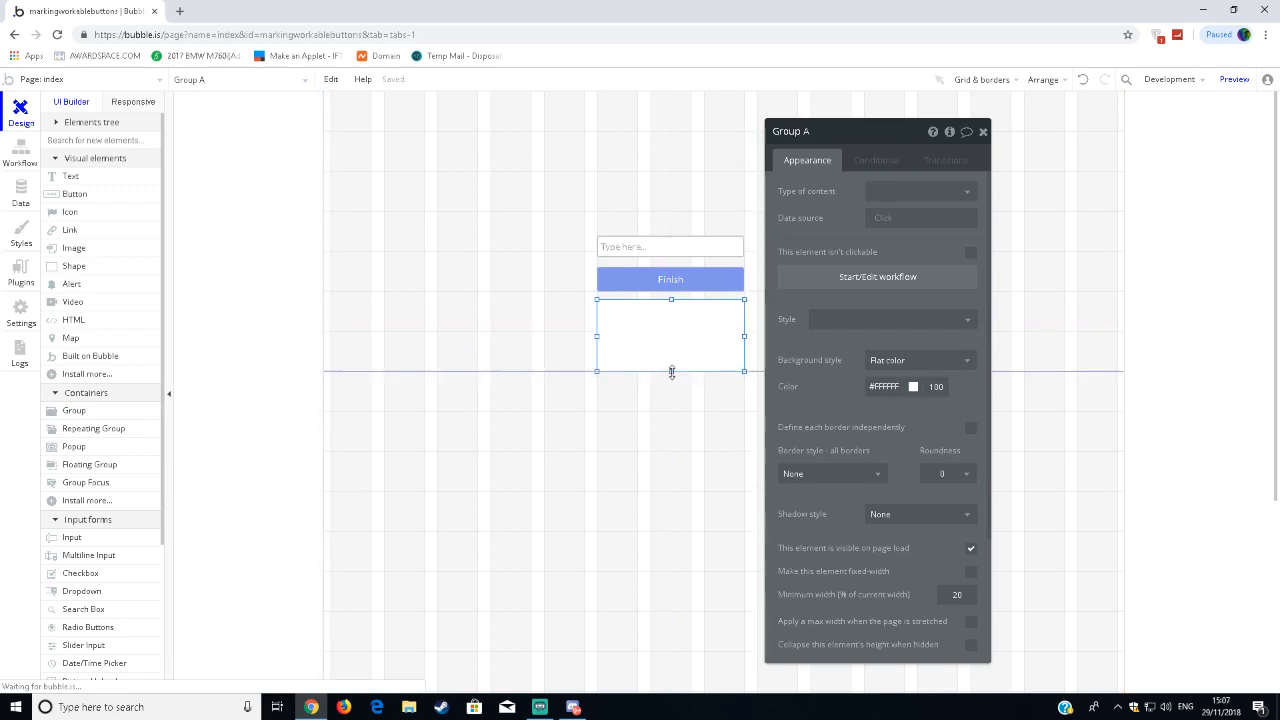
left_click(677, 400)
left_click(982, 132)
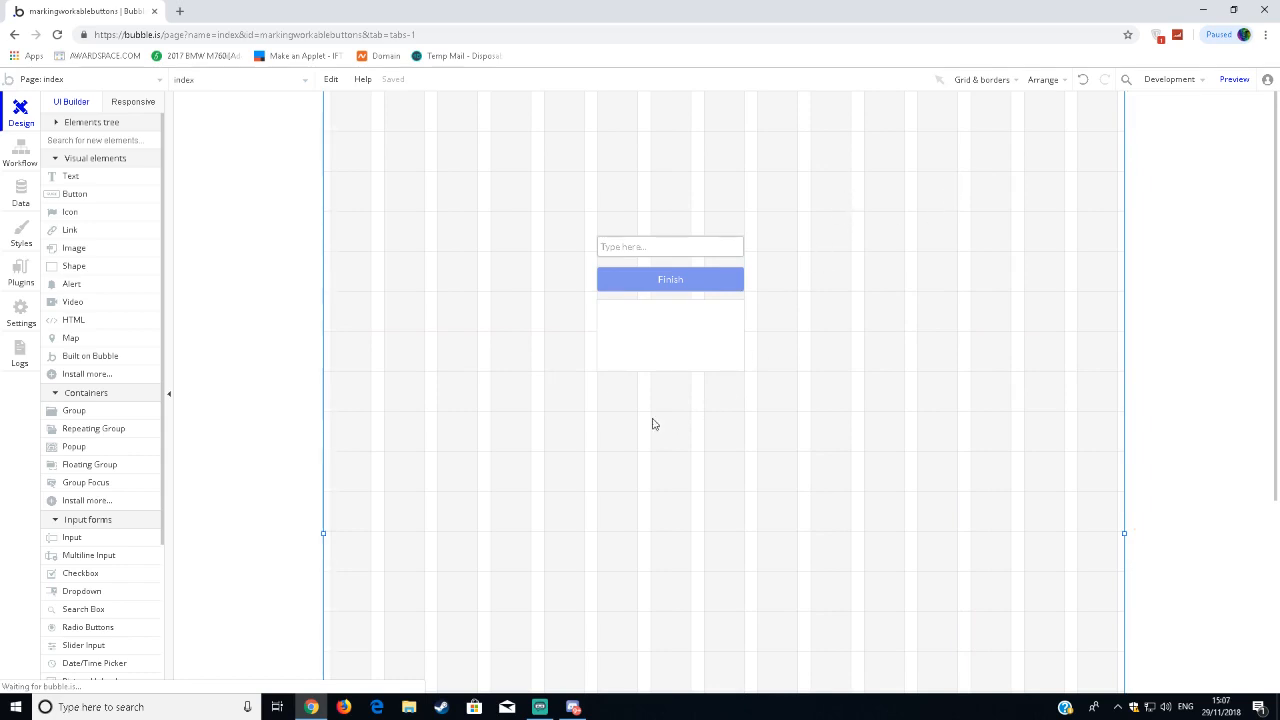
Set the type of content of the group below the Finish button to User.
double_click(671, 340)
left_click(885, 195)
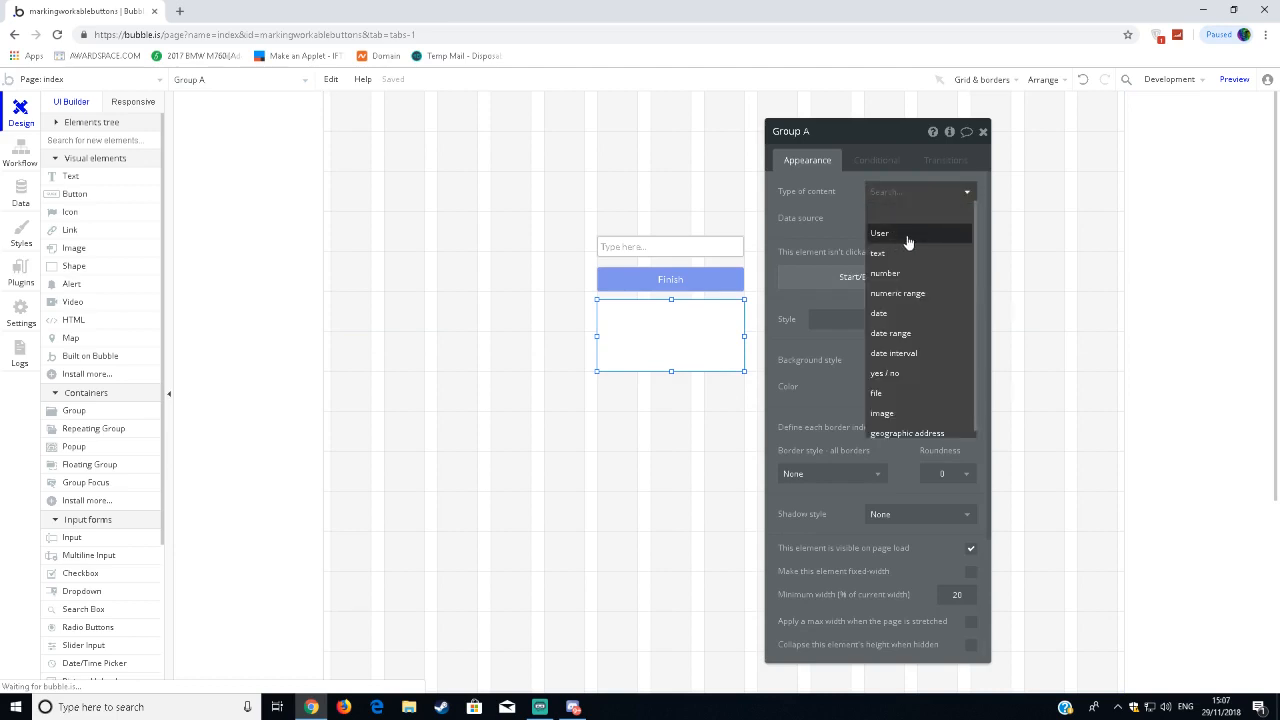
left_click(906, 236)
mouse_move(808, 217)
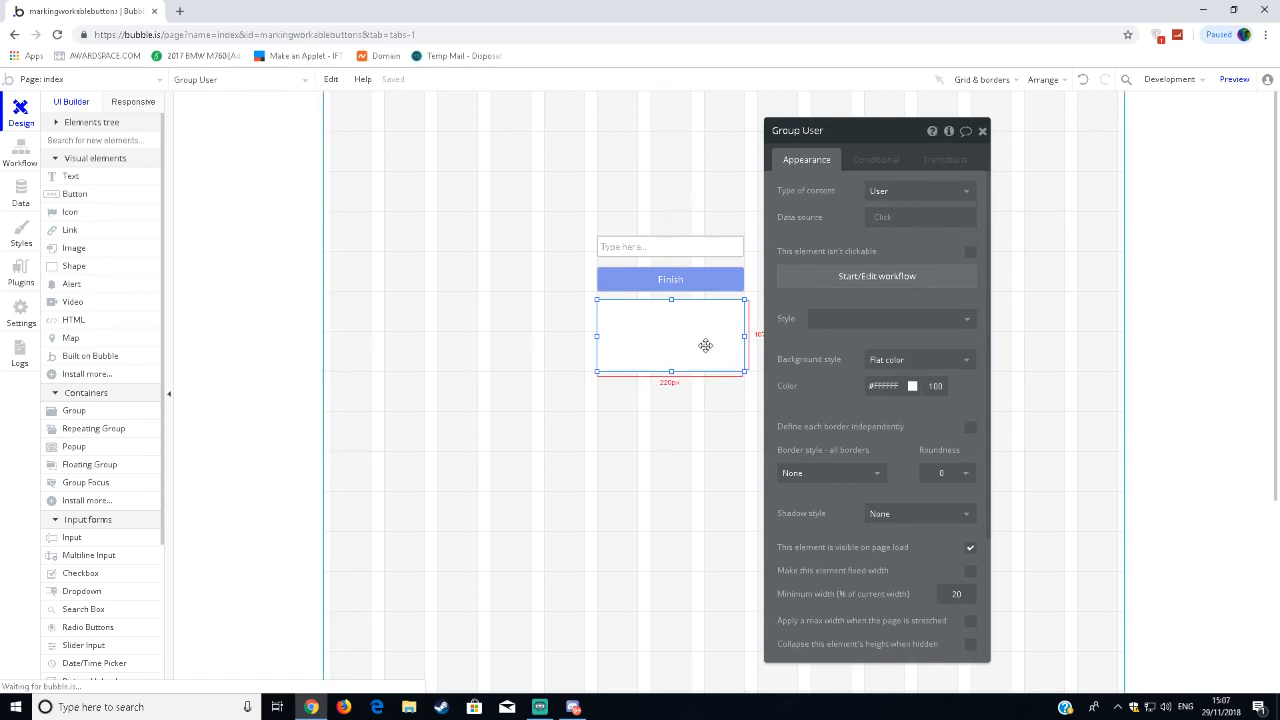
left_click(982, 131)
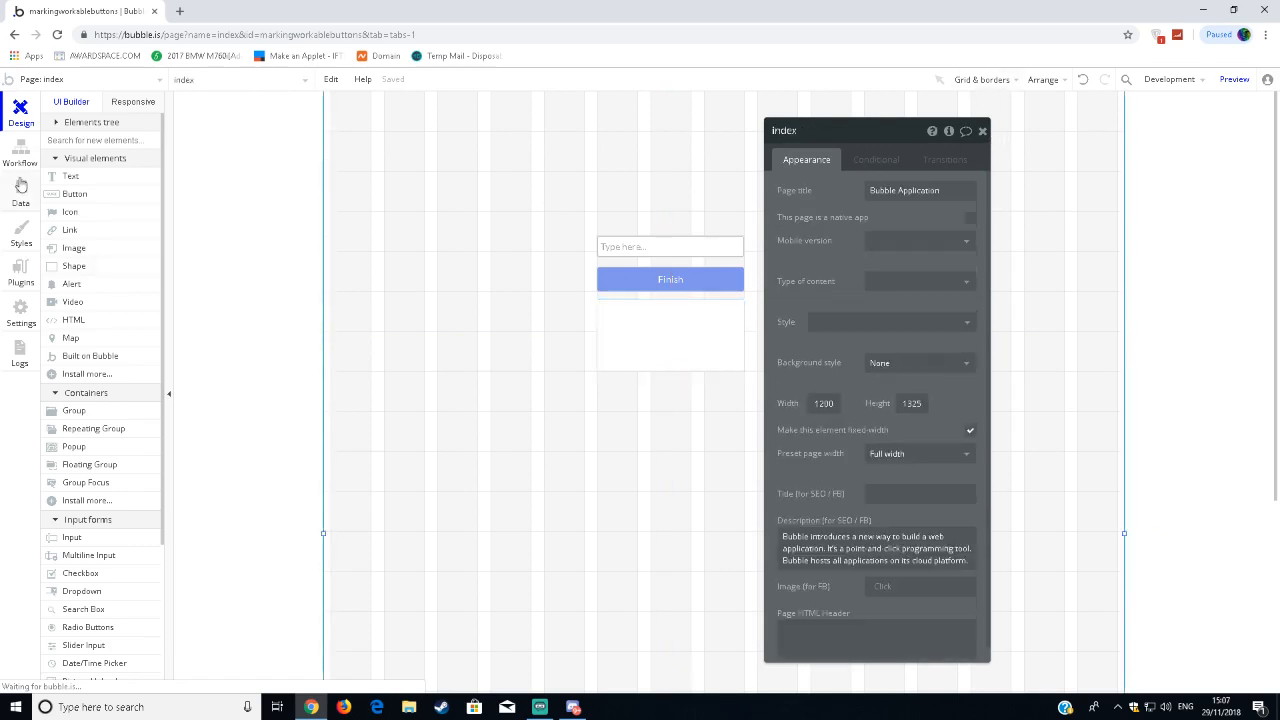
Draw a text element about 212 by 48 px in the upper part of the group and start editing its content.
left_click(68, 177)
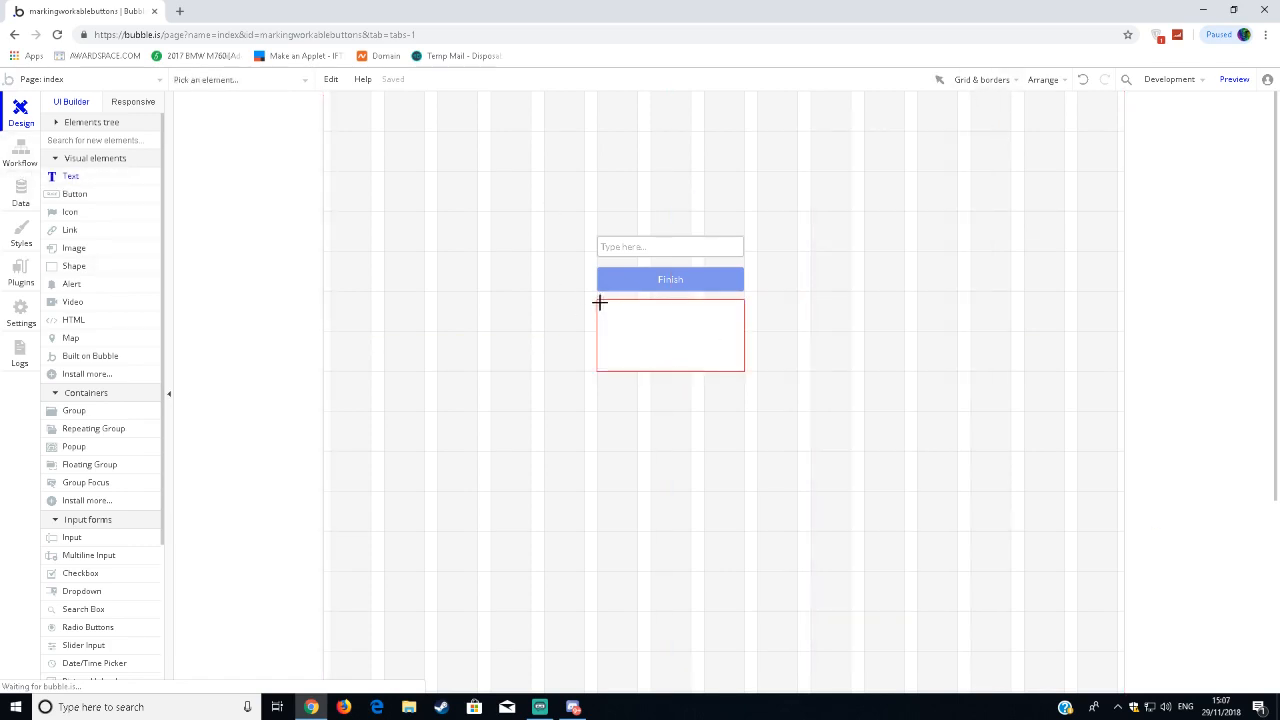
mouse_move(597, 301)
left_mouse_down()
mouse_move(751, 317)
mouse_move(740, 333)
left_mouse_up()
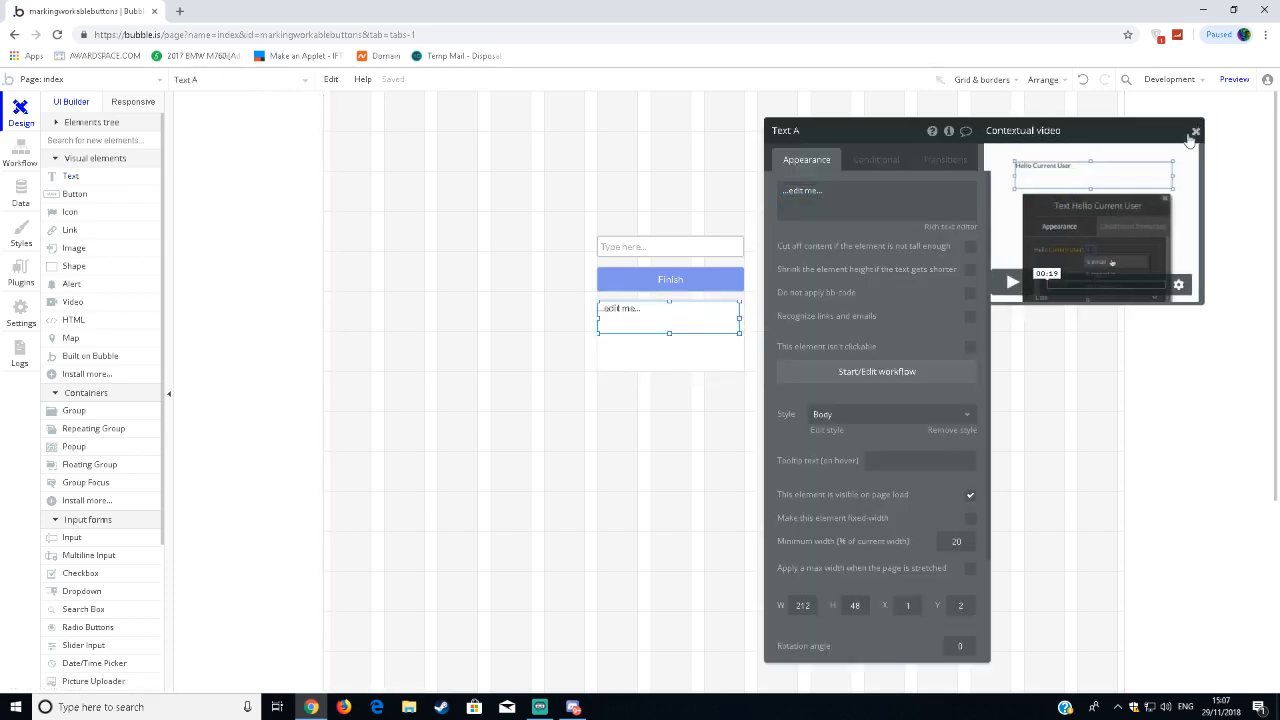
left_click(1216, 131)
left_click(846, 190)
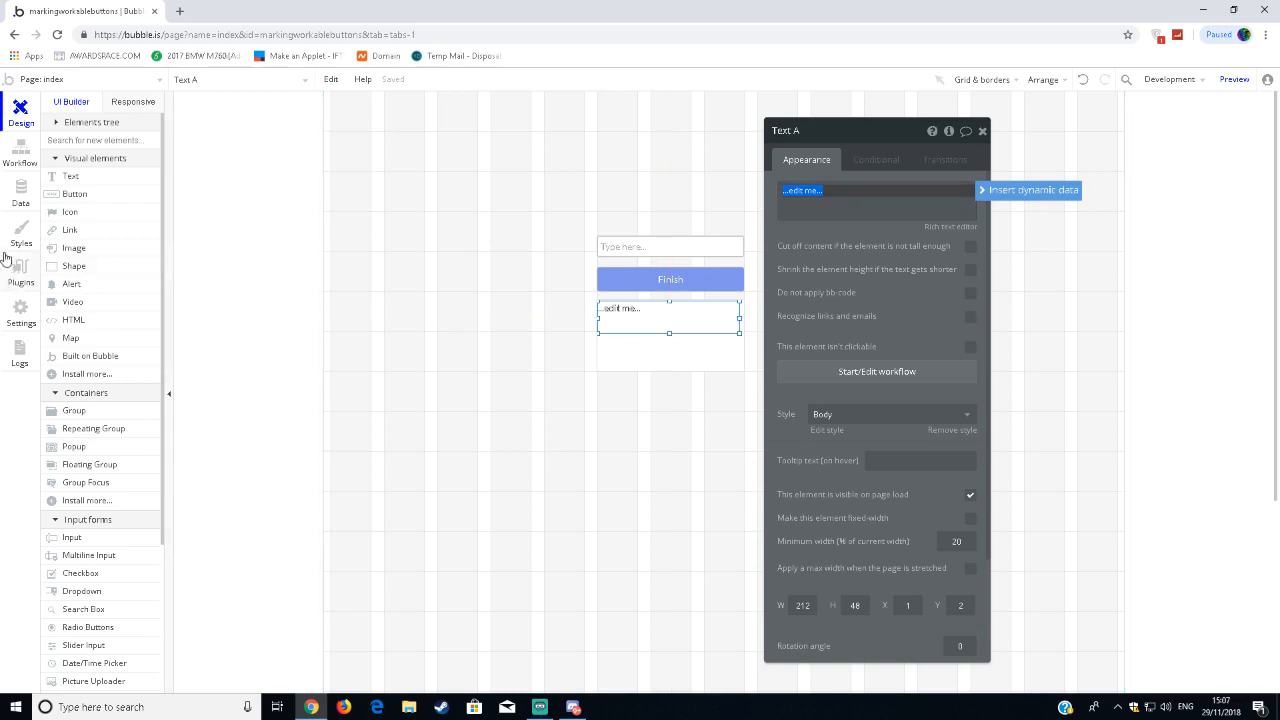
Examine the fields of the User data type in the app's database, then return to the page design.
left_click(6, 196)
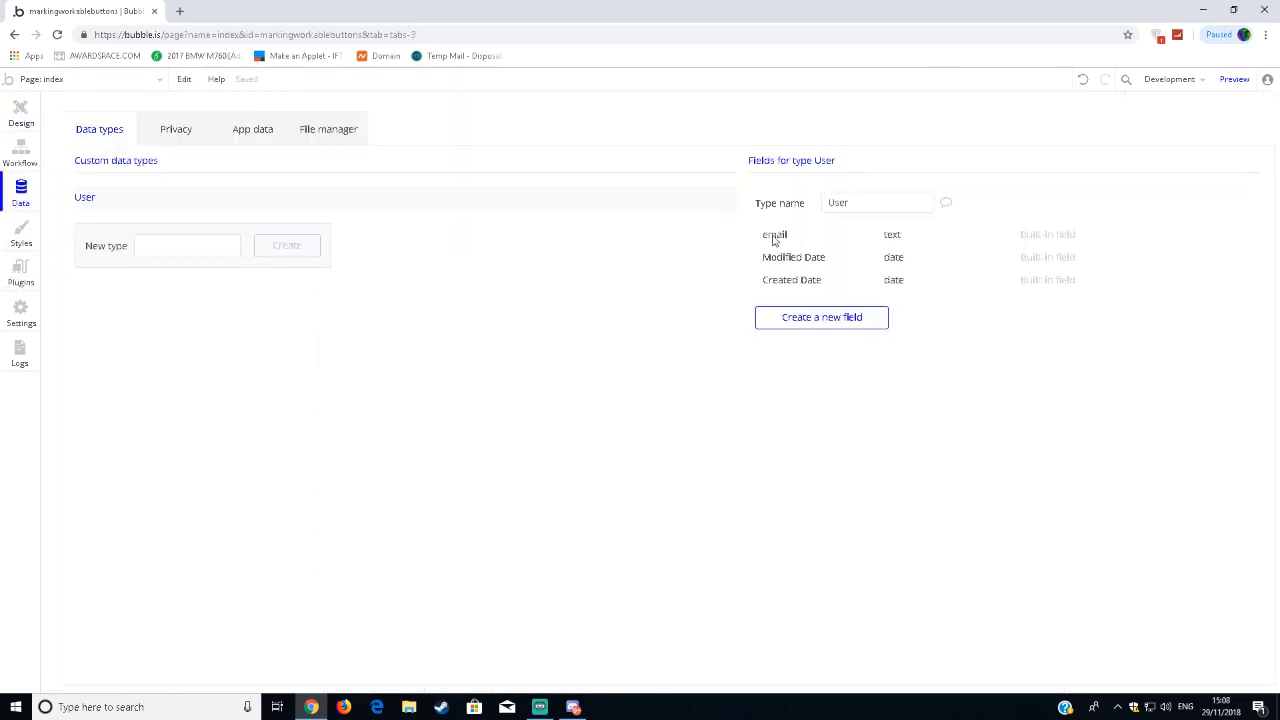
mouse_move(798, 240)
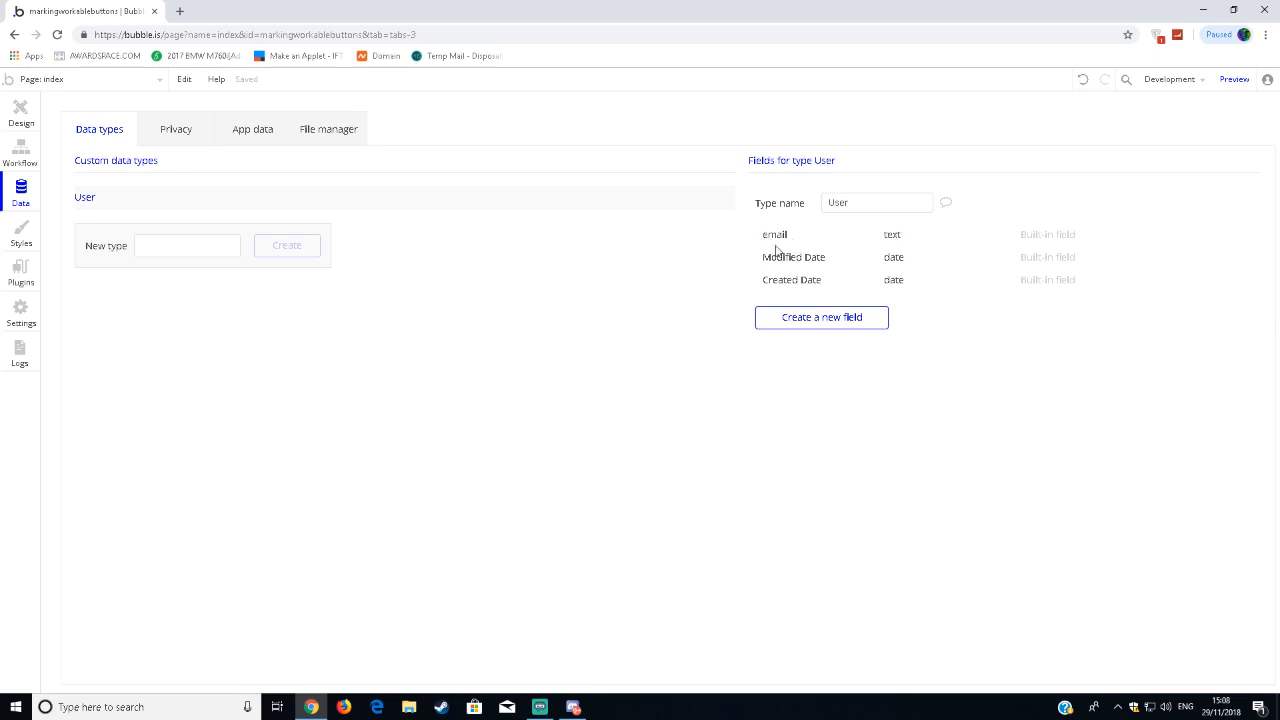
left_click(21, 115)
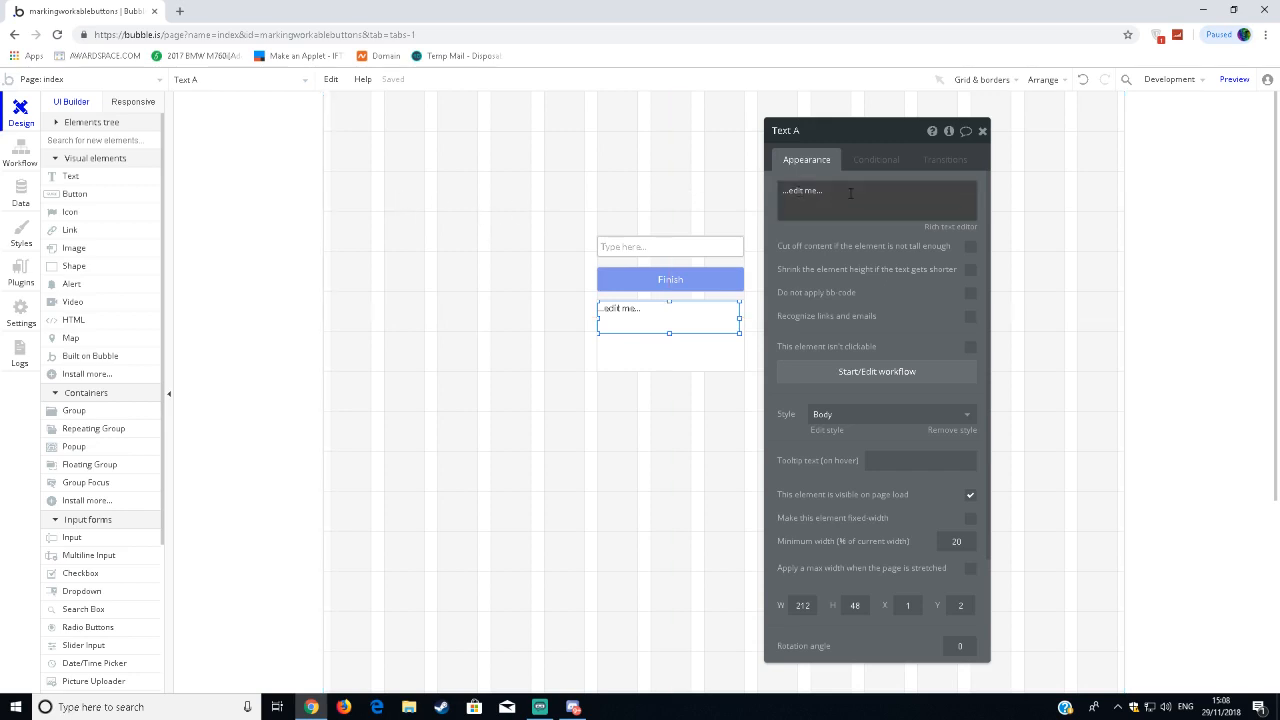
left_click(896, 199)
left_click(990, 191)
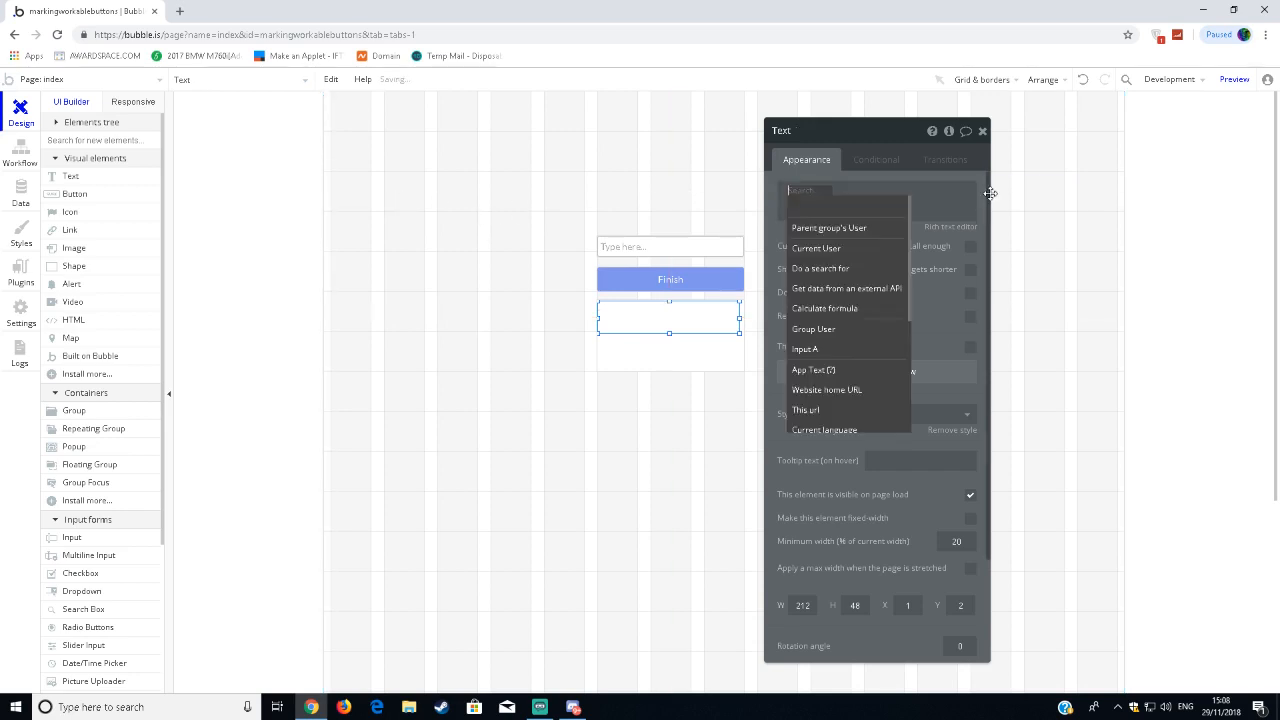
left_click(864, 222)
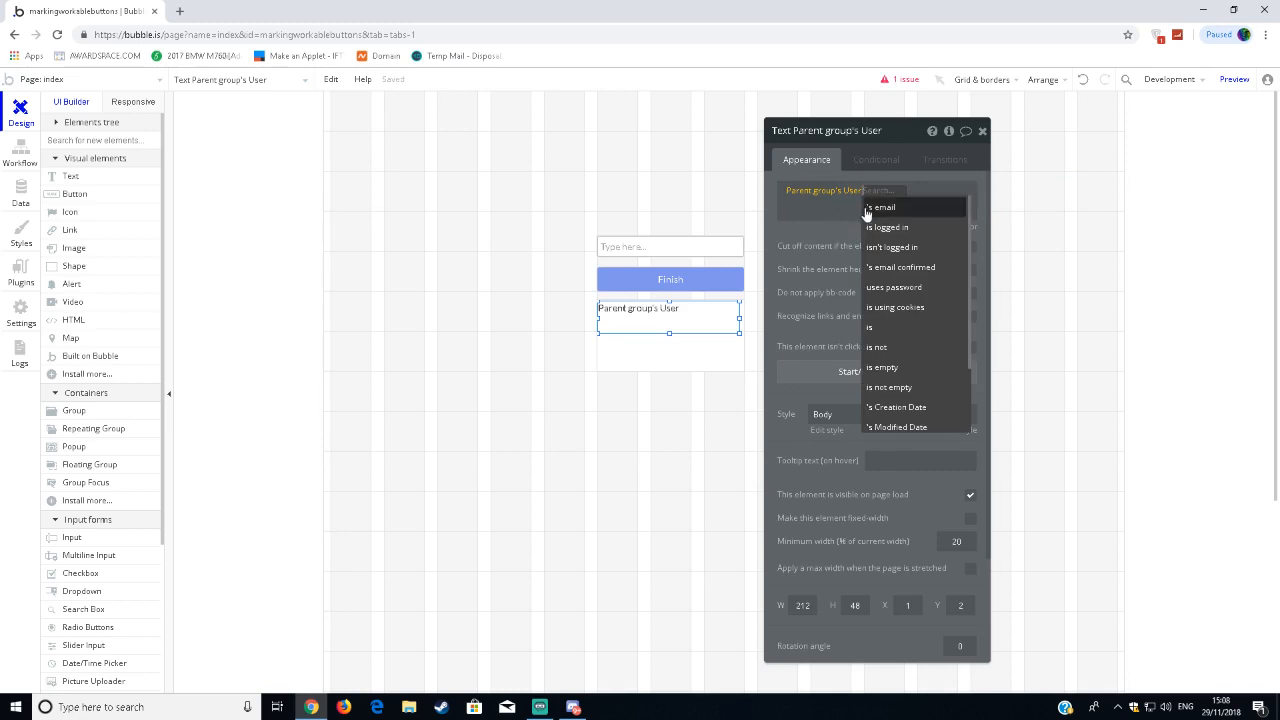
left_click(893, 208)
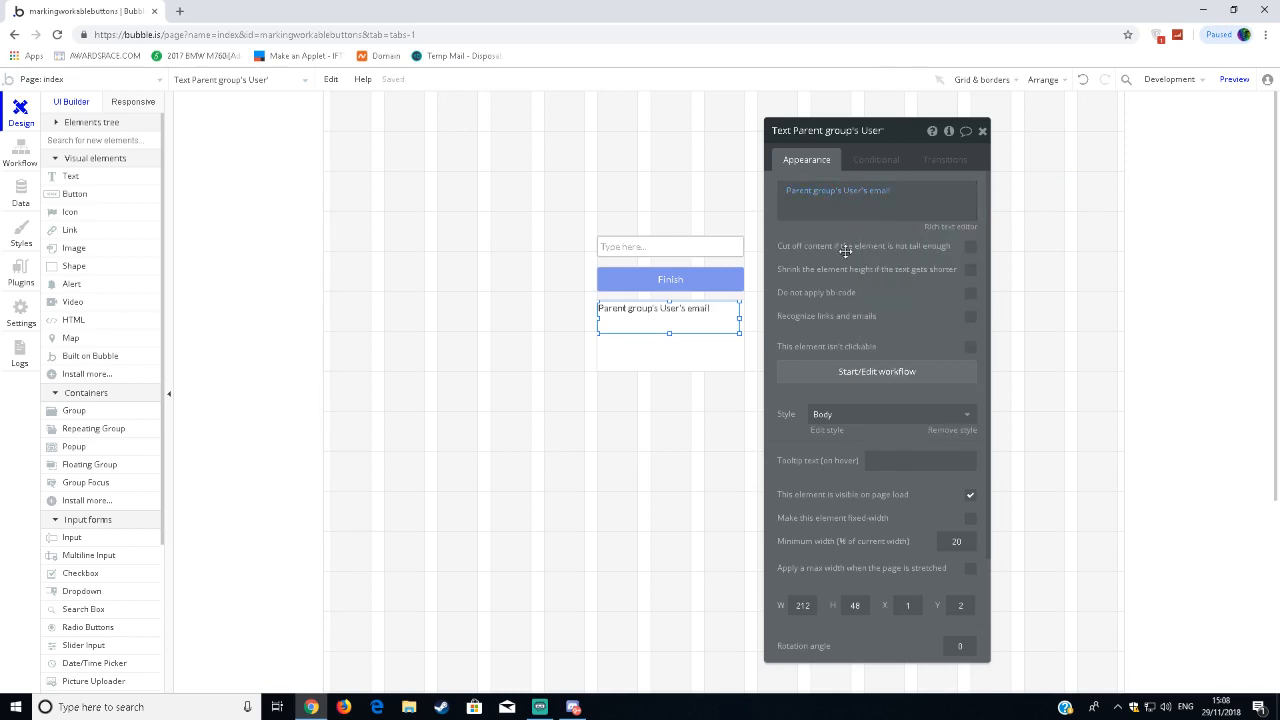
left_click(982, 131)
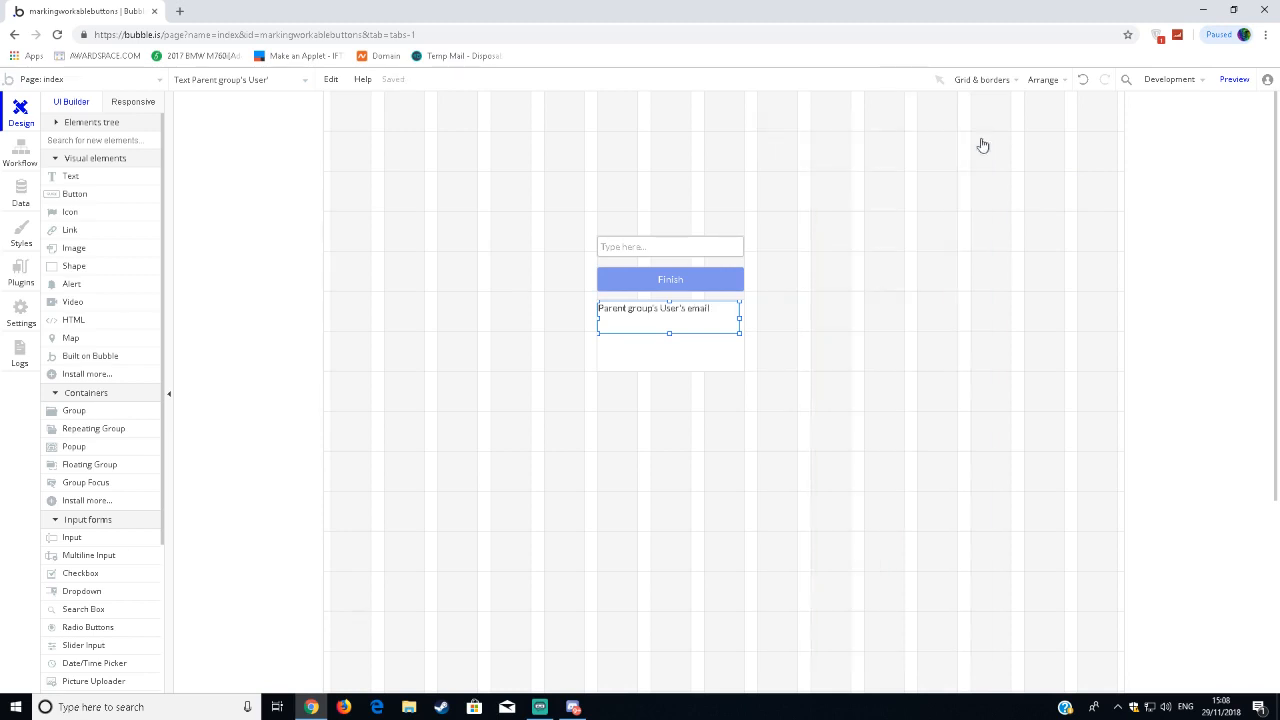
Change the text element's dynamic expression to Parent group's User is using cookies.
double_click(688, 305)
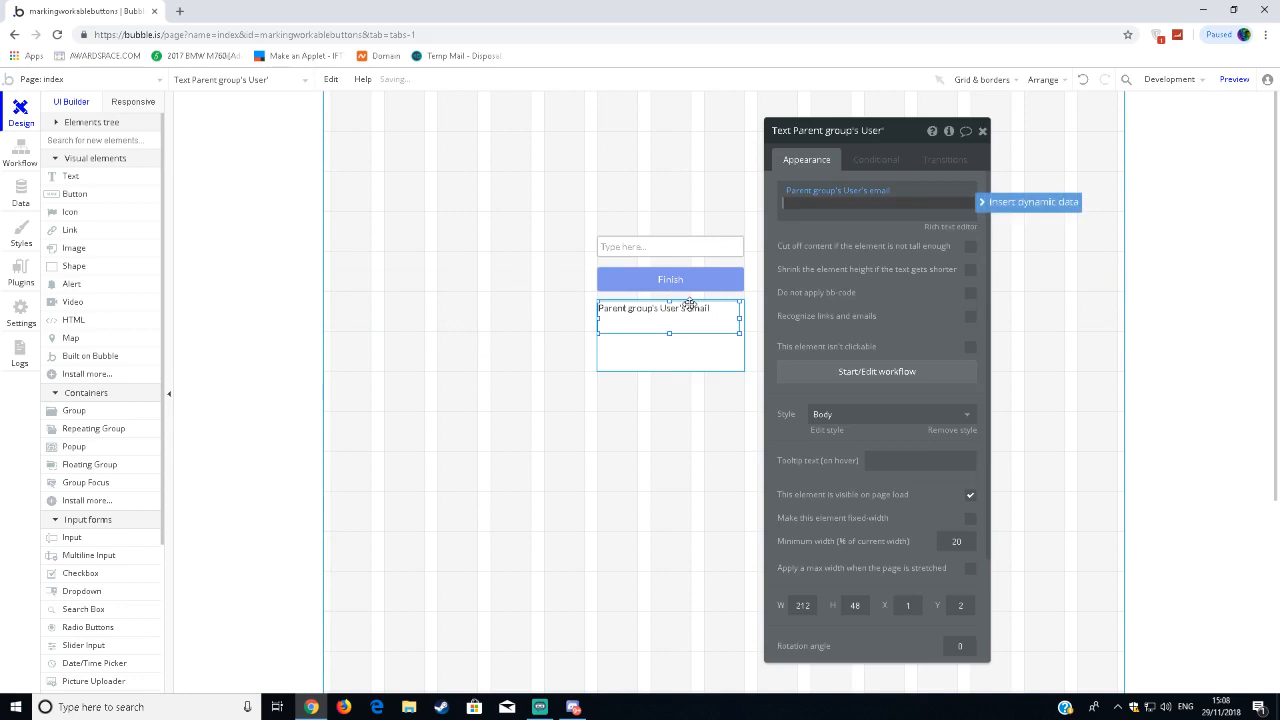
left_click(876, 190)
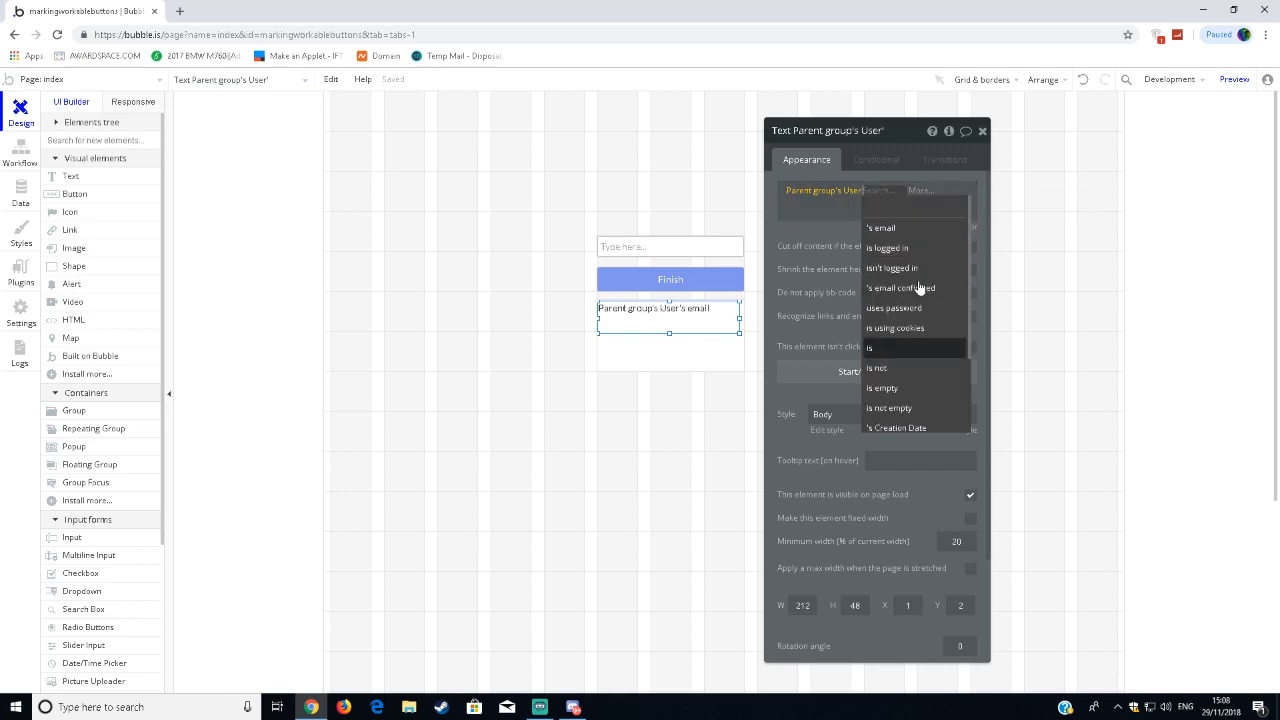
scroll(930, 285, "down", 1)
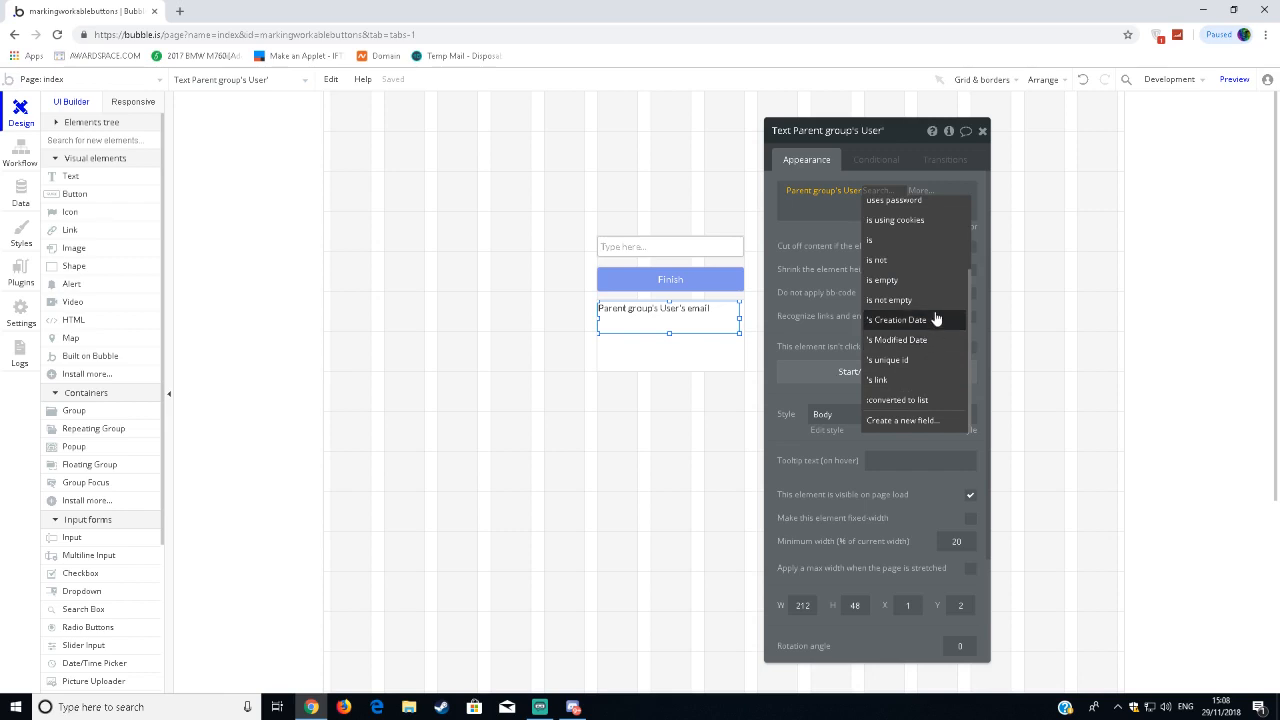
scroll(932, 320, "up", 3)
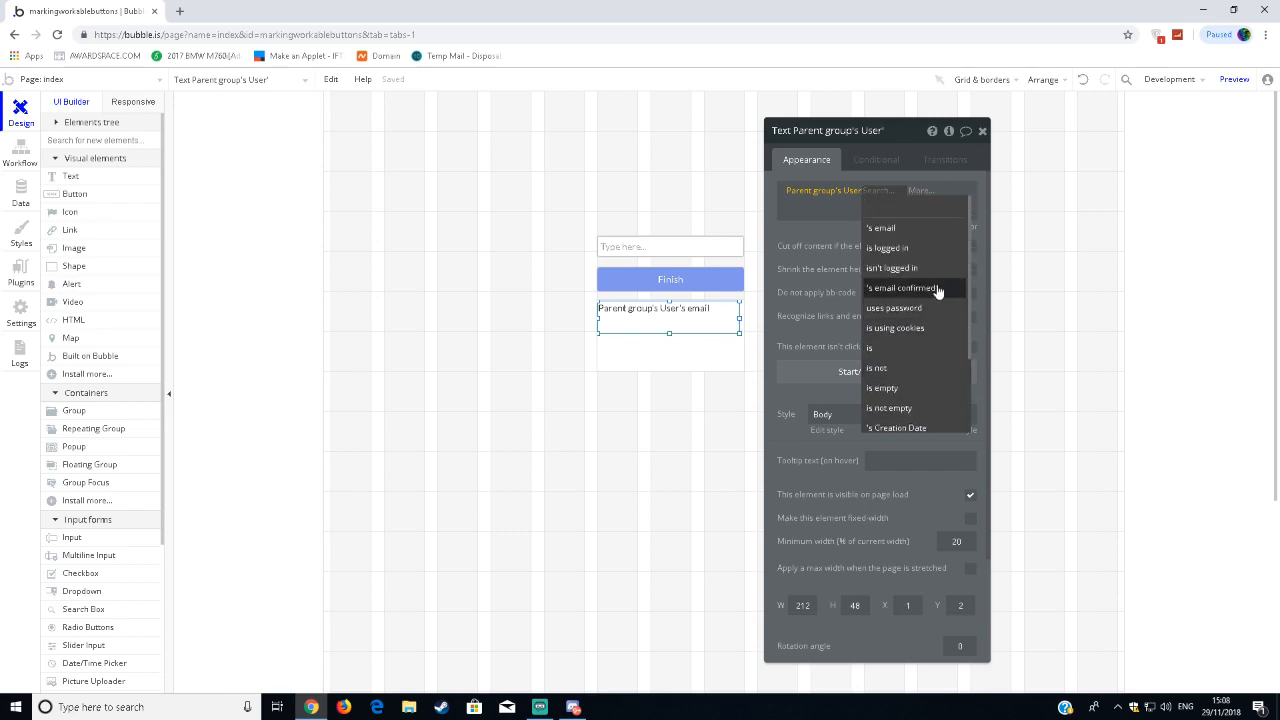
left_click(934, 329)
left_click(982, 131)
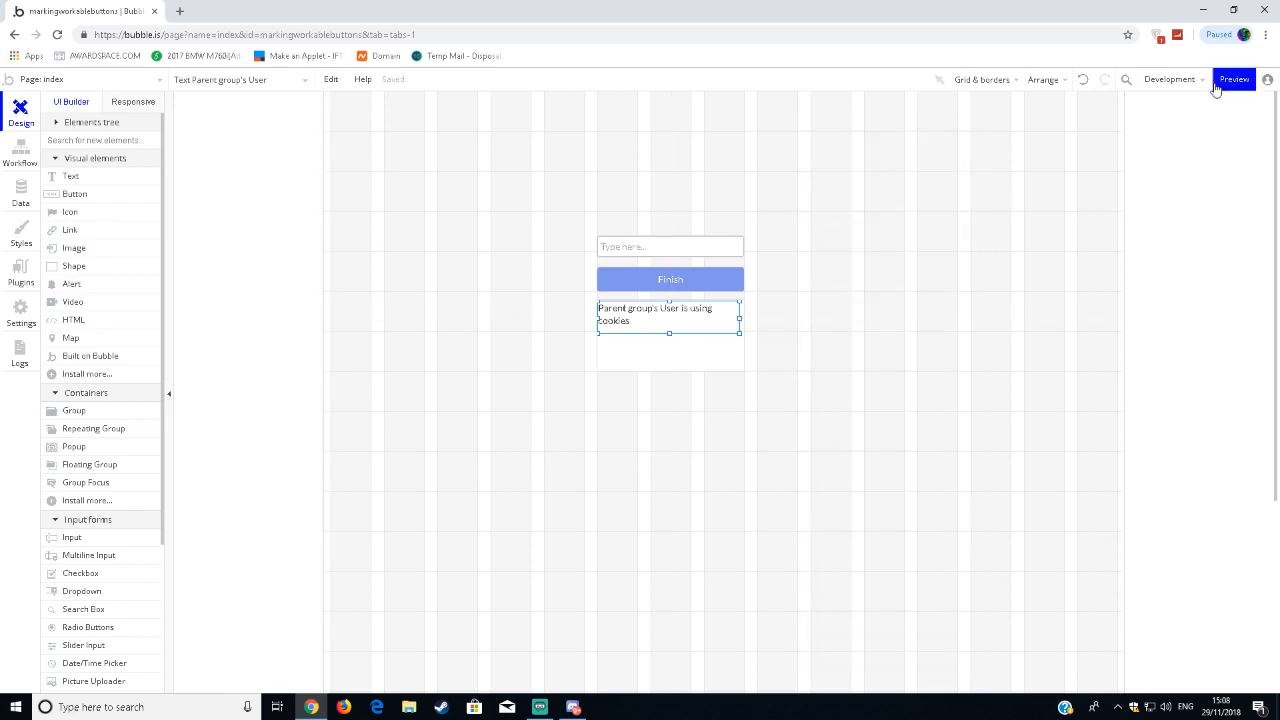
Preview the page in the browser and try out its input field.
left_click(1238, 80)
left_click(80, 11)
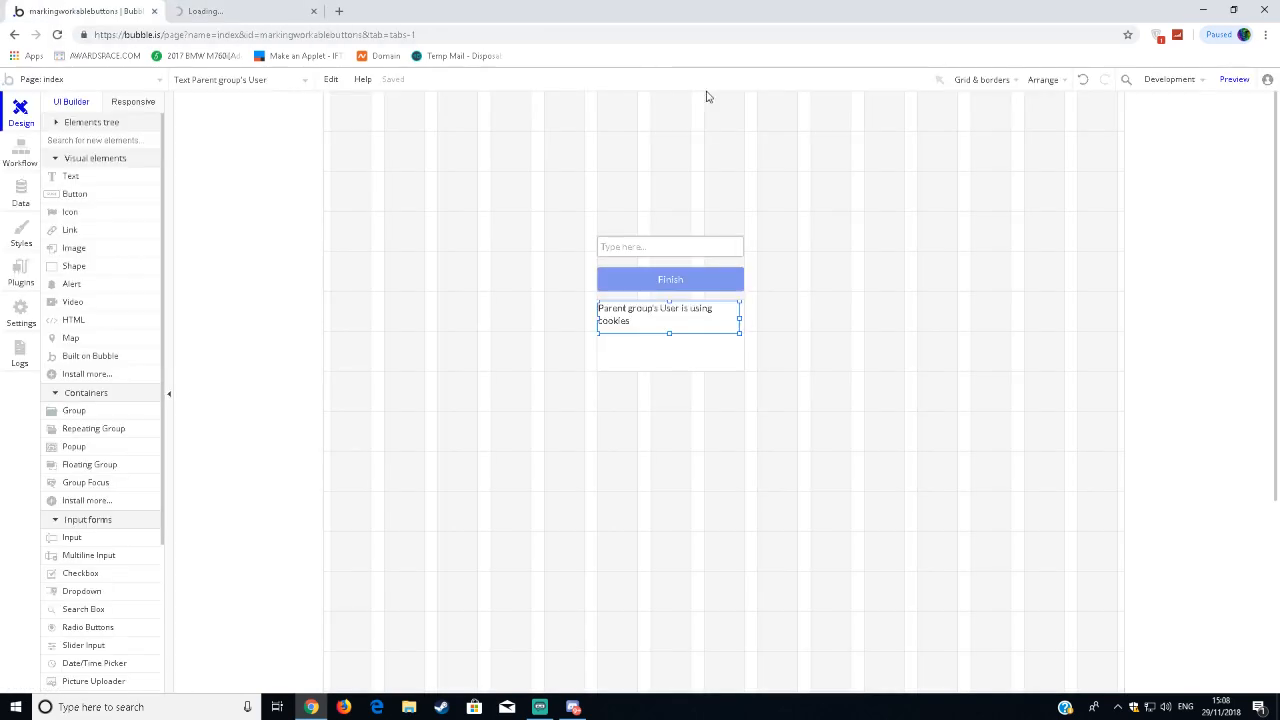
left_click(280, 7)
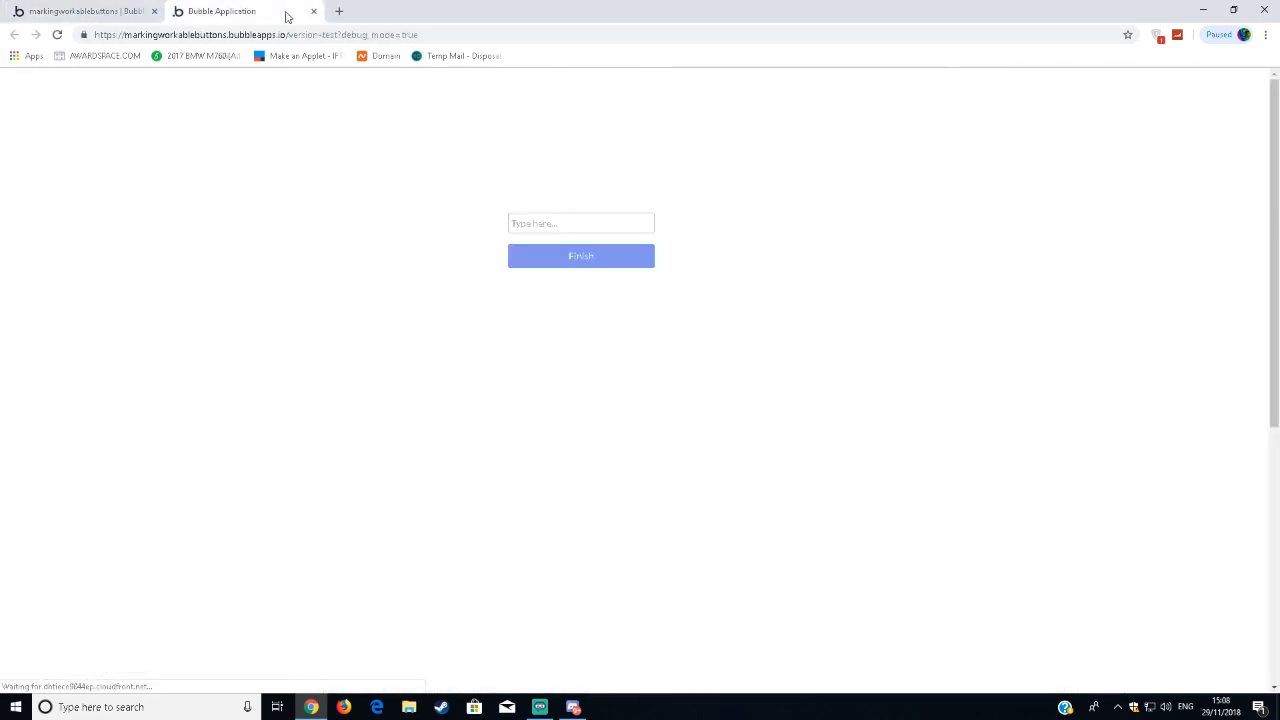
left_click(516, 315)
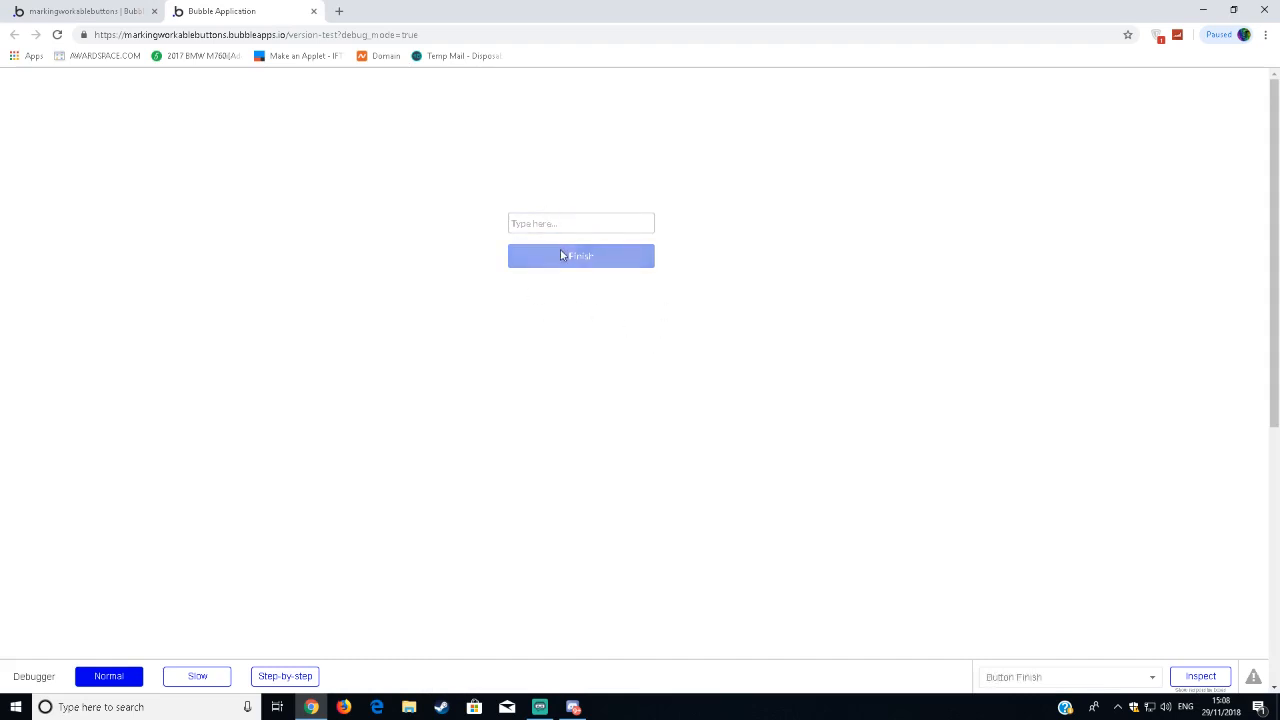
left_click(541, 223)
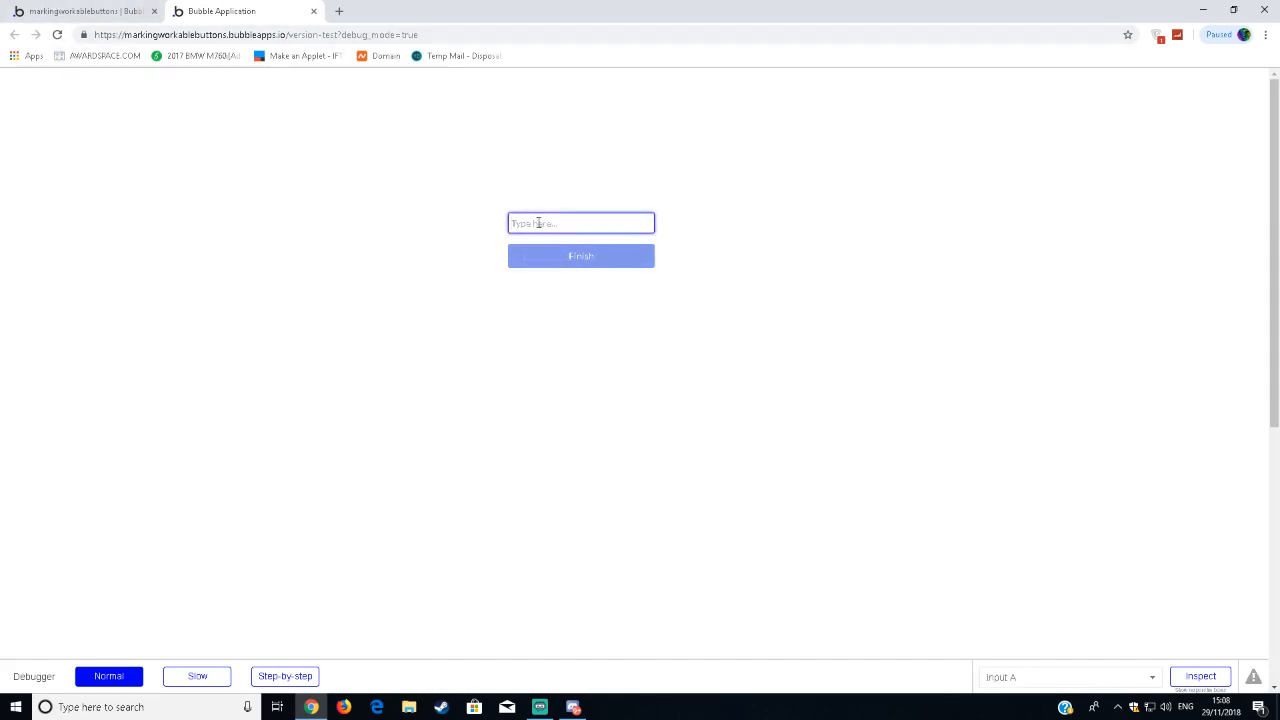
left_click(537, 204)
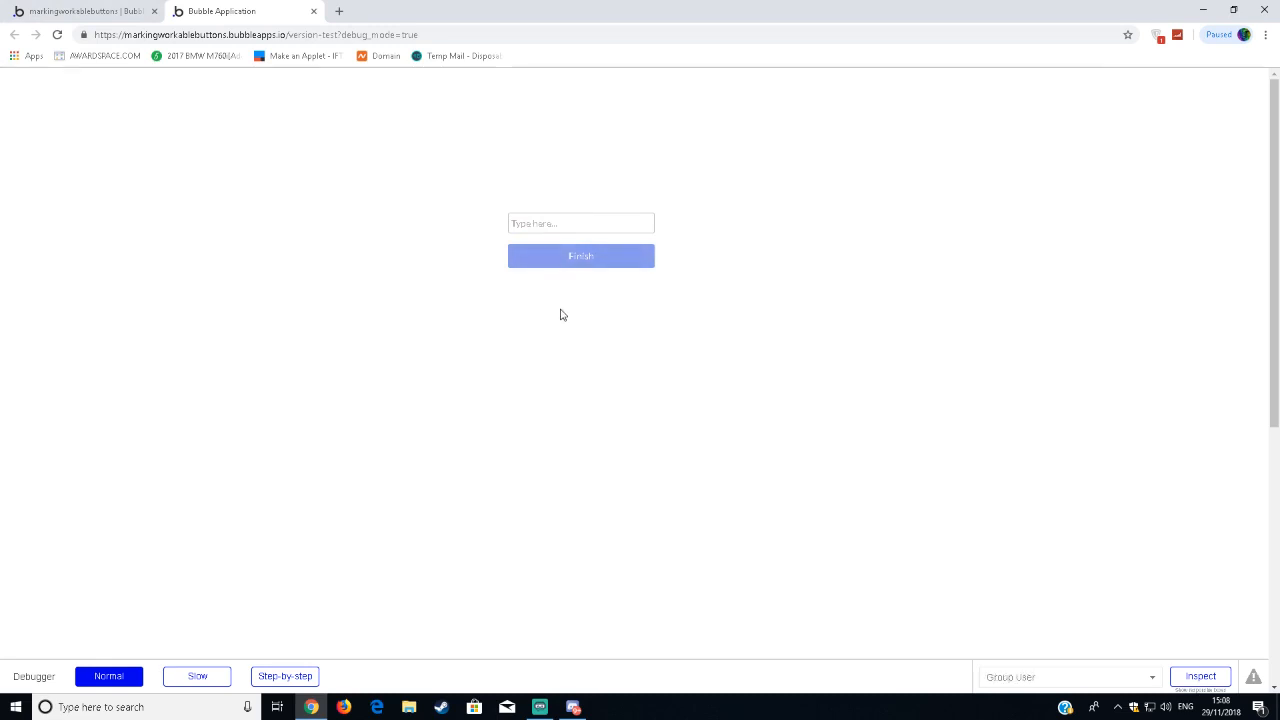
Set the User group's data source to Current User in the page design.
left_click(86, 11)
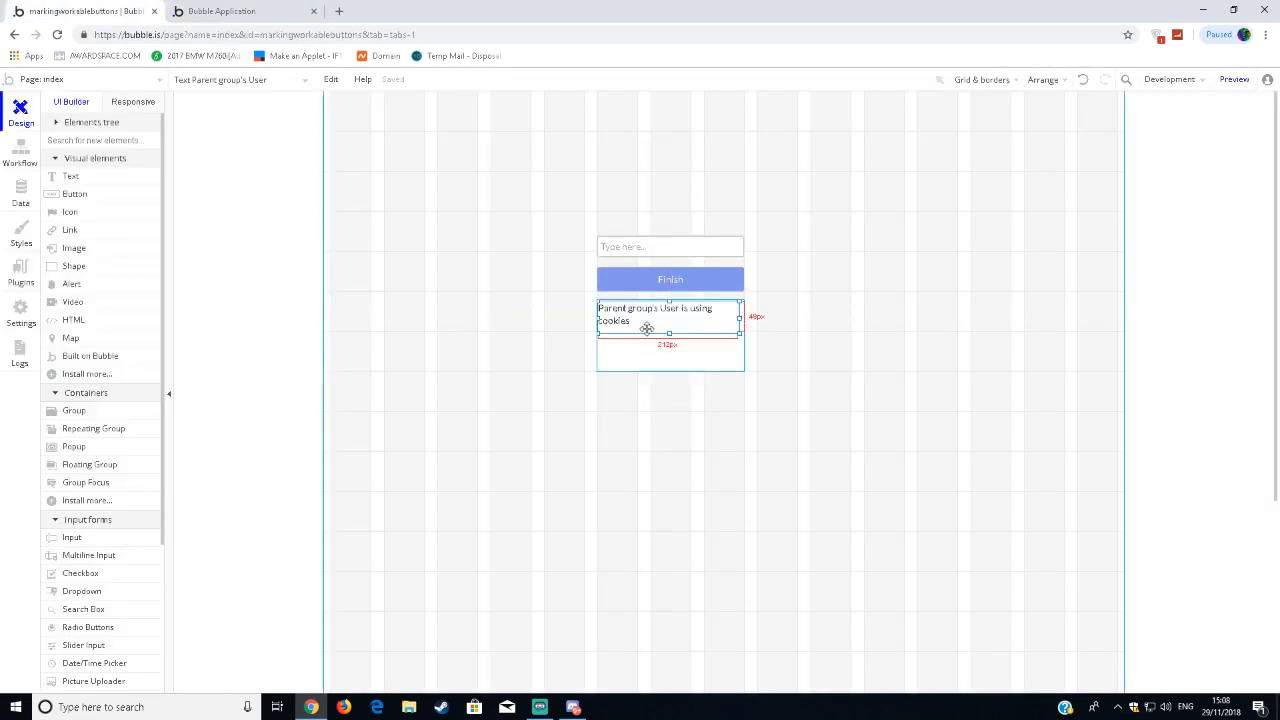
double_click(651, 360)
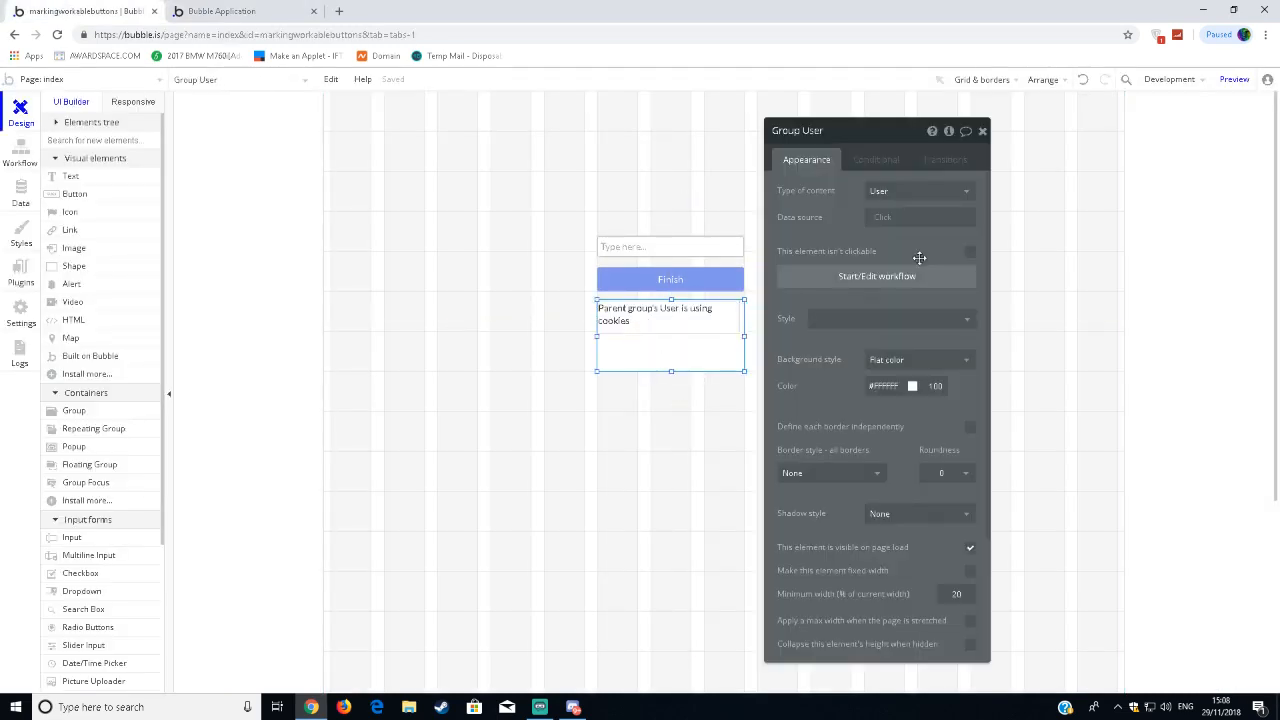
left_click(880, 217)
left_click(900, 254)
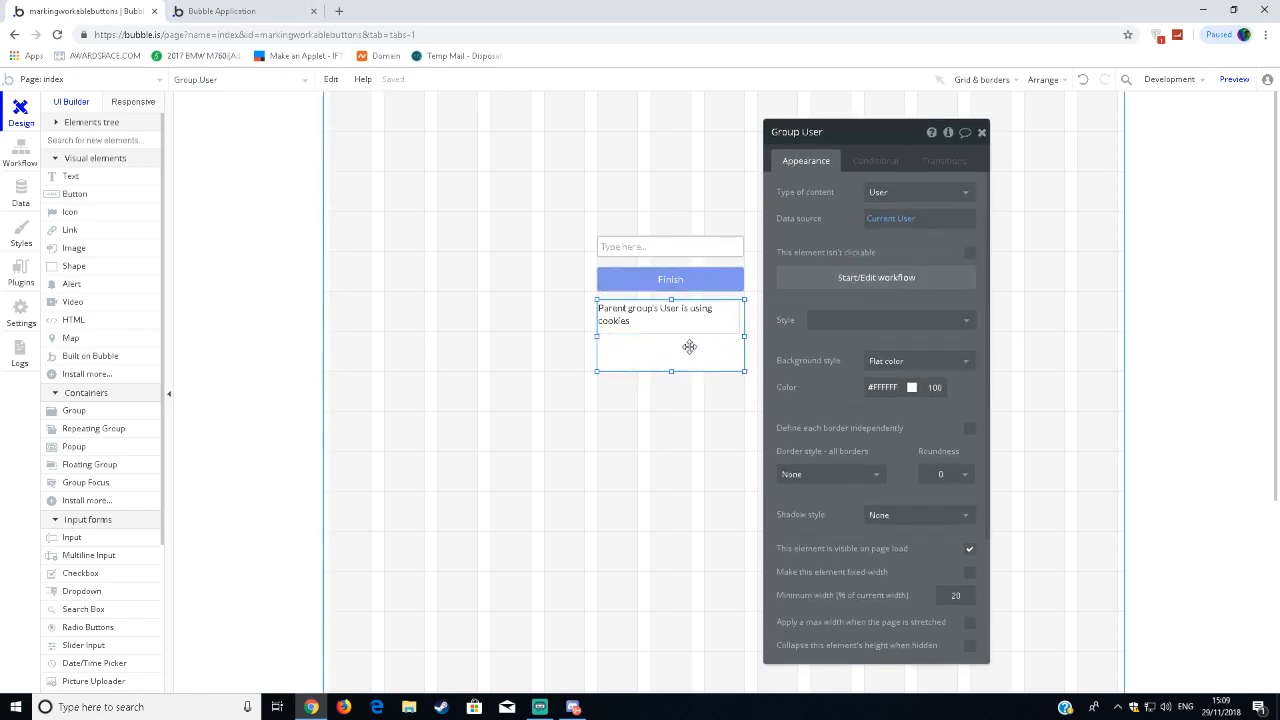
left_click(893, 199)
left_click(891, 233)
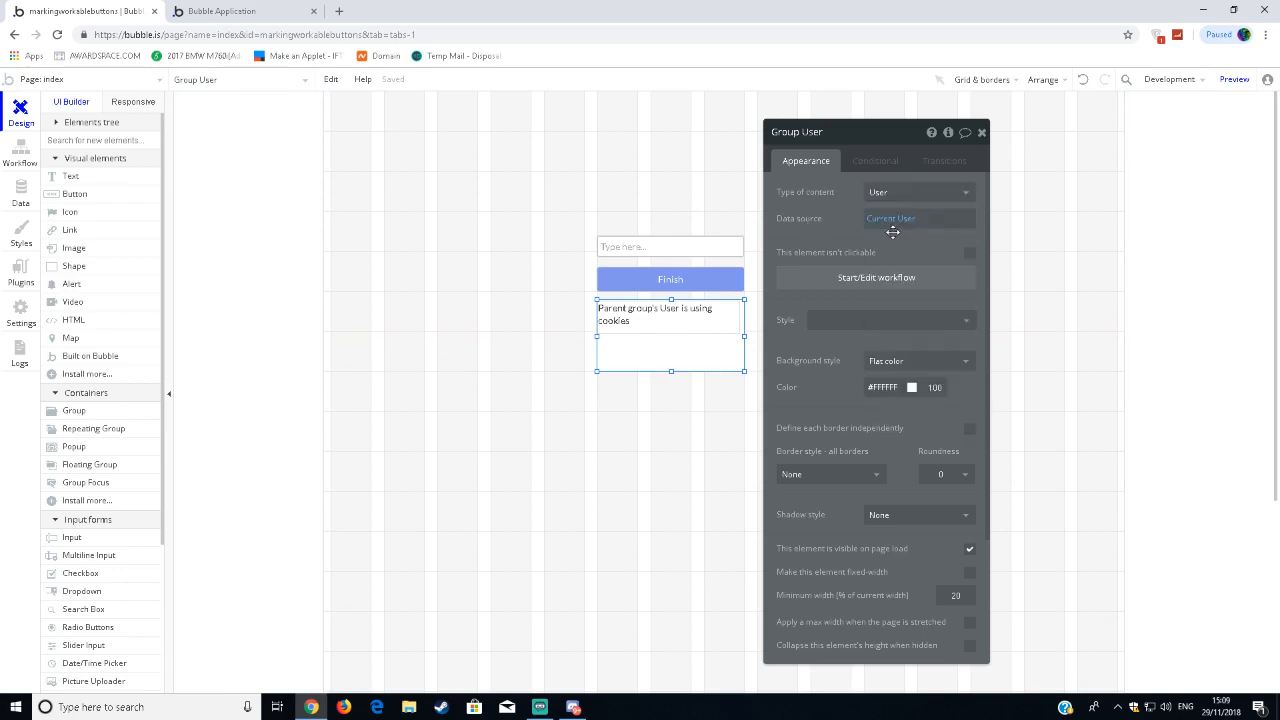
left_click(880, 224)
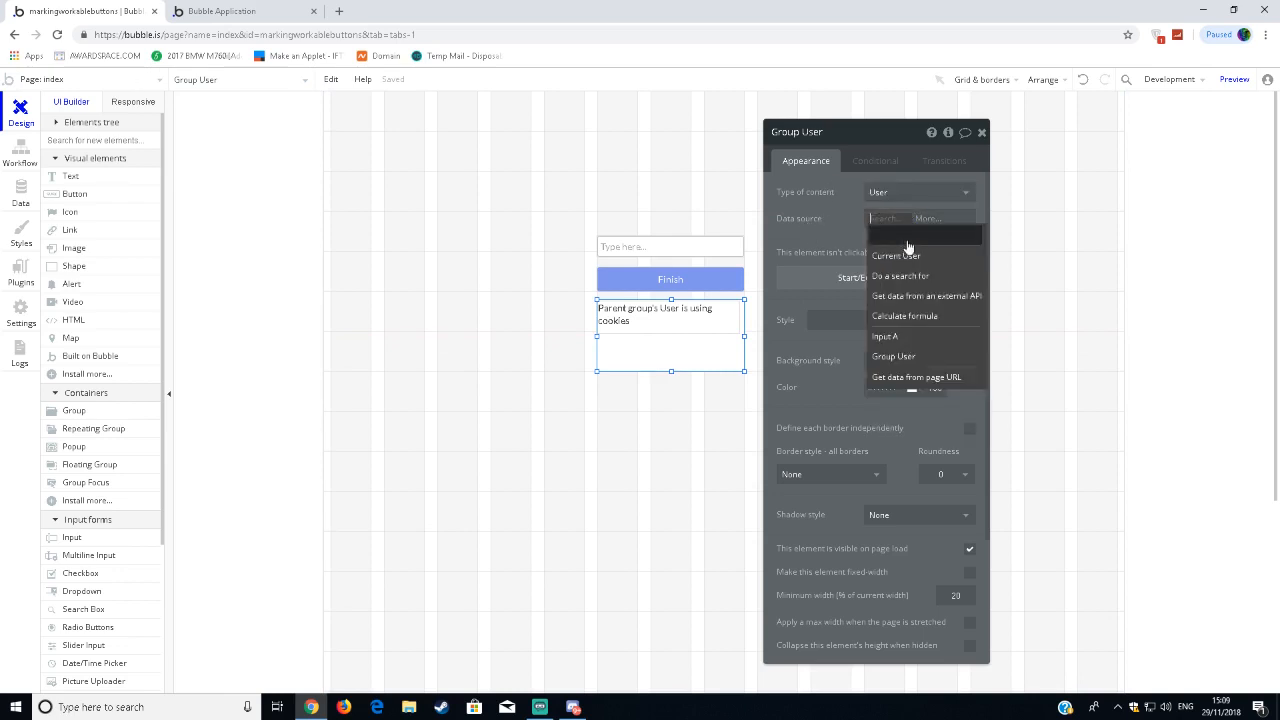
left_click(910, 250)
left_click(981, 132)
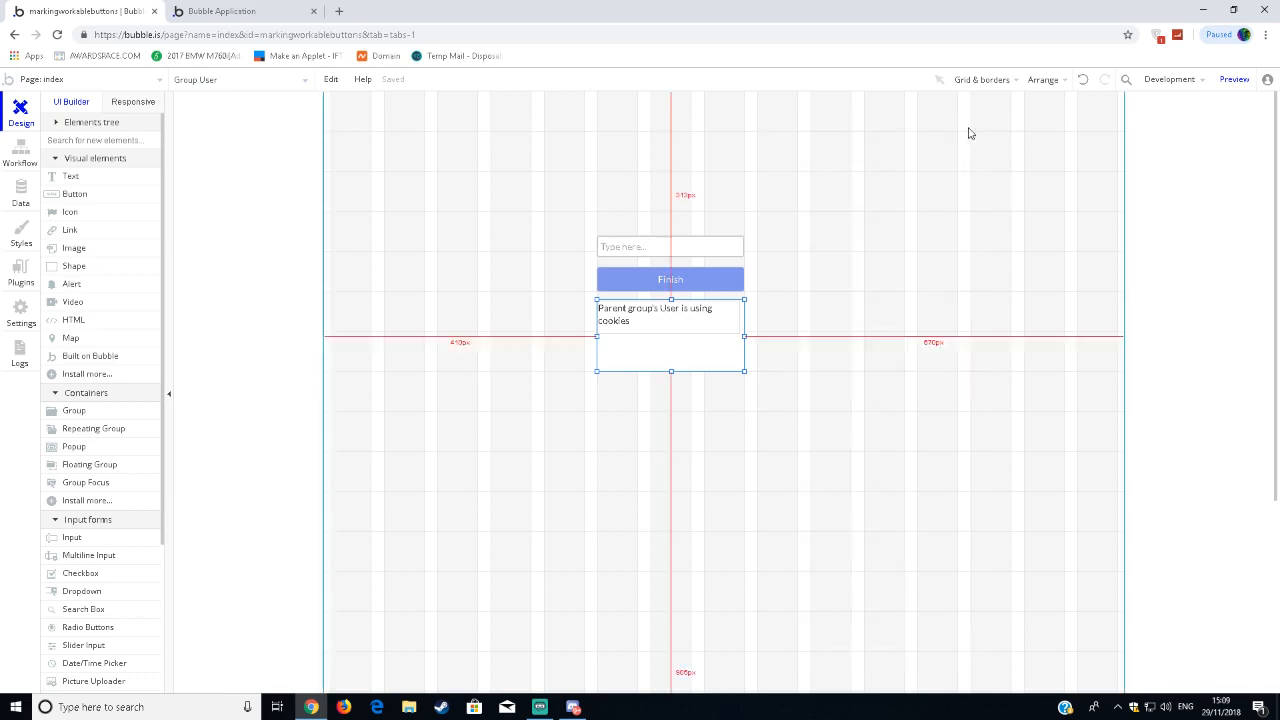
Reload the page preview to check the text in the User group.
left_click(245, 12)
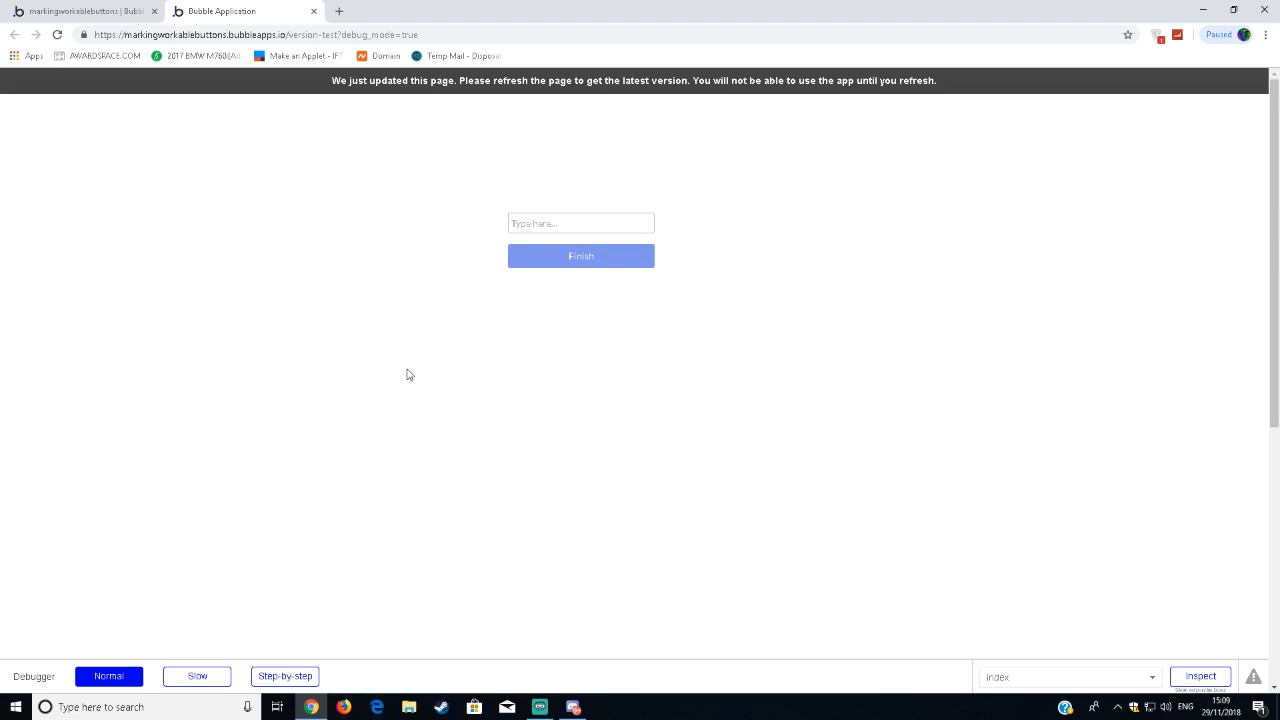
key("F5")
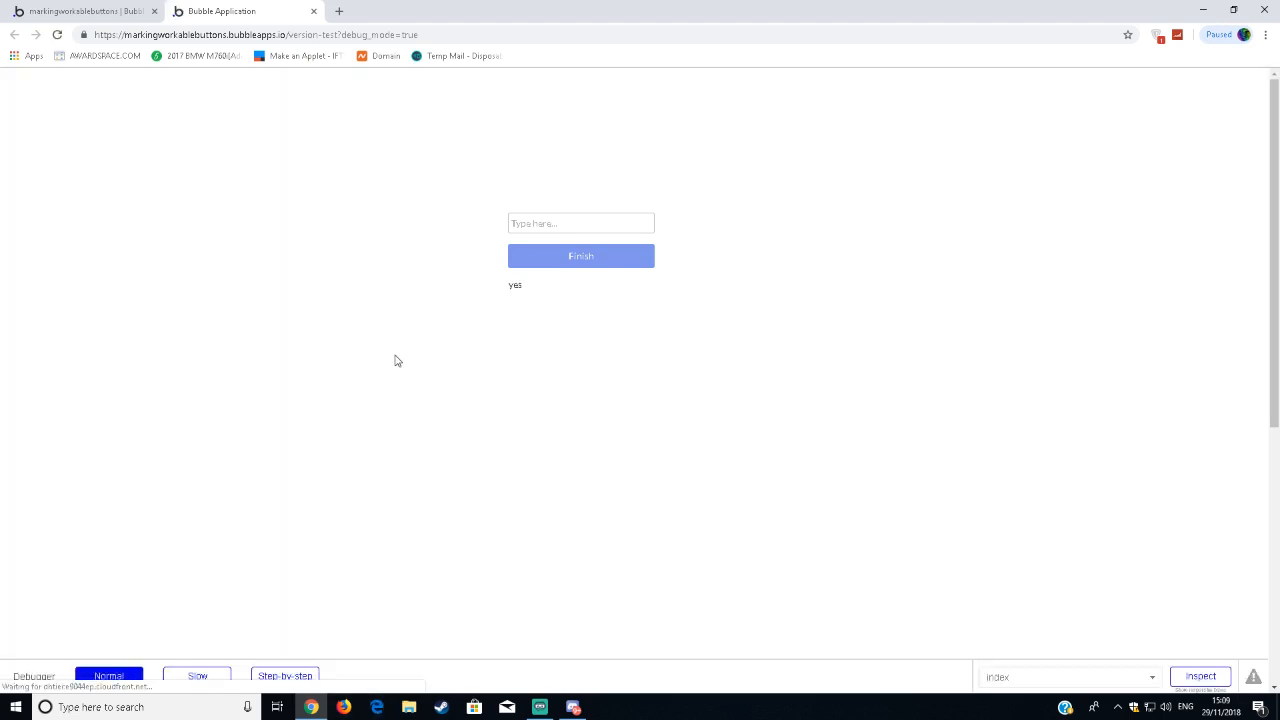
left_click(128, 13)
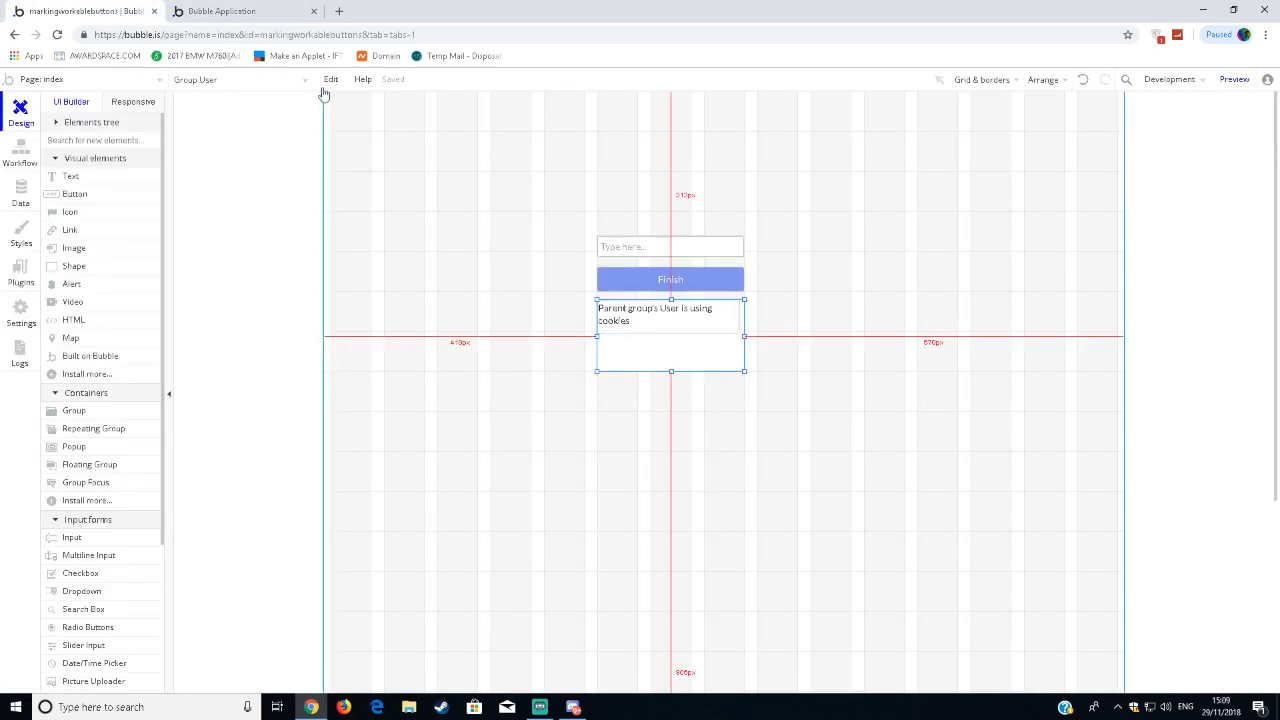
left_click(246, 12)
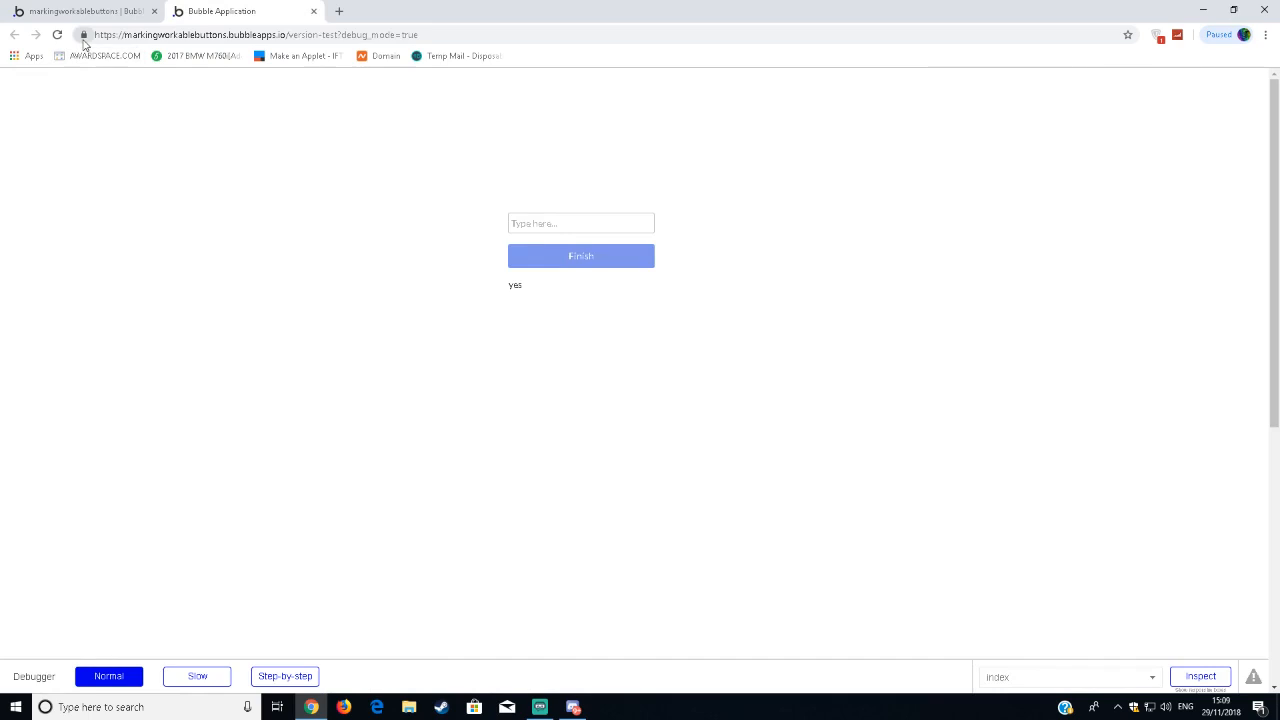
Inspect the list of cookies in use on the preview page, selecting the bubble.is entry.
left_click(84, 34)
left_click(136, 174)
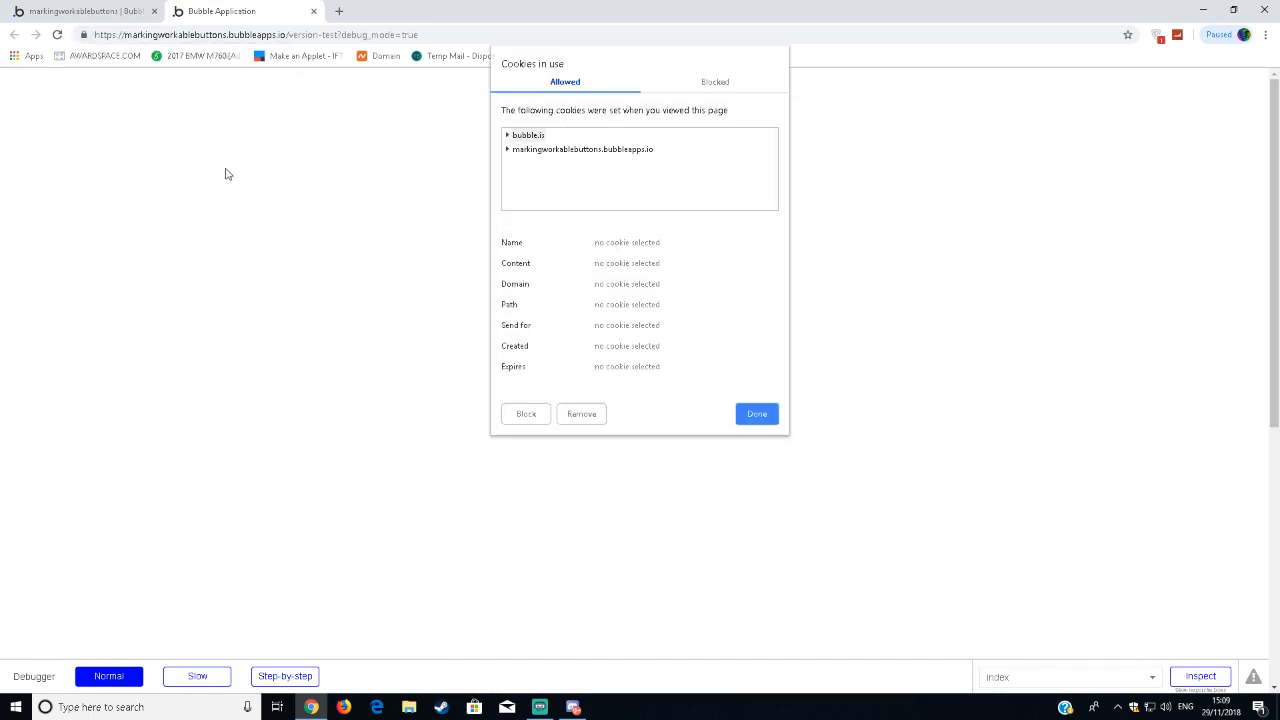
left_click(529, 137)
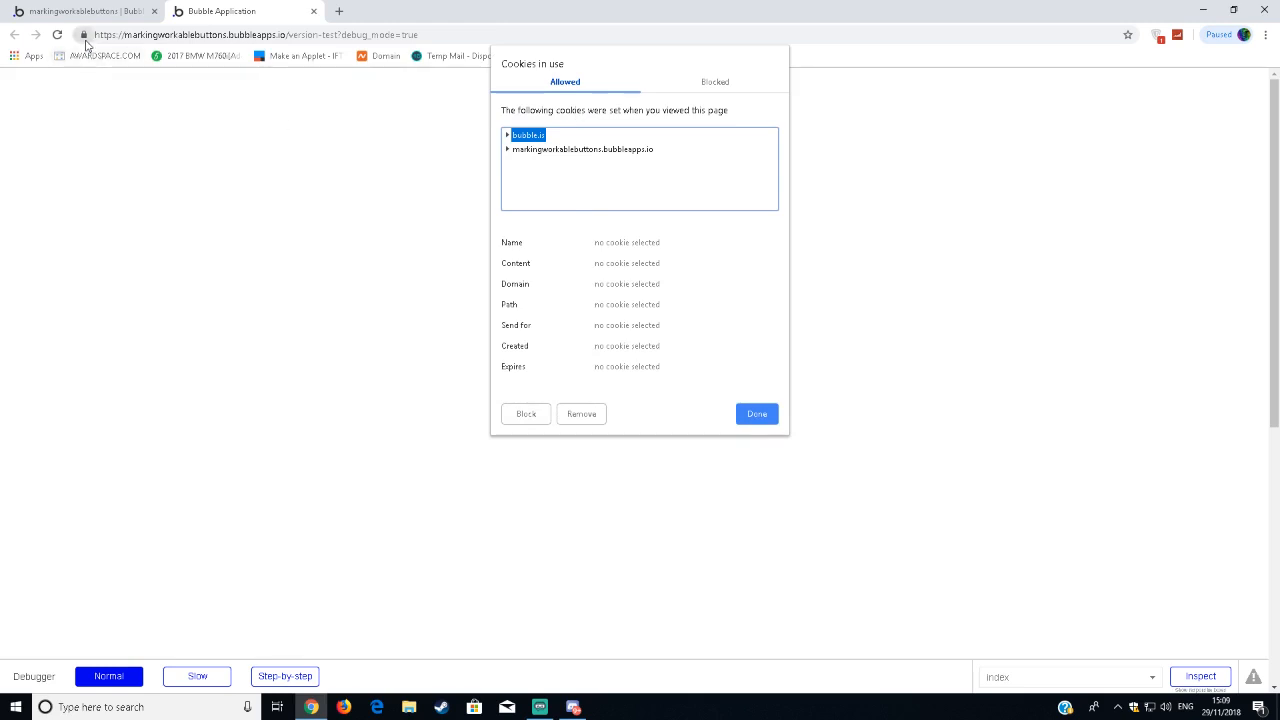
left_click(760, 415)
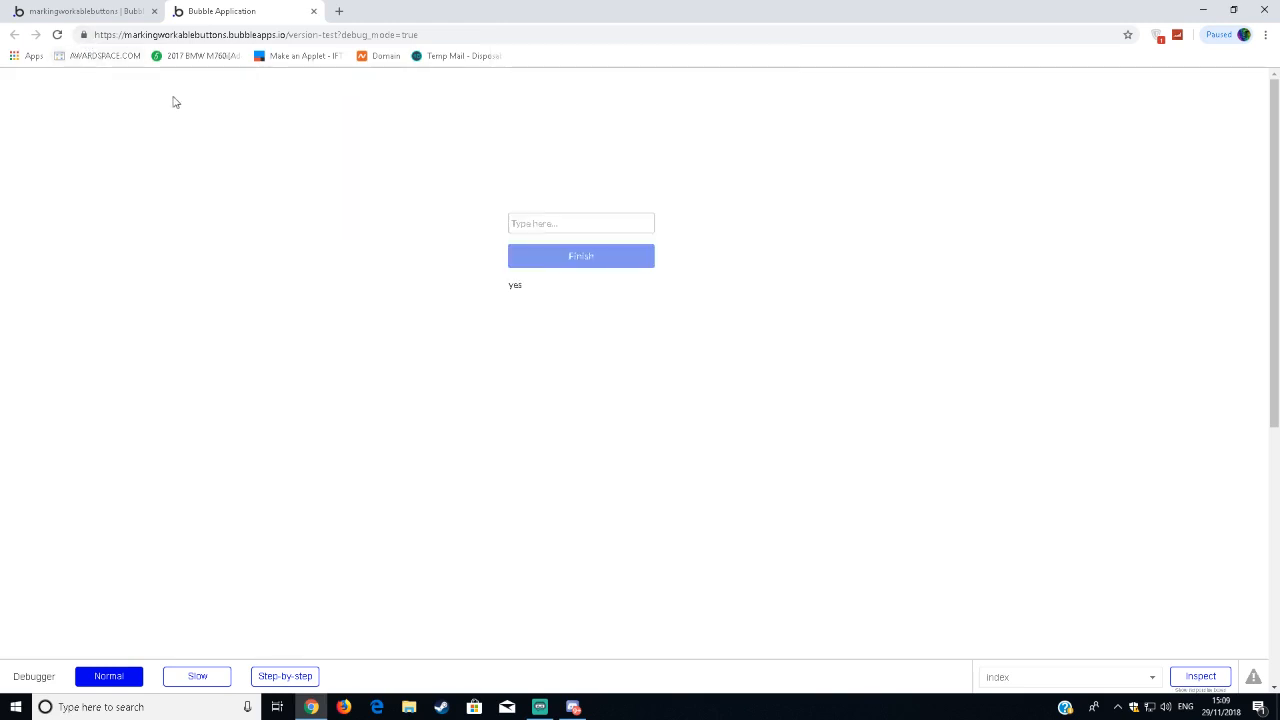
Examine the browser's site permission settings for the preview site, then close them.
left_click(85, 34)
left_click(130, 200)
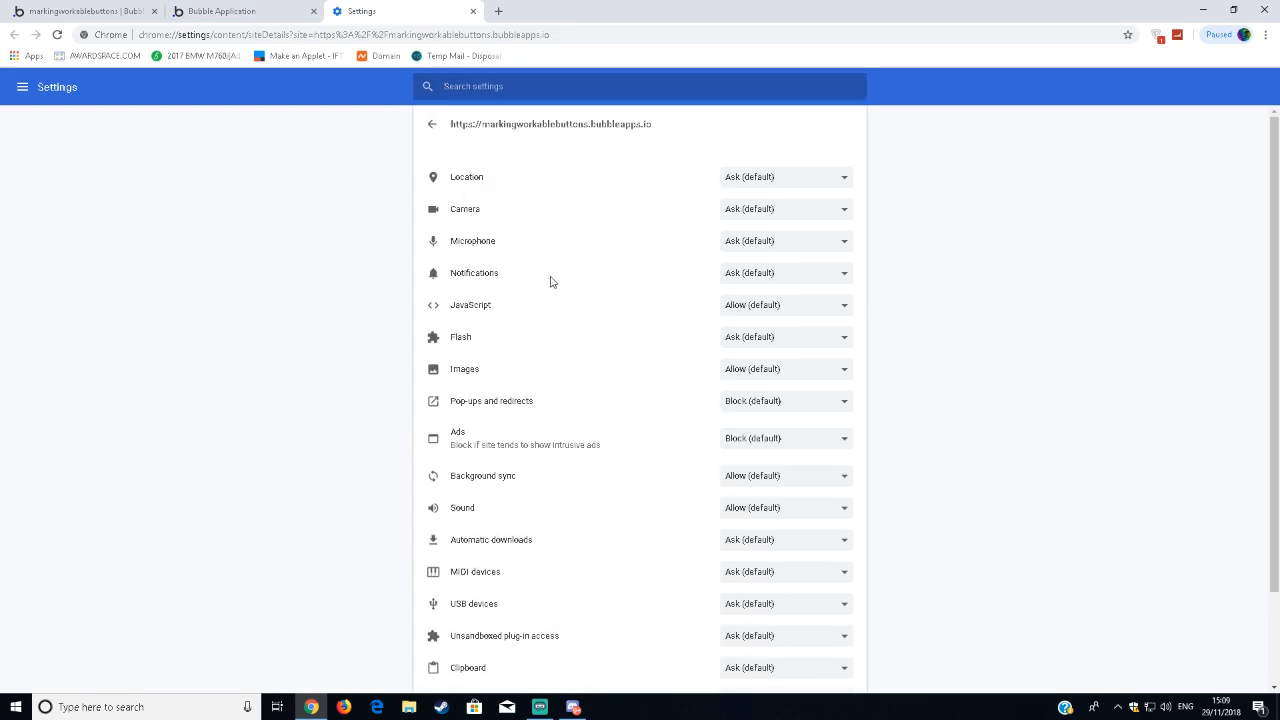
scroll(543, 431, "down", 2)
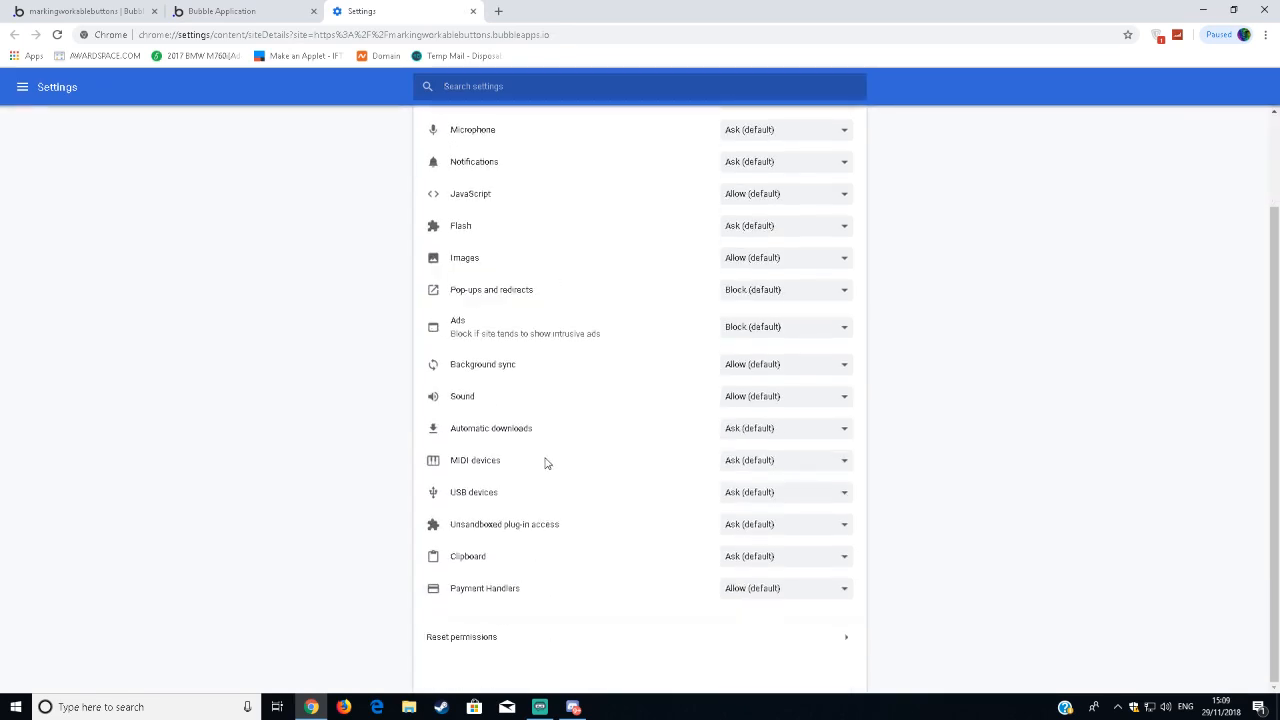
scroll(530, 411, "up", 1)
scroll(500, 296, "up", 1)
scroll(517, 283, "down", 2)
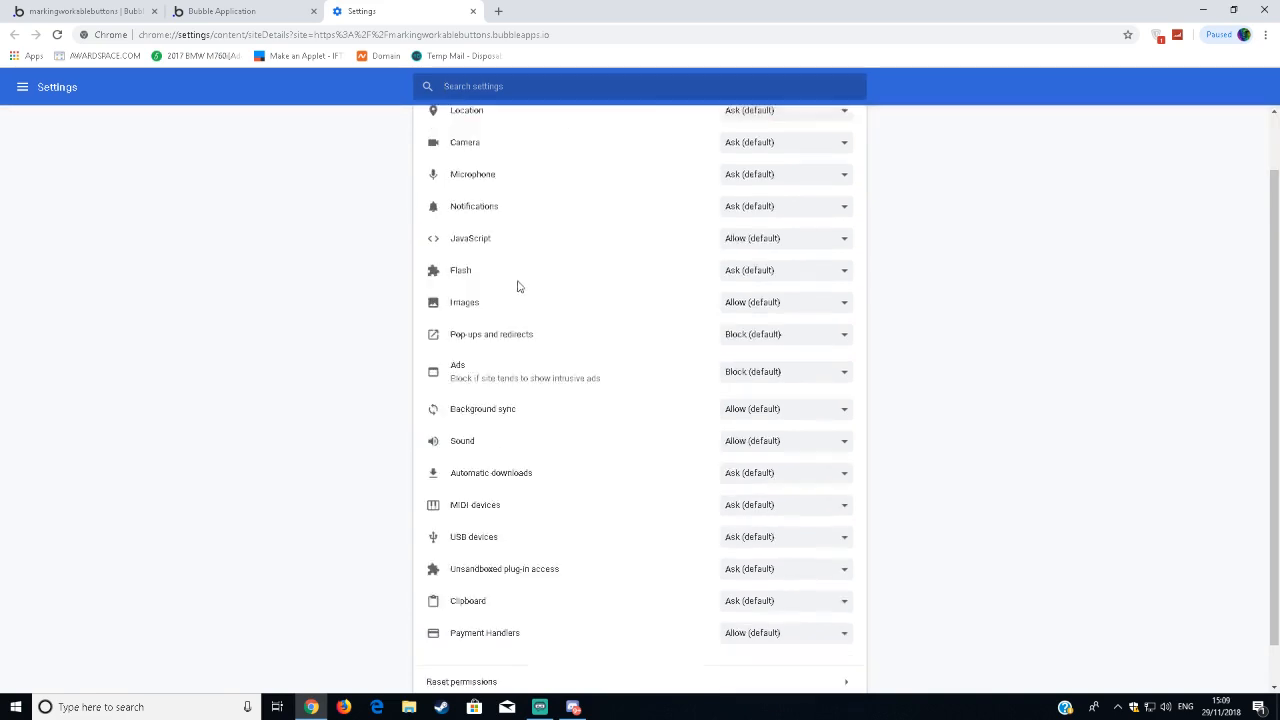
scroll(525, 574, "up", 1)
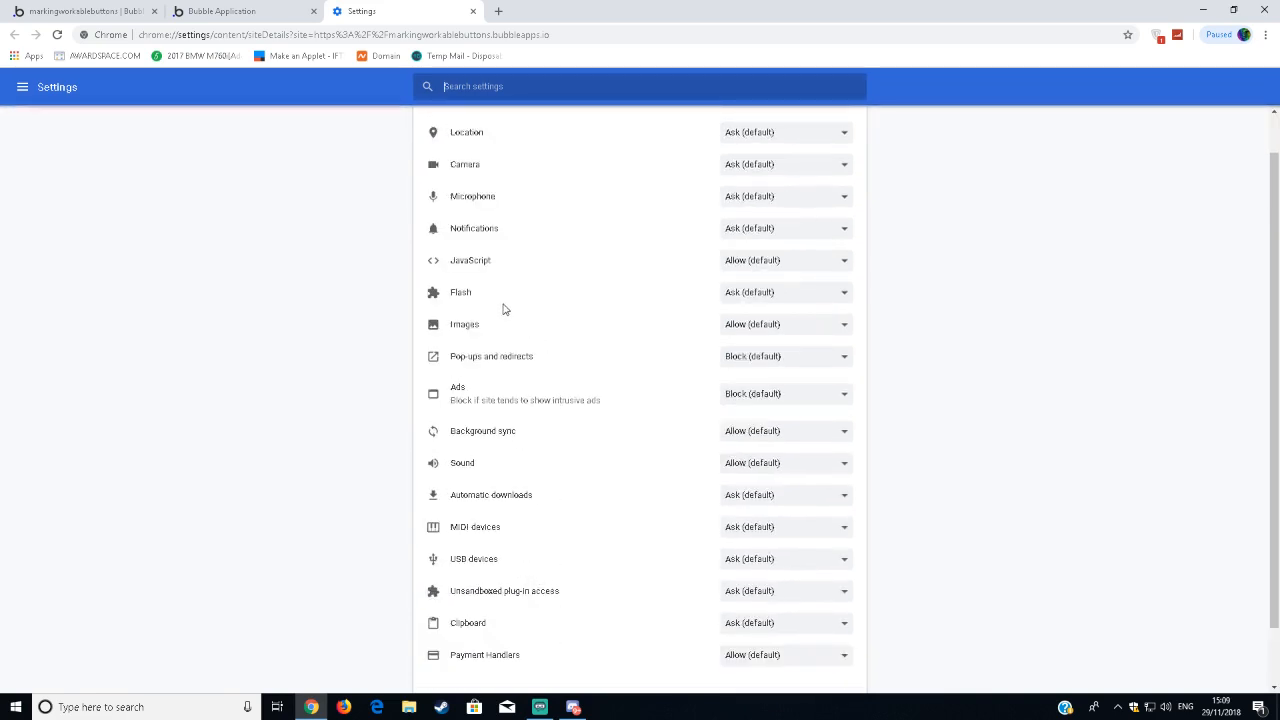
scroll(529, 323, "up", 1)
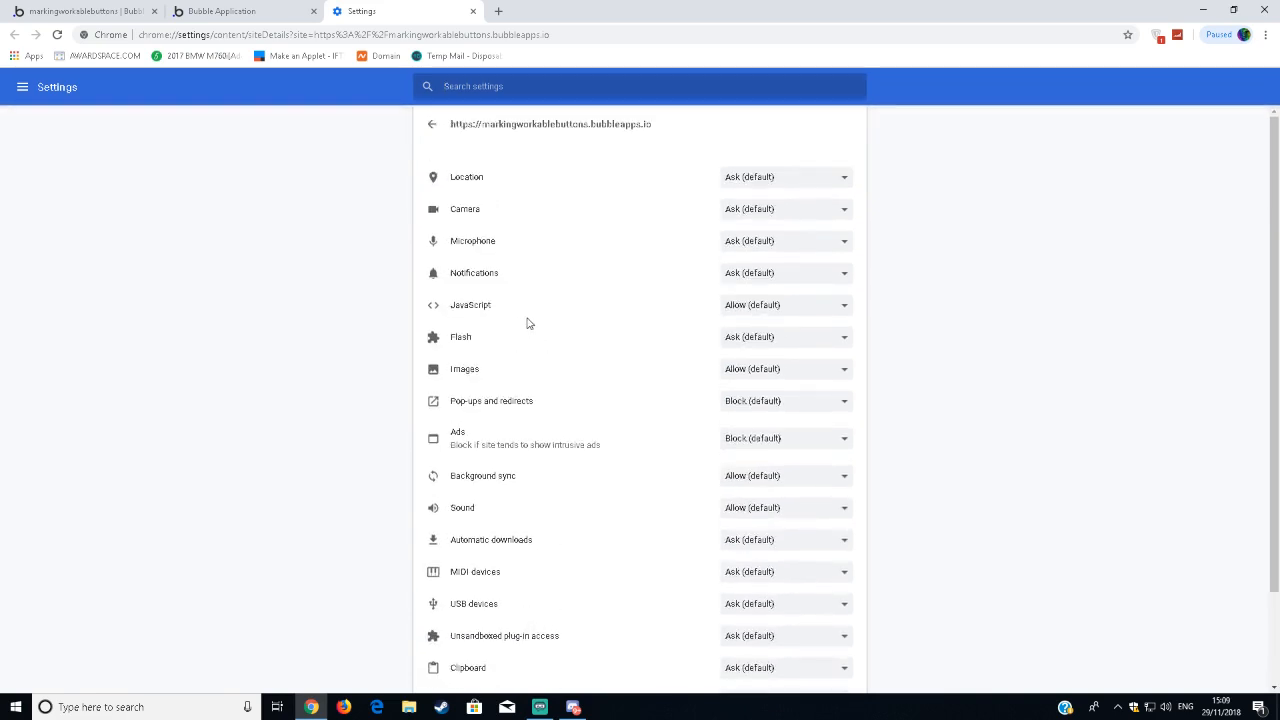
left_click(472, 11)
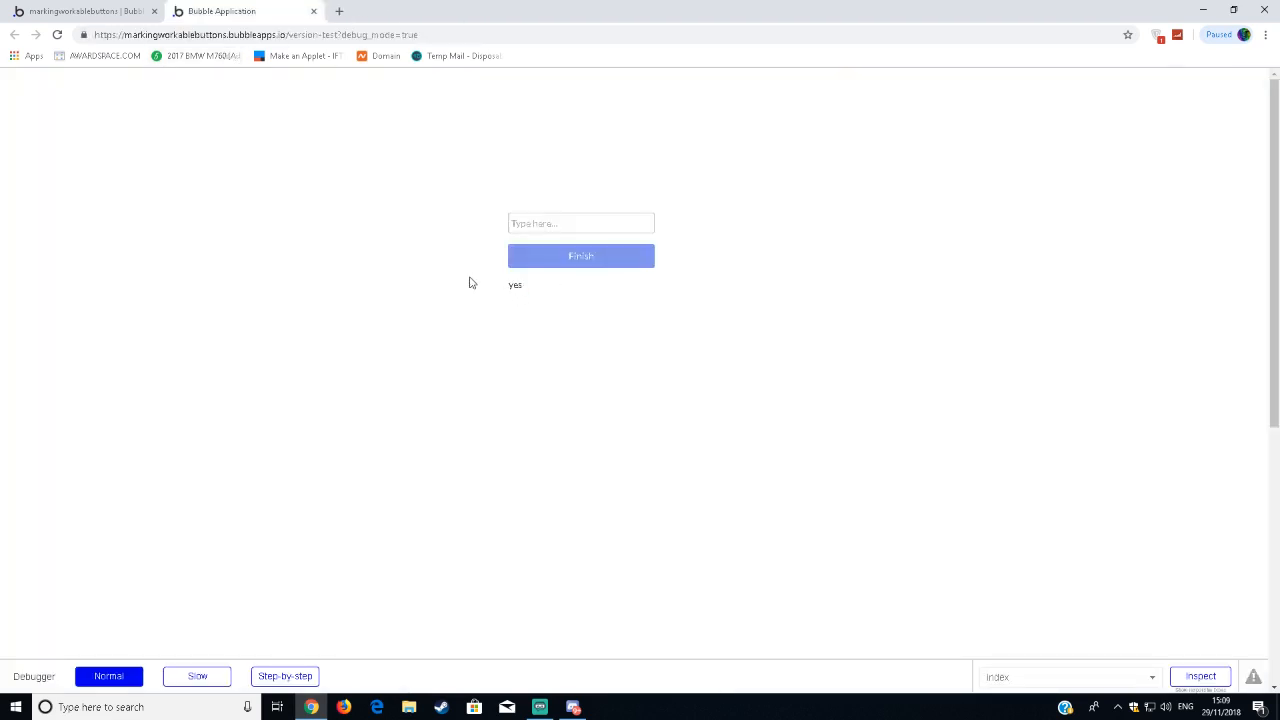
Remove the bubble.is cookies from the preview page and reload it.
left_click(84, 34)
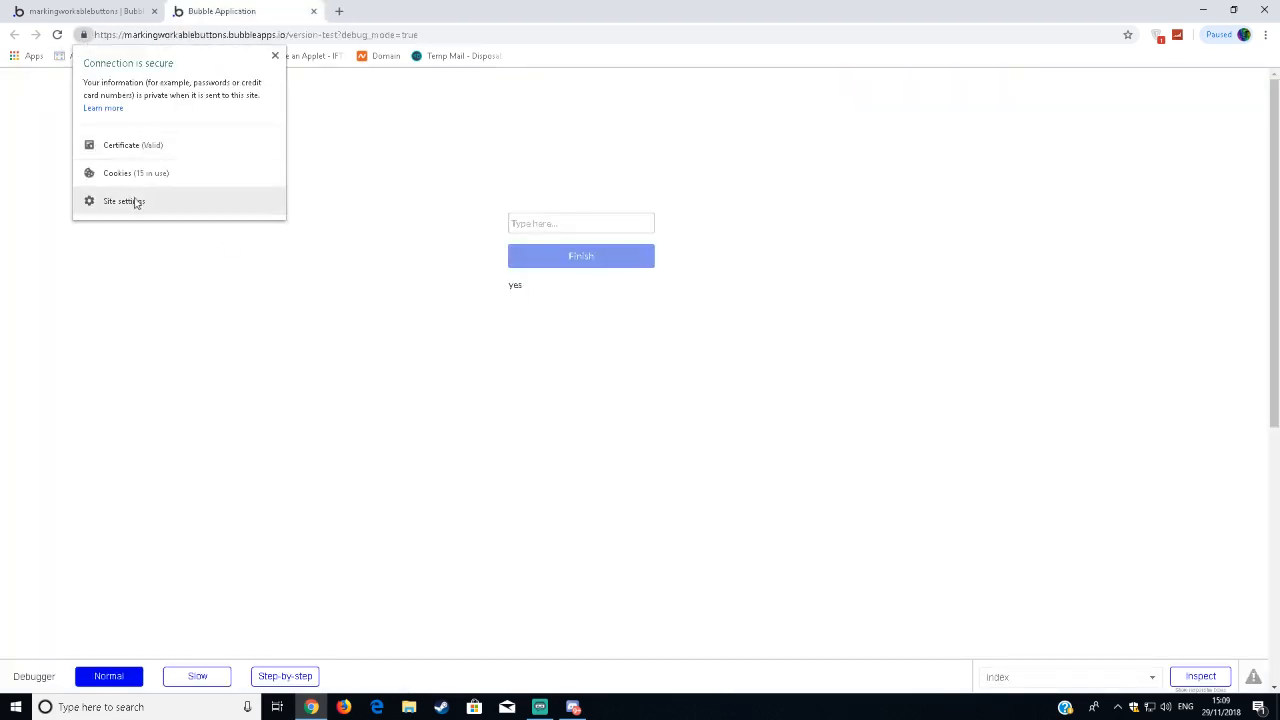
left_click(120, 172)
left_click(585, 414)
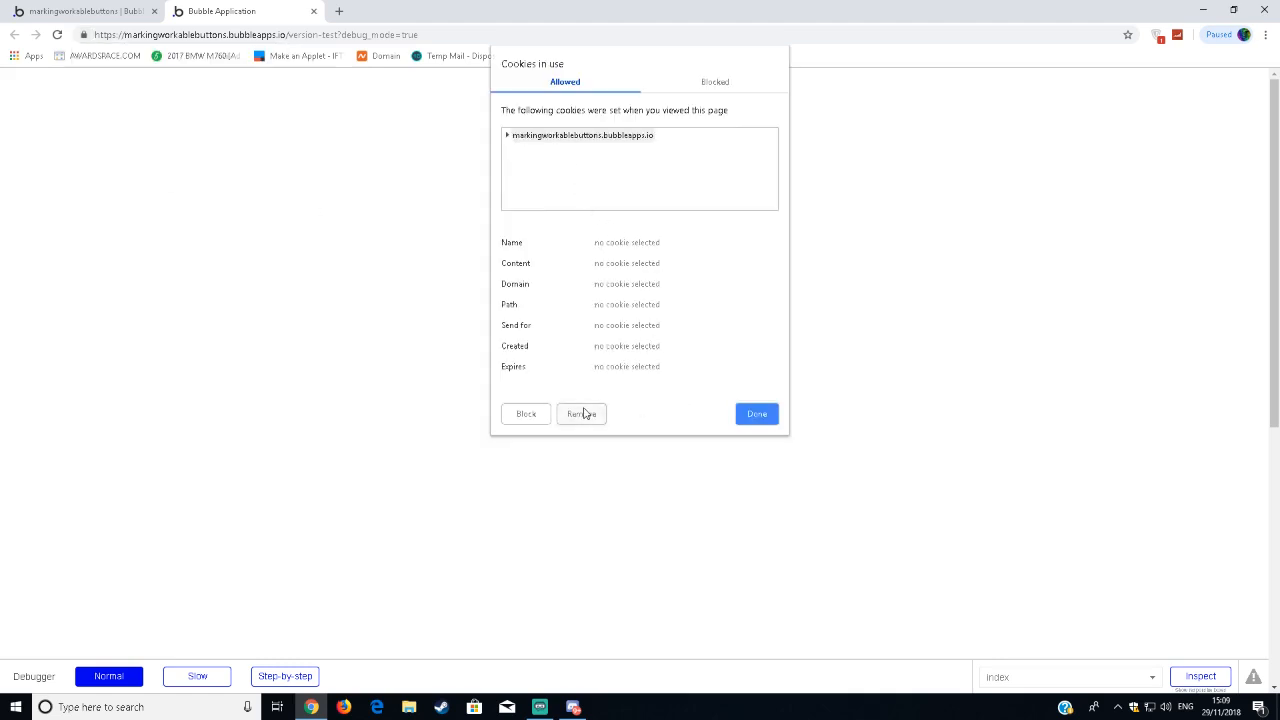
left_click(760, 410)
double_click(514, 288)
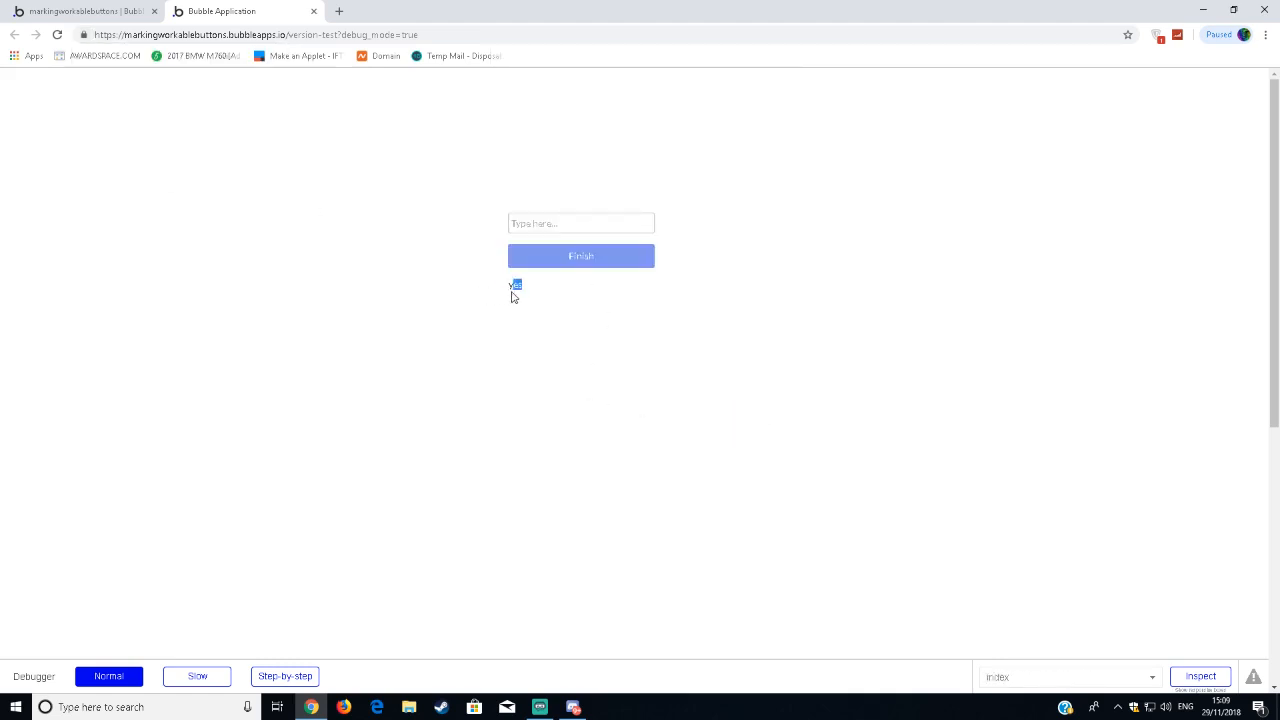
left_click(504, 293)
key("F5")
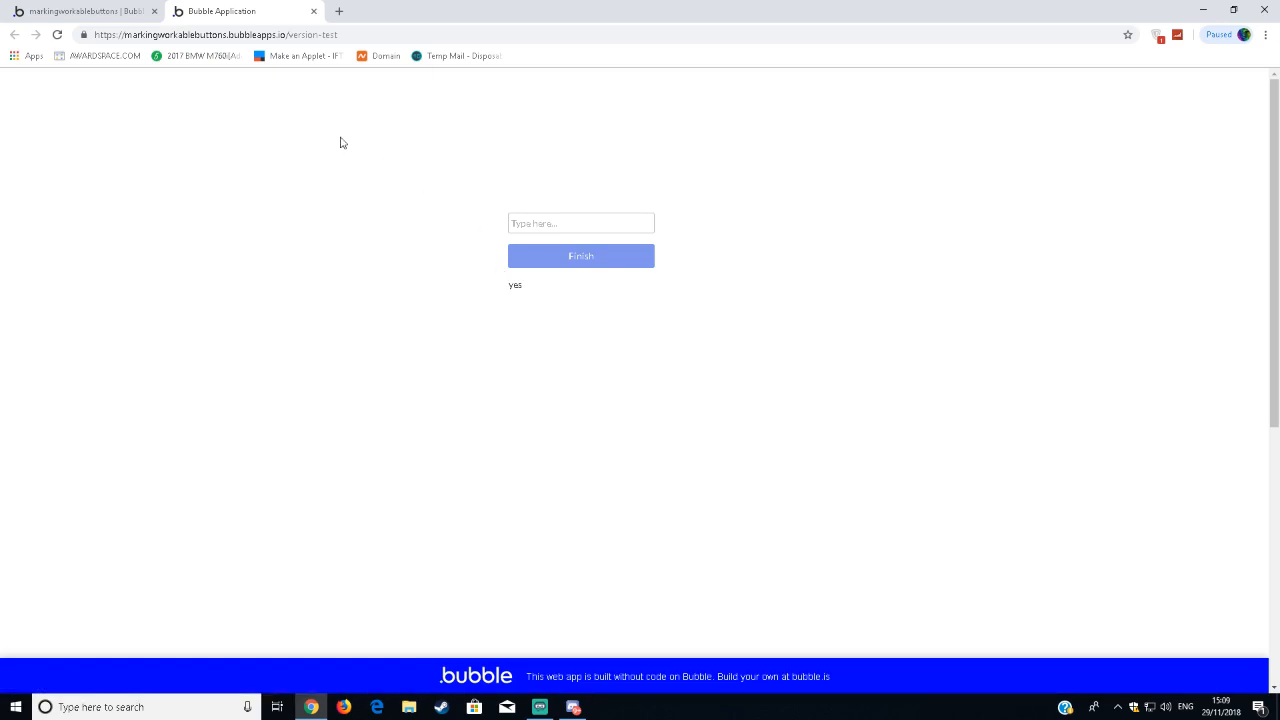
Review the allowed and blocked cookies of the reloaded preview page.
left_click(85, 35)
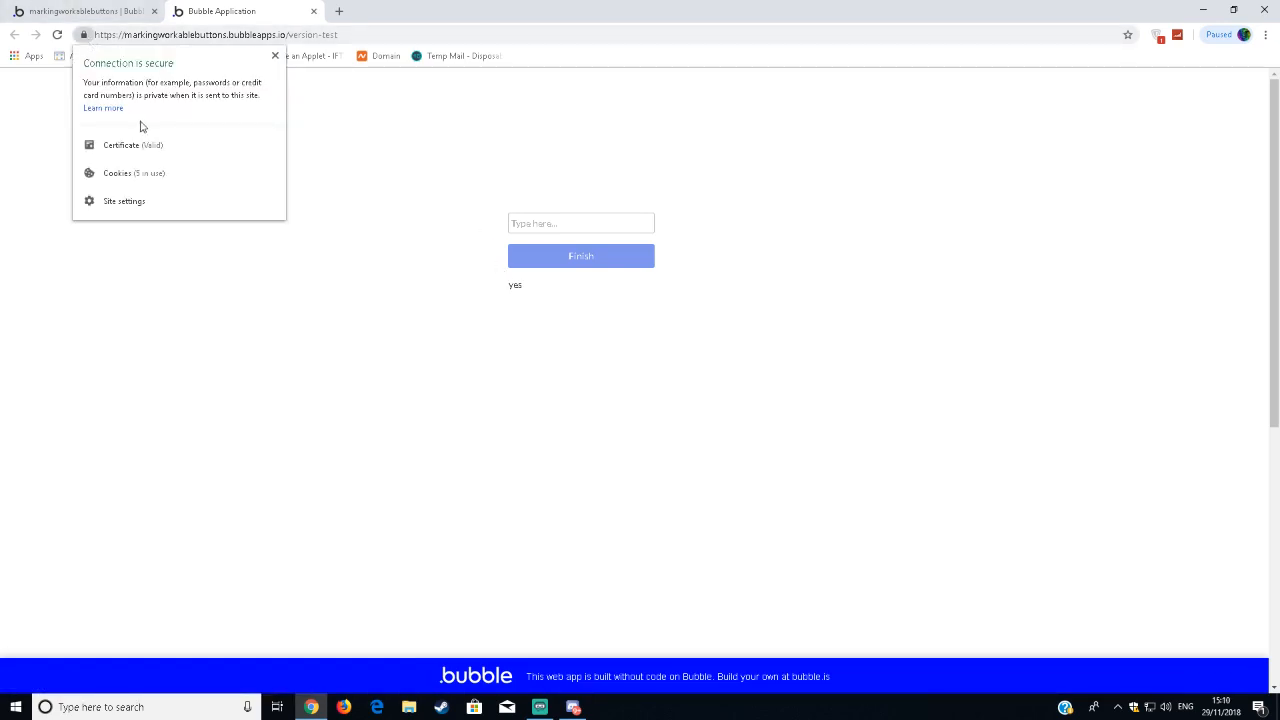
left_click(140, 173)
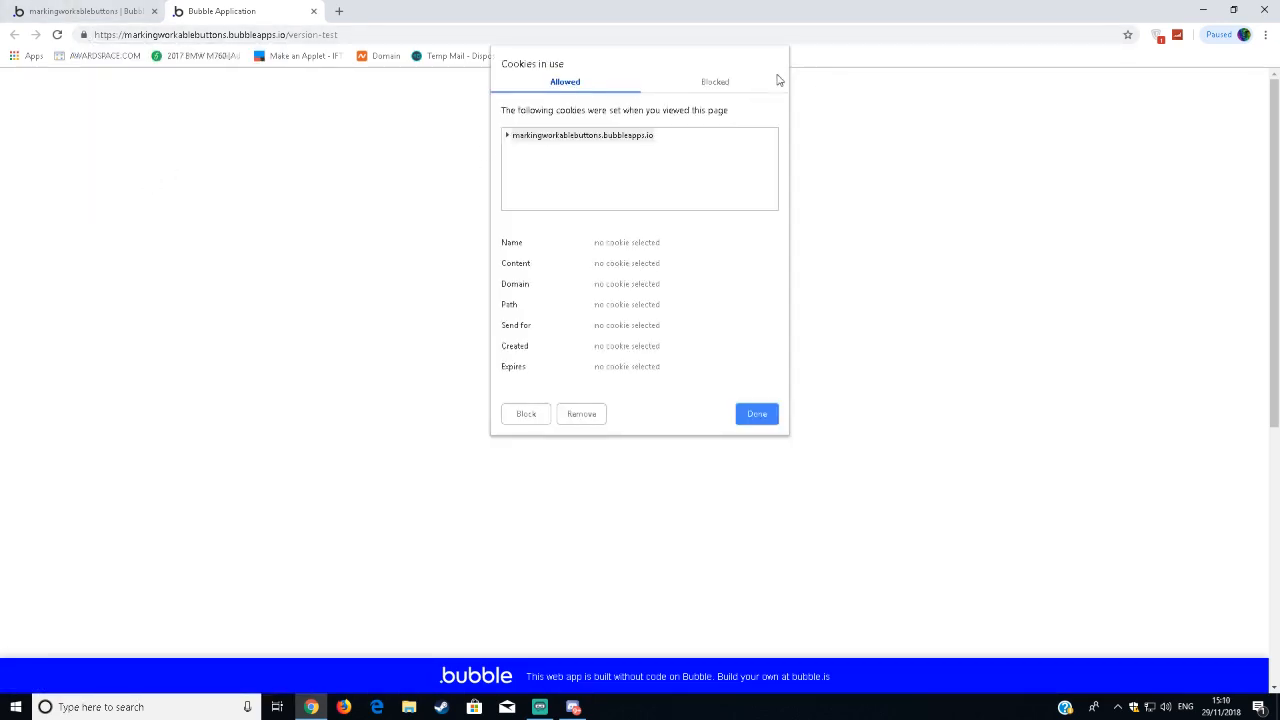
left_click(757, 82)
left_click(586, 86)
left_click(757, 414)
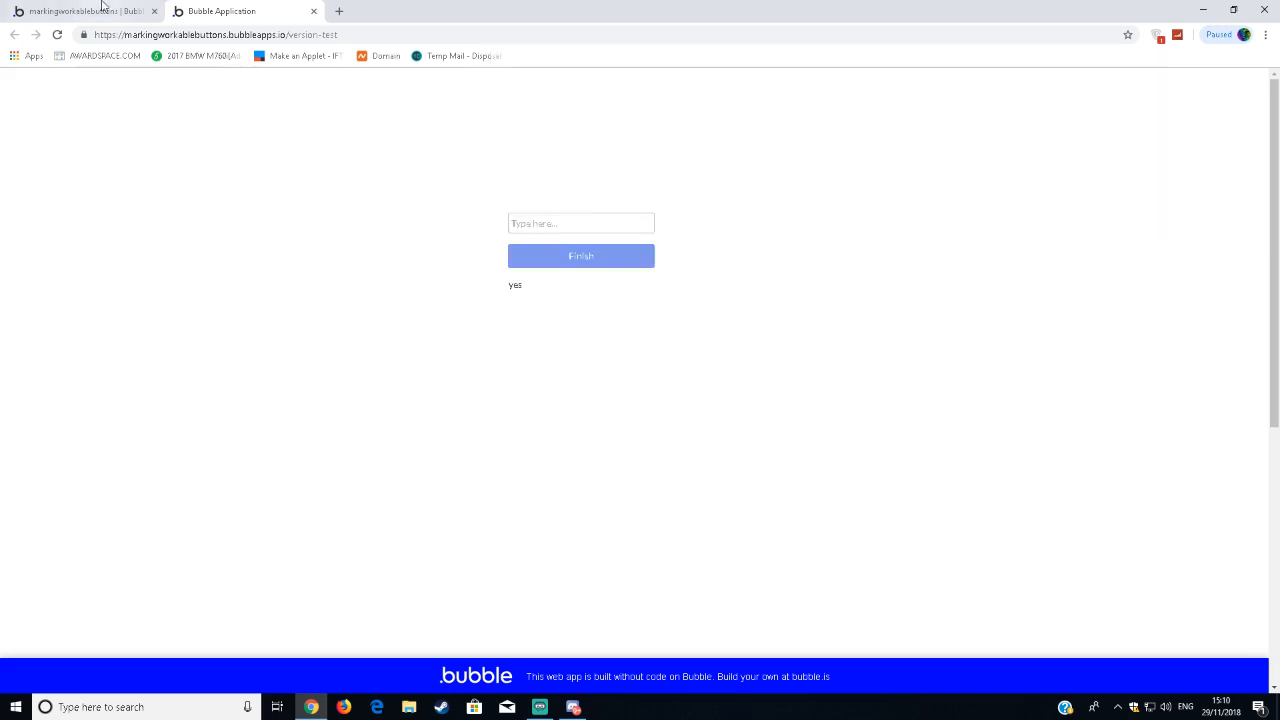
Change the input field's placeholder to "Type something in here..." in the page design, staying on the page when the browser offers to leave.
left_click(100, 11)
left_click(503, 325)
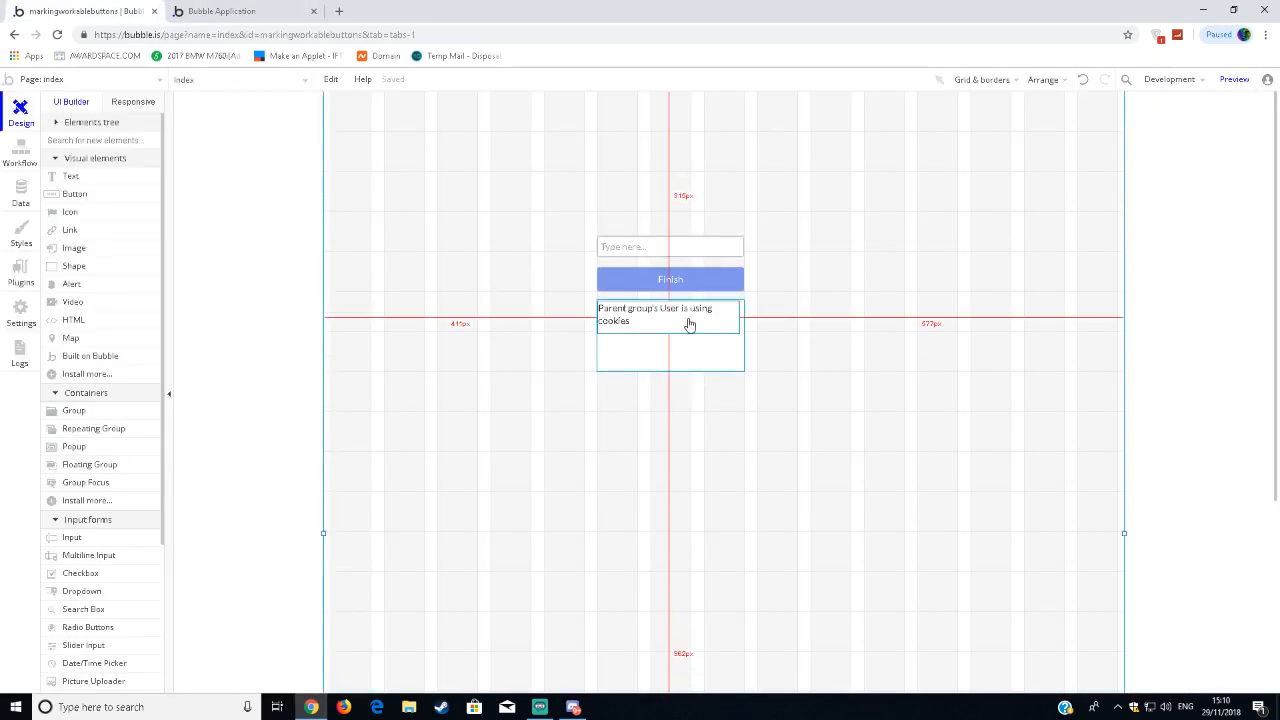
double_click(673, 248)
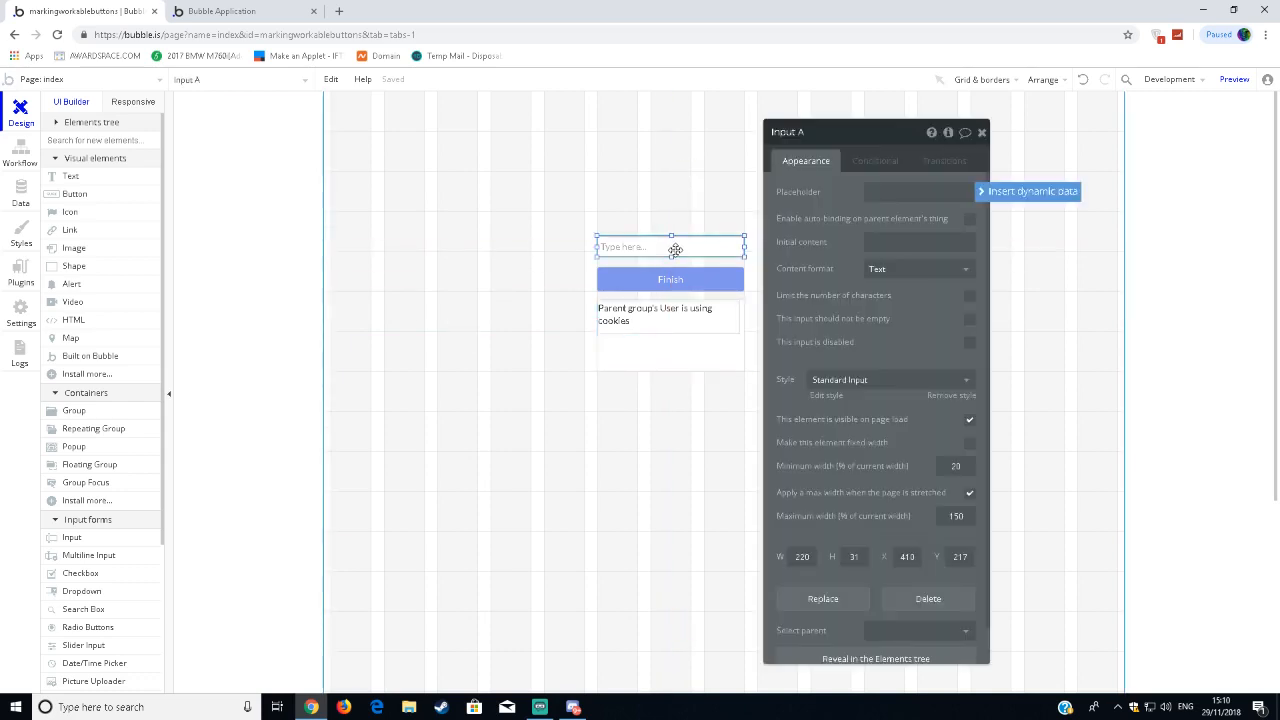
left_click(935, 191)
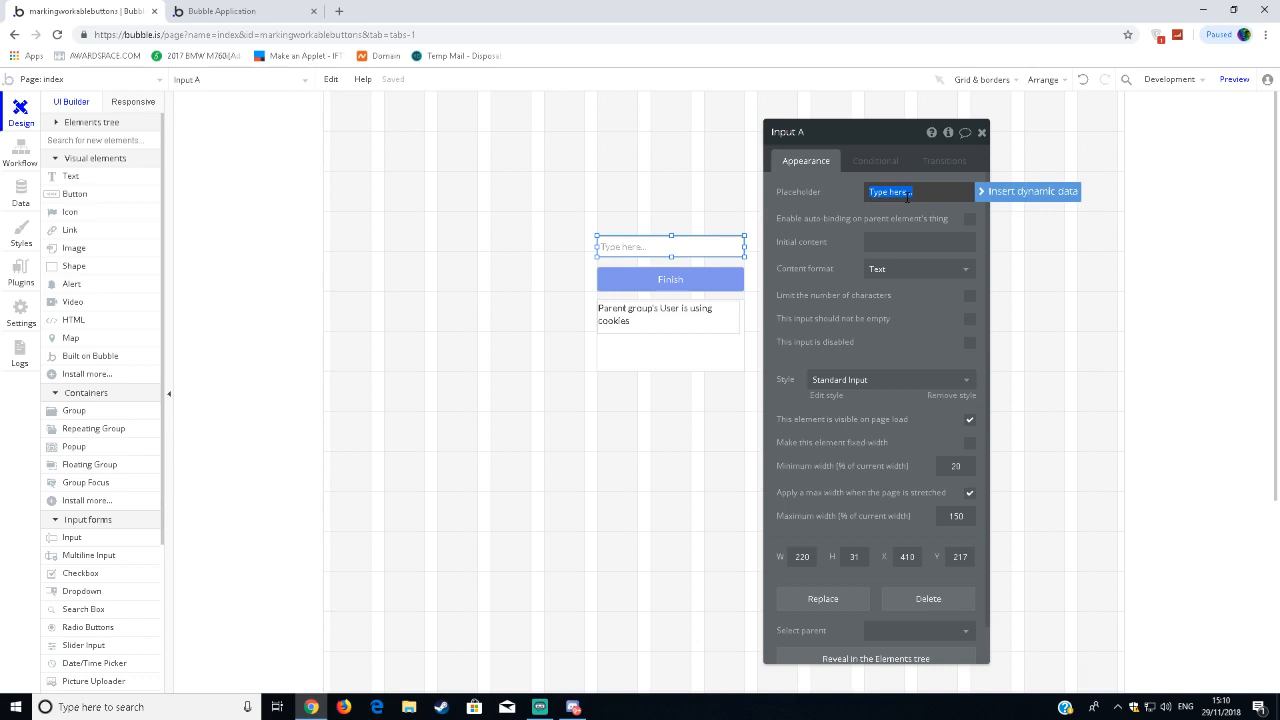
type("Ty")
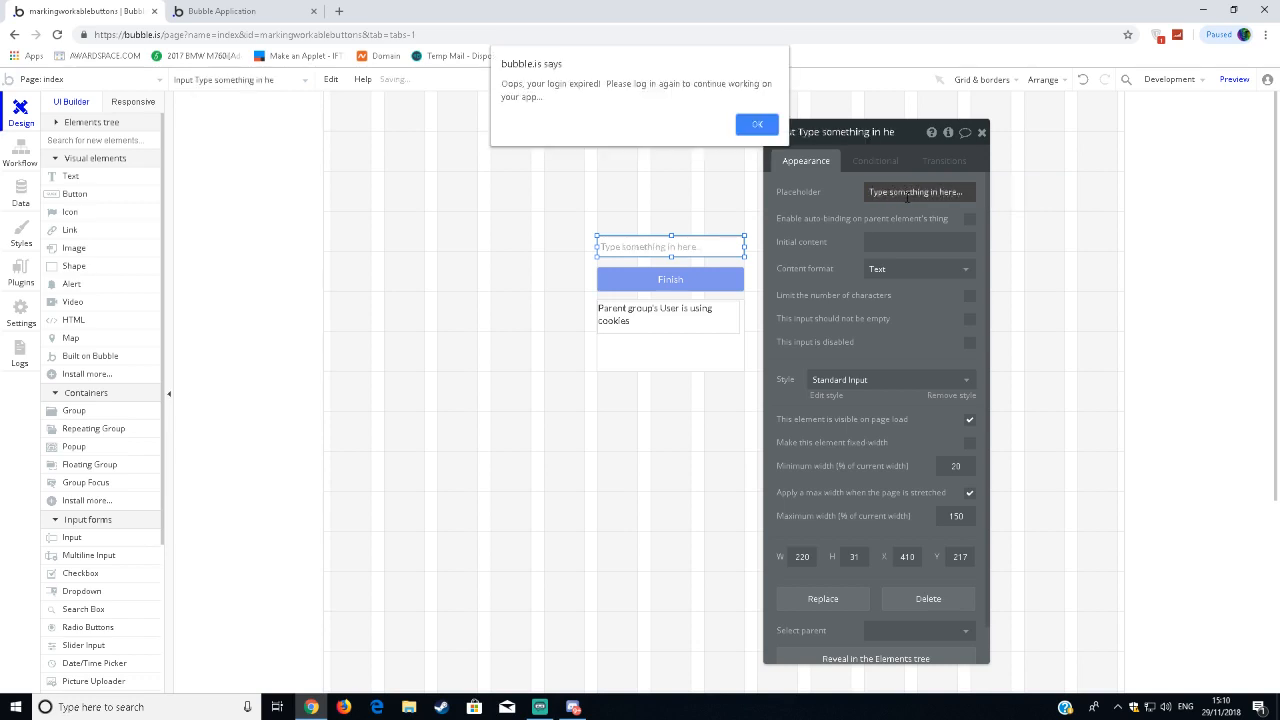
left_click(748, 125)
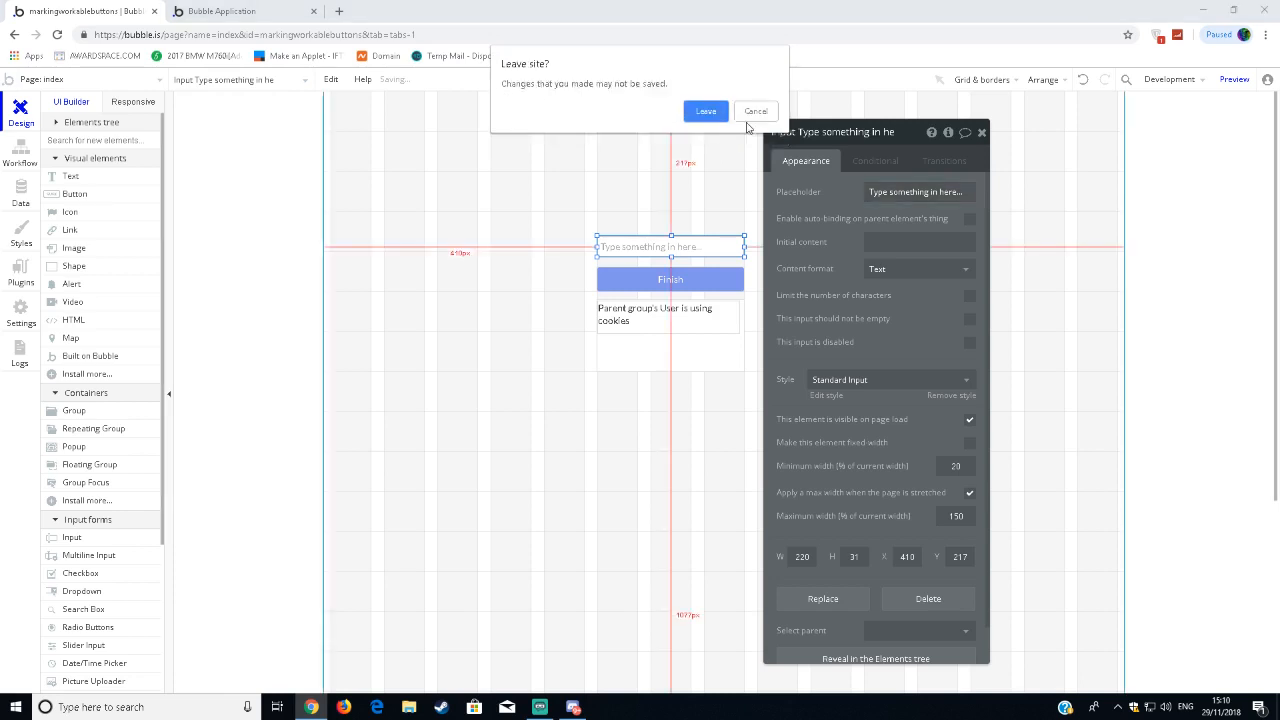
left_click(749, 119)
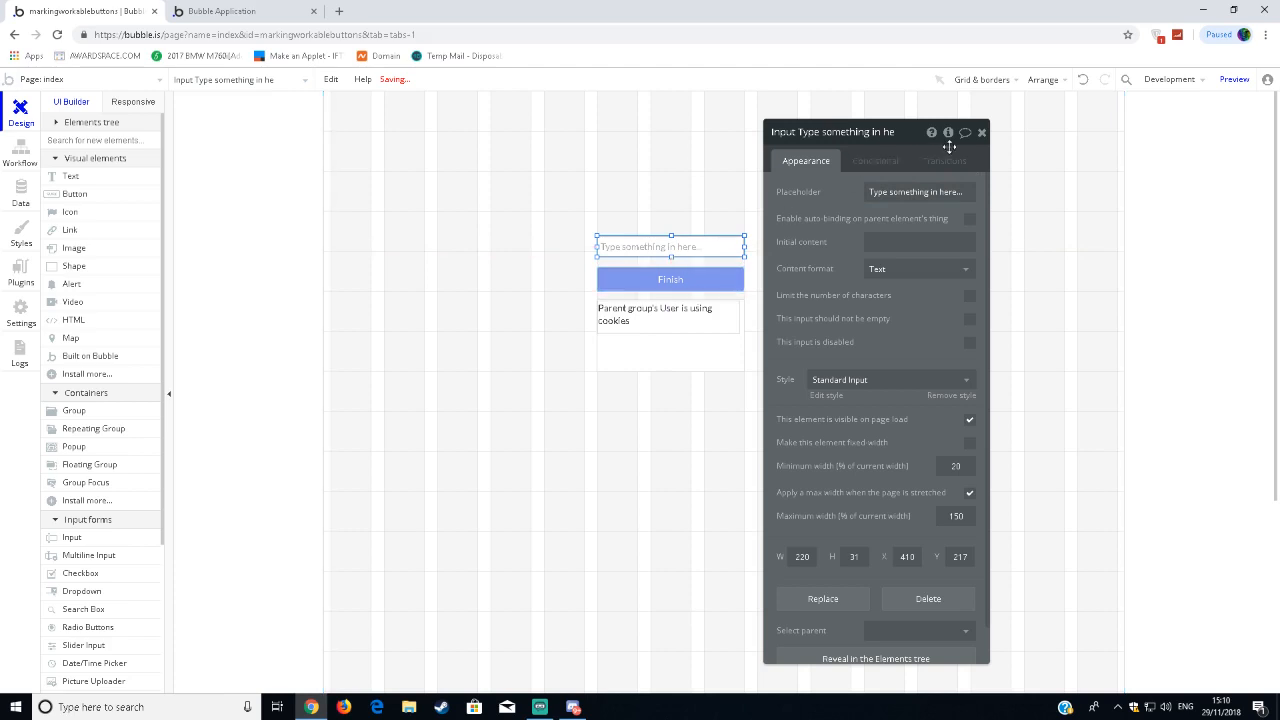
left_click(982, 134)
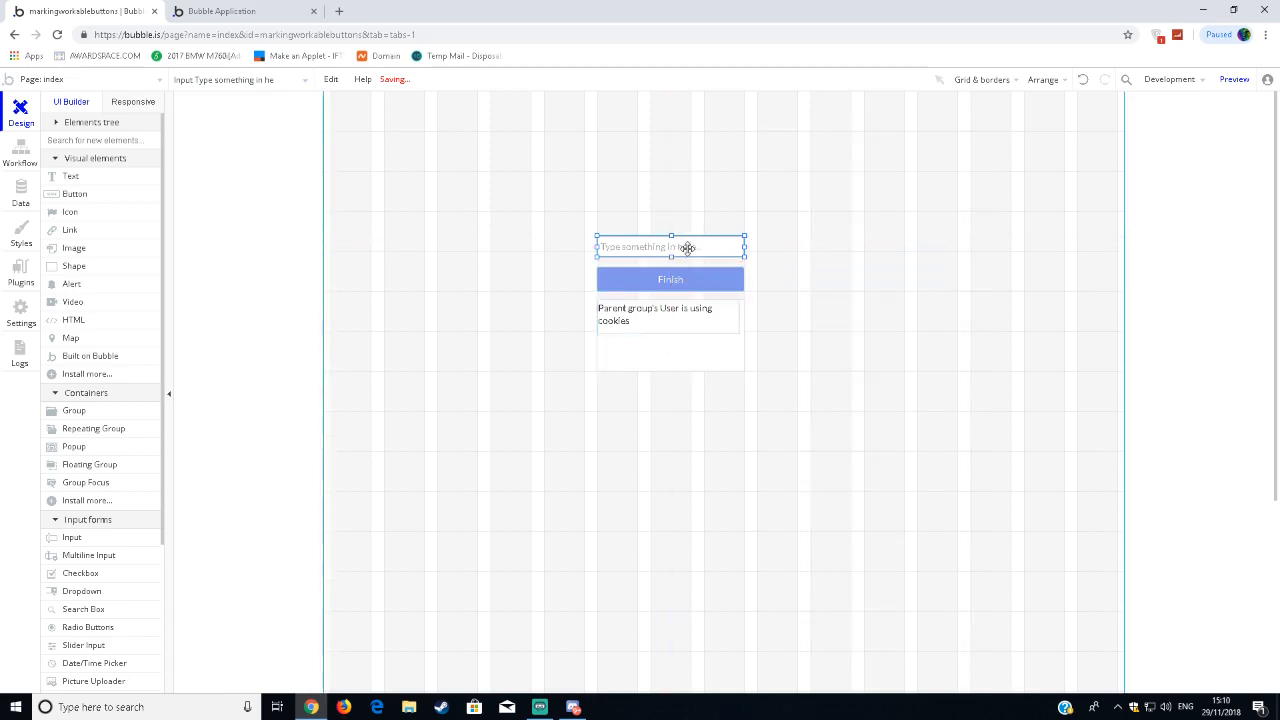
Open the Finish button's workflow and add a Create a new thing action to it.
double_click(675, 283)
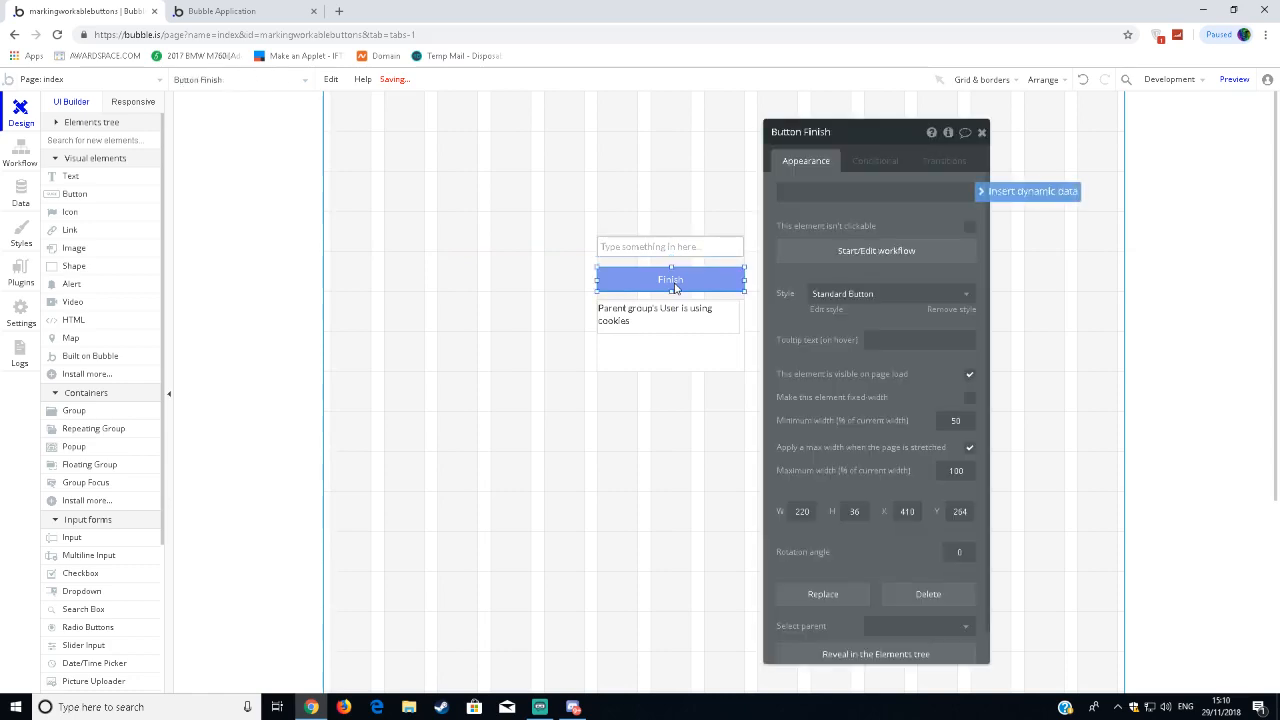
left_click(842, 256)
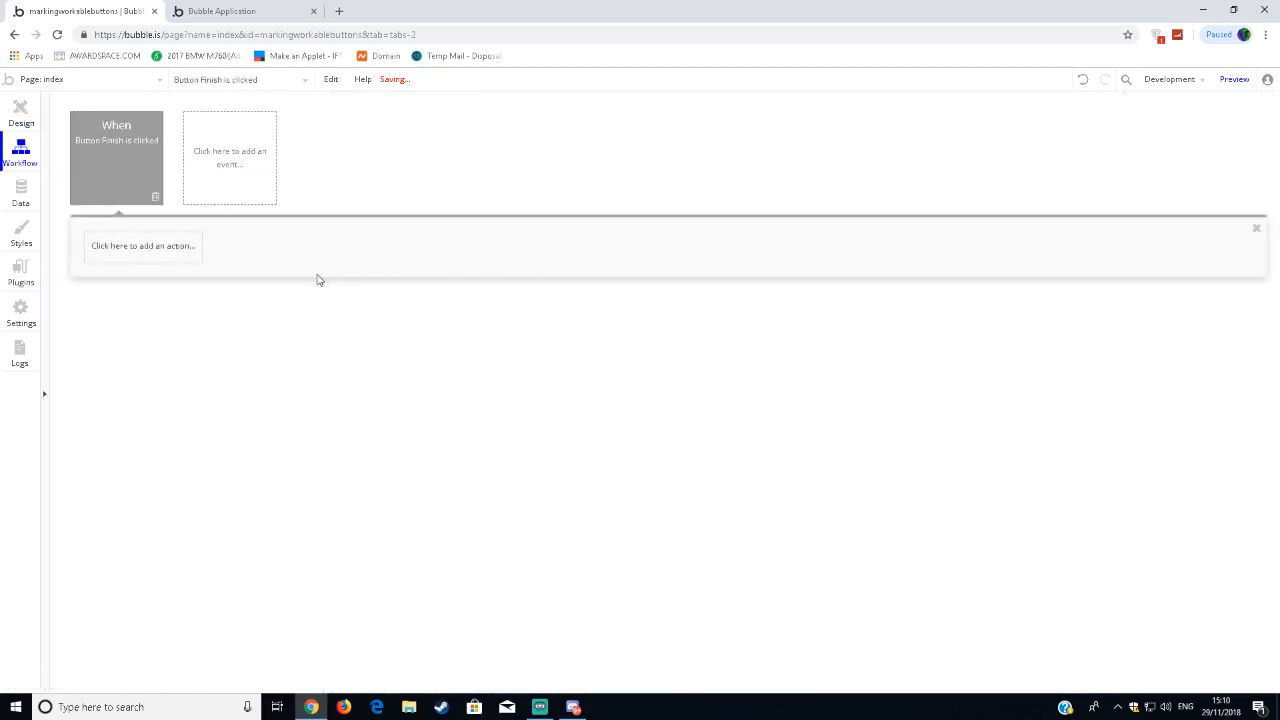
left_click(143, 256)
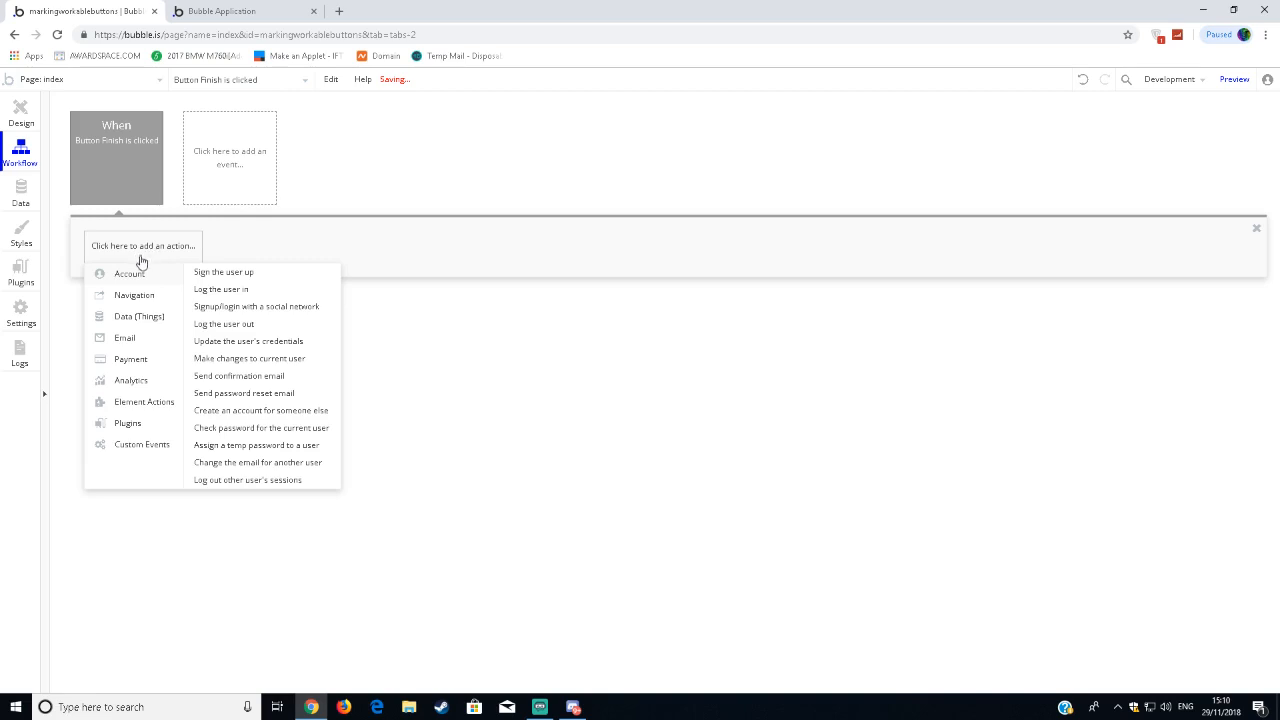
mouse_move(151, 328)
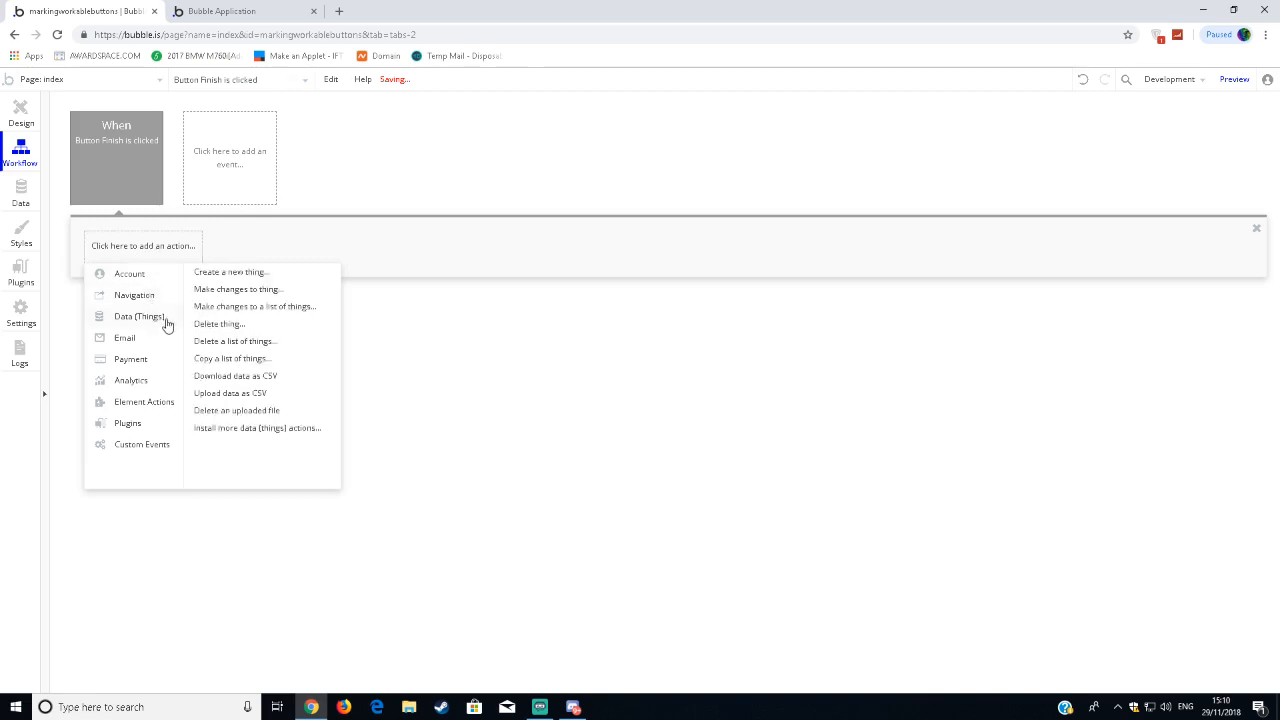
left_click(234, 273)
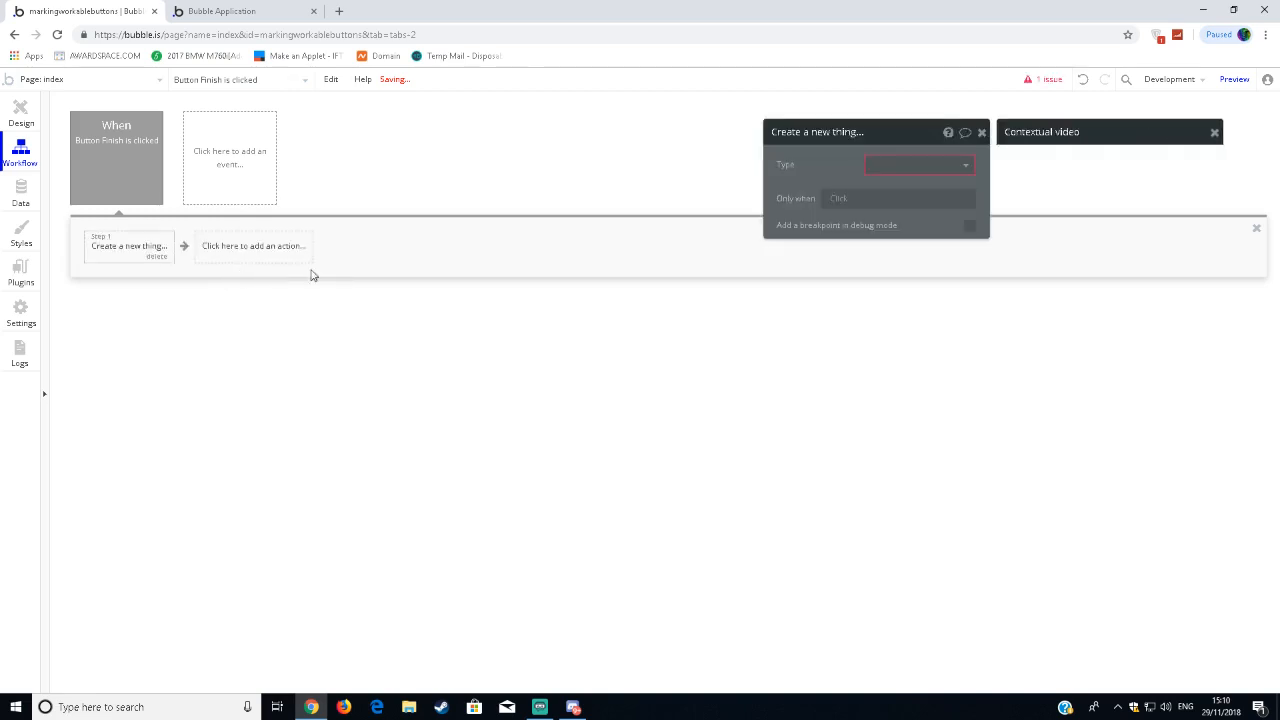
Create a new data type named Text for the Create a new thing action and dismiss the contextual video.
left_click(946, 170)
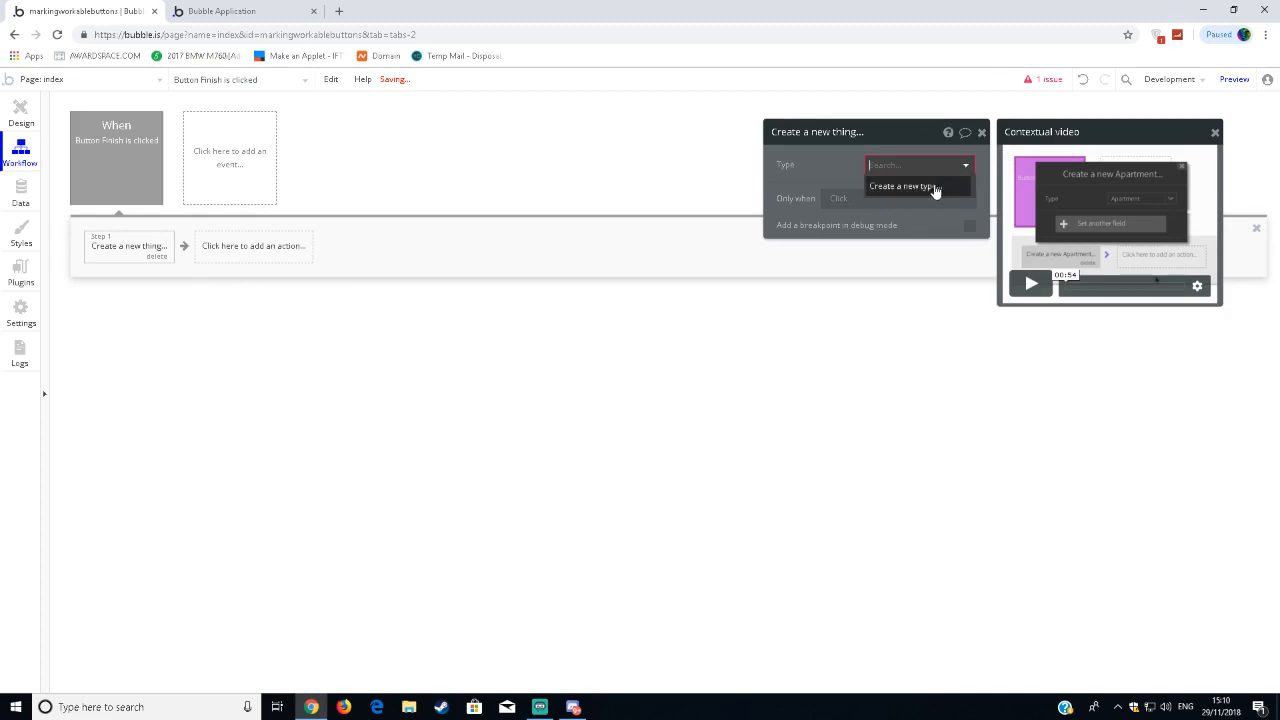
left_click(934, 188)
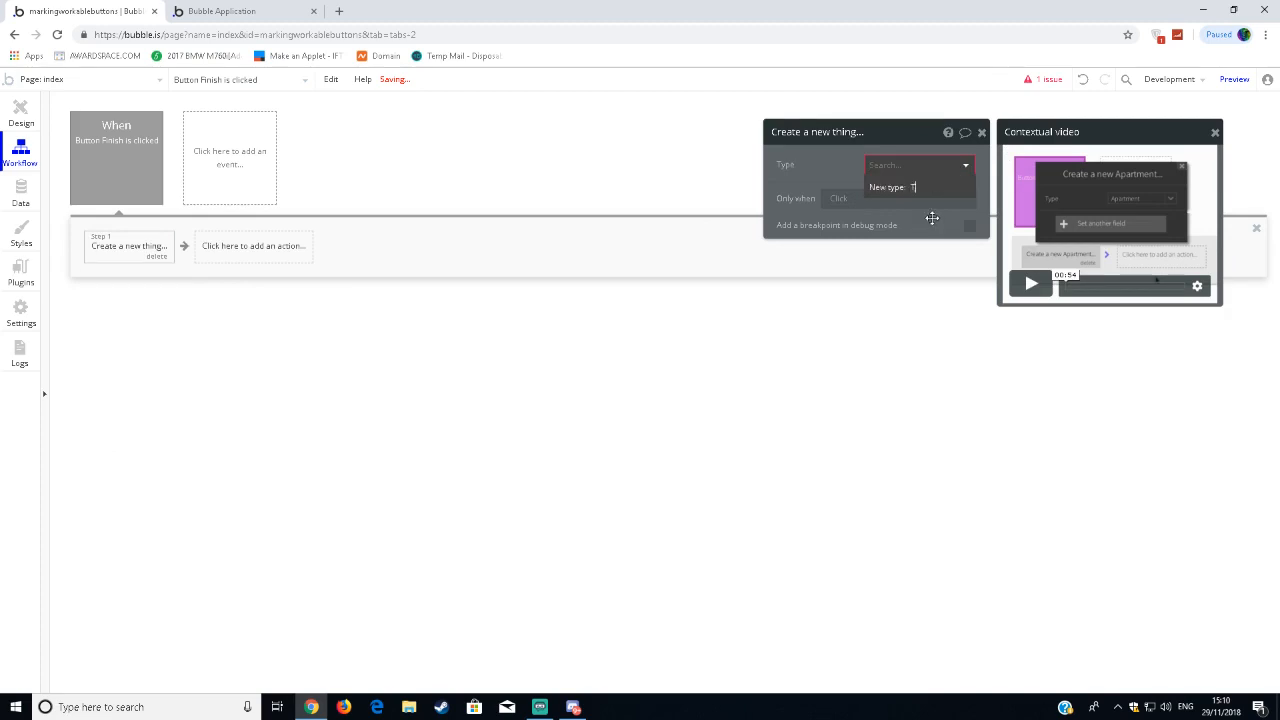
key("Return")
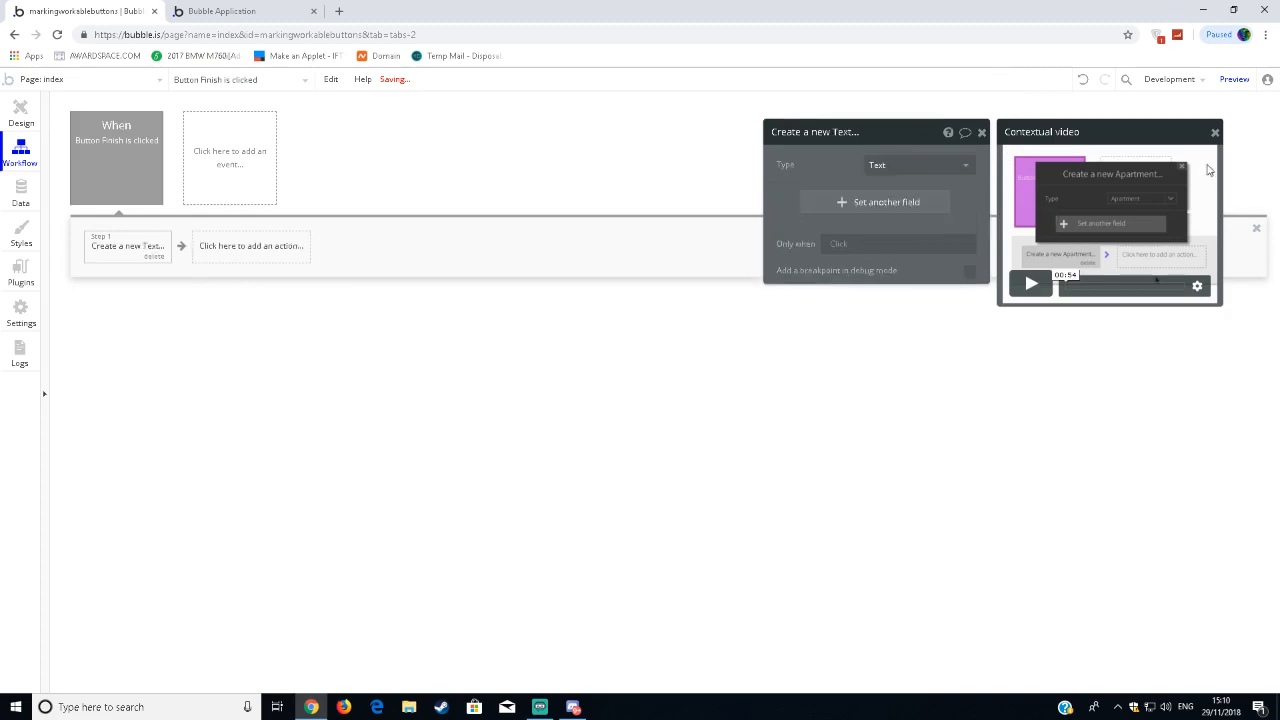
left_click(1215, 132)
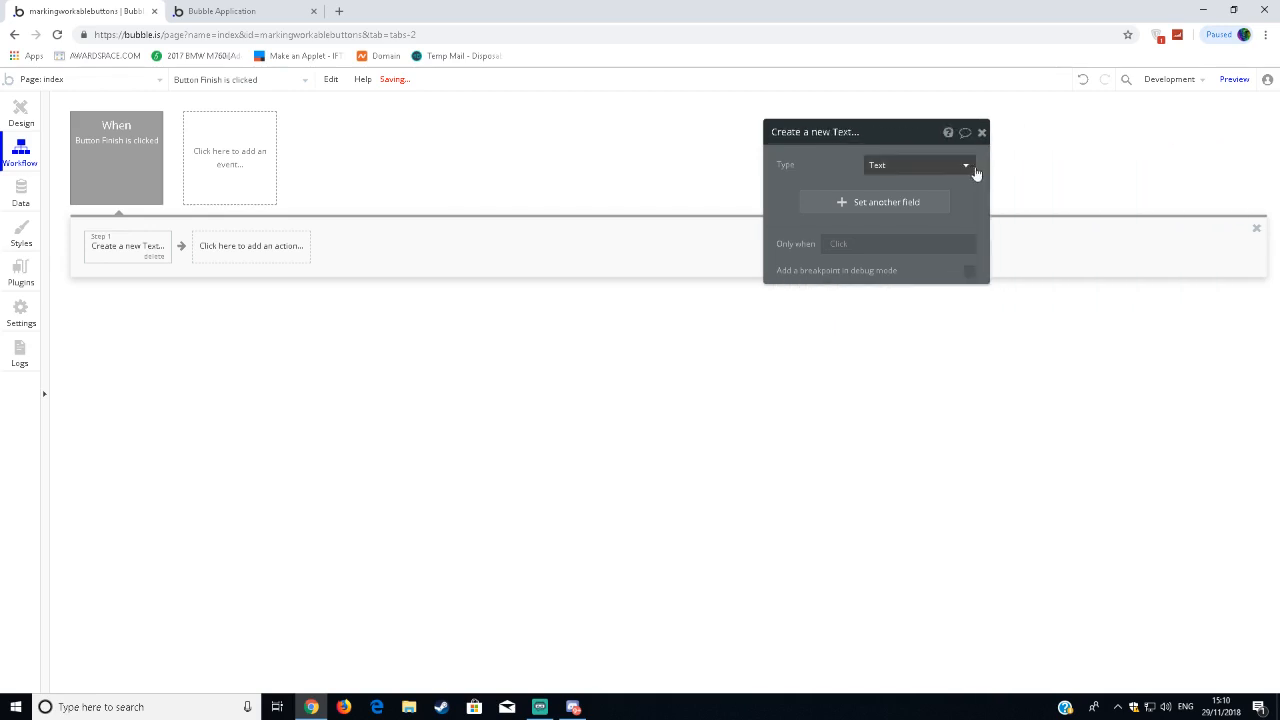
Set a field in the Create a new Text action by creating a new field named Text with field type text.
left_click(900, 203)
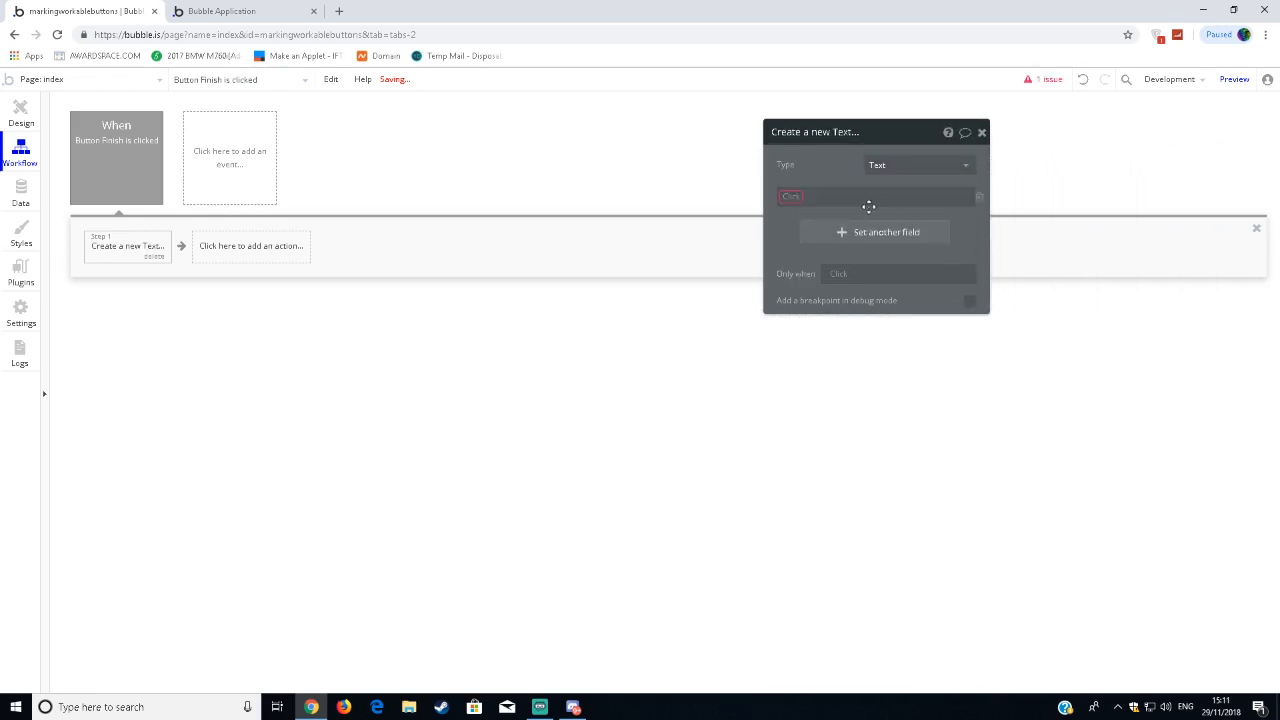
left_click(798, 209)
left_click(800, 210)
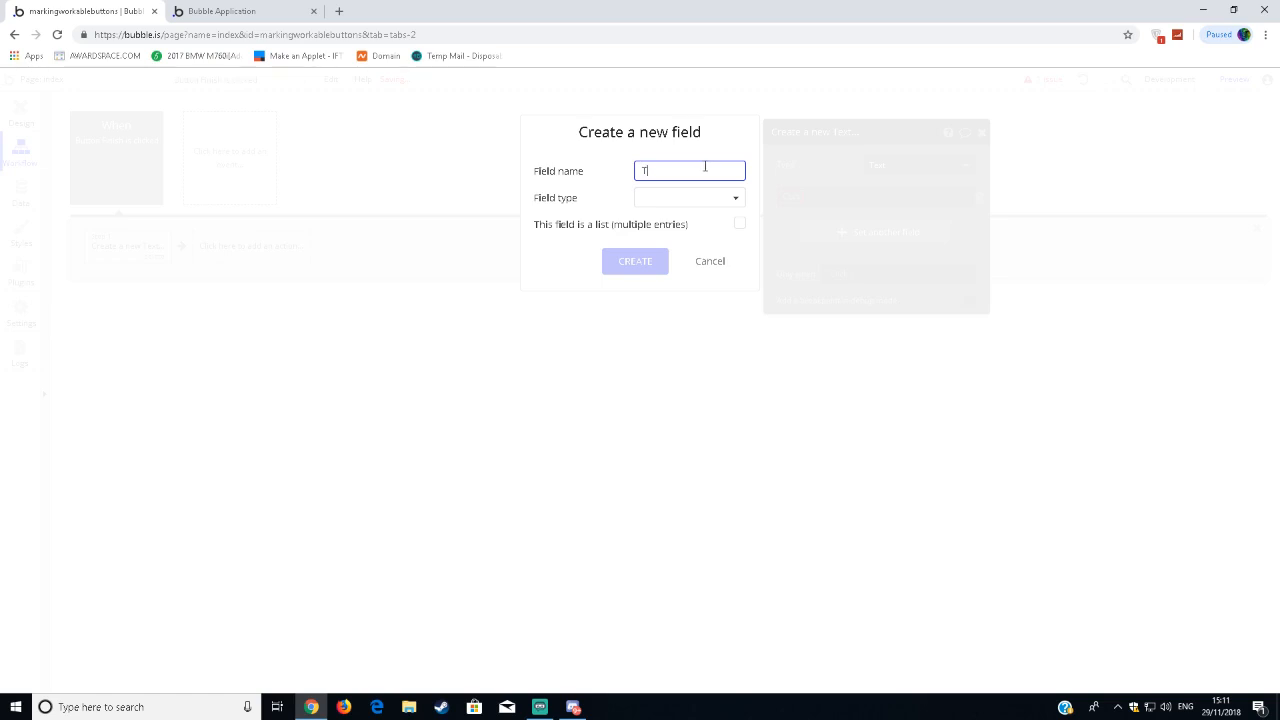
left_click(729, 197)
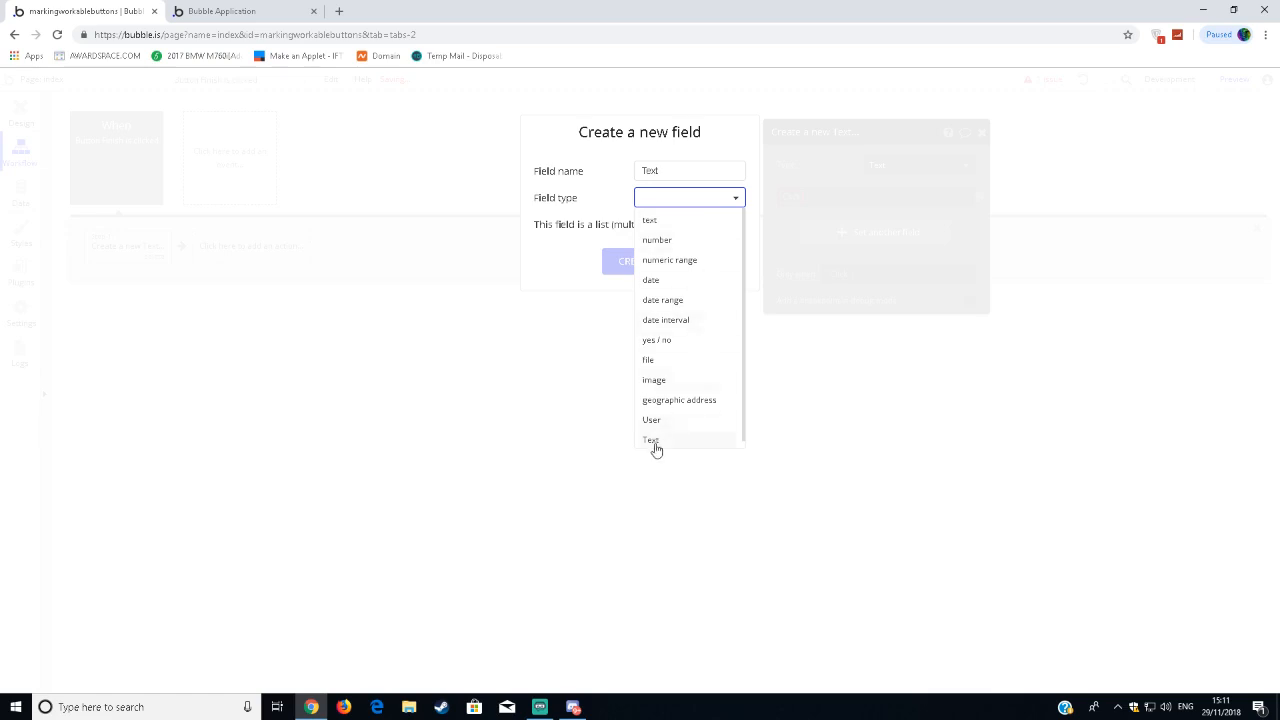
left_click(648, 222)
left_click(648, 204)
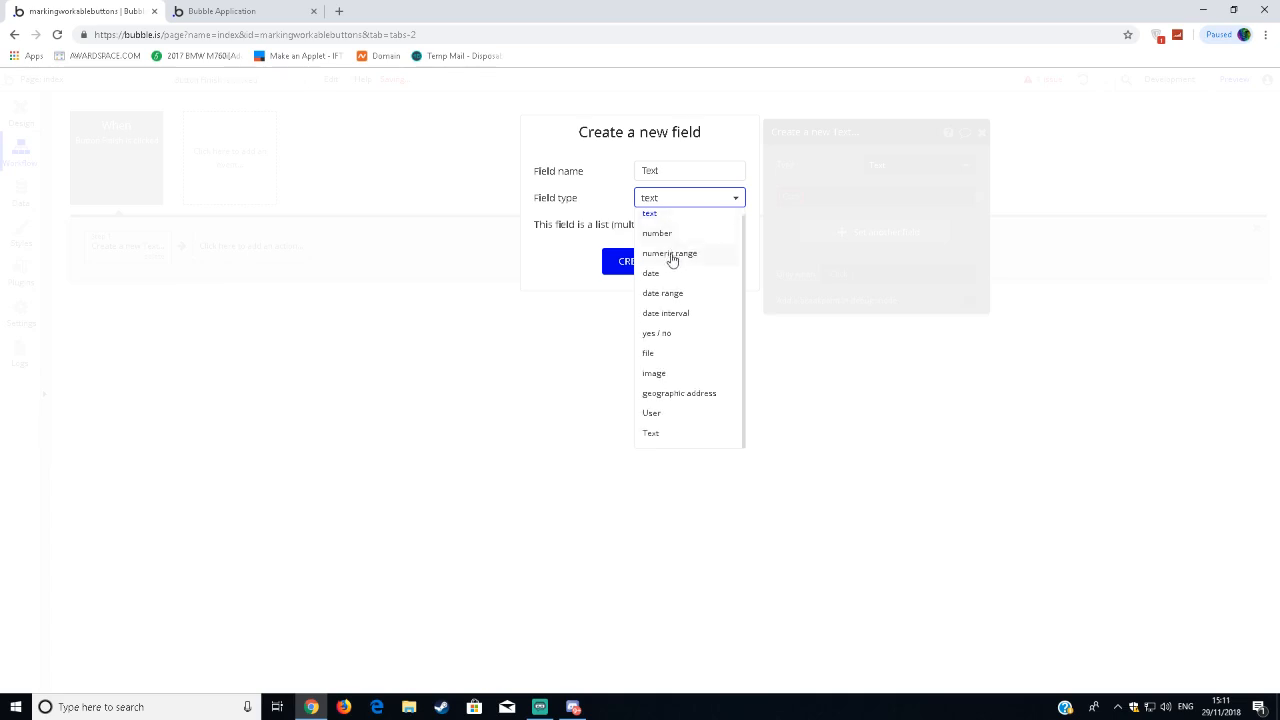
left_click(668, 222)
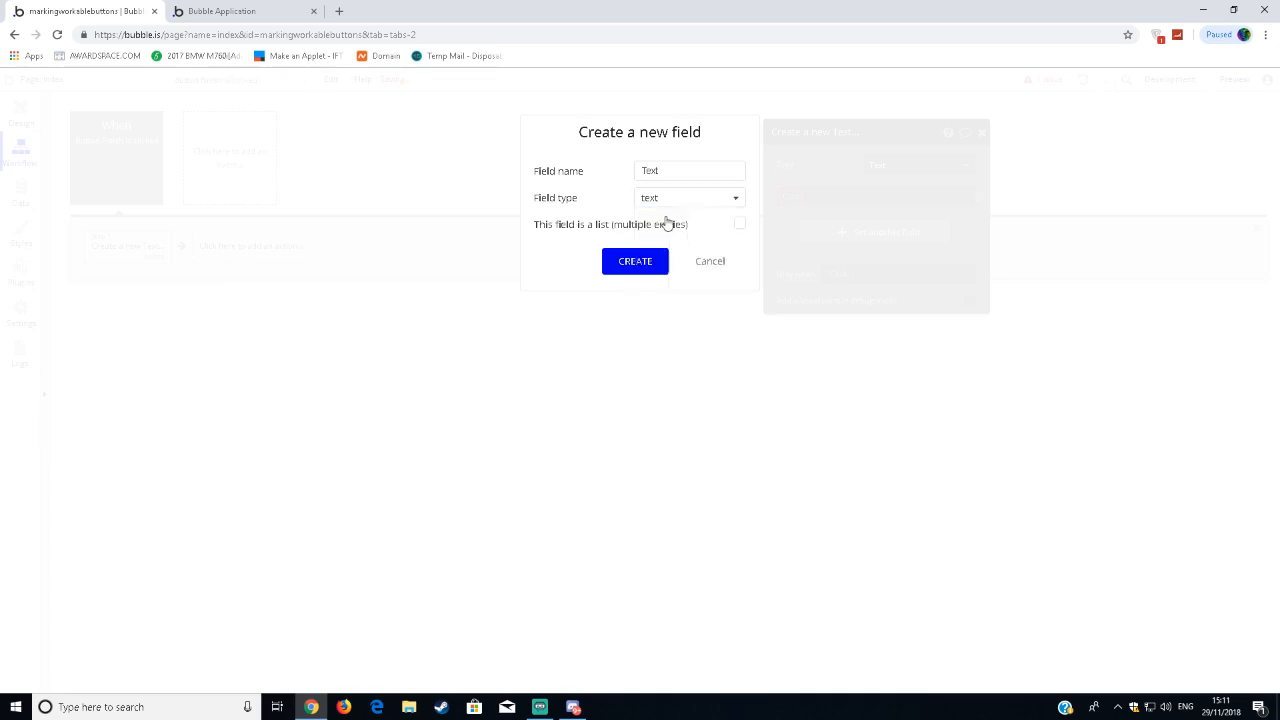
left_click(640, 270)
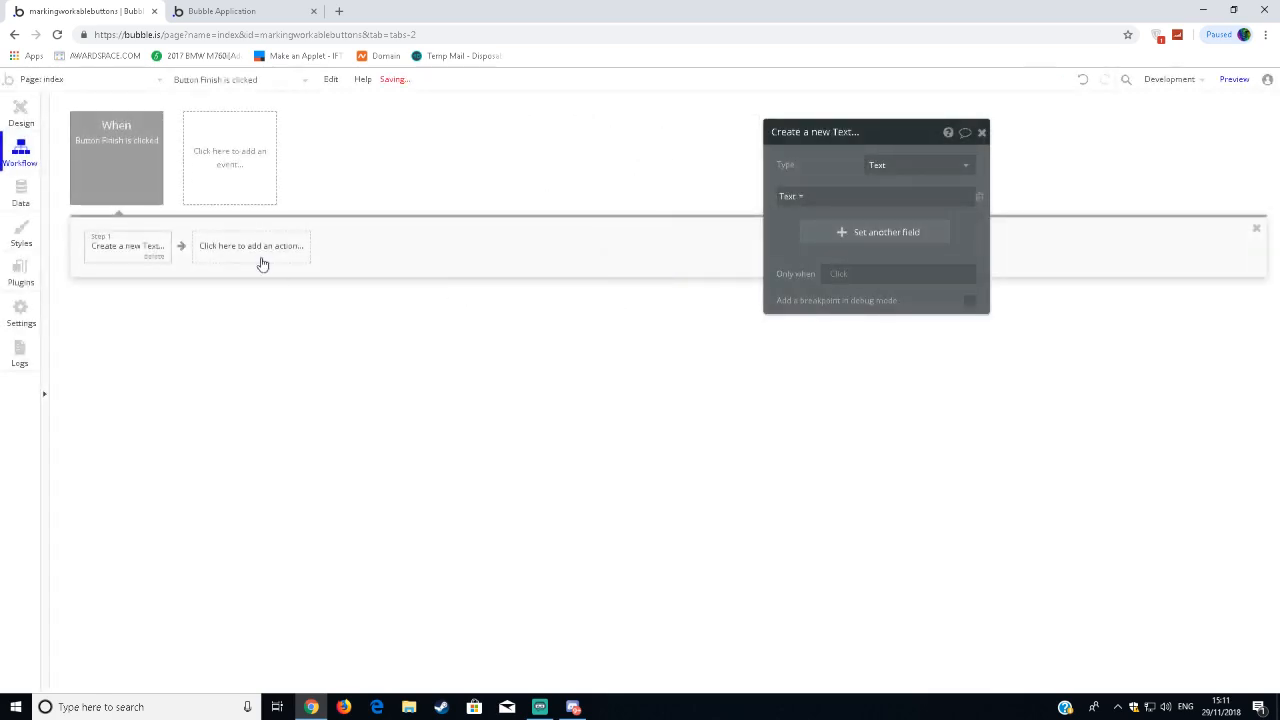
Set the action's Text field to the value of the "Type something in here..." input, then close the action's properties.
left_click(853, 197)
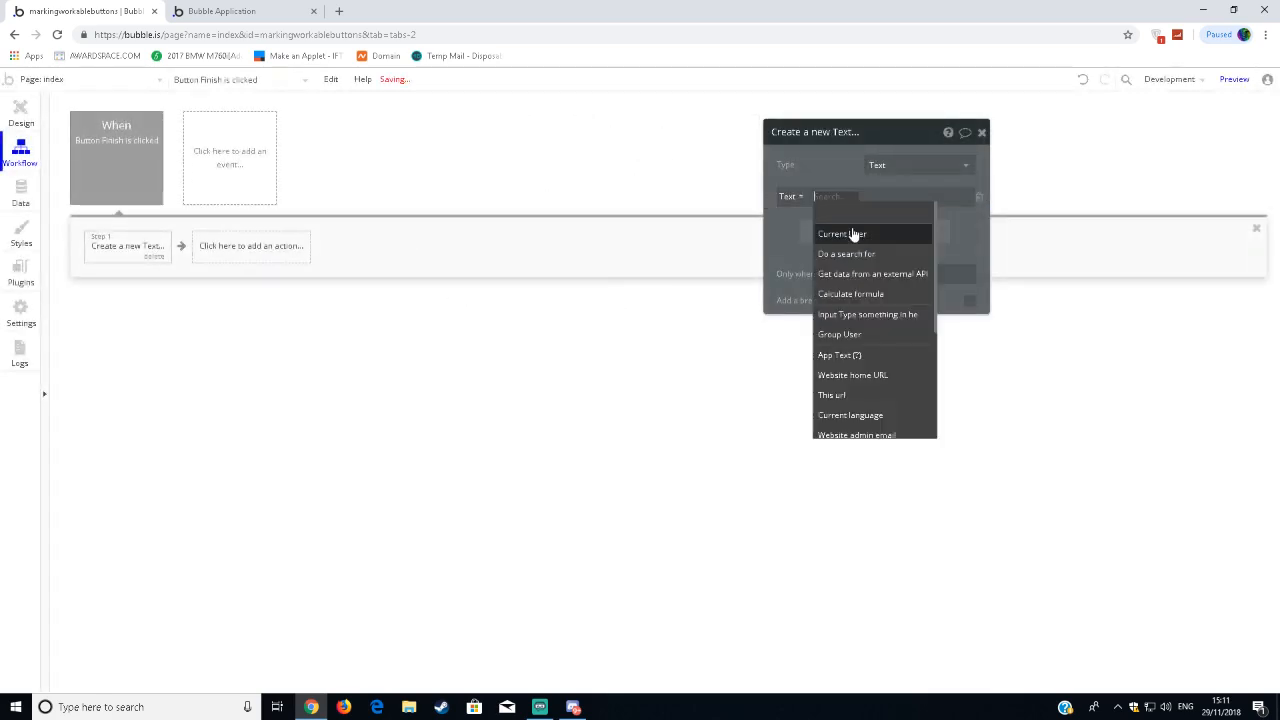
left_click(827, 197)
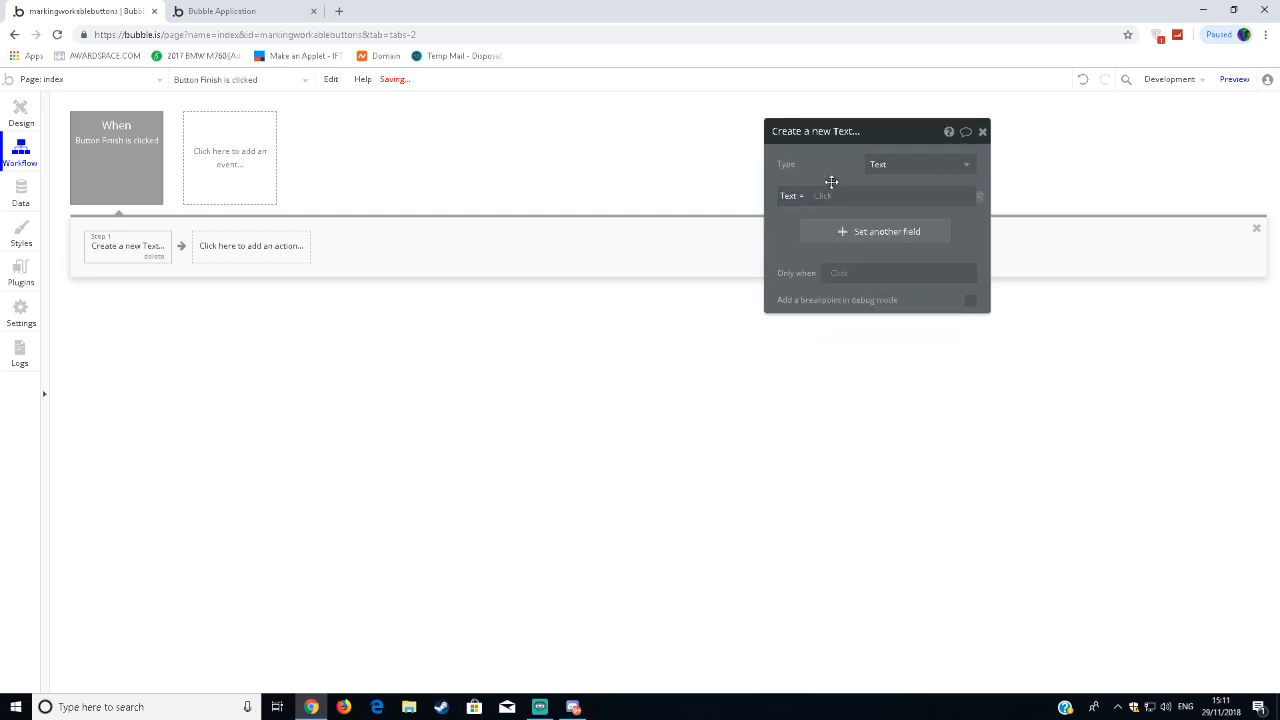
left_click(826, 197)
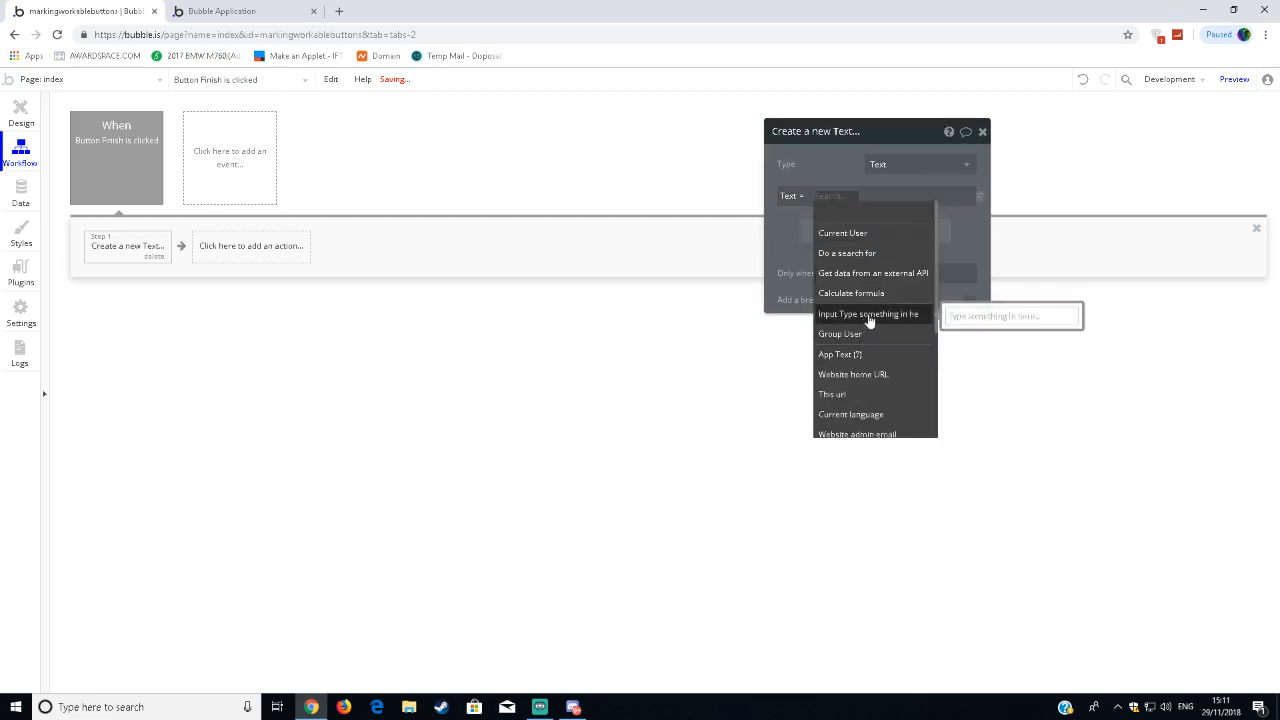
left_click(873, 318)
left_click(945, 229)
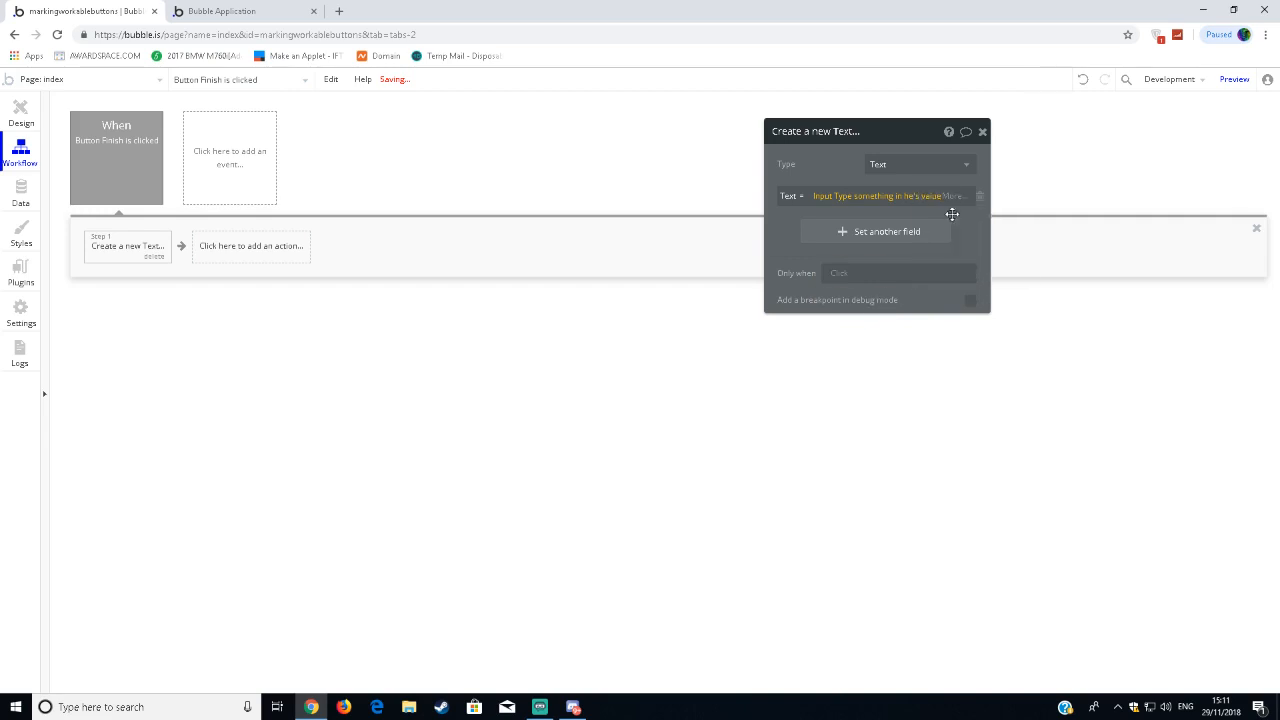
left_click(983, 132)
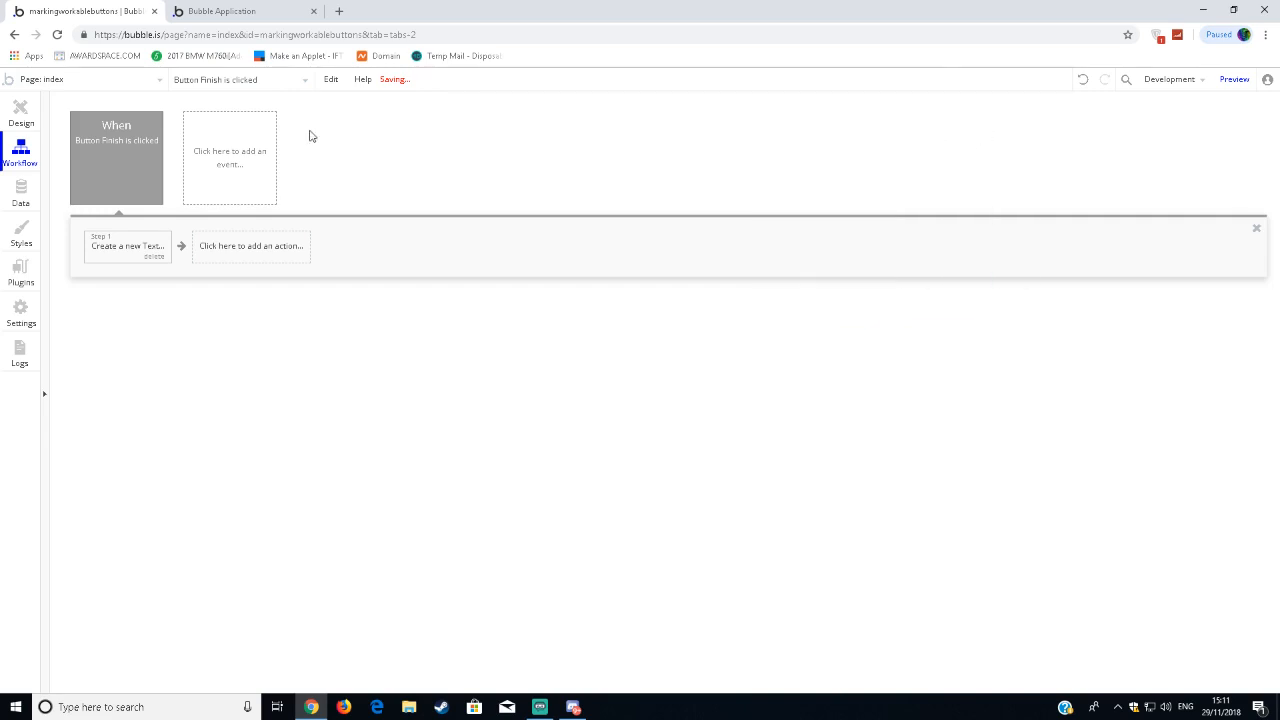
Return to the page design and try changing the user group's type of content to Text, then revert it to User.
left_click(20, 116)
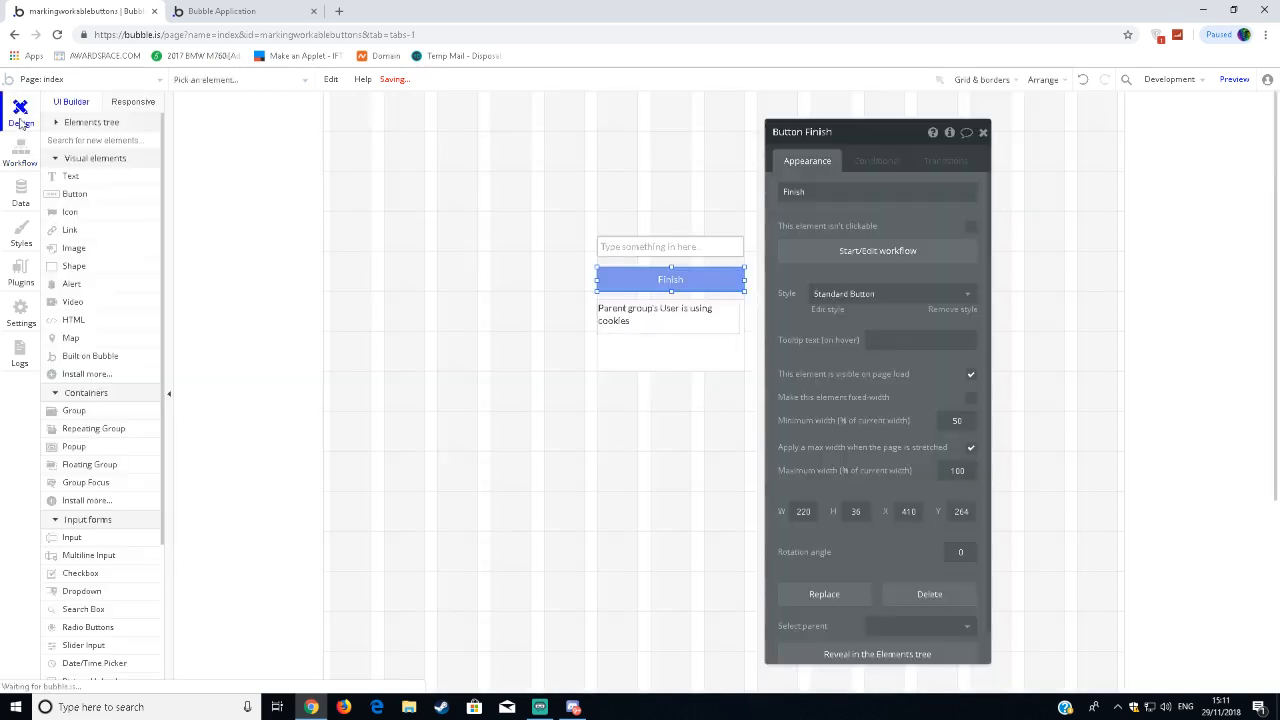
left_click(613, 316)
left_click(683, 350)
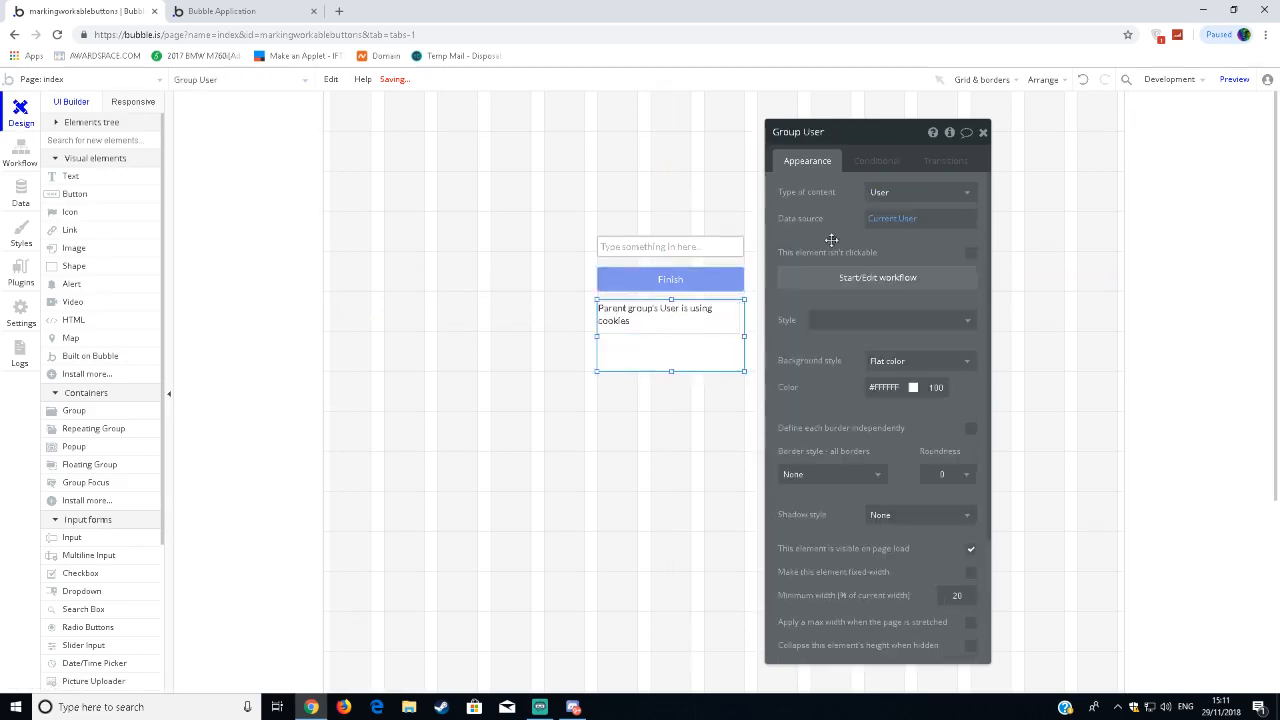
left_click(884, 191)
left_click(900, 253)
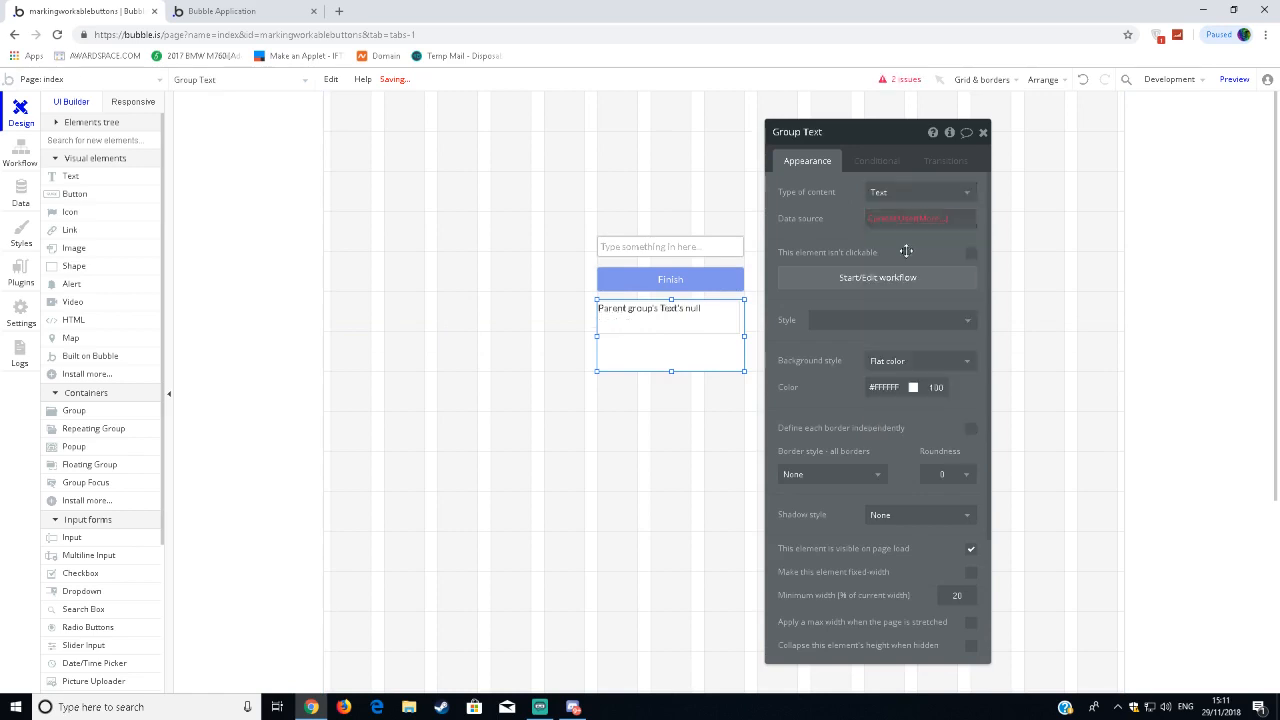
left_click(885, 228)
left_click(893, 256)
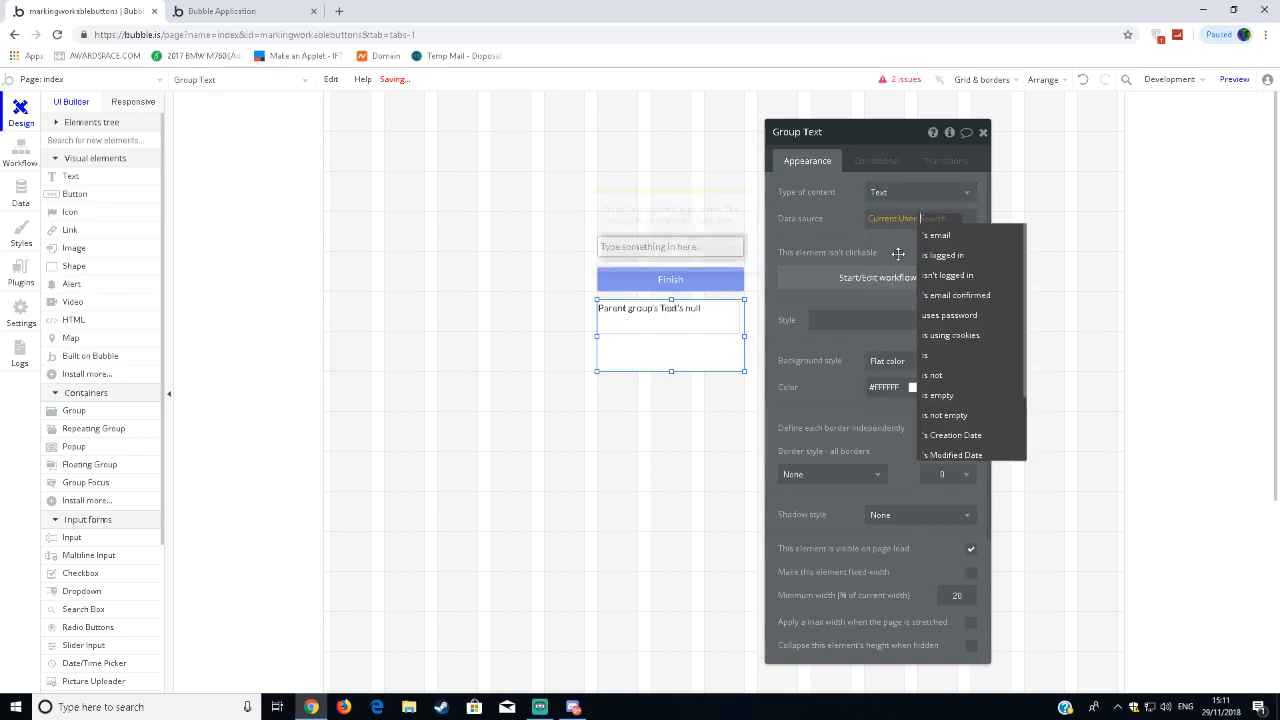
scroll(970, 408, "down", 3)
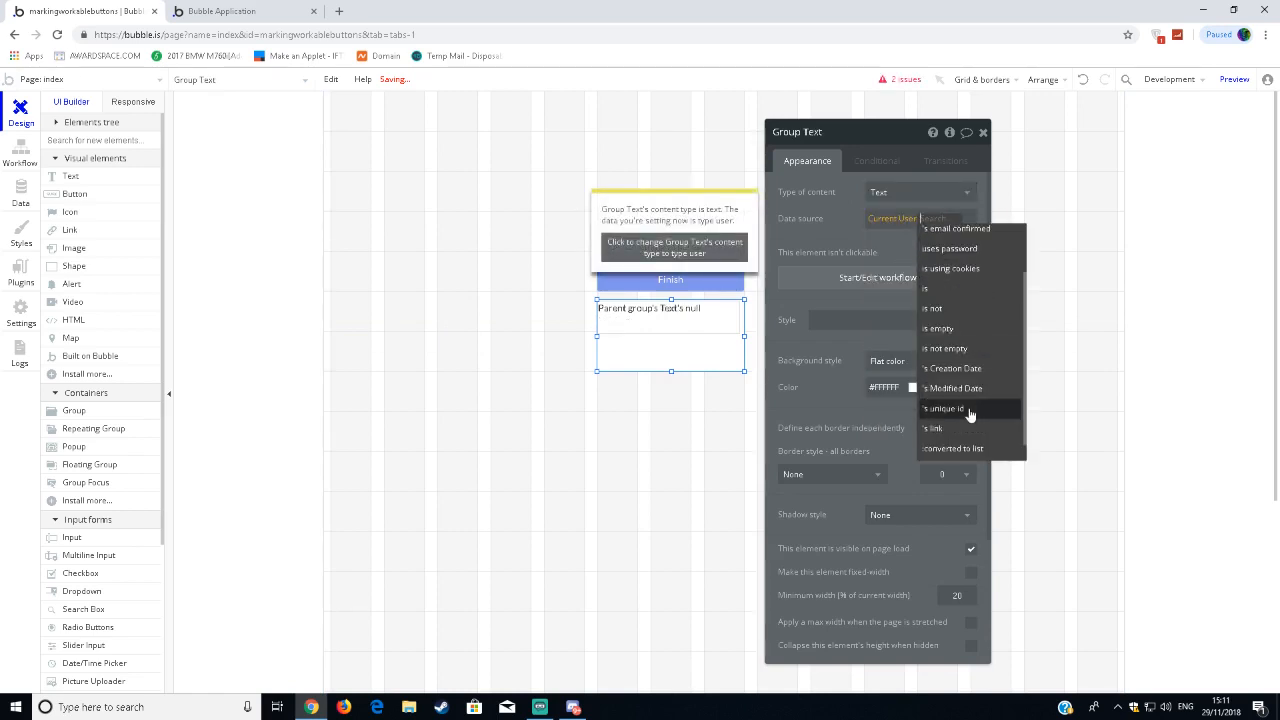
left_click(629, 260)
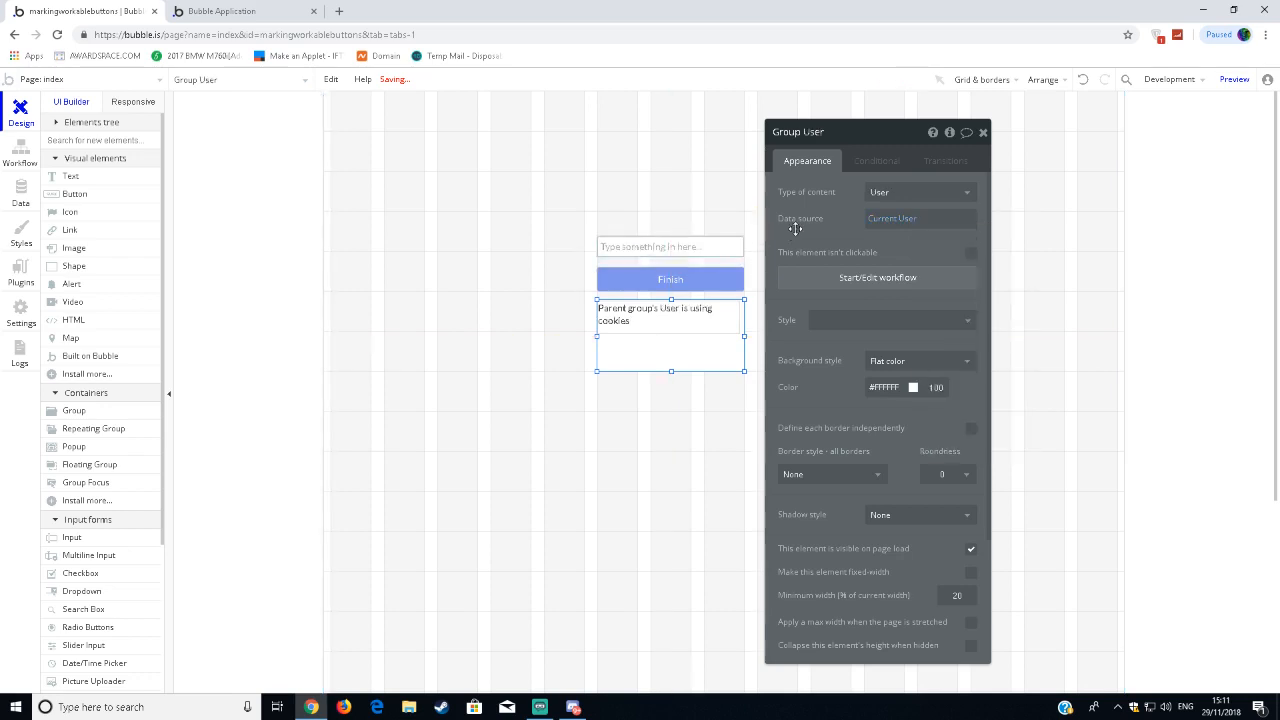
Set the group's type of content to Text and its data source to the first item of a search for Texts.
left_click(862, 198)
left_click(898, 254)
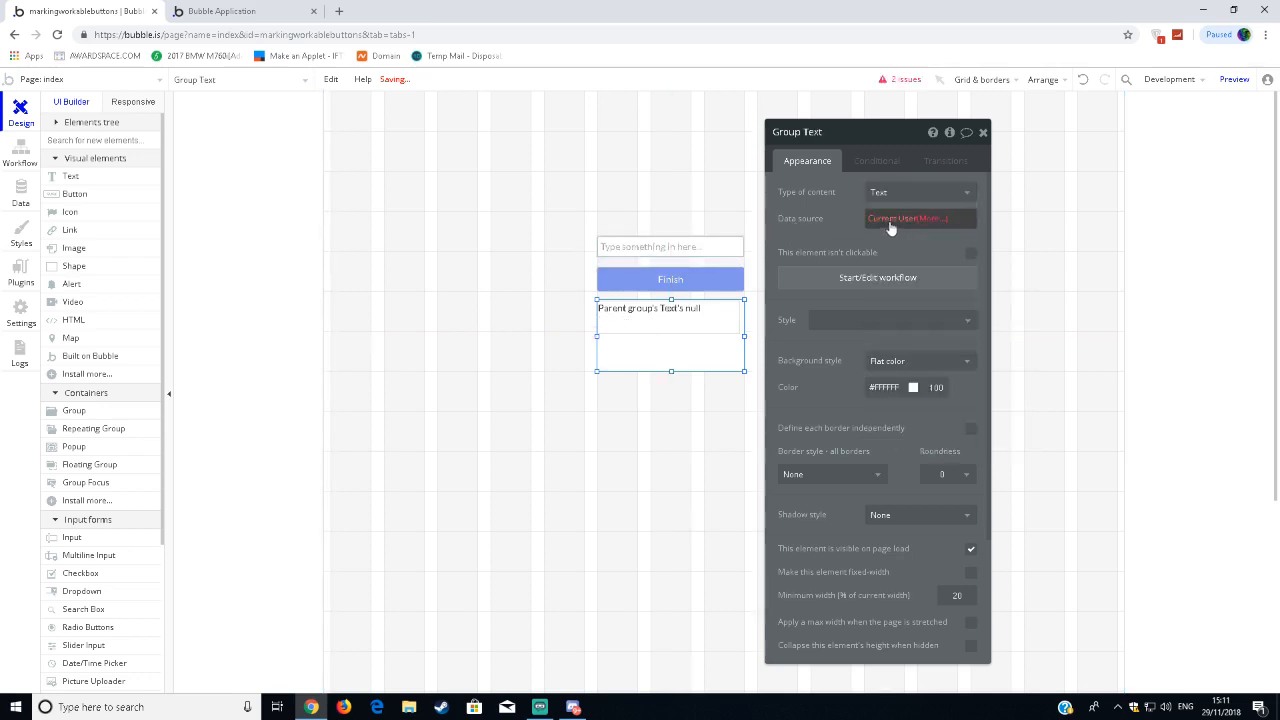
left_click(890, 226)
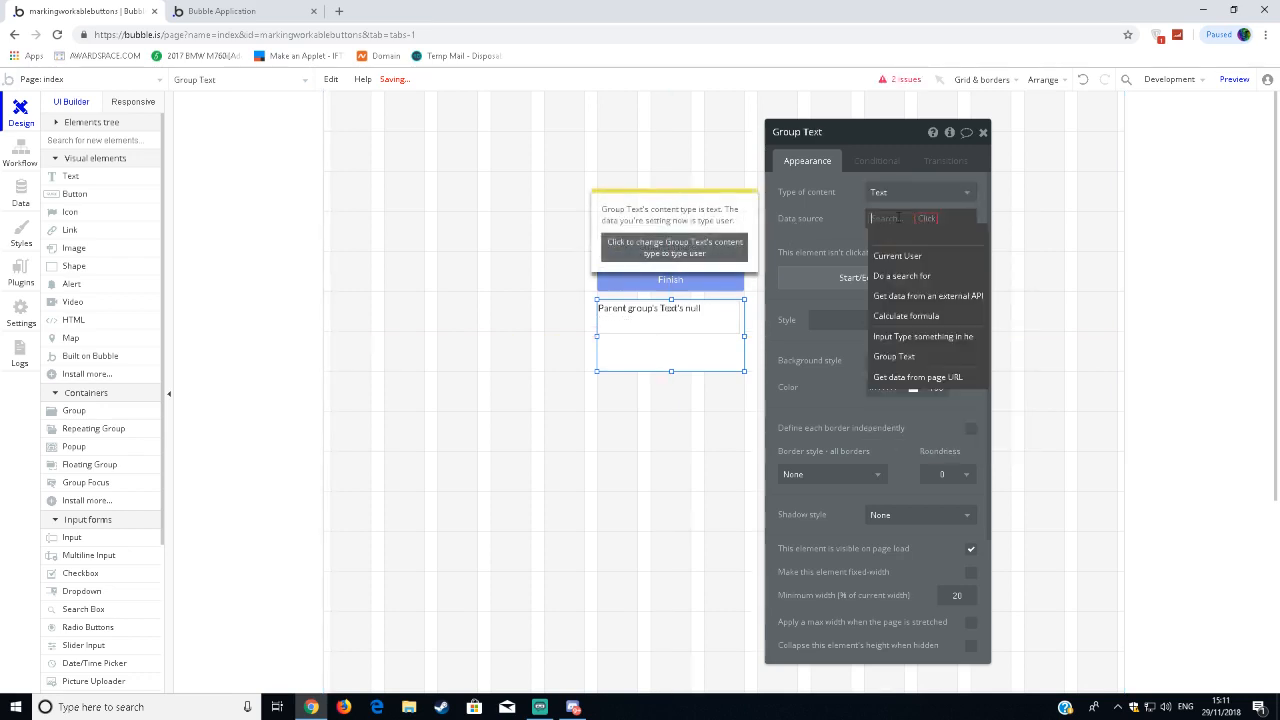
left_click(918, 280)
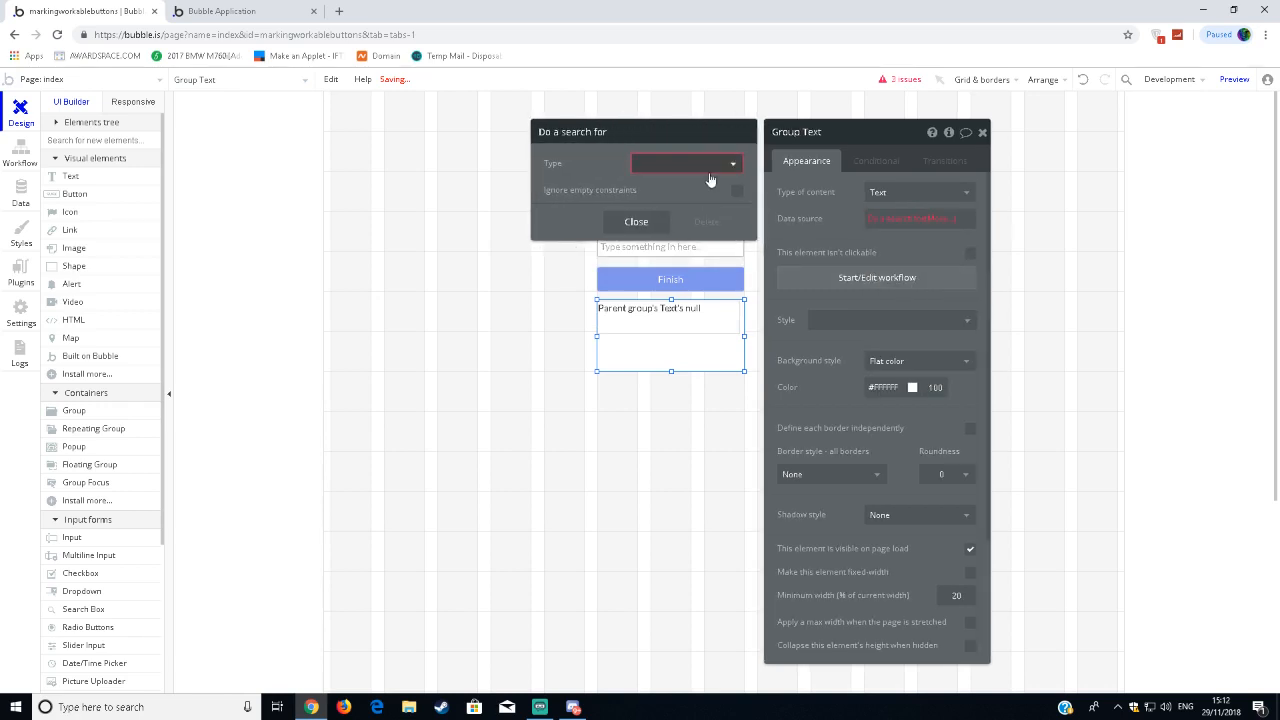
left_click(710, 177)
left_click(698, 204)
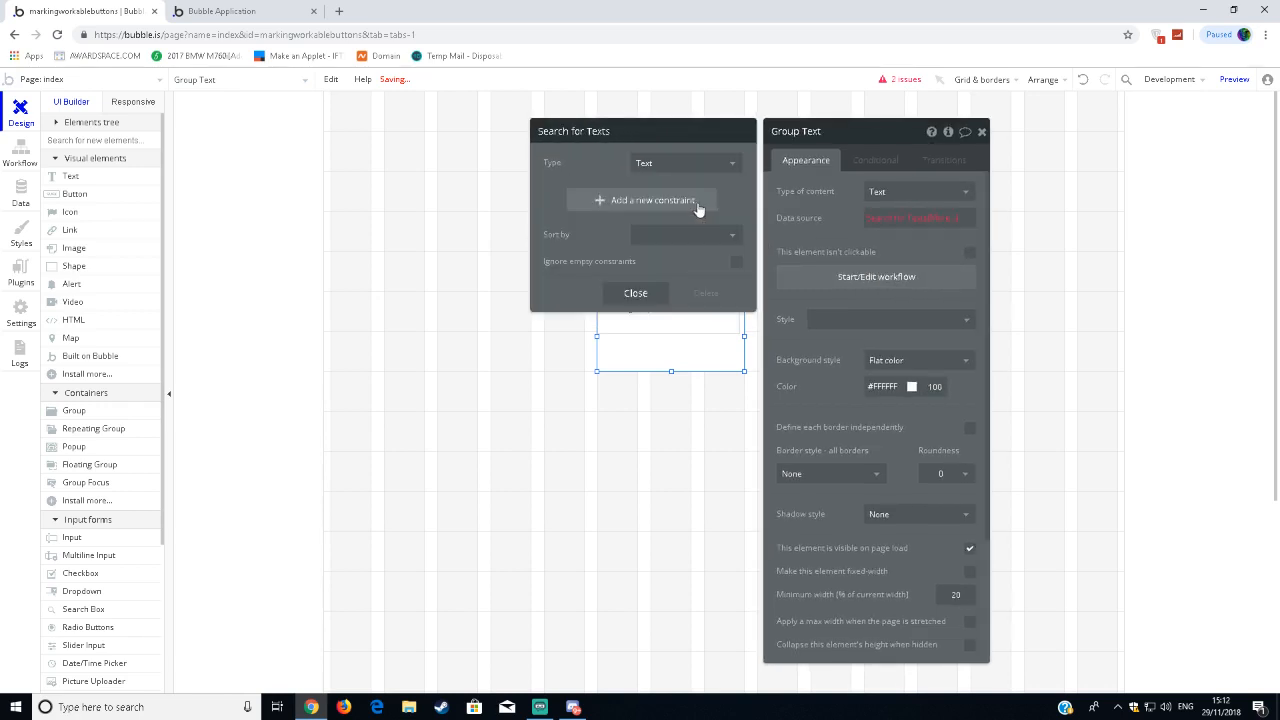
left_click(925, 222)
left_click(890, 306)
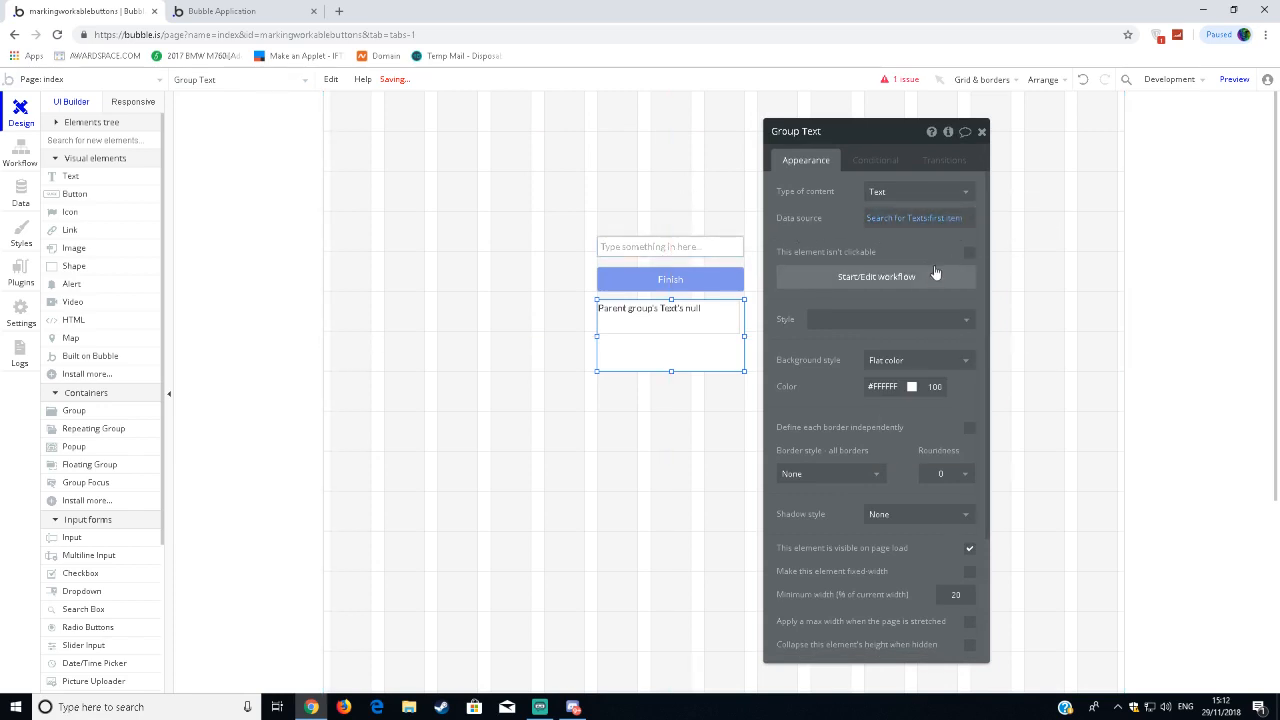
Make the text element inside the group display Parent group's Text's Text, then close its properties.
left_click(711, 320)
left_click(812, 201)
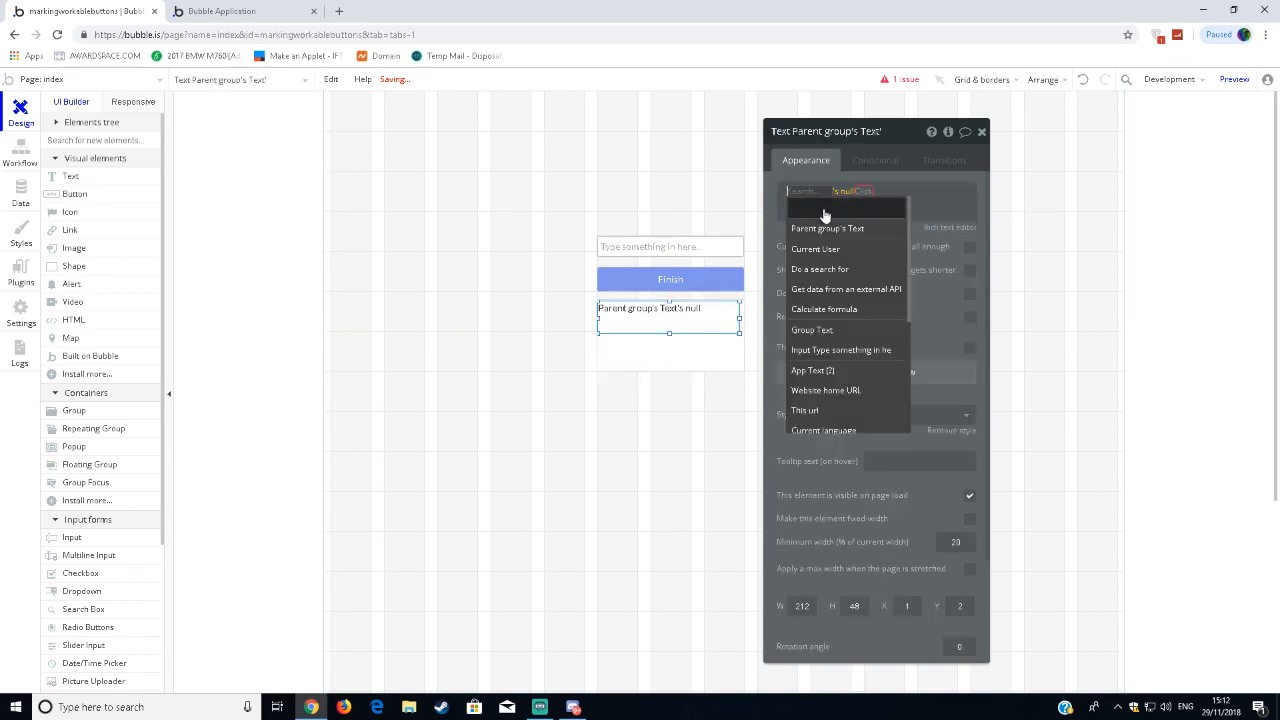
left_click(827, 228)
left_click(877, 209)
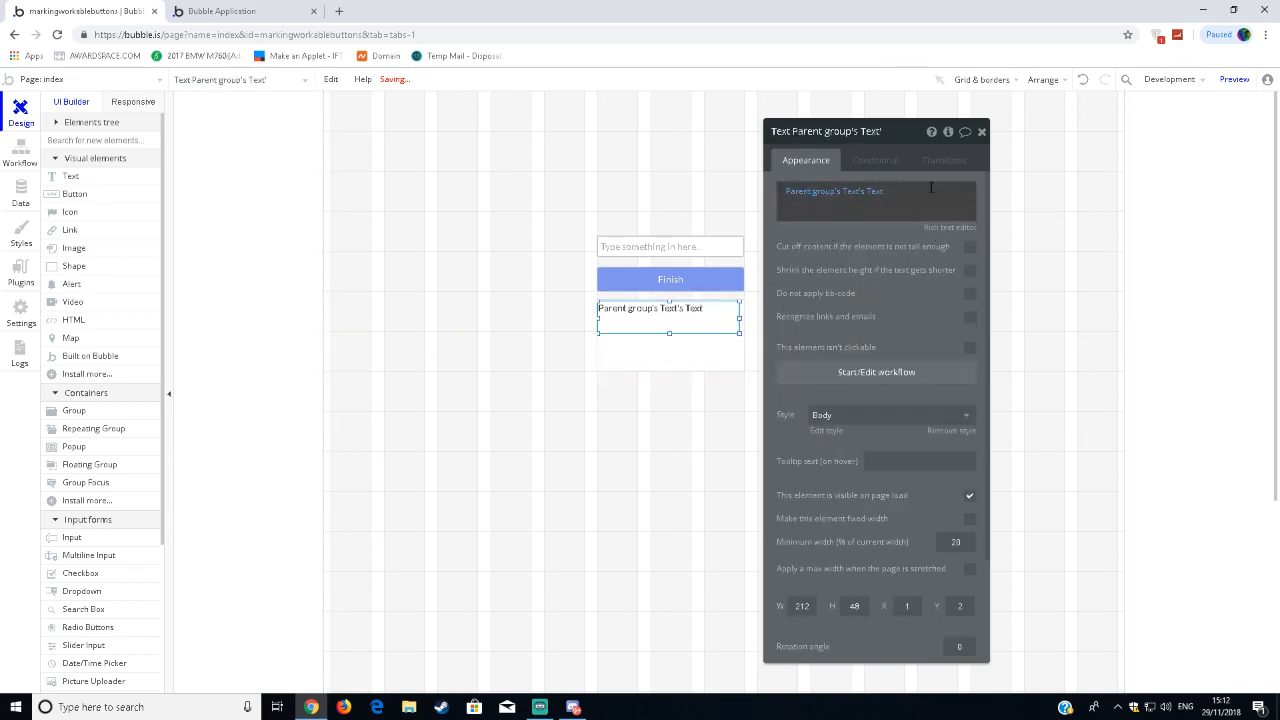
left_click(981, 131)
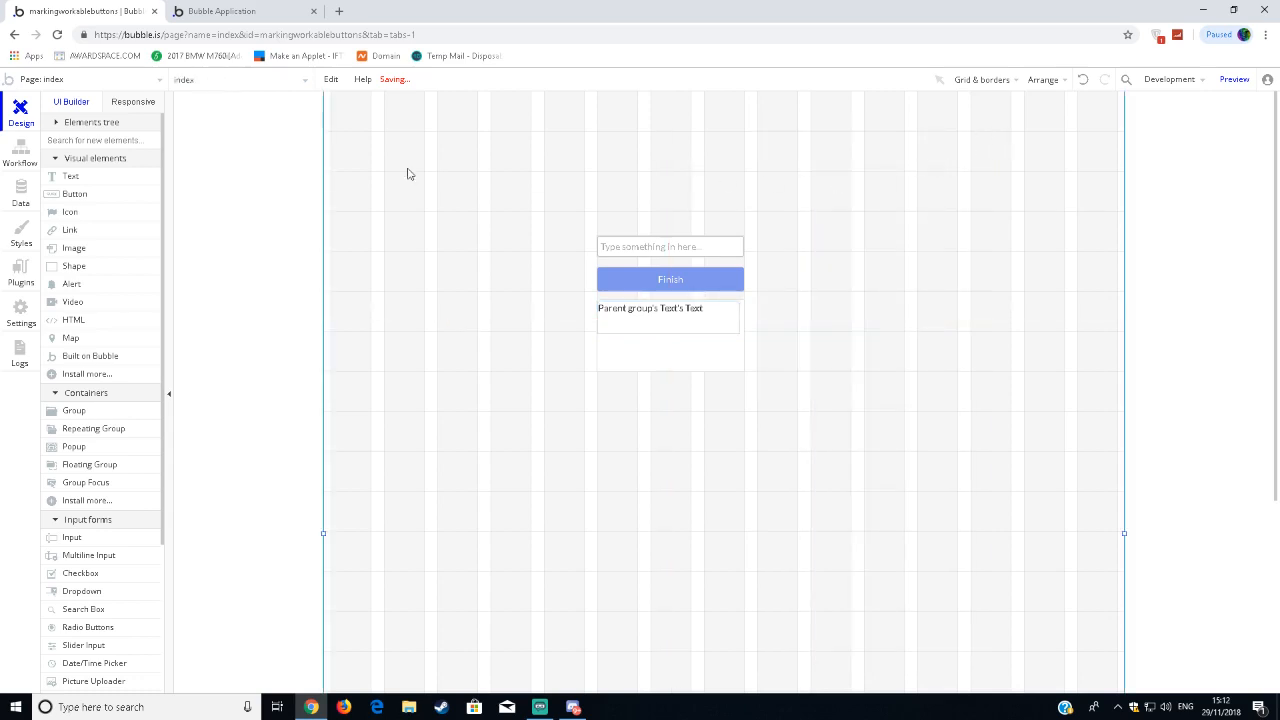
Look at the preview page, then return to the page editor.
left_click(244, 11)
left_click(146, 10)
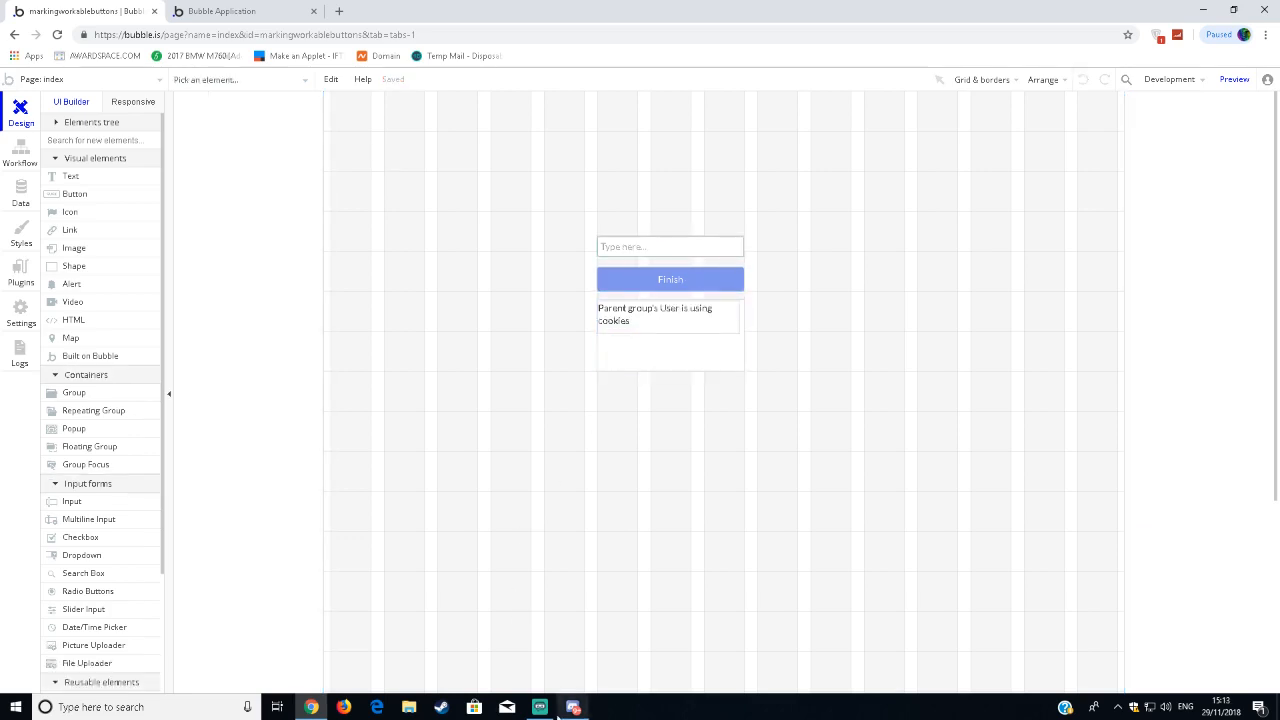
double_click(632, 252)
left_click(800, 235)
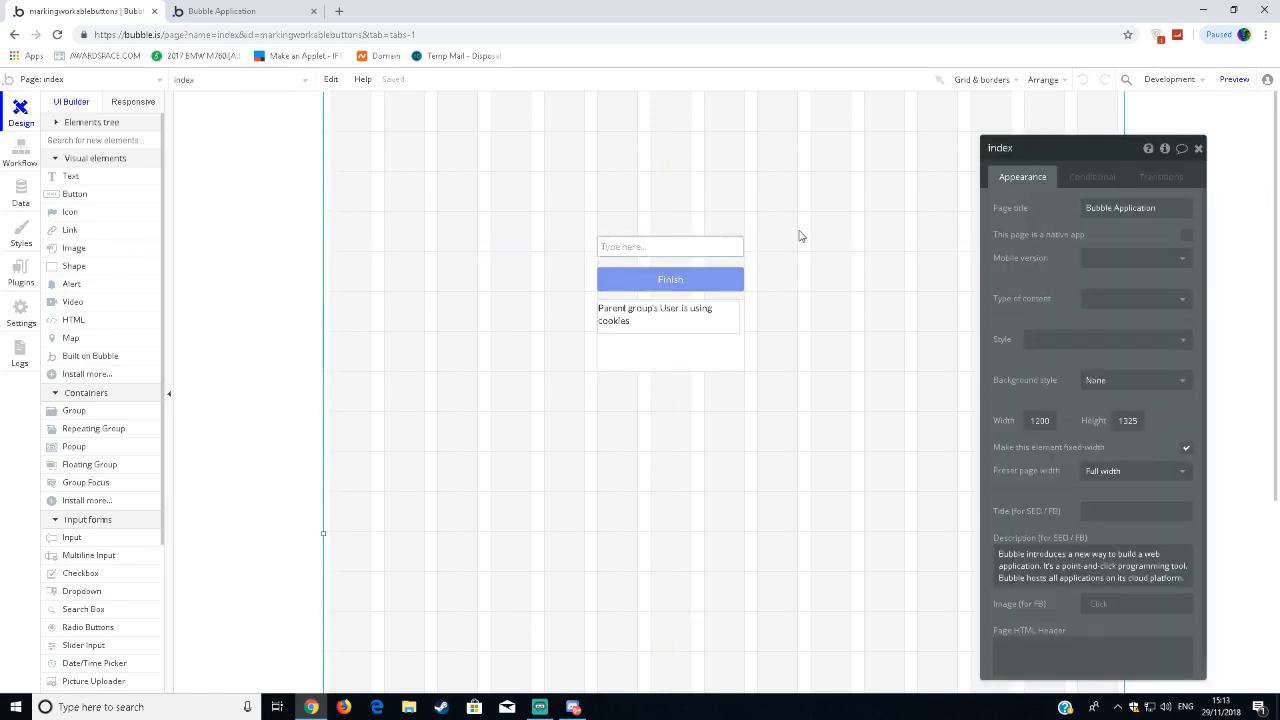
left_click(667, 320)
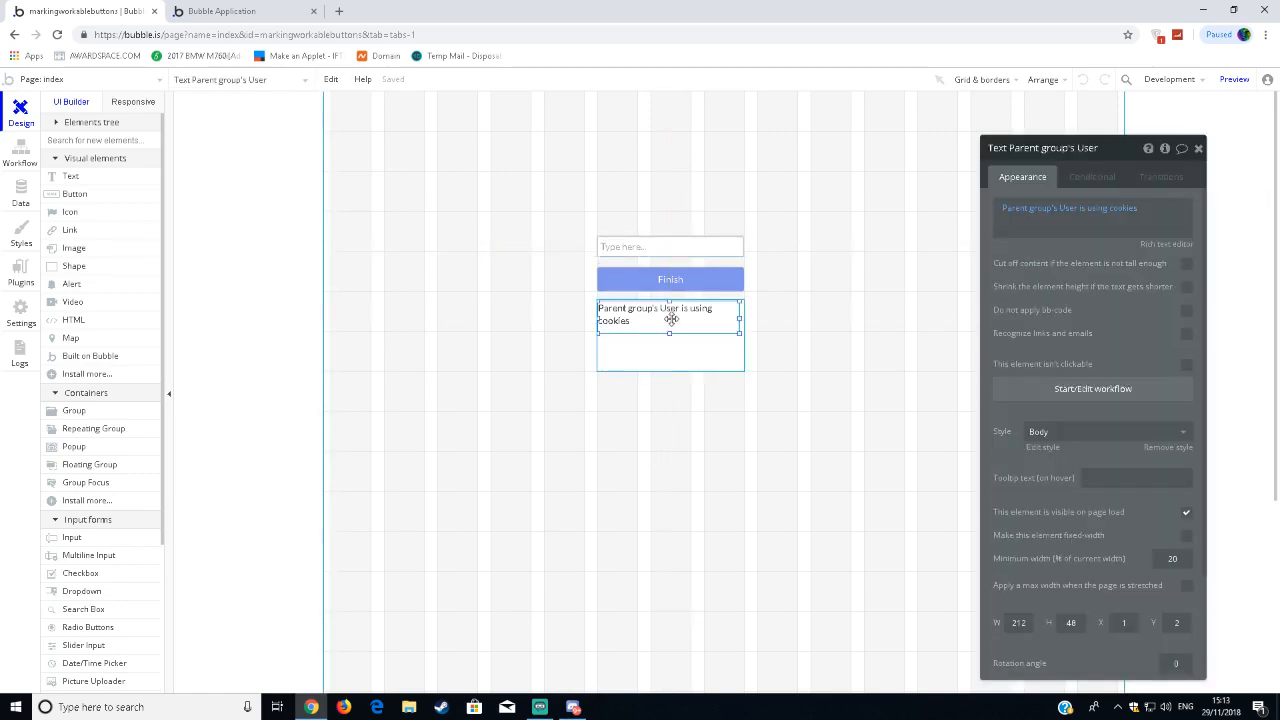
left_click(823, 277)
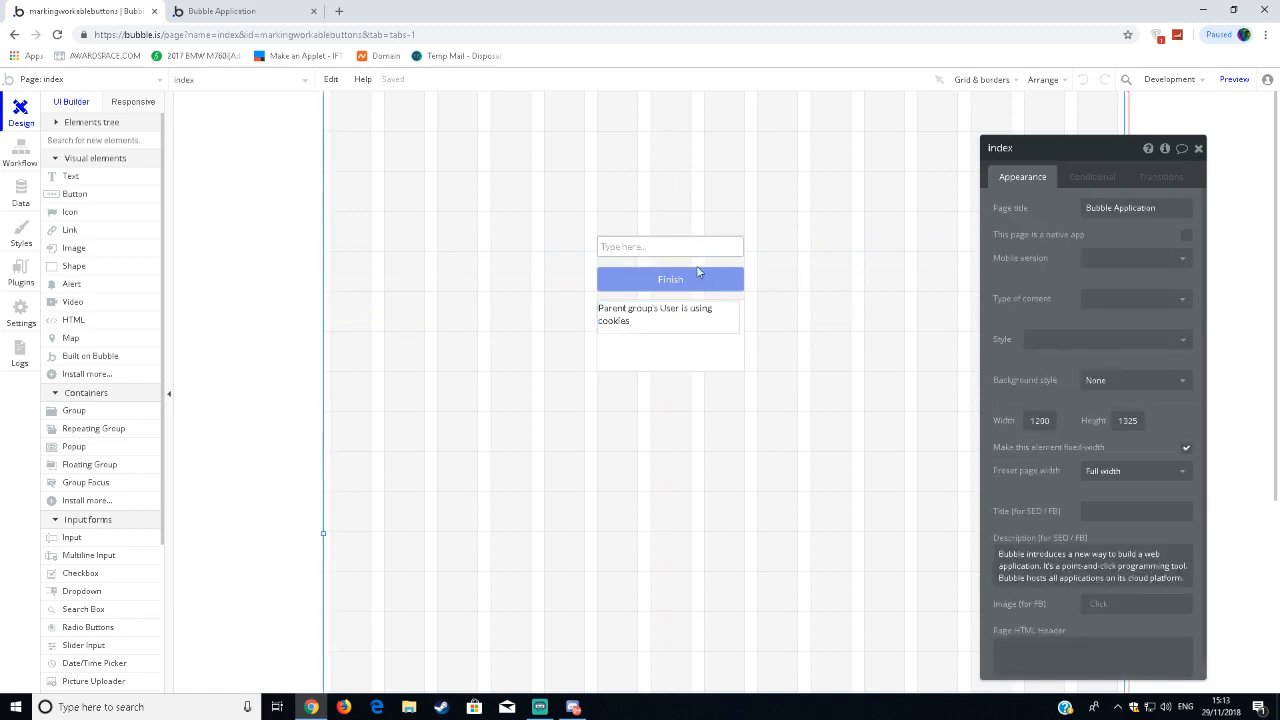
Open the Finish button's workflow and add a Create a new thing action with a new data type named Text.
left_click(698, 272)
left_click(1028, 266)
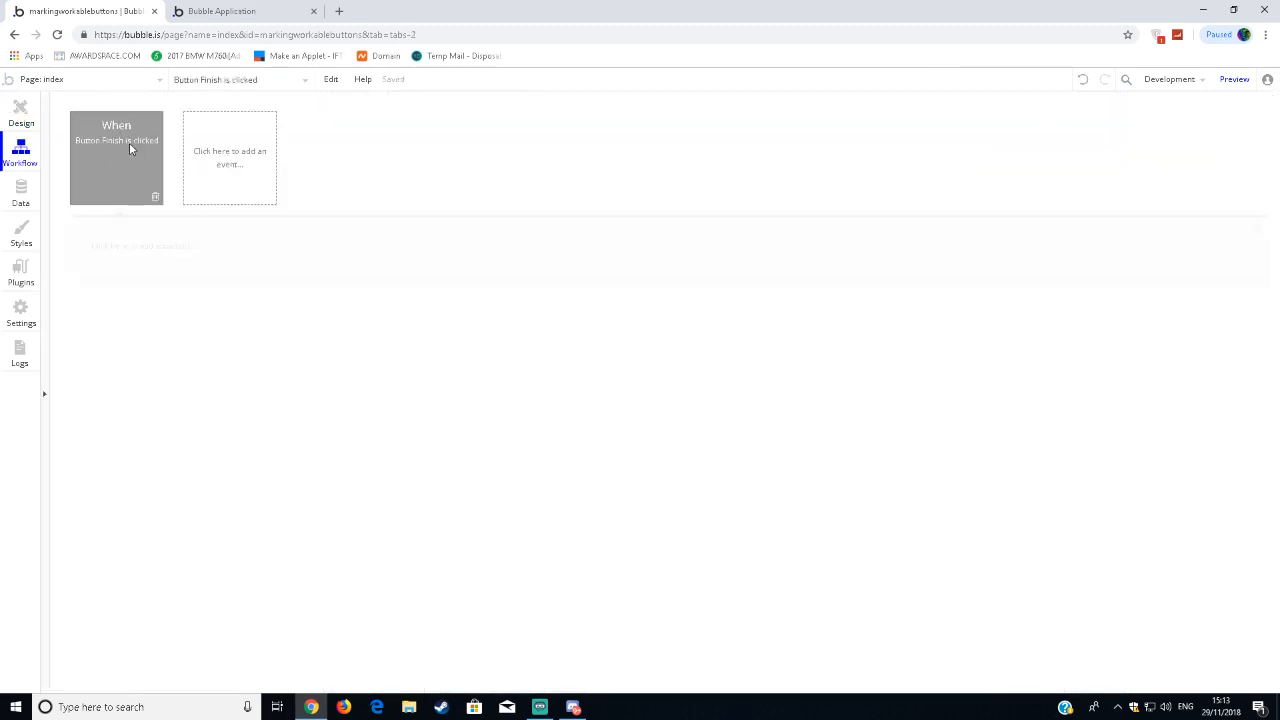
left_click(138, 245)
mouse_move(150, 316)
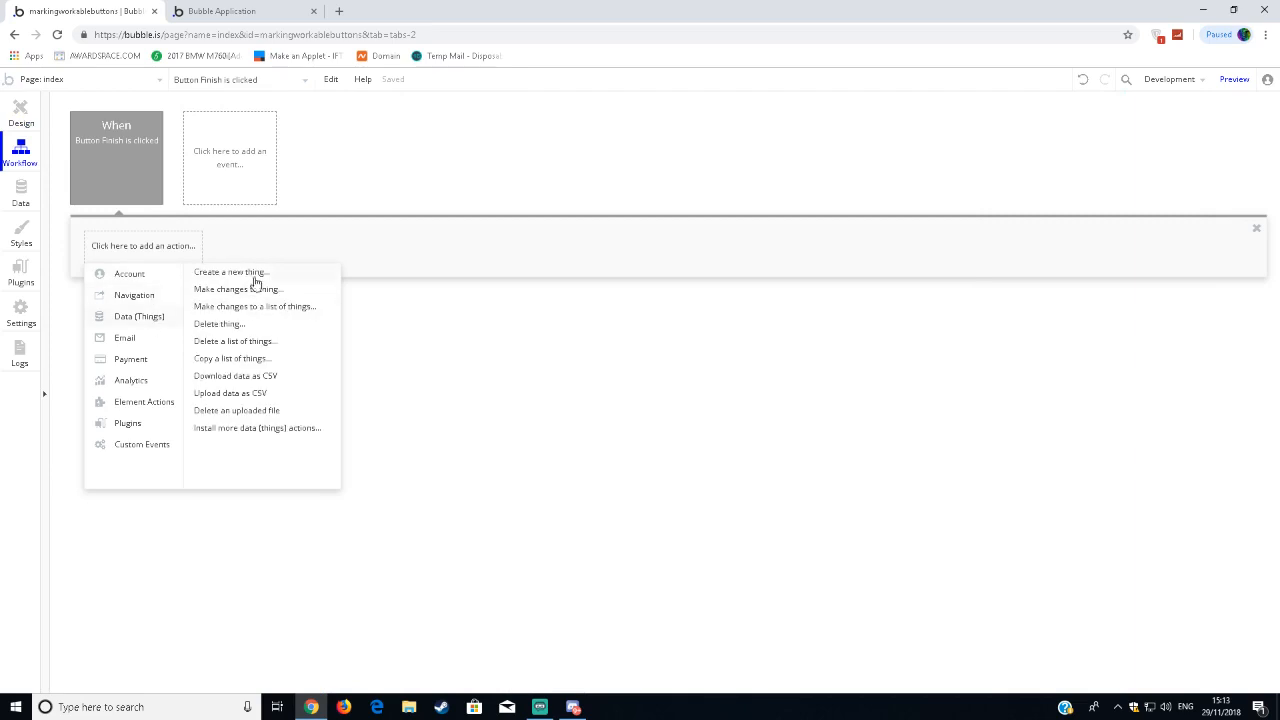
left_click(235, 272)
left_click(1130, 181)
left_click(1110, 203)
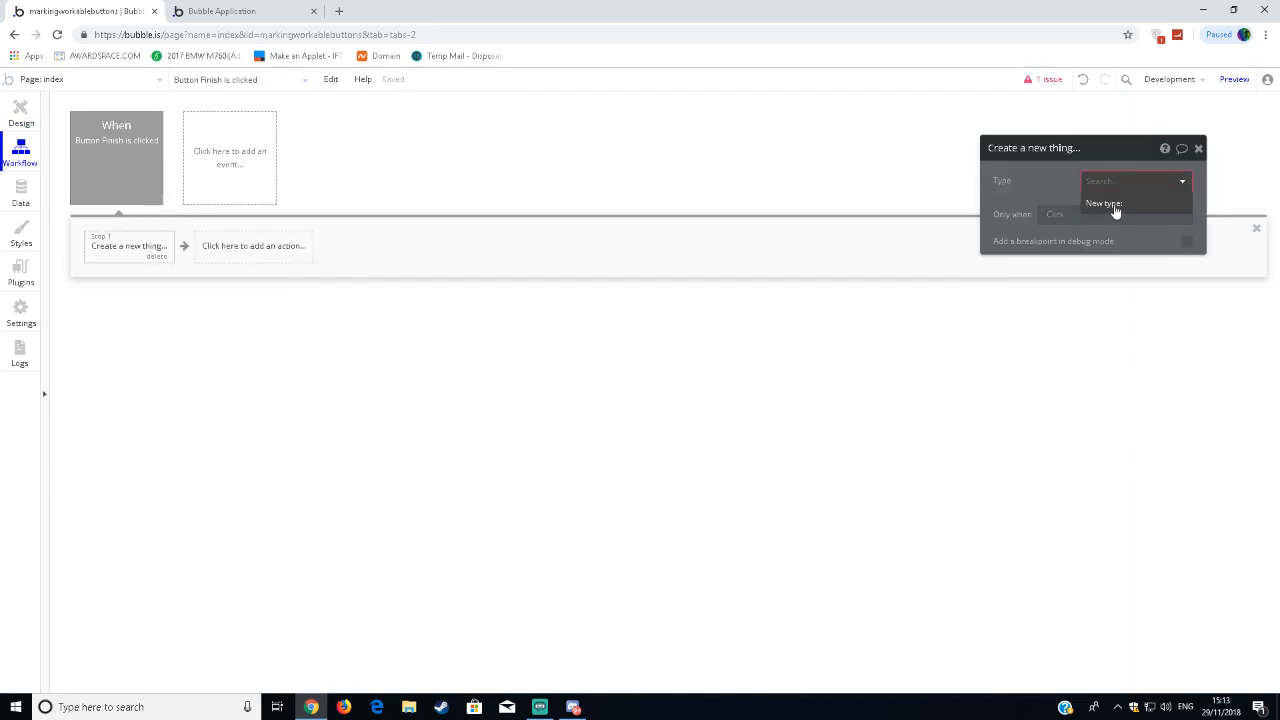
type("Text")
key("Return")
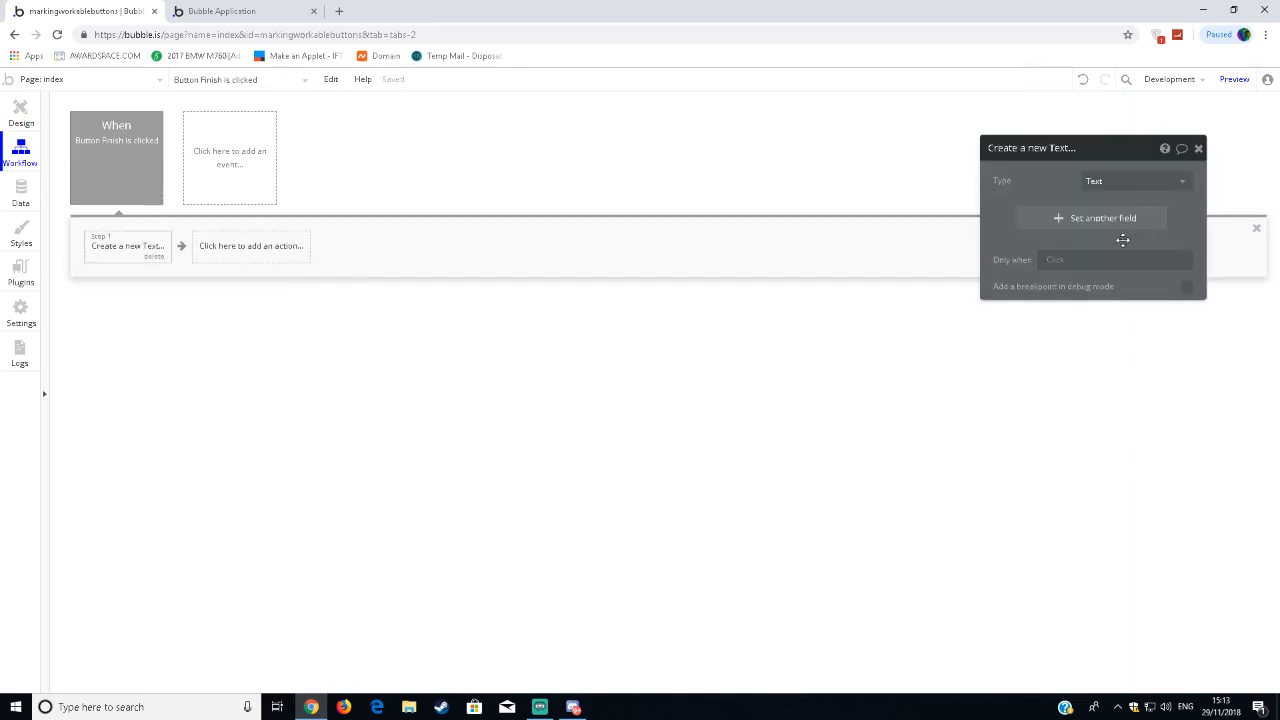
Add a new field named Text with field type text to the Create a new Text action.
left_click(1060, 218)
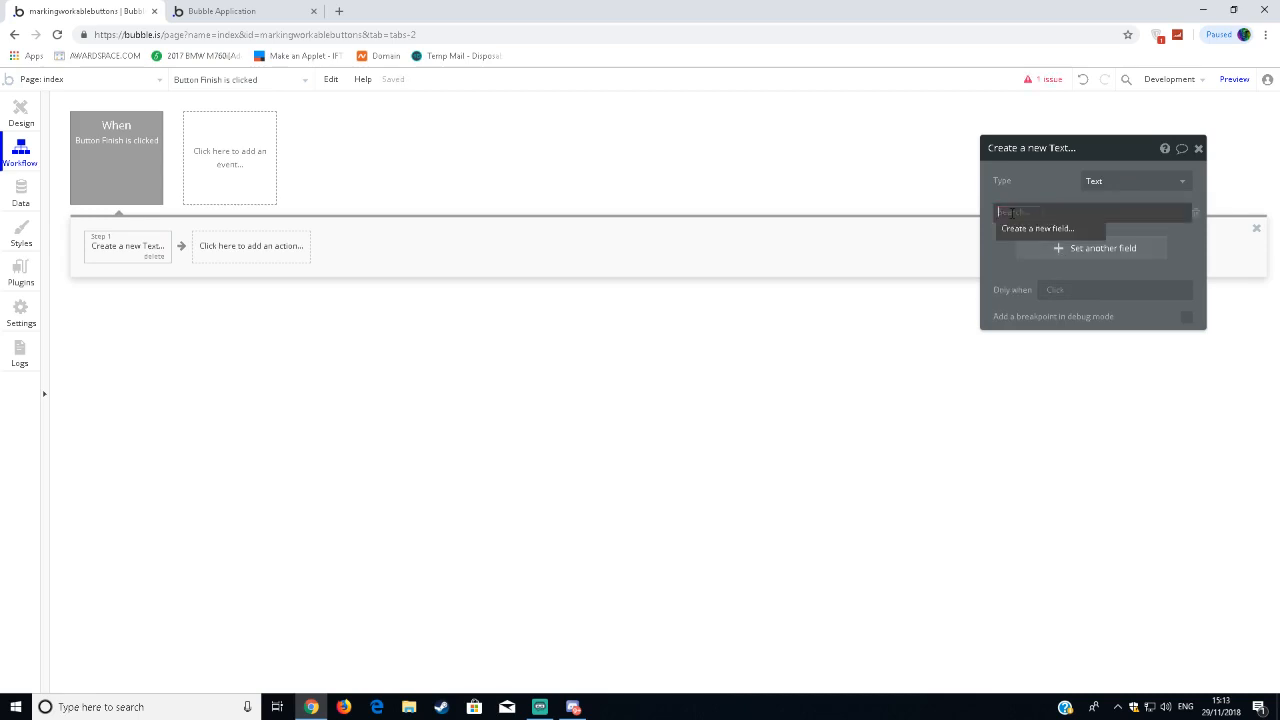
left_click(1022, 229)
type("Texty")
left_click(676, 199)
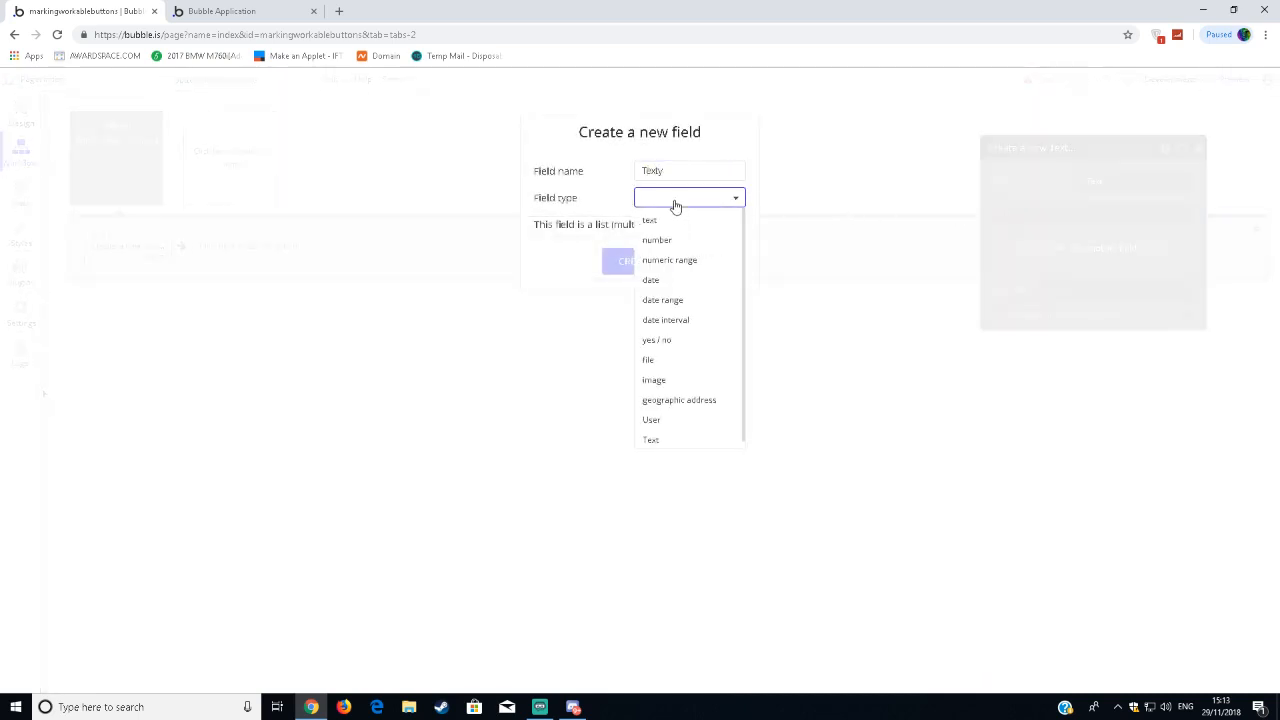
left_click(679, 175)
key("BackSpace")
left_click(677, 199)
left_click(672, 222)
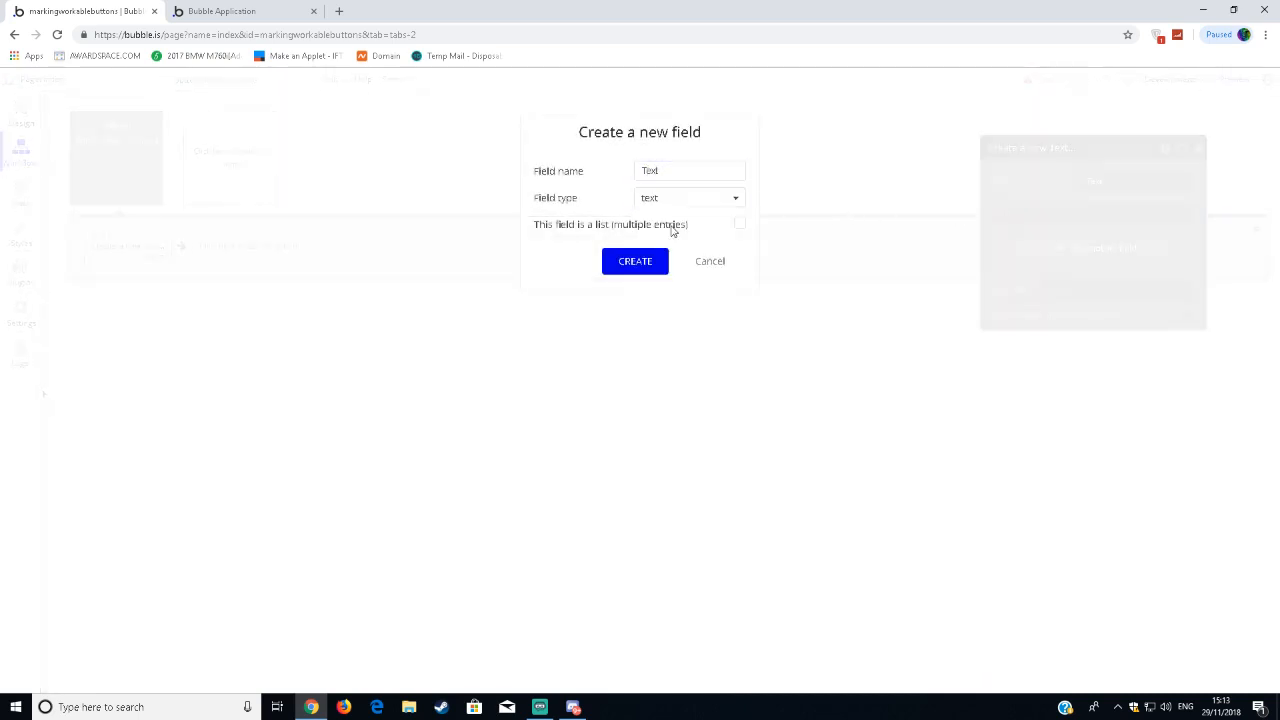
left_click(605, 272)
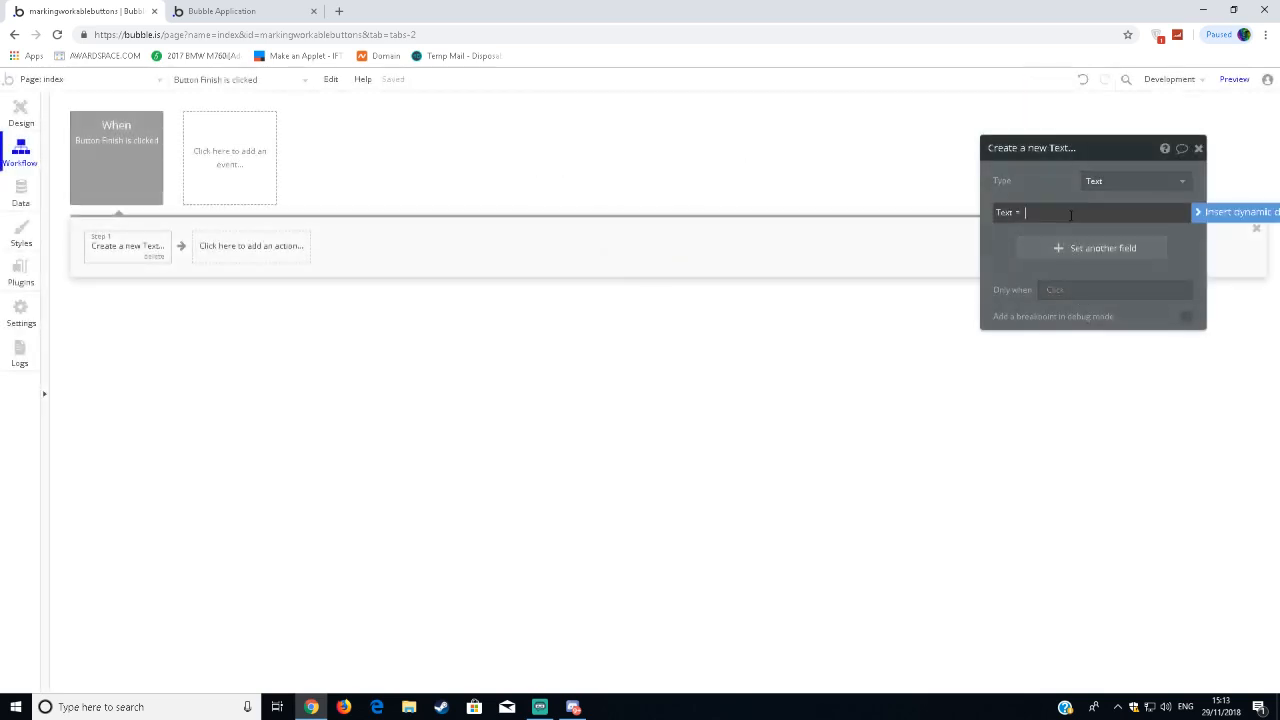
Set the action's Text field to Input A's value and close the action's properties.
left_click(1077, 211)
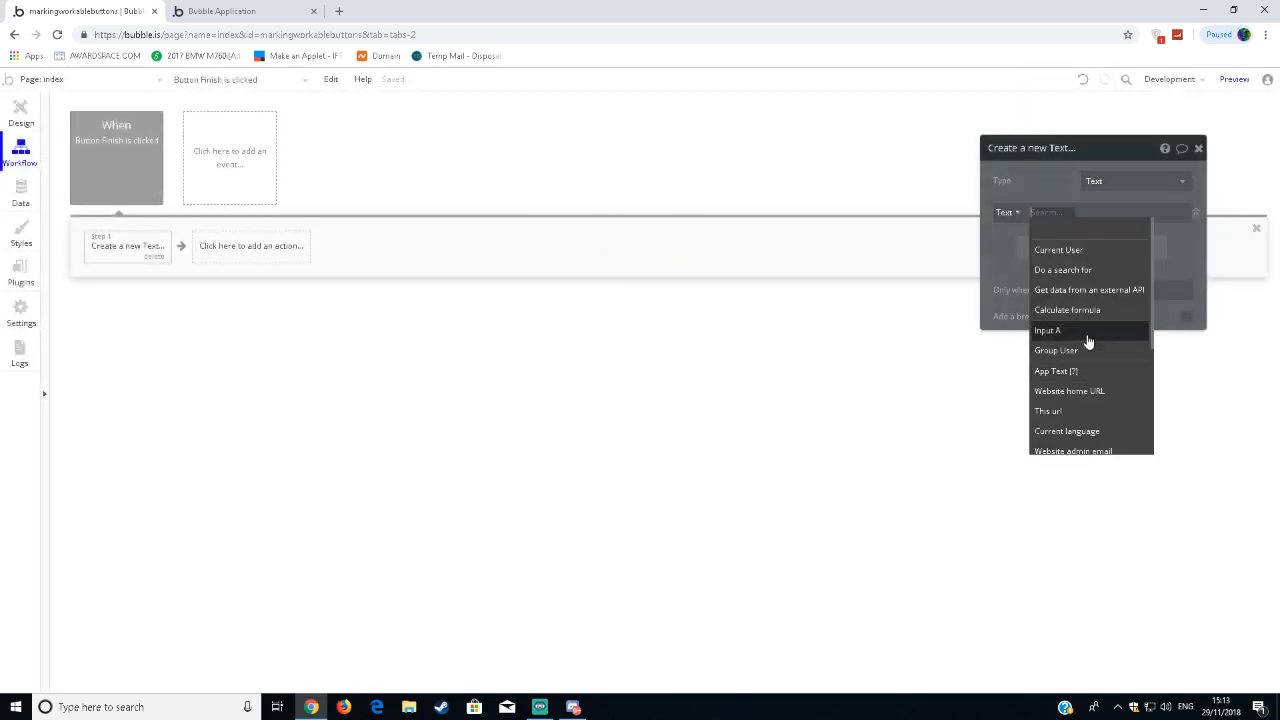
left_click(1089, 339)
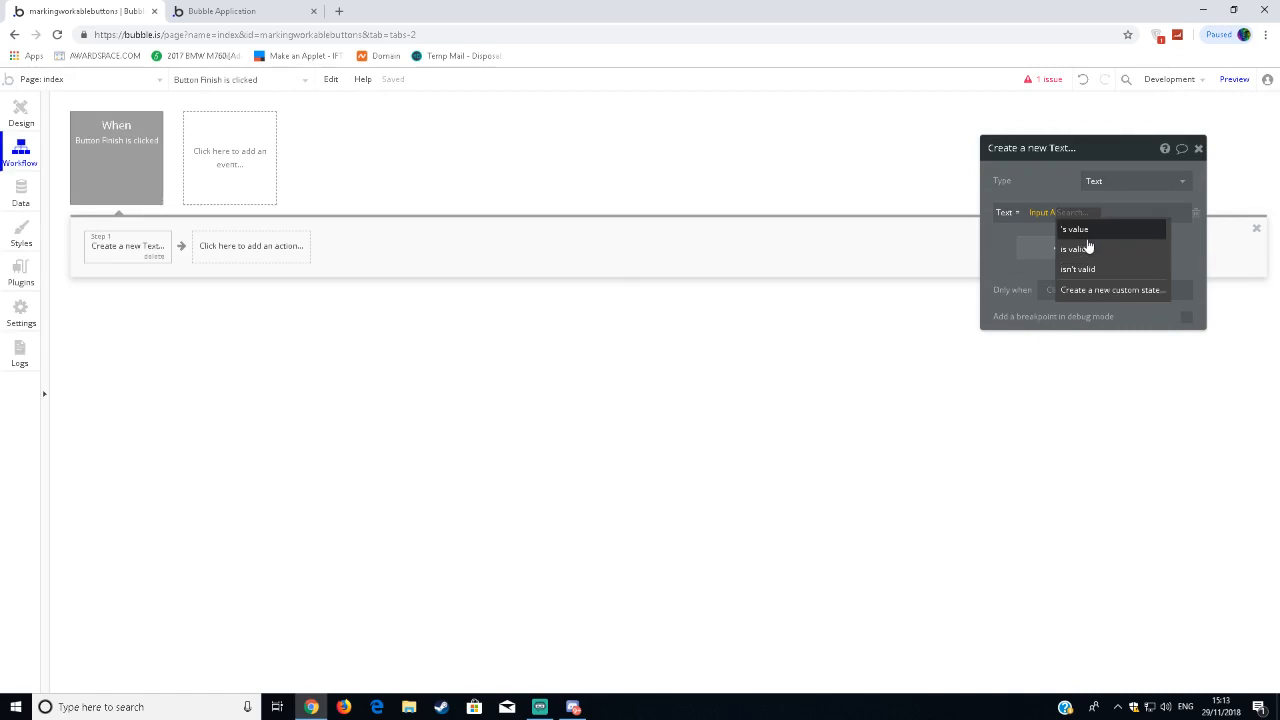
left_click(1052, 213)
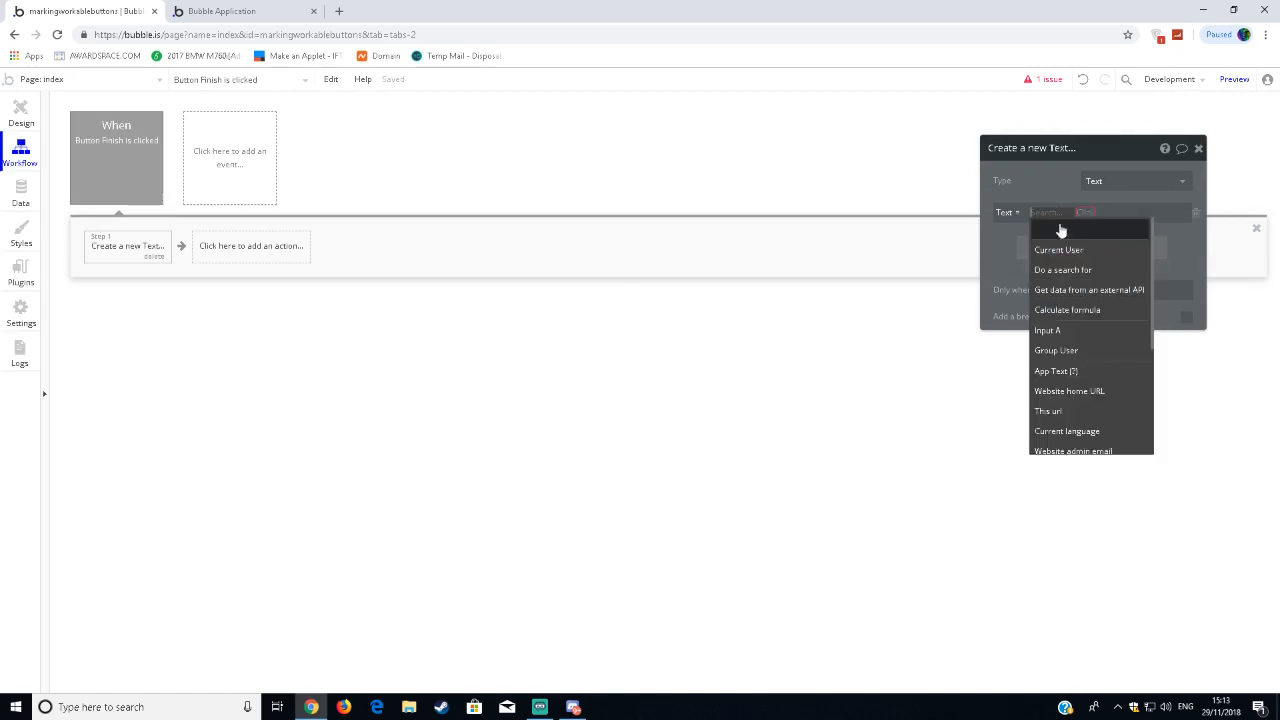
left_click(1078, 335)
left_click(1108, 230)
left_click(1198, 148)
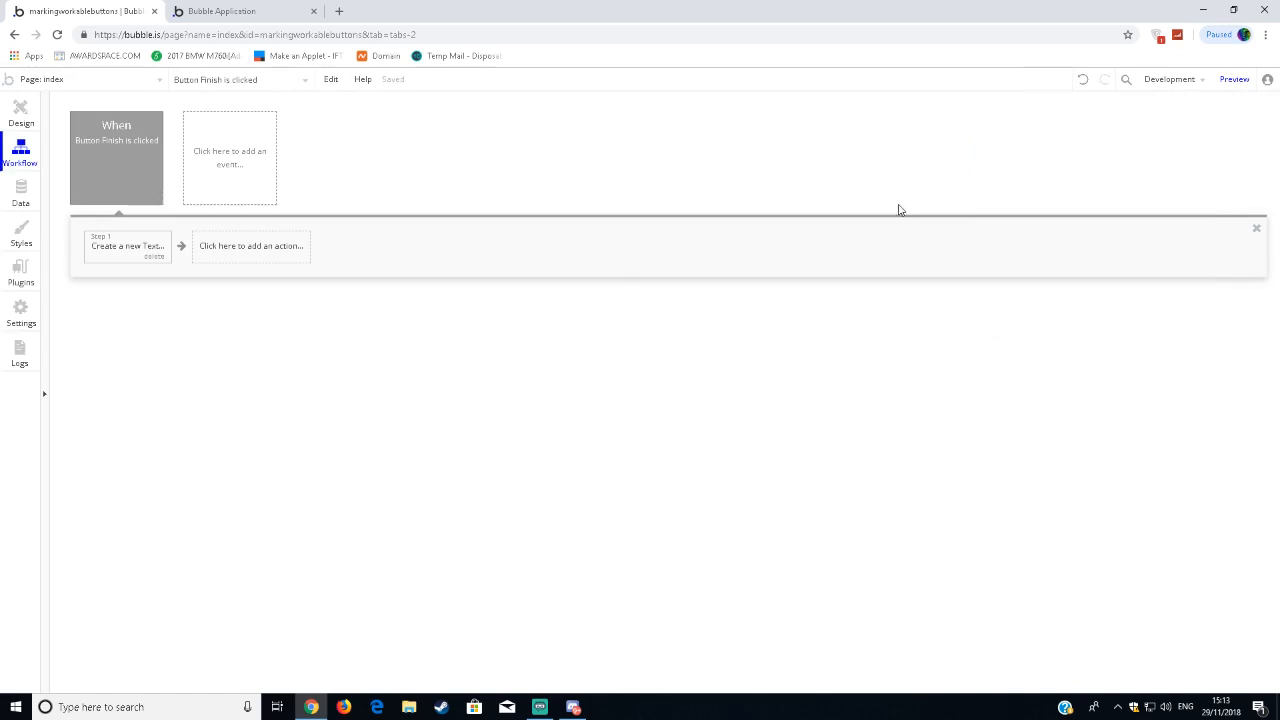
Return to the page design and set the type of content of the group below the Finish button to Text.
left_click(20, 112)
left_click(609, 328)
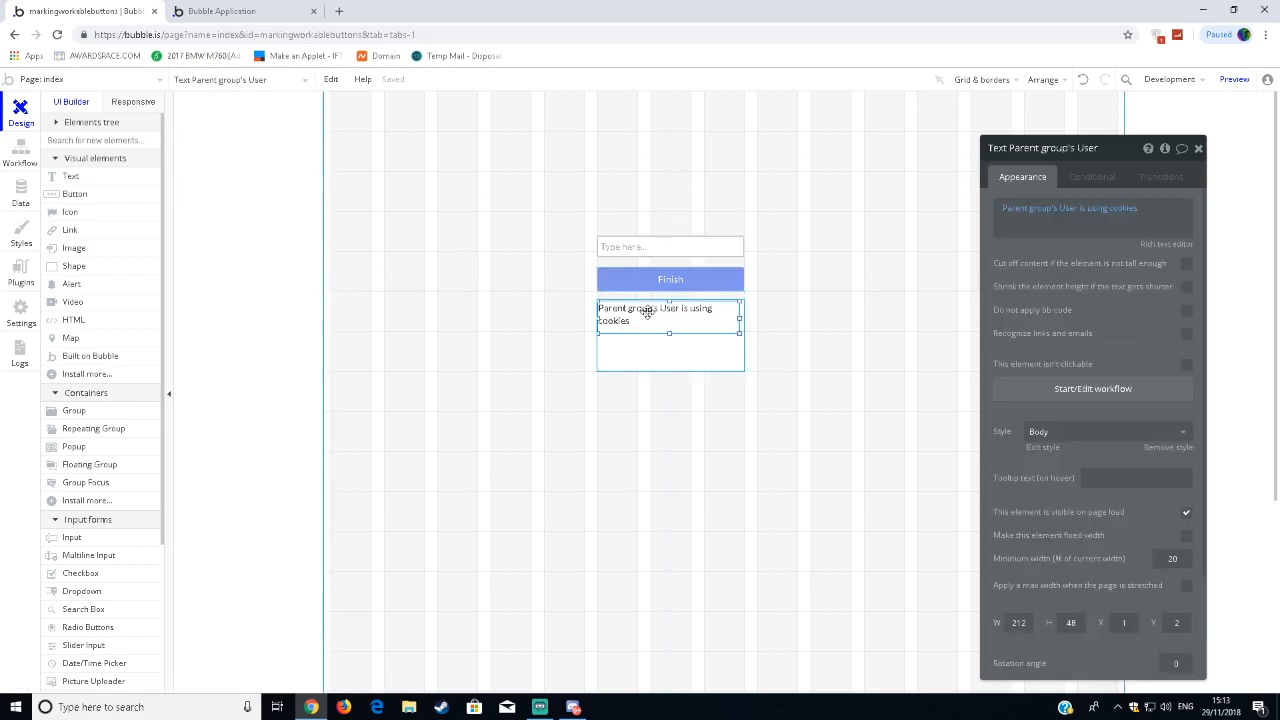
left_click(646, 346)
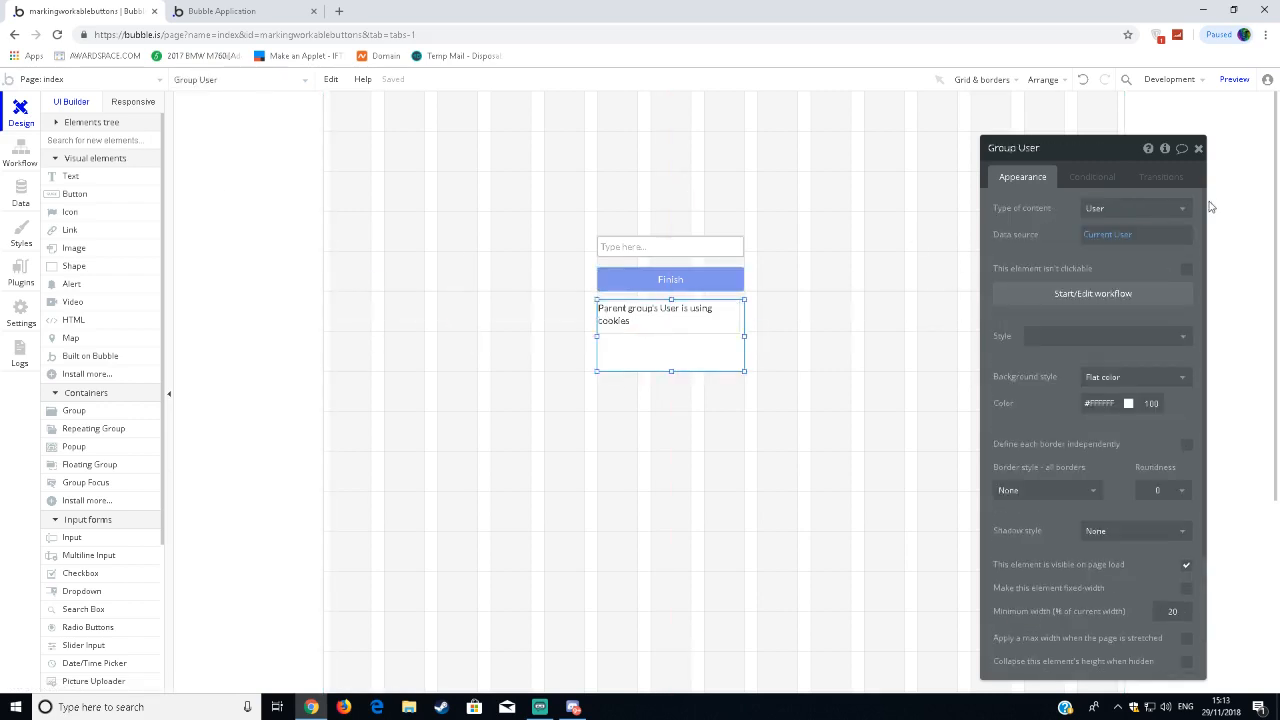
left_click(1165, 208)
left_click(1095, 270)
Set the group's data source to the first item of a search for Texts and close its properties.
left_click(1115, 234)
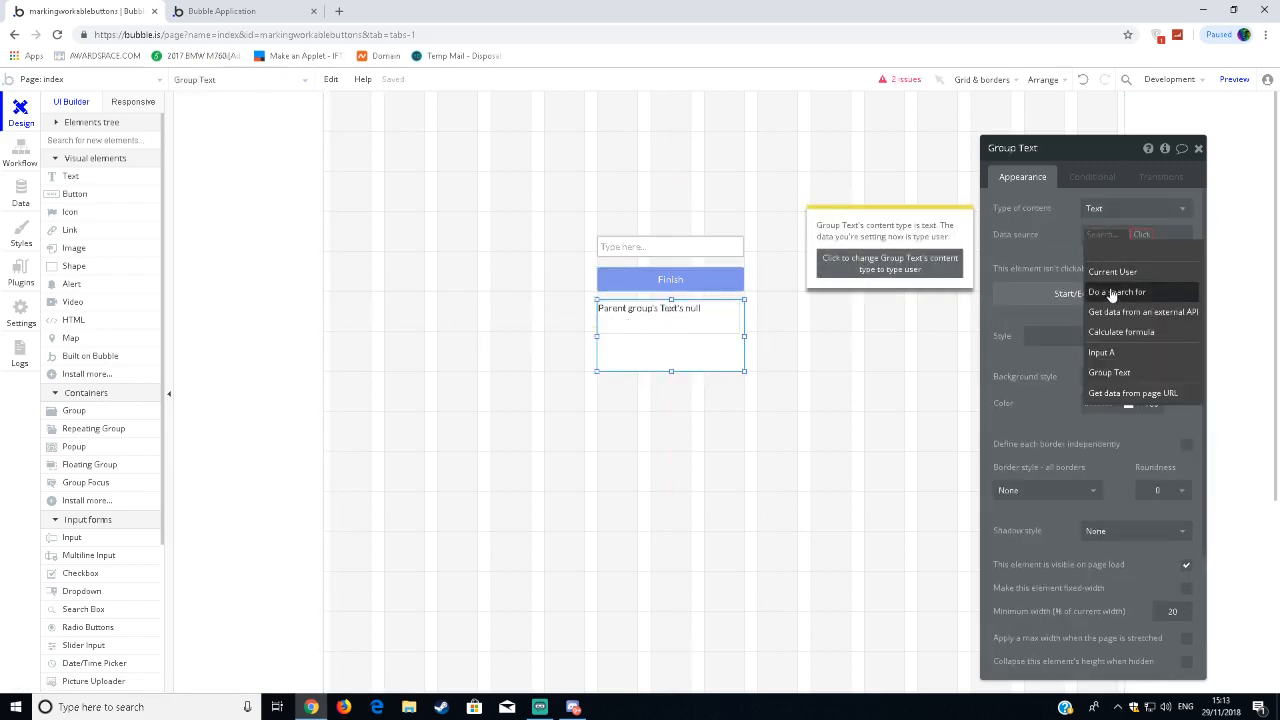
left_click(1112, 290)
left_click(905, 180)
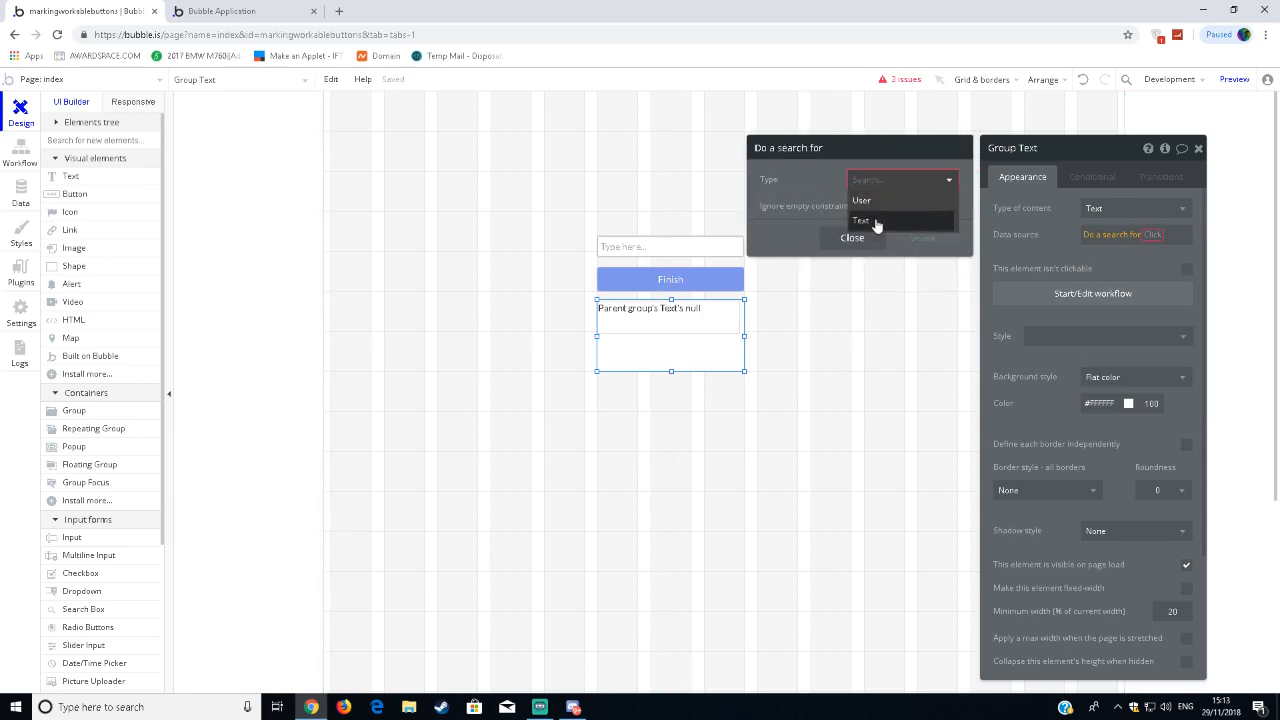
left_click(880, 222)
left_click(1167, 244)
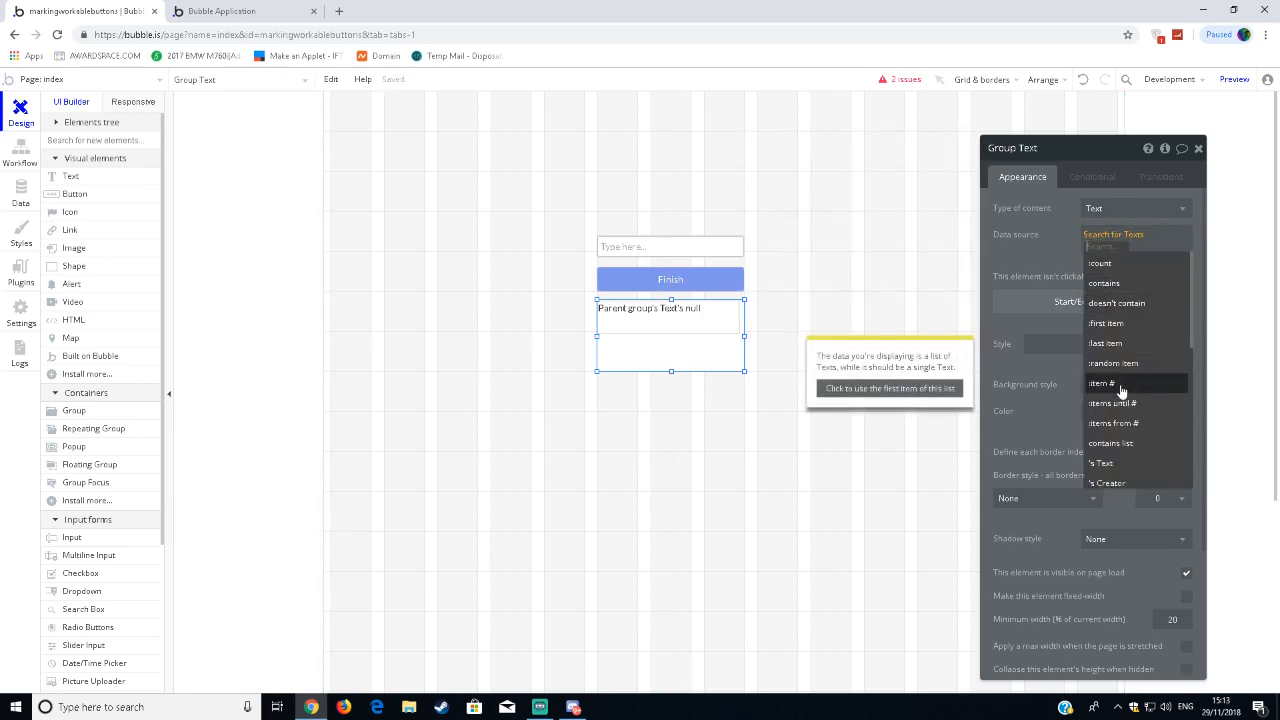
left_click(1115, 466)
left_click(1027, 265)
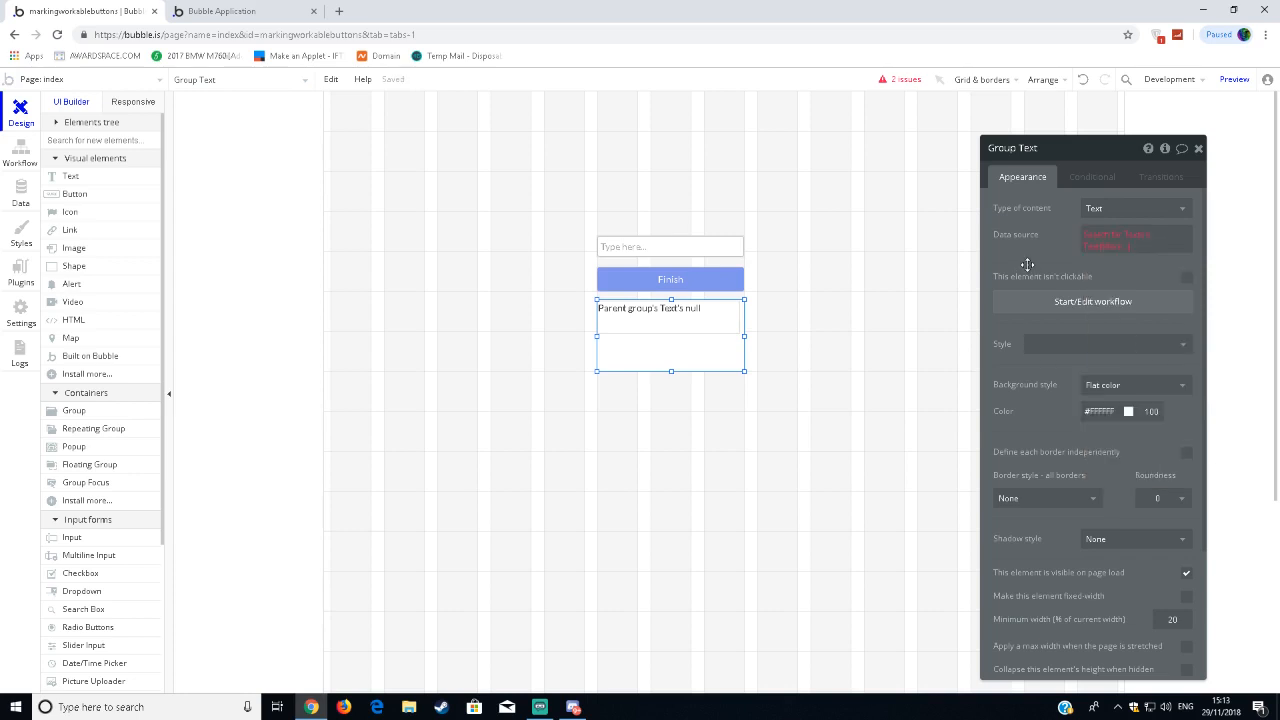
left_click(1101, 252)
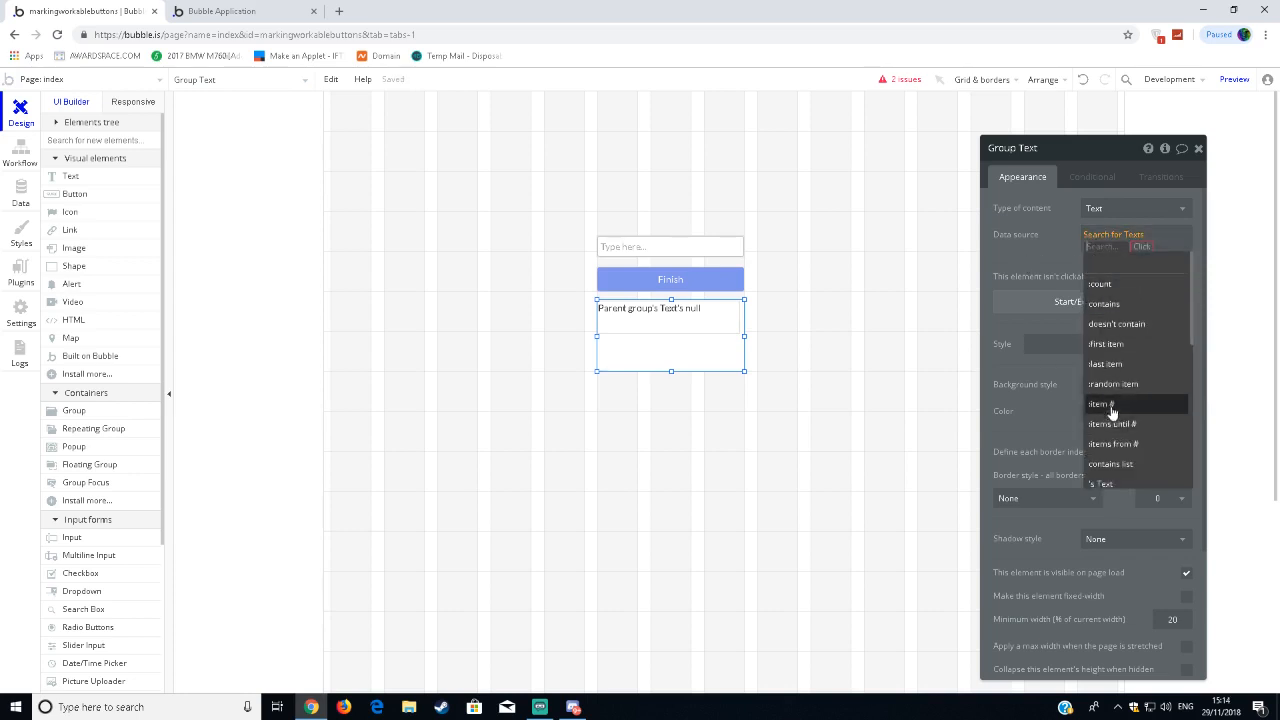
left_click(1112, 345)
left_click(1198, 148)
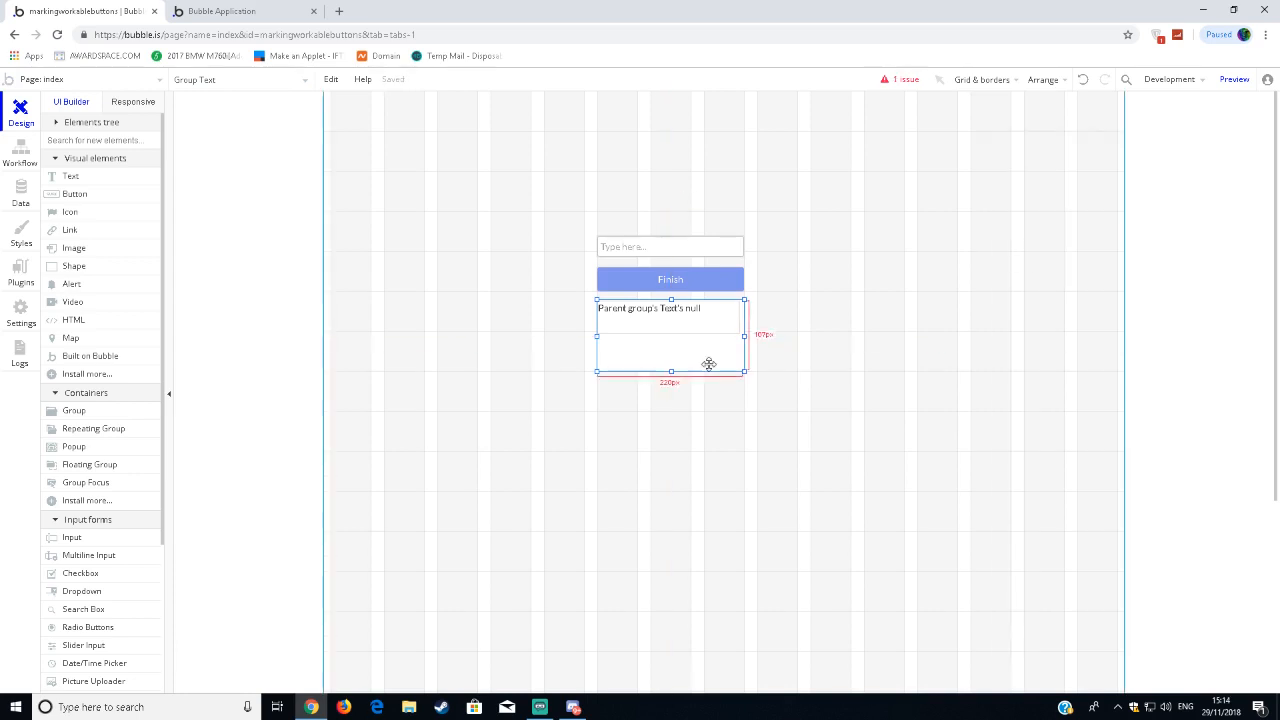
Make the text element inside the group display Parent group's Text's Text, then close its properties.
left_click(706, 329)
left_click(706, 329)
left_click(1062, 208)
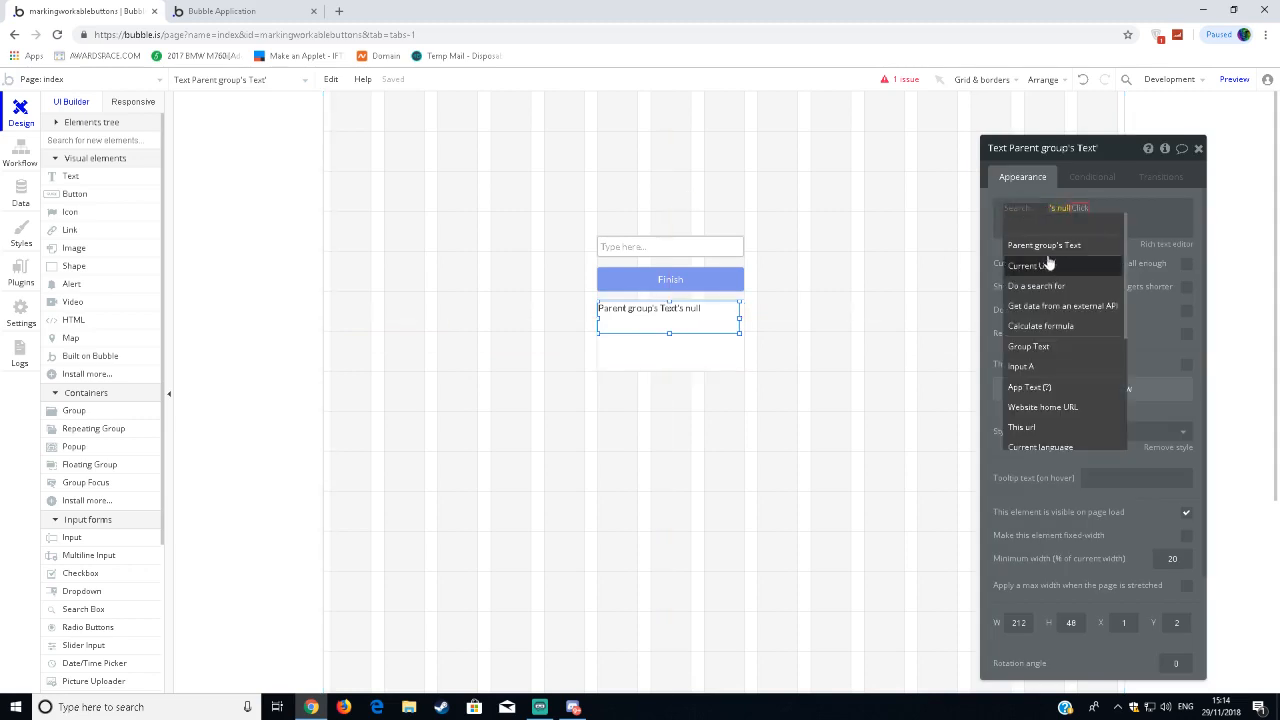
left_click(1044, 245)
left_click(1067, 258)
left_click(1198, 148)
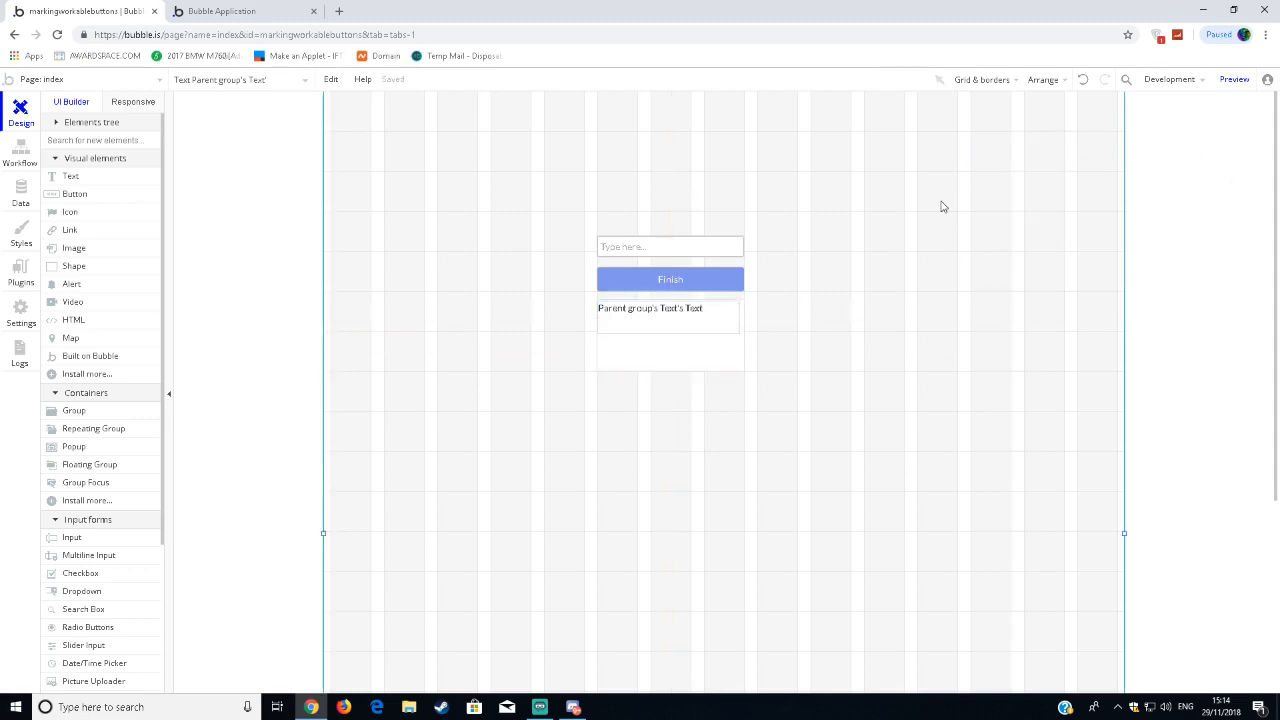
left_click(943, 206)
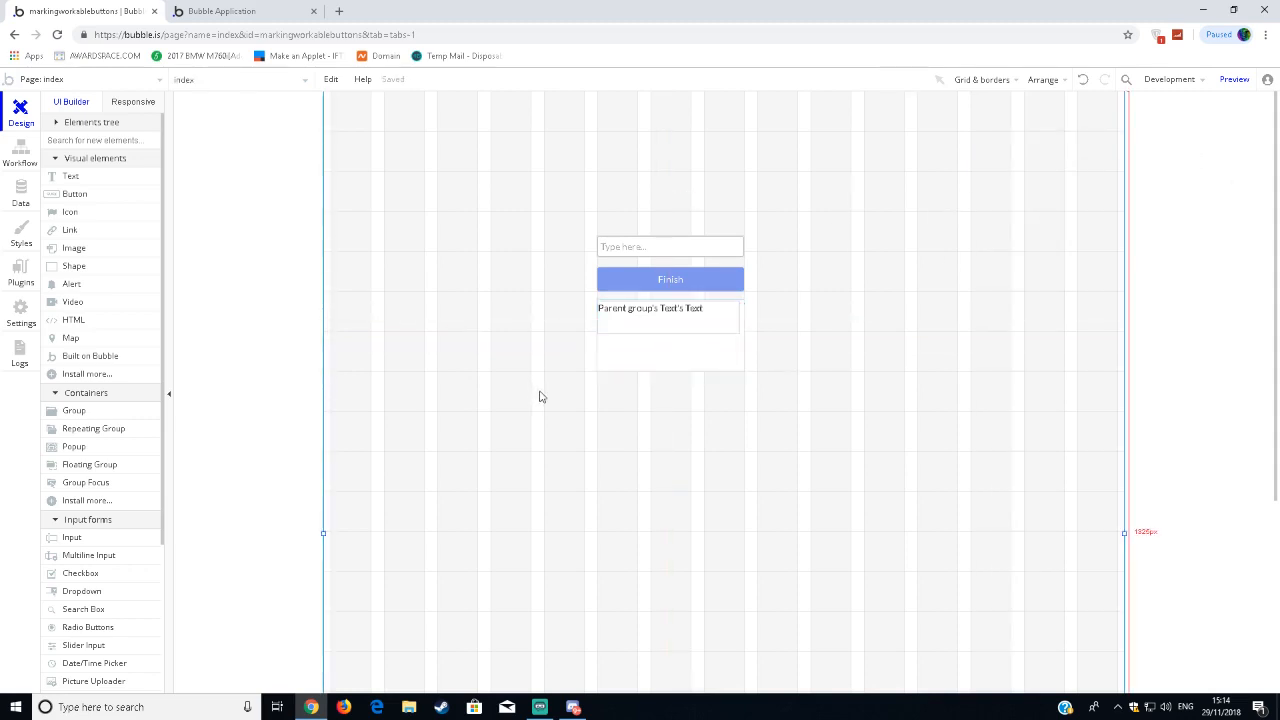
Reload the preview page, enter Test in the input, and submit it with the Finish button.
left_click(270, 10)
left_click(354, 85)
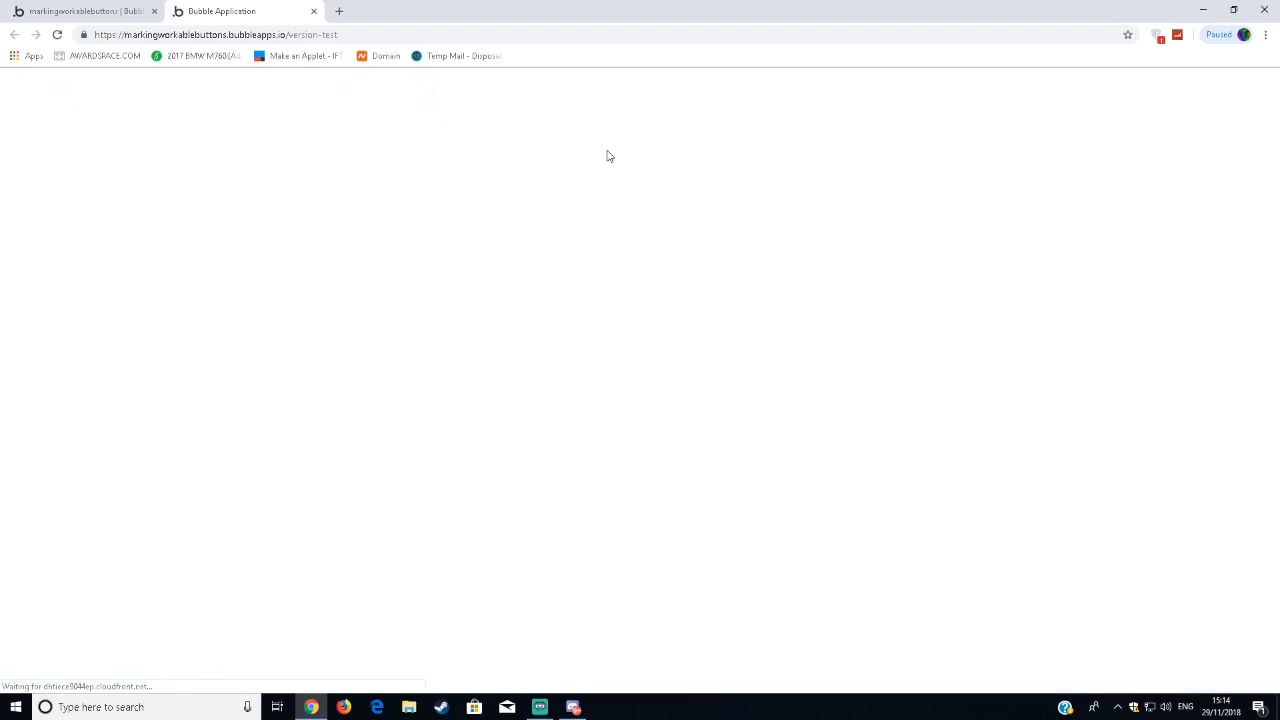
left_click(614, 220)
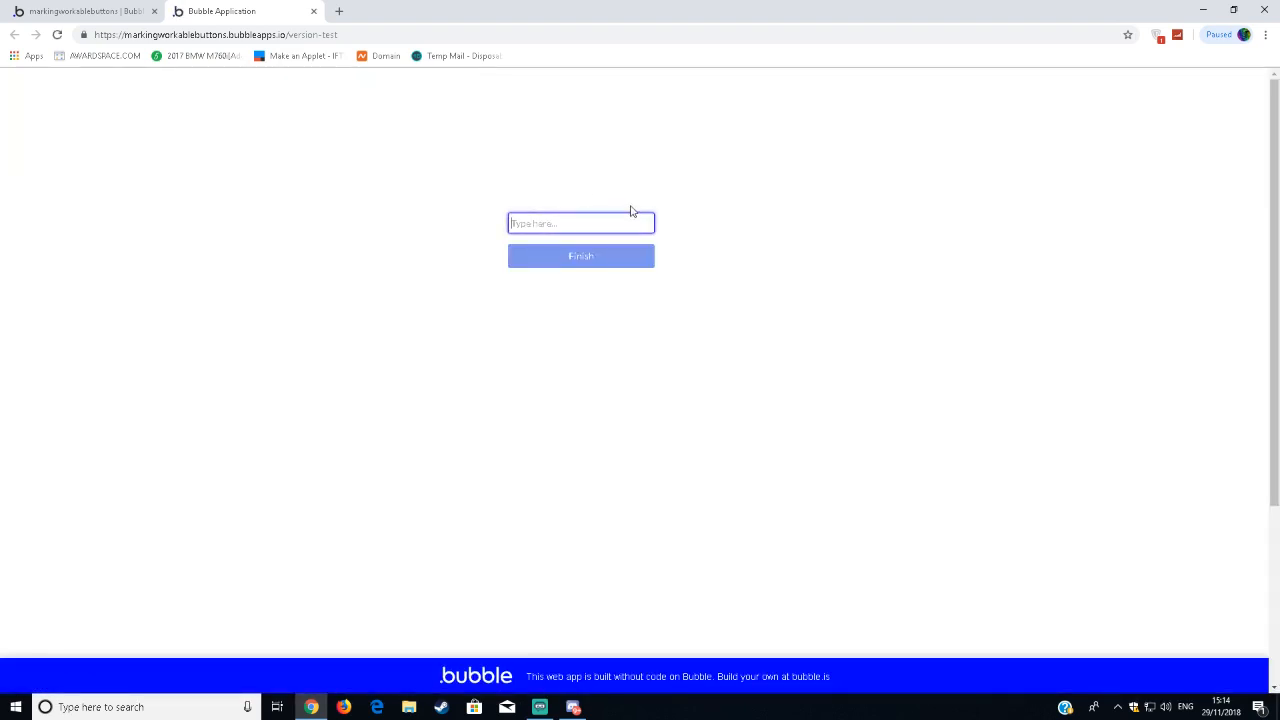
type("Test")
left_click(596, 264)
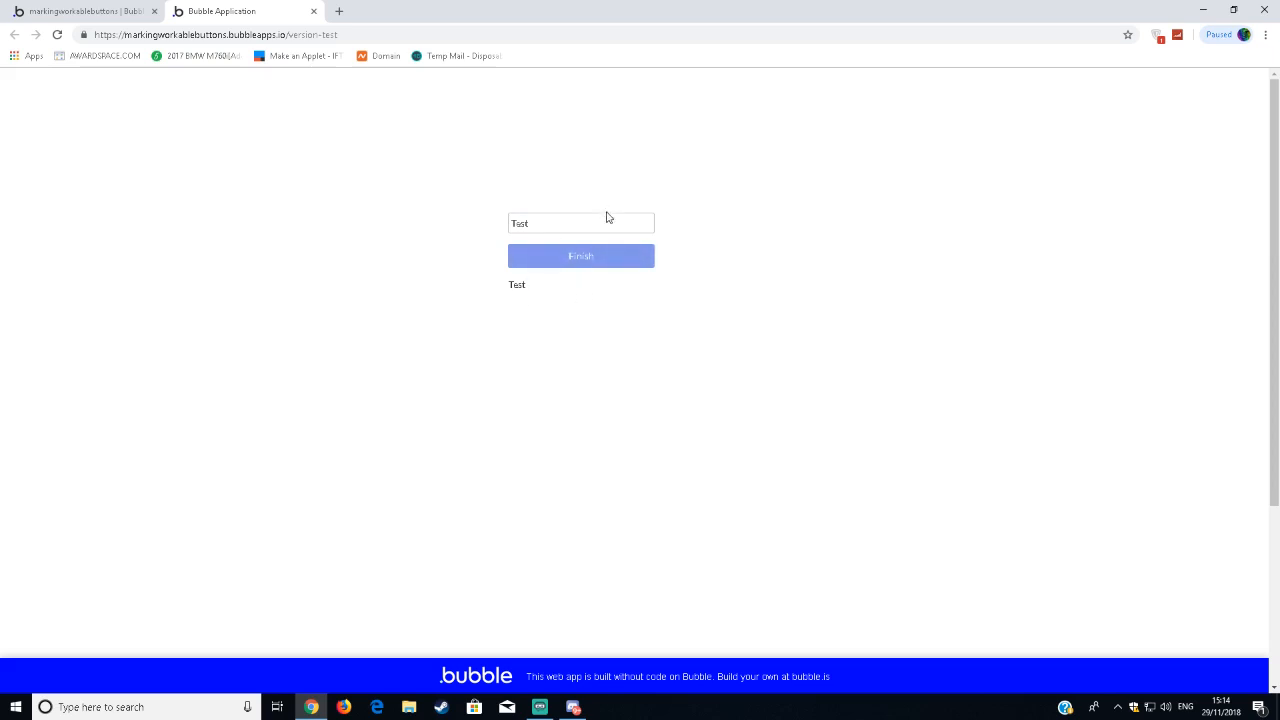
Replace the preview input's text with You and submit it with the Finish button.
left_click_drag(606, 217, 475, 222)
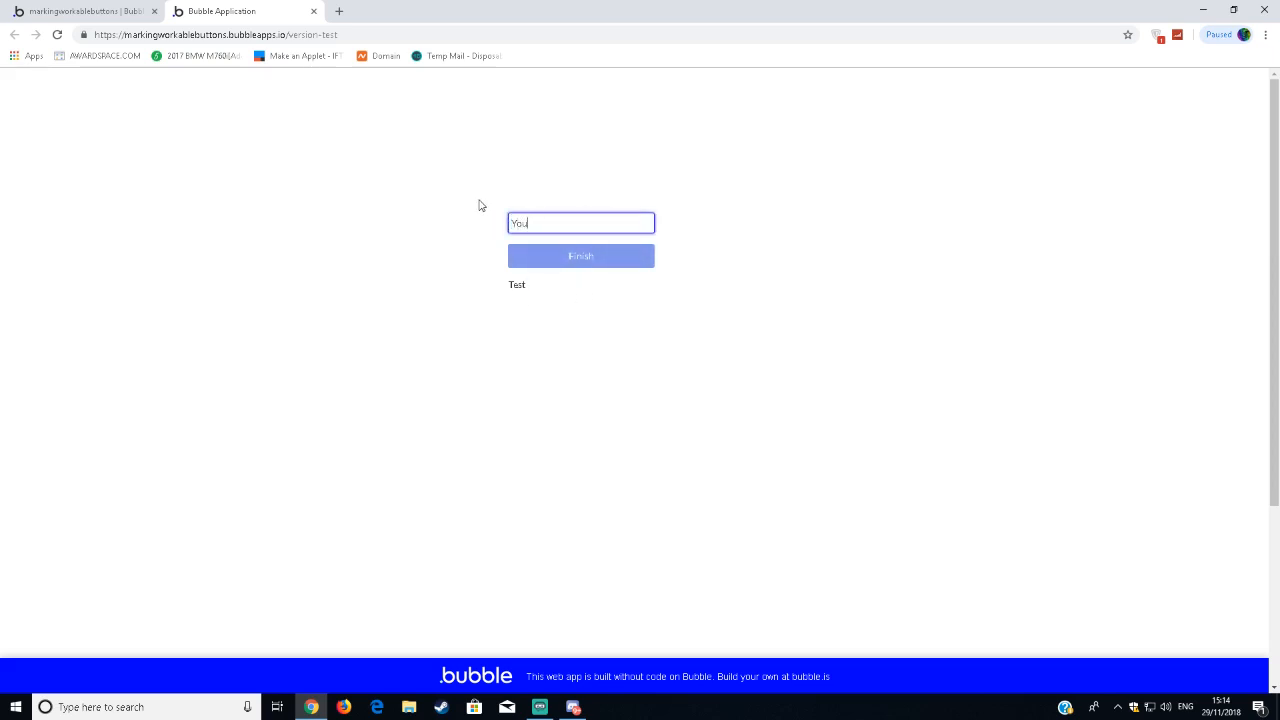
type("You")
left_click(479, 205)
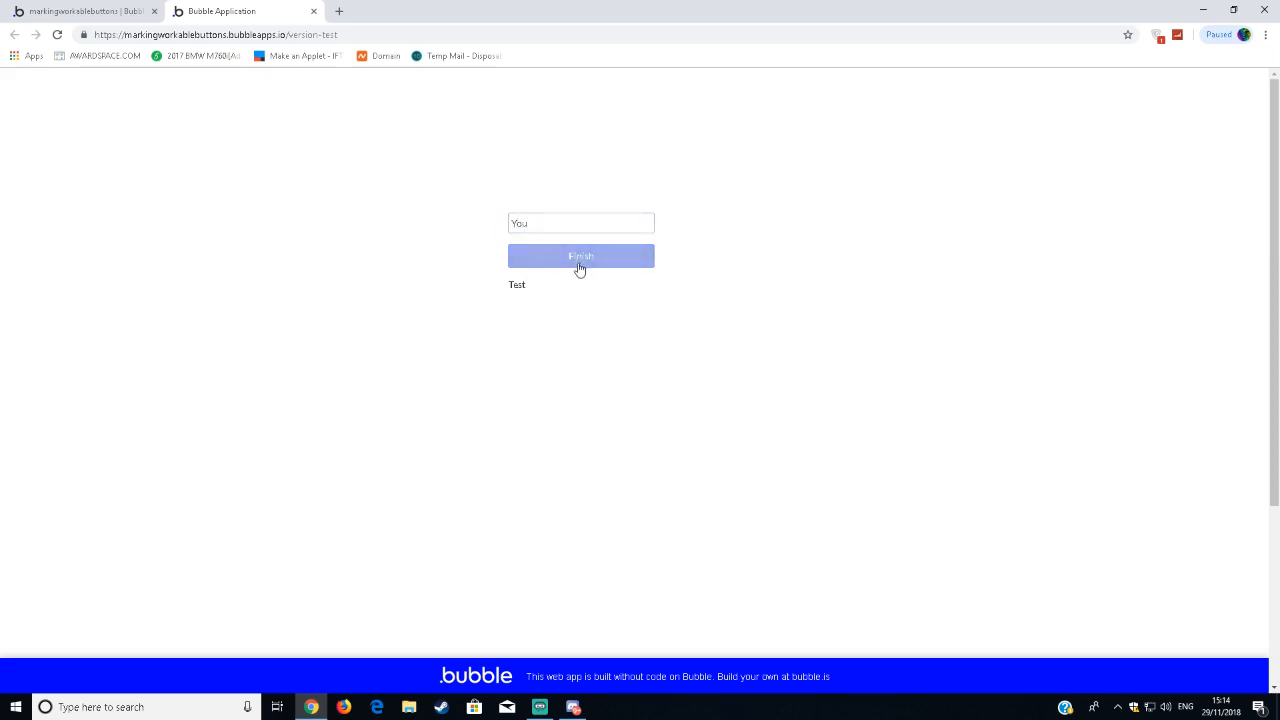
Add a Reset relevant inputs action after the Create a new Text step in the Finish button's workflow, and close its properties.
left_click(63, 8)
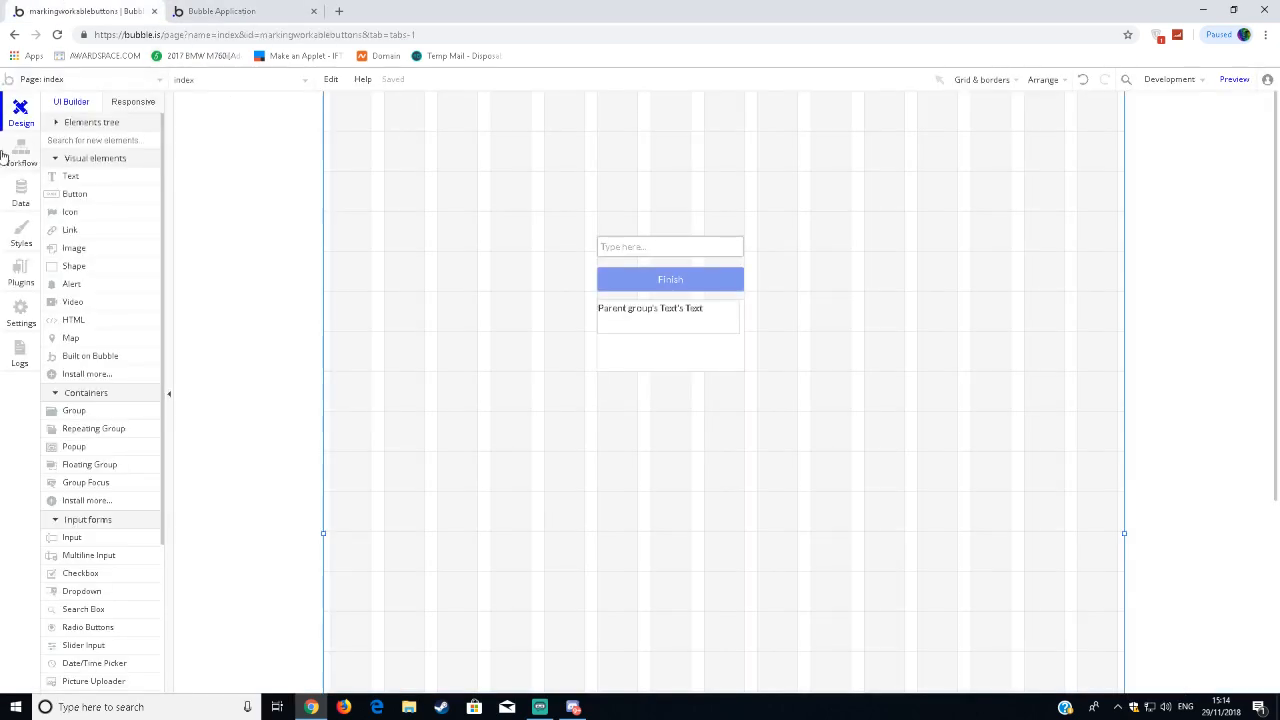
left_click(610, 289)
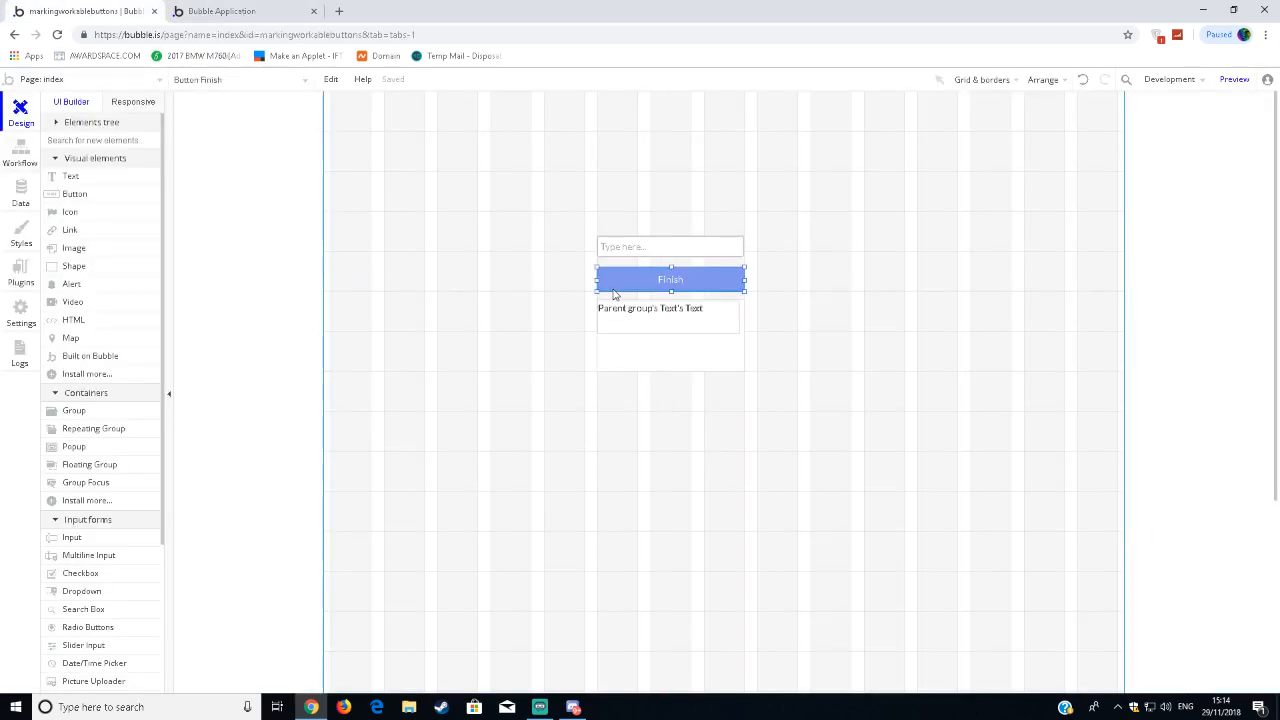
double_click(614, 293)
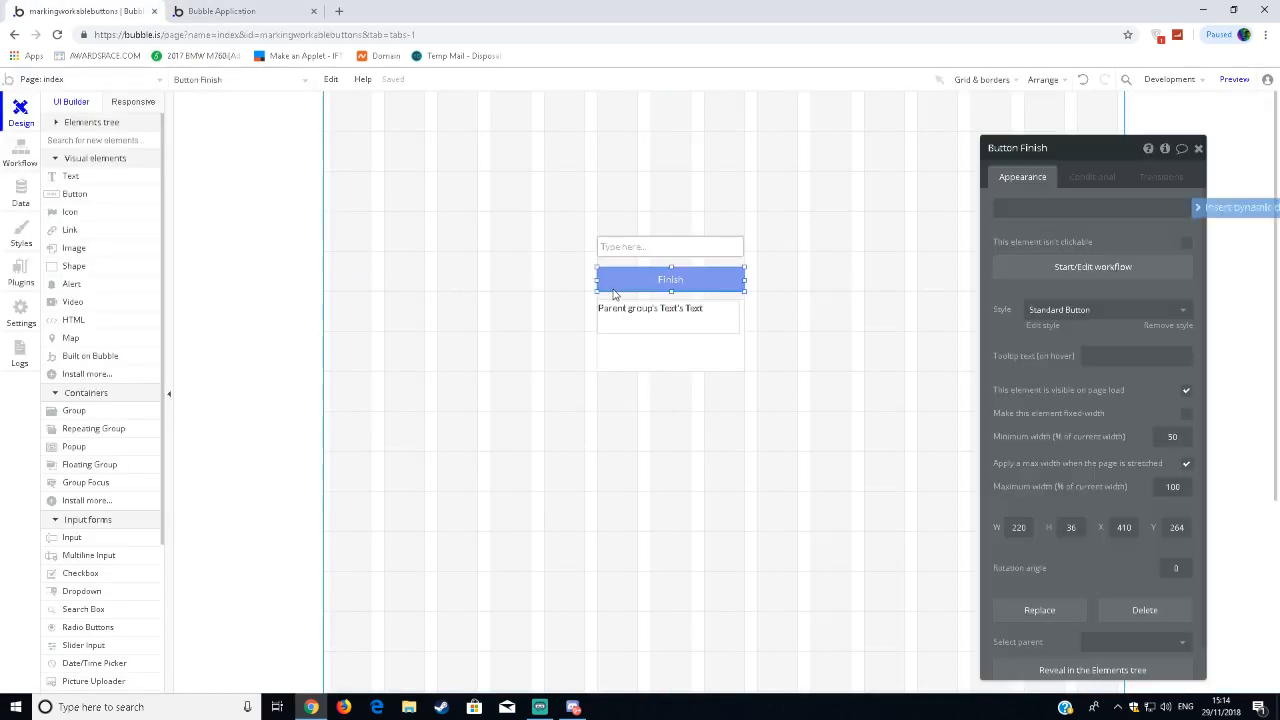
left_click(1055, 277)
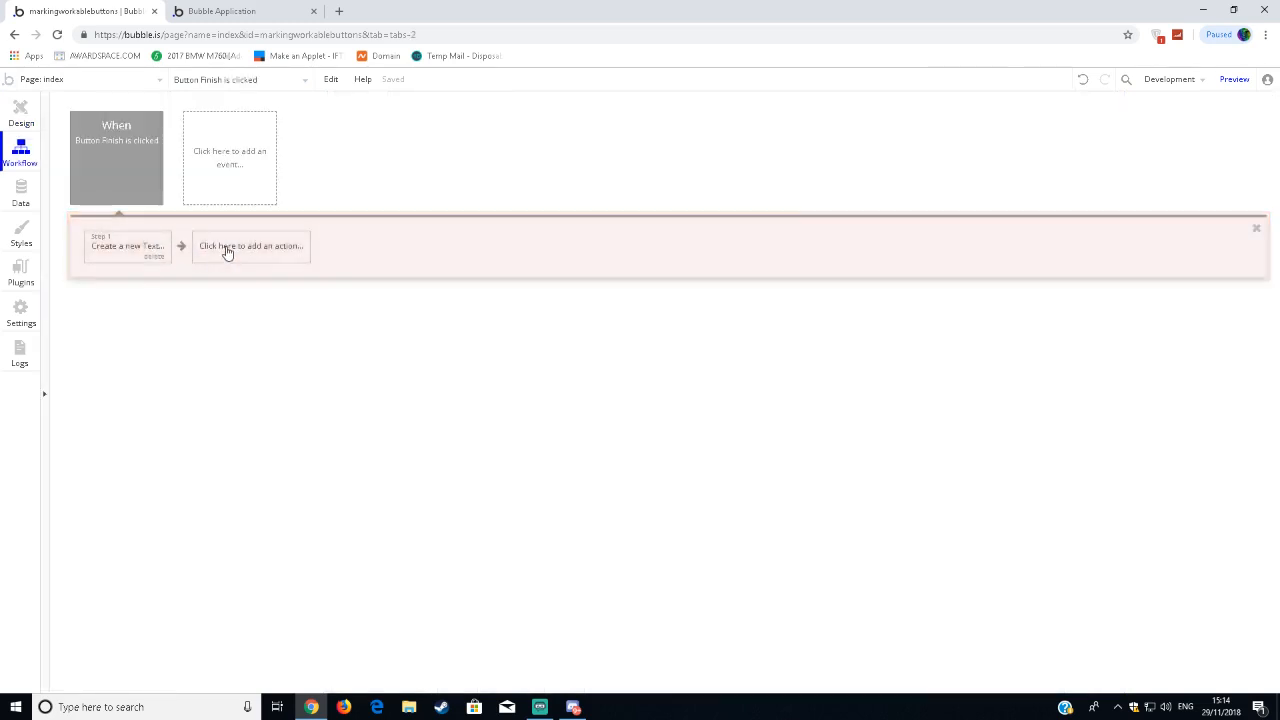
left_click(228, 248)
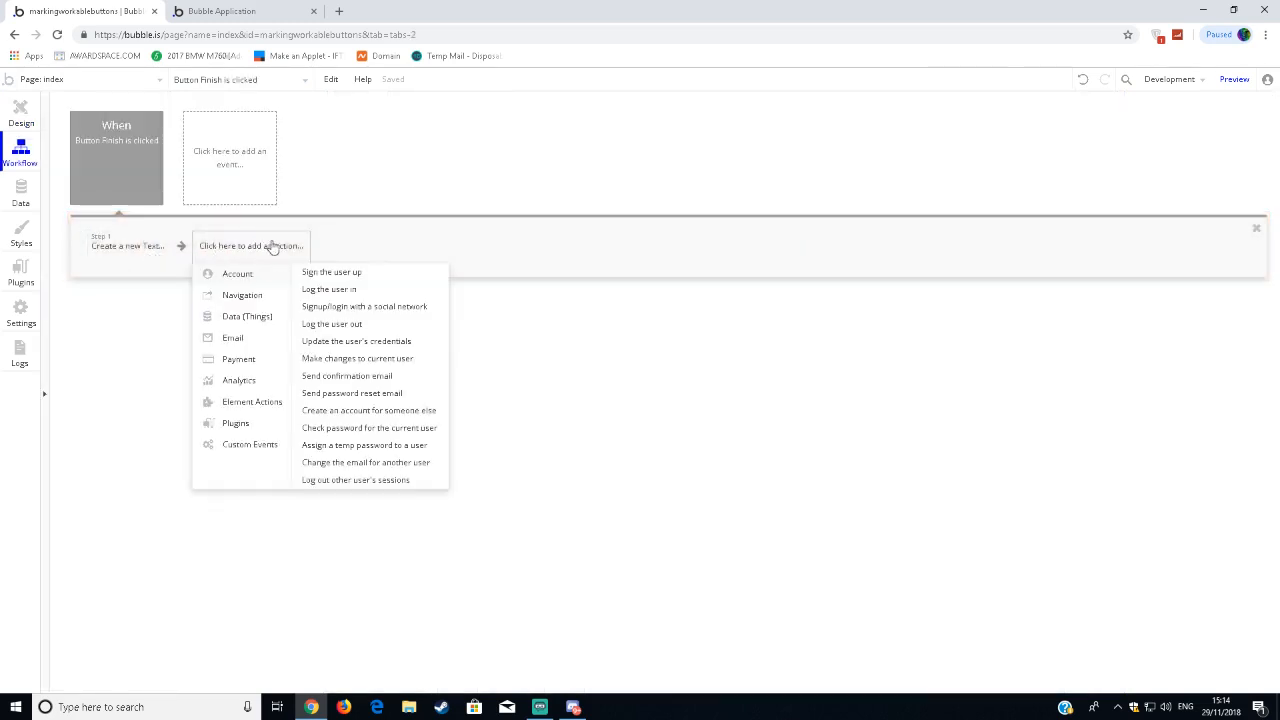
mouse_move(243, 408)
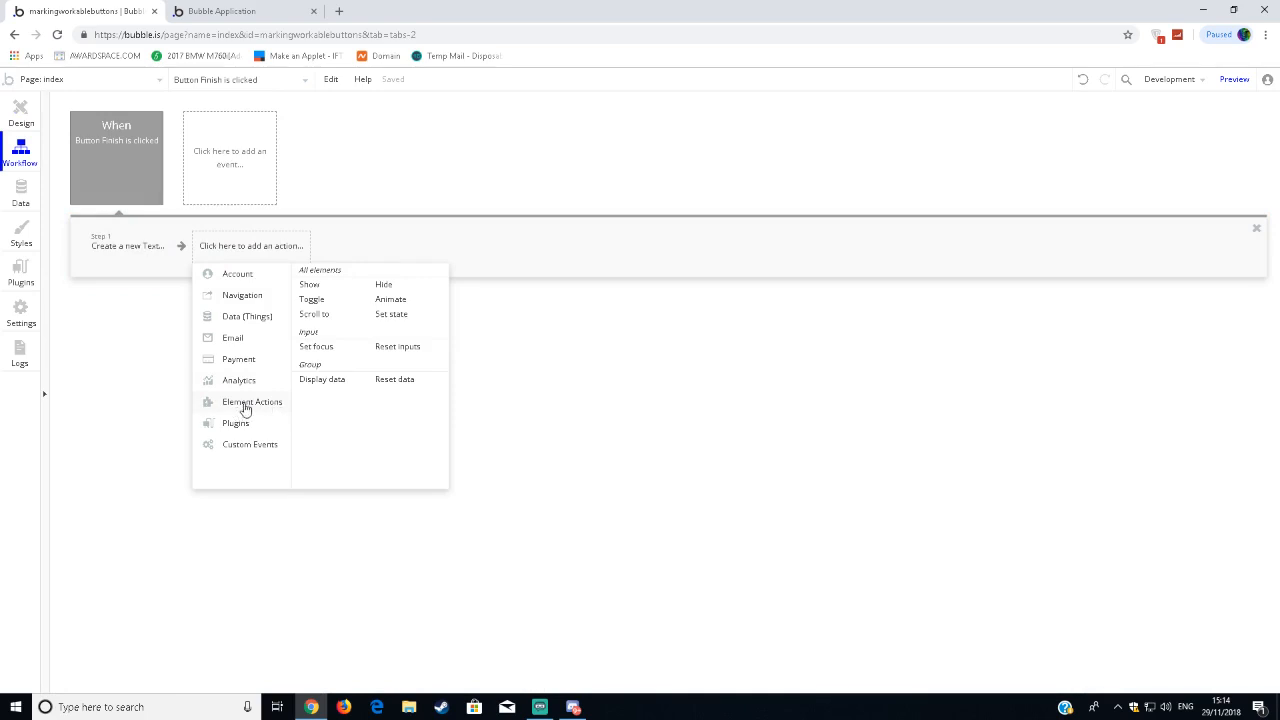
left_click(387, 348)
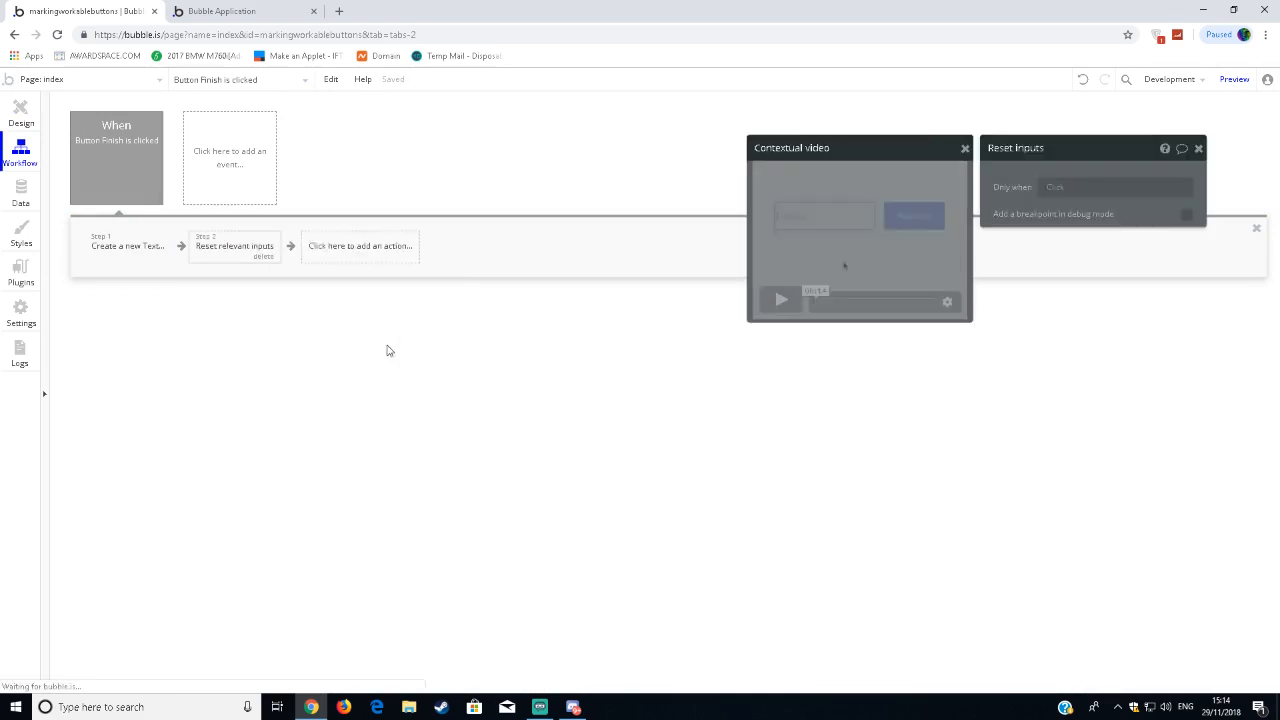
left_click(1198, 148)
Switch to the preview page and check its input field and the displayed text.
left_click(230, 11)
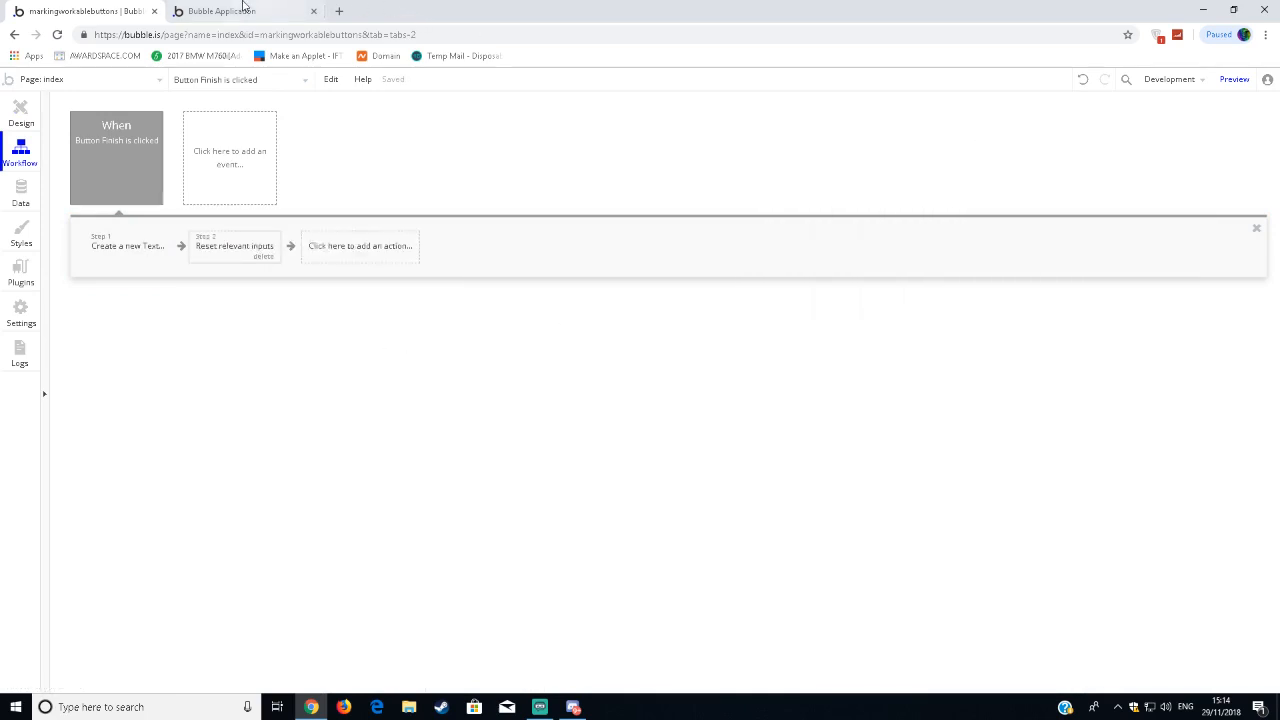
left_click(548, 223)
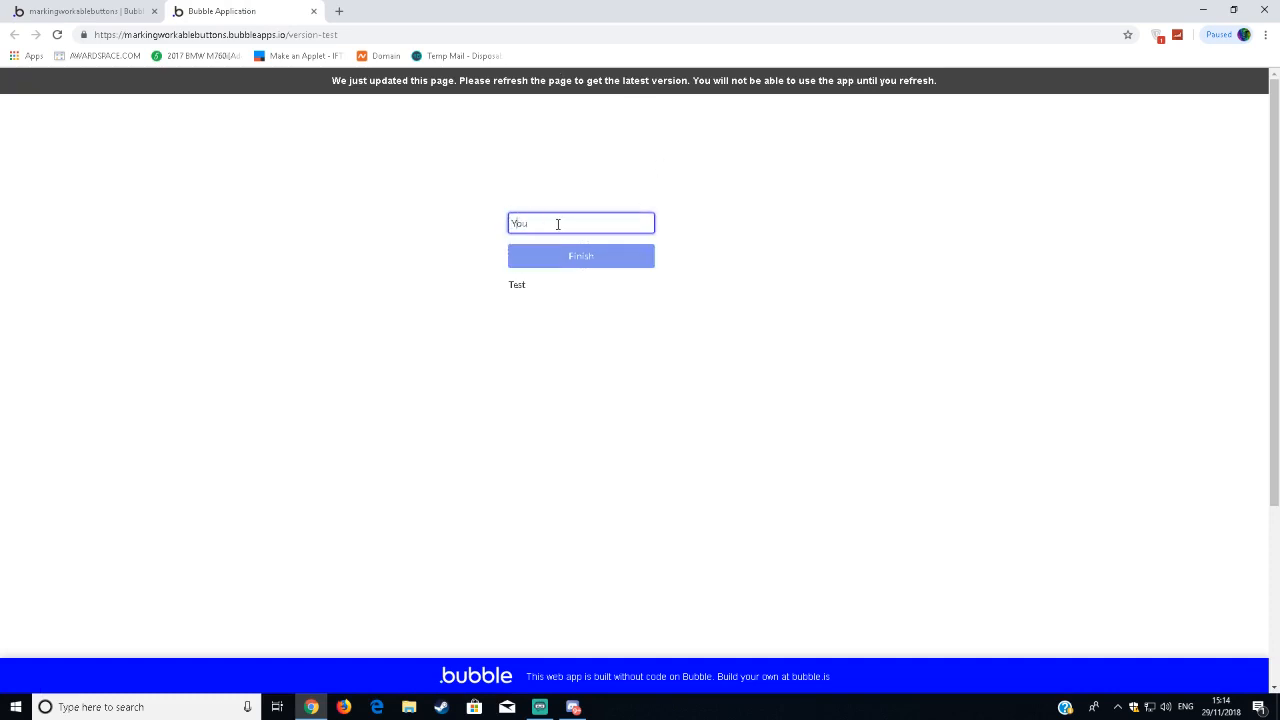
left_click(493, 230)
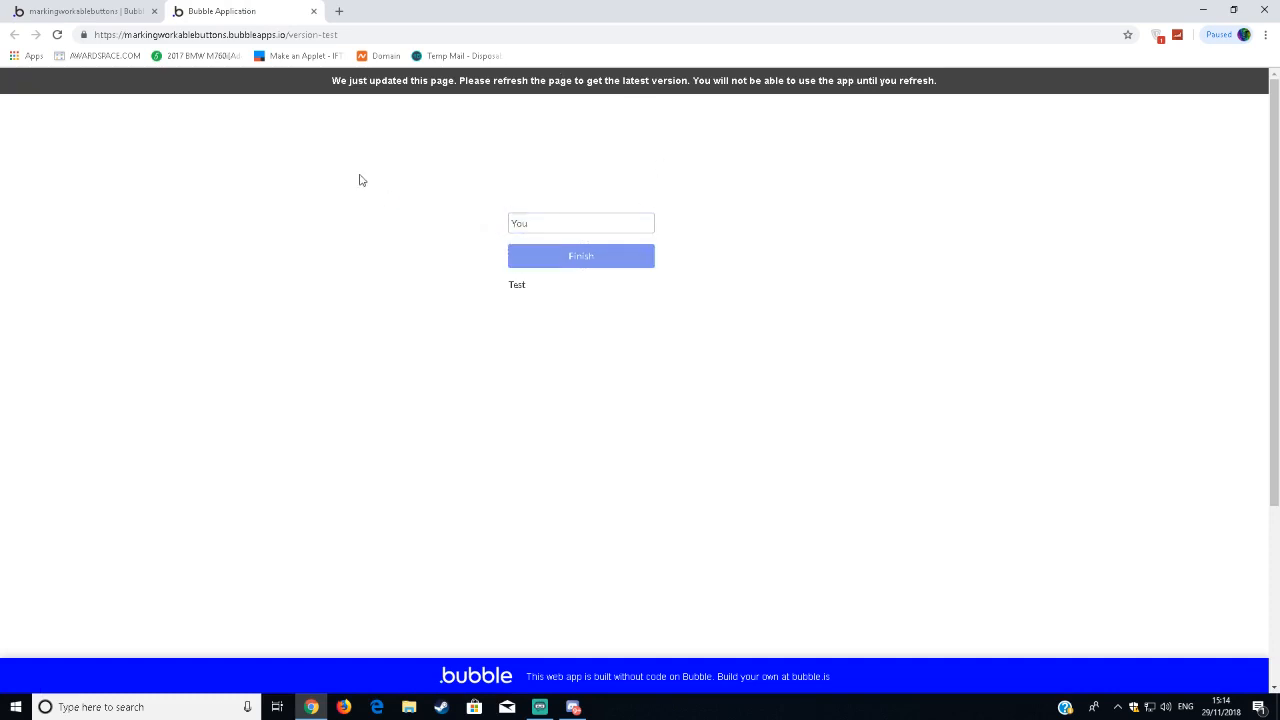
Return to the editor and view all Texts entries in the app data.
left_click(73, 16)
left_click(4, 188)
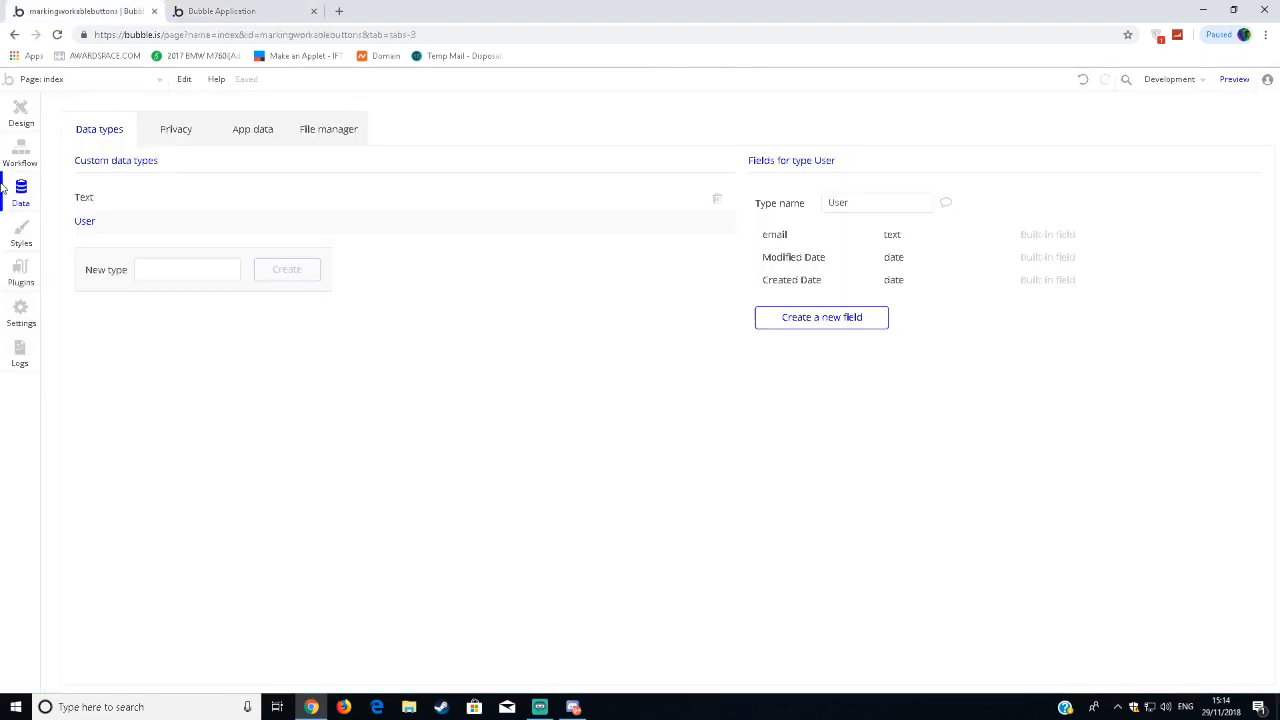
left_click(257, 200)
left_click(211, 129)
left_click(250, 132)
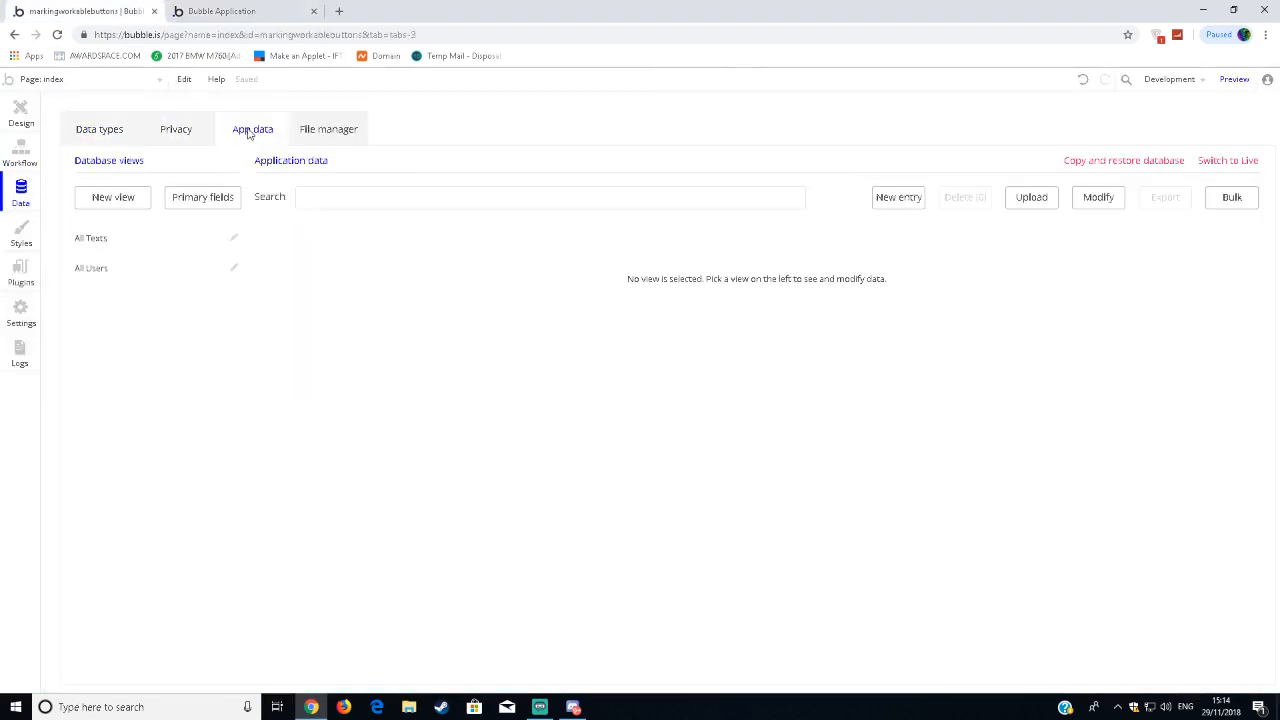
left_click(145, 249)
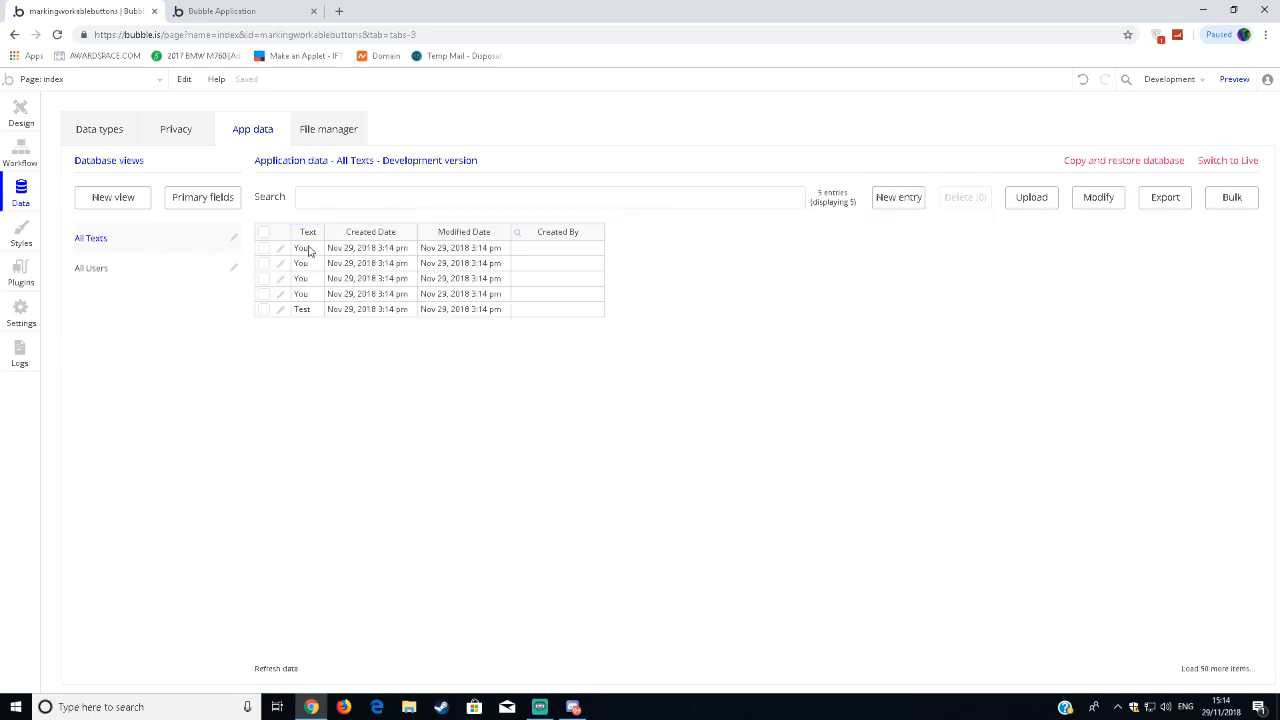
Select the group in the page design and reduce its data source to Search for Texts without any item operator.
left_click(12, 112)
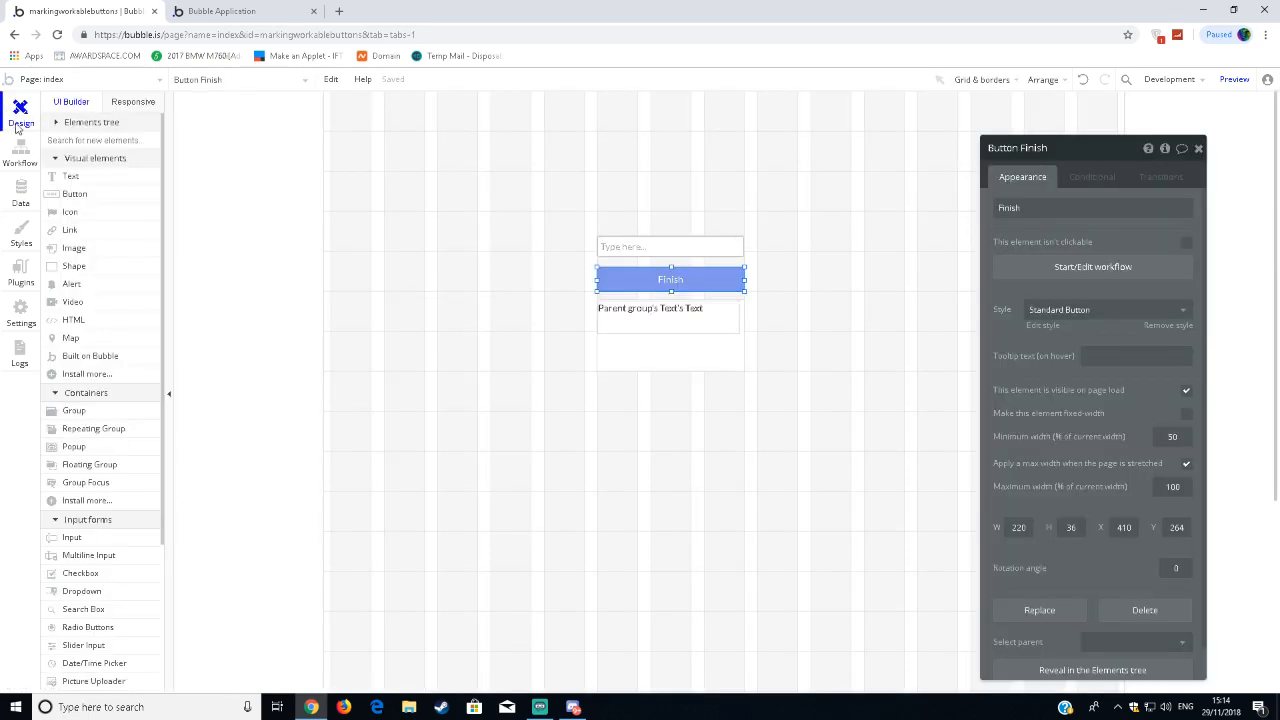
left_click(727, 318)
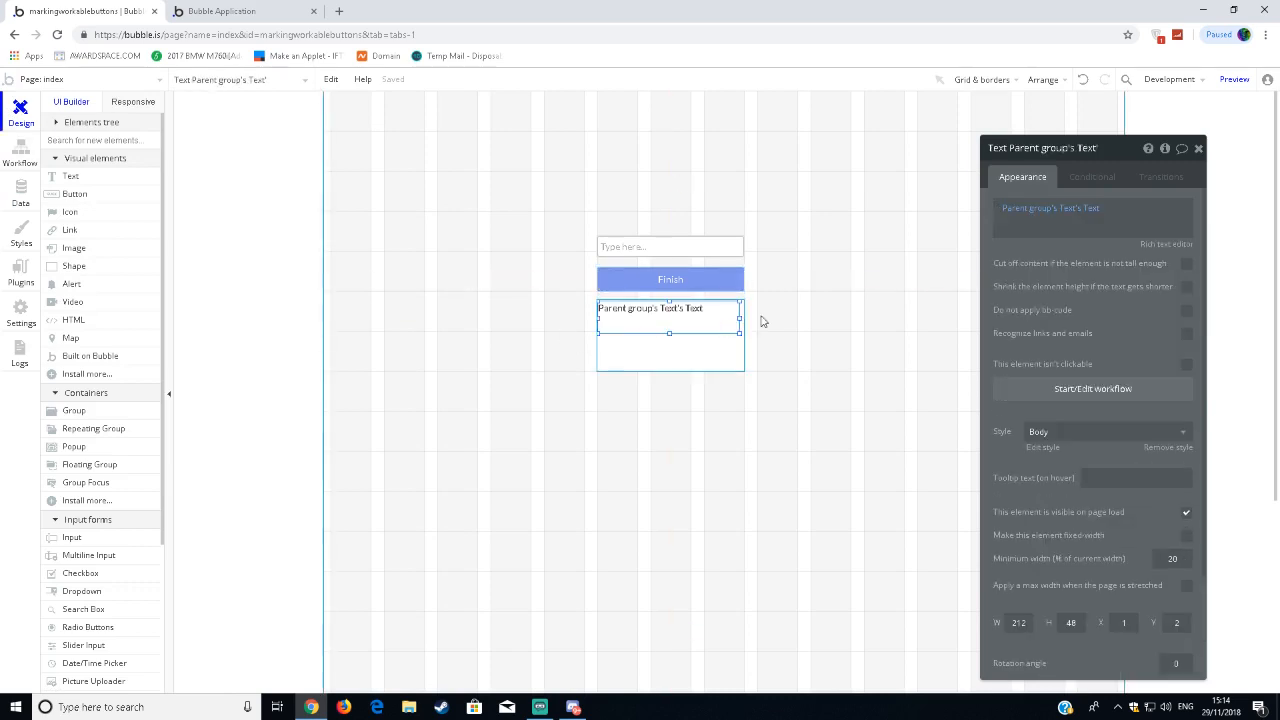
left_click(633, 356)
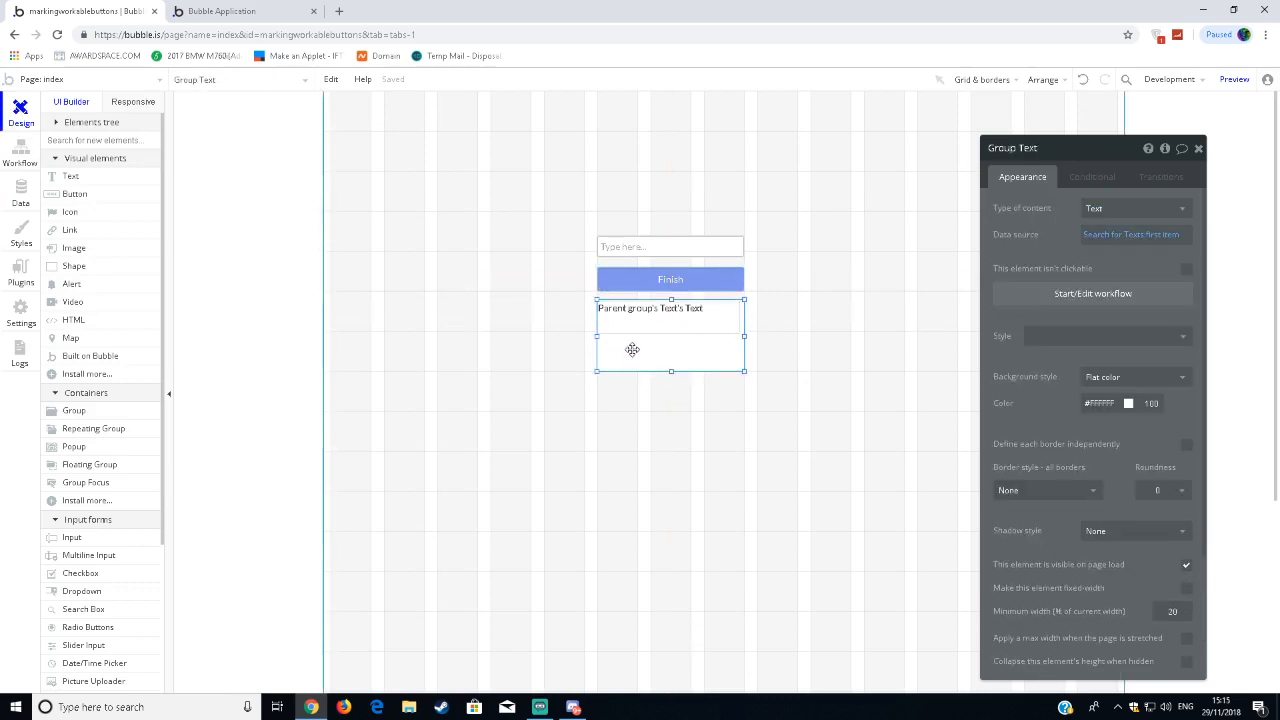
left_click(1114, 240)
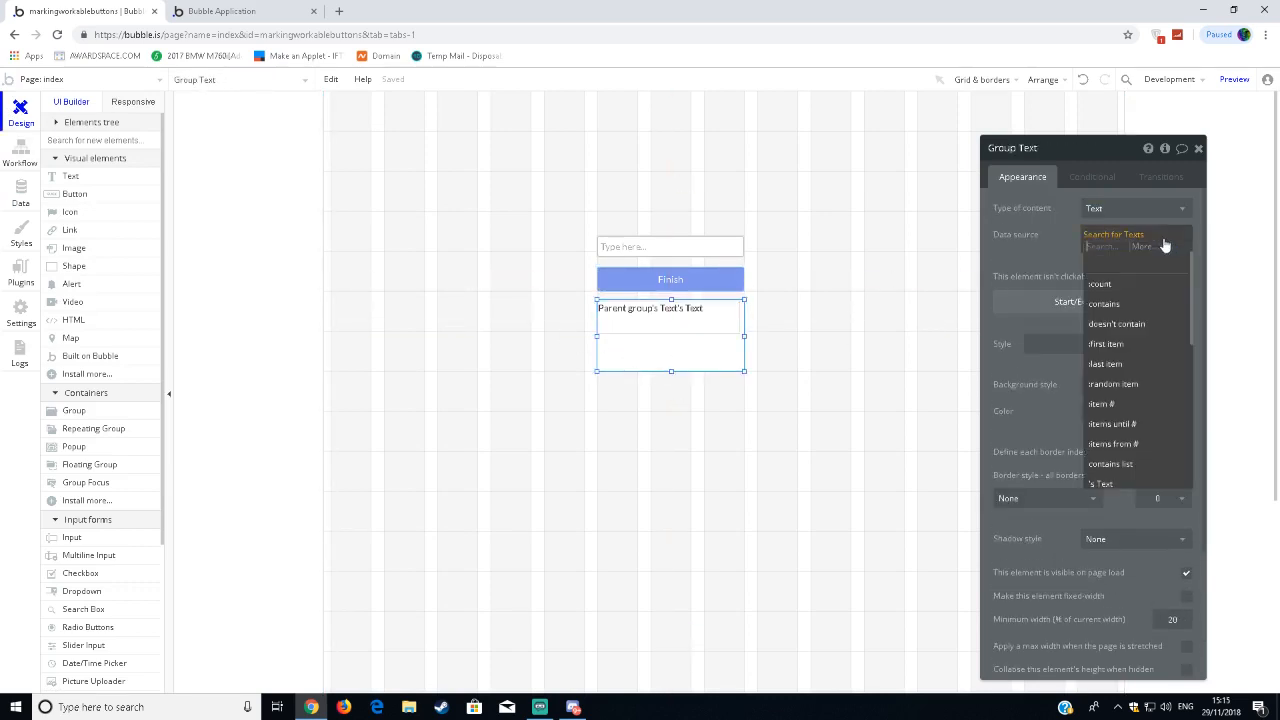
left_click(1145, 403)
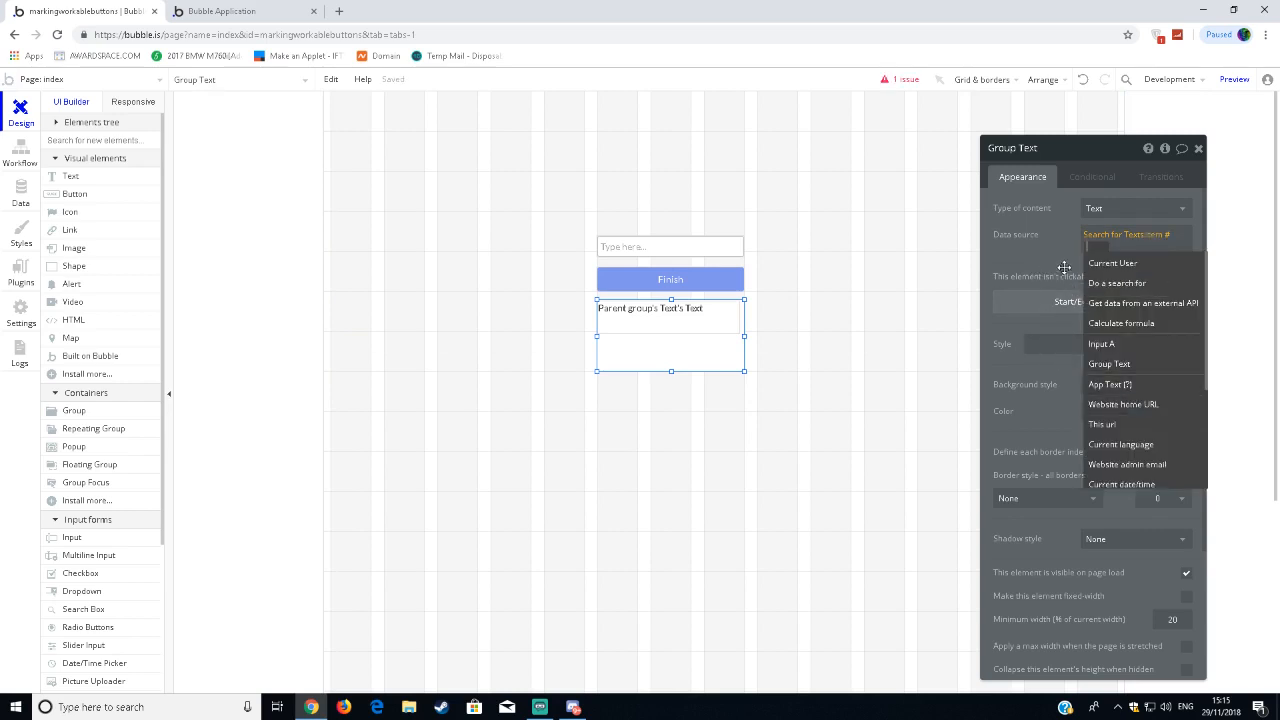
key("BackSpace")
Try the first item of Search for Texts's Text as the group's data source, and remove those operators again.
scroll(1173, 407, "down", 1)
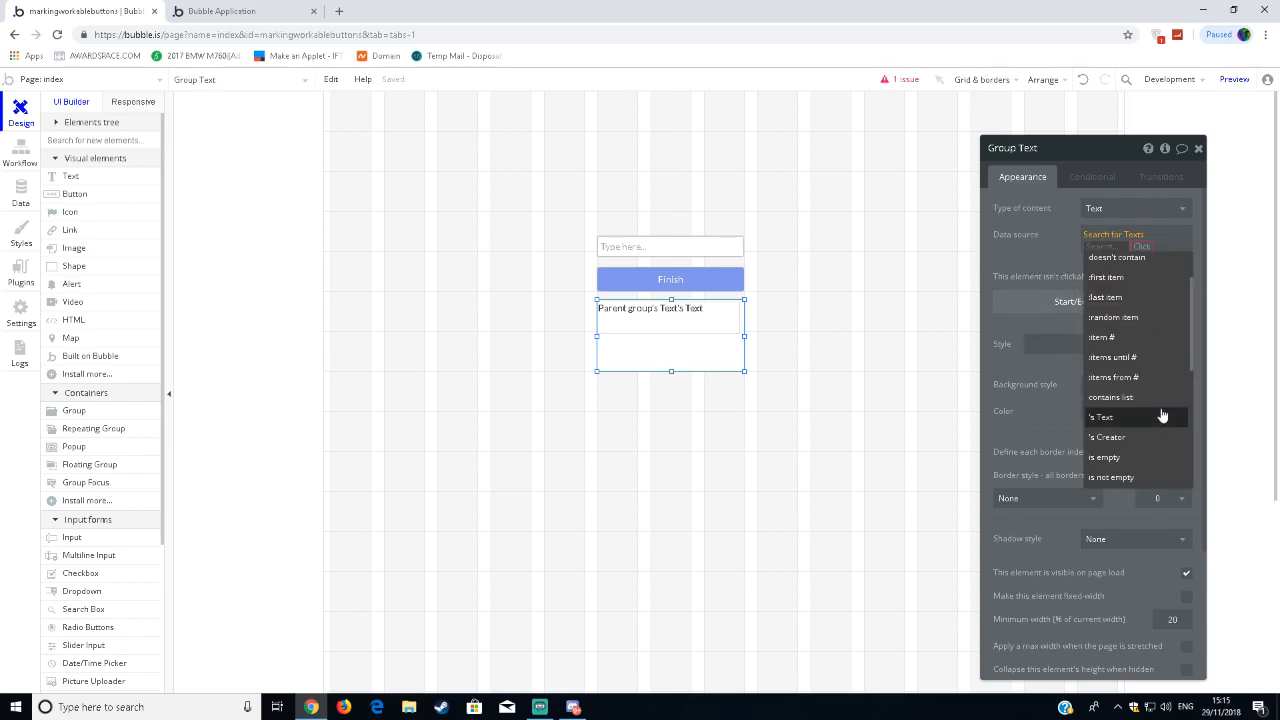
scroll(1162, 416, "down", 5)
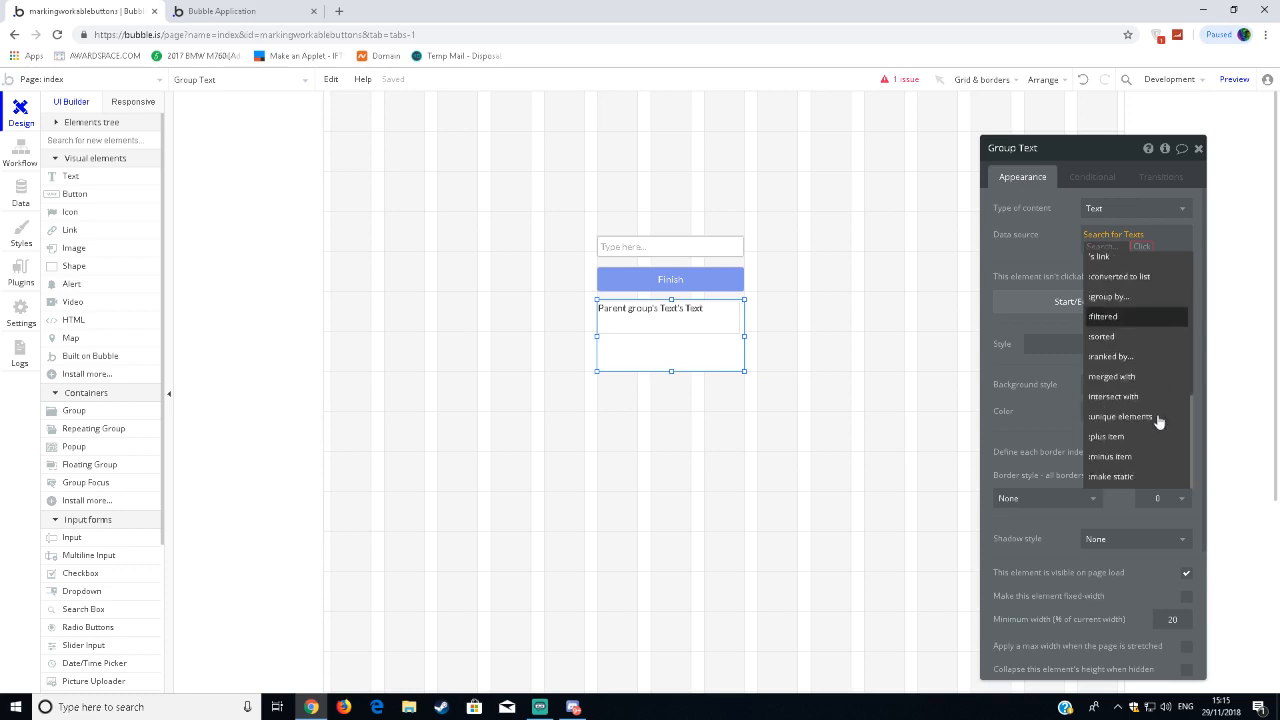
scroll(1147, 425, "up", 2)
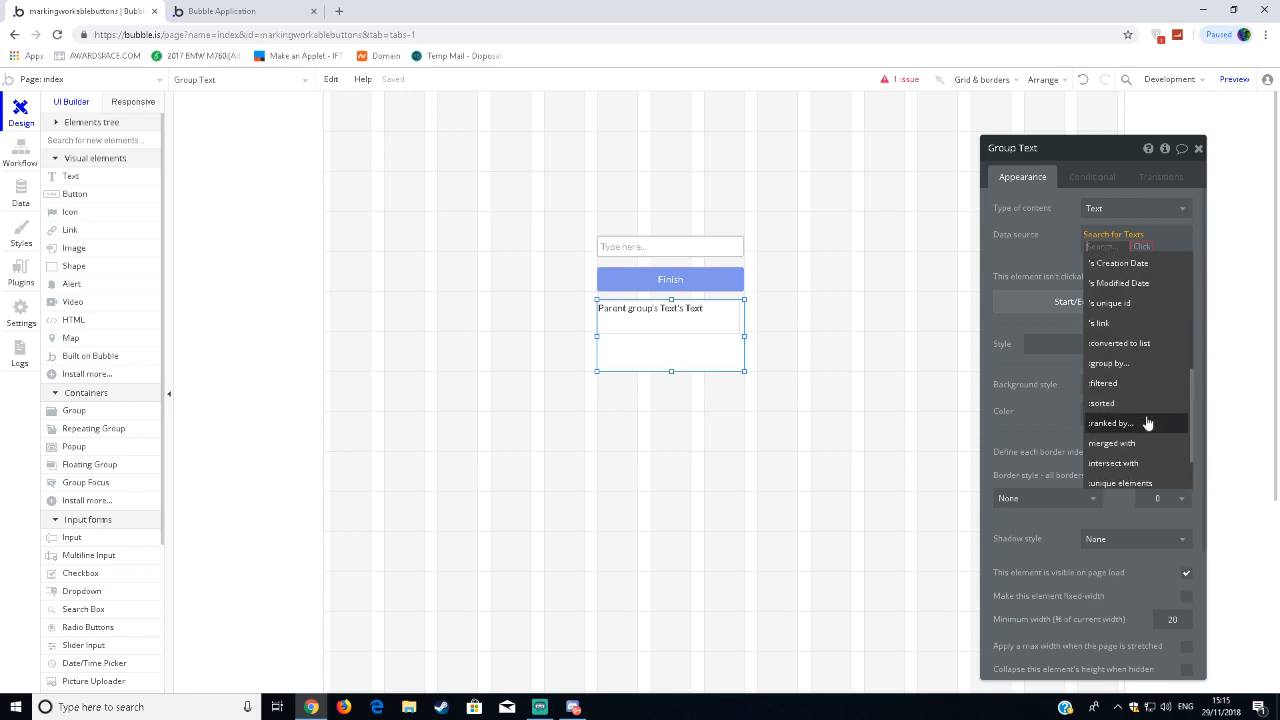
scroll(1157, 480, "up", 4)
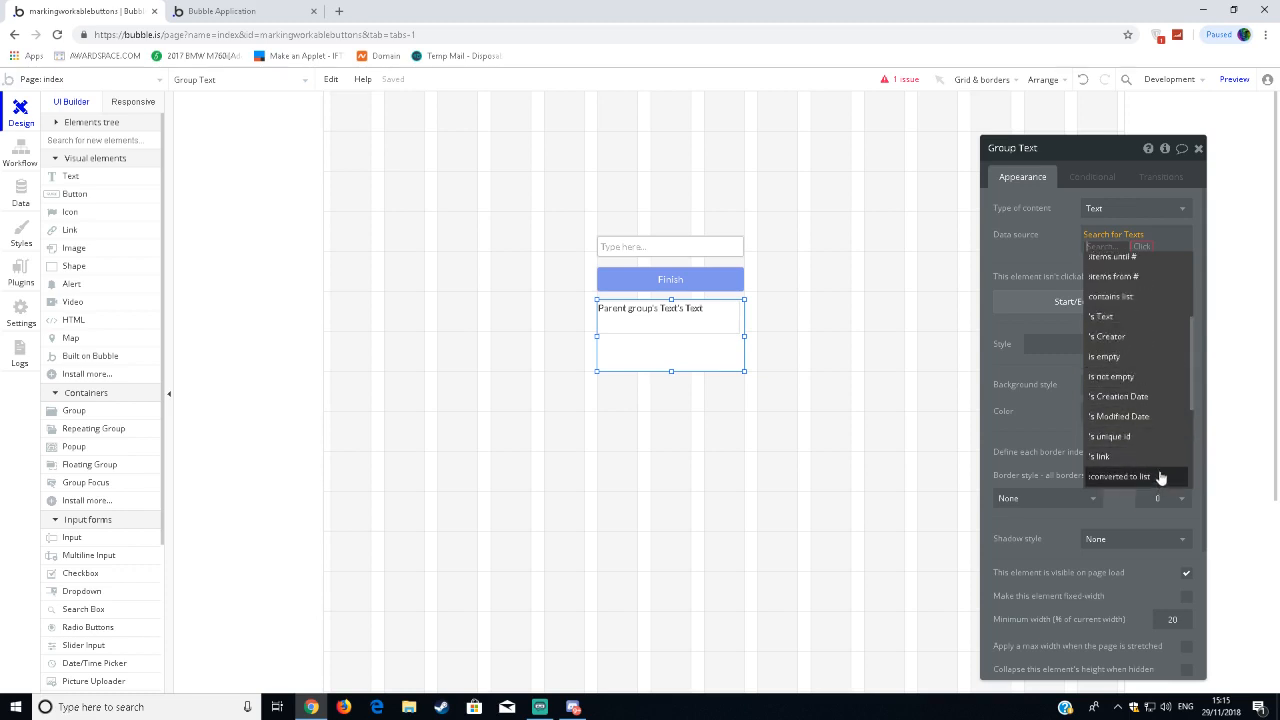
scroll(1143, 386, "up", 2)
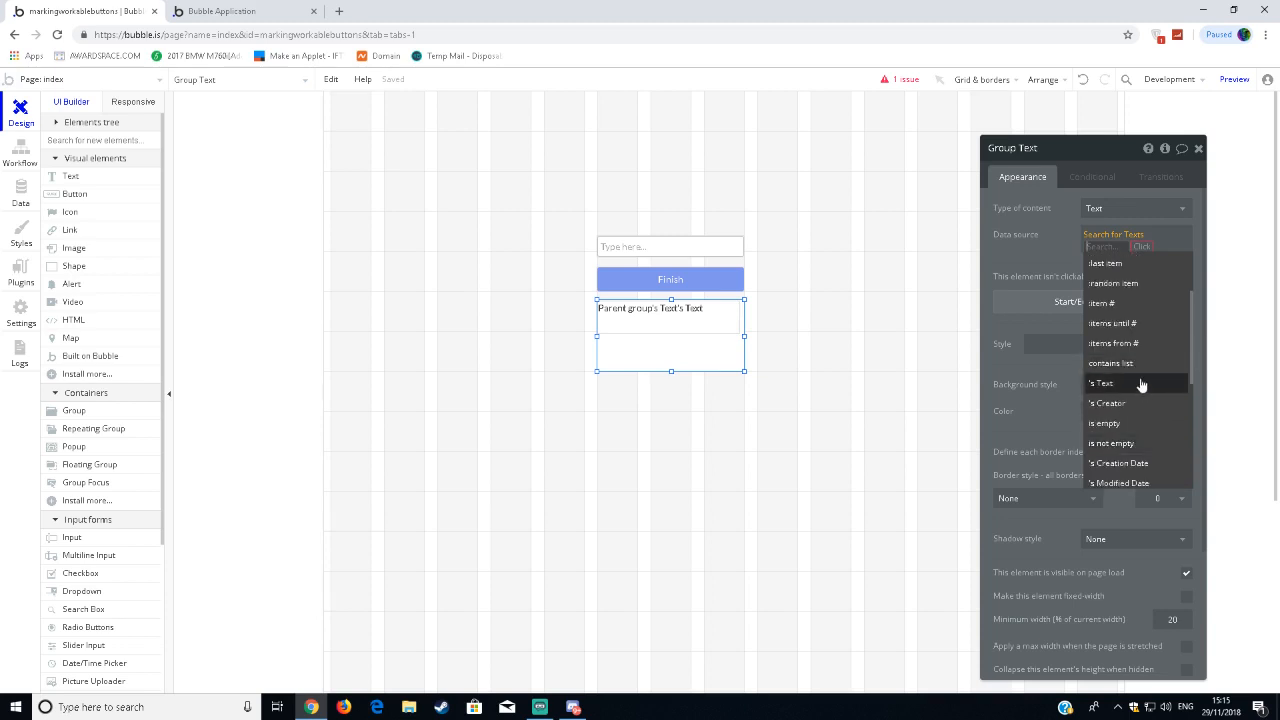
scroll(1160, 360, "up", 3)
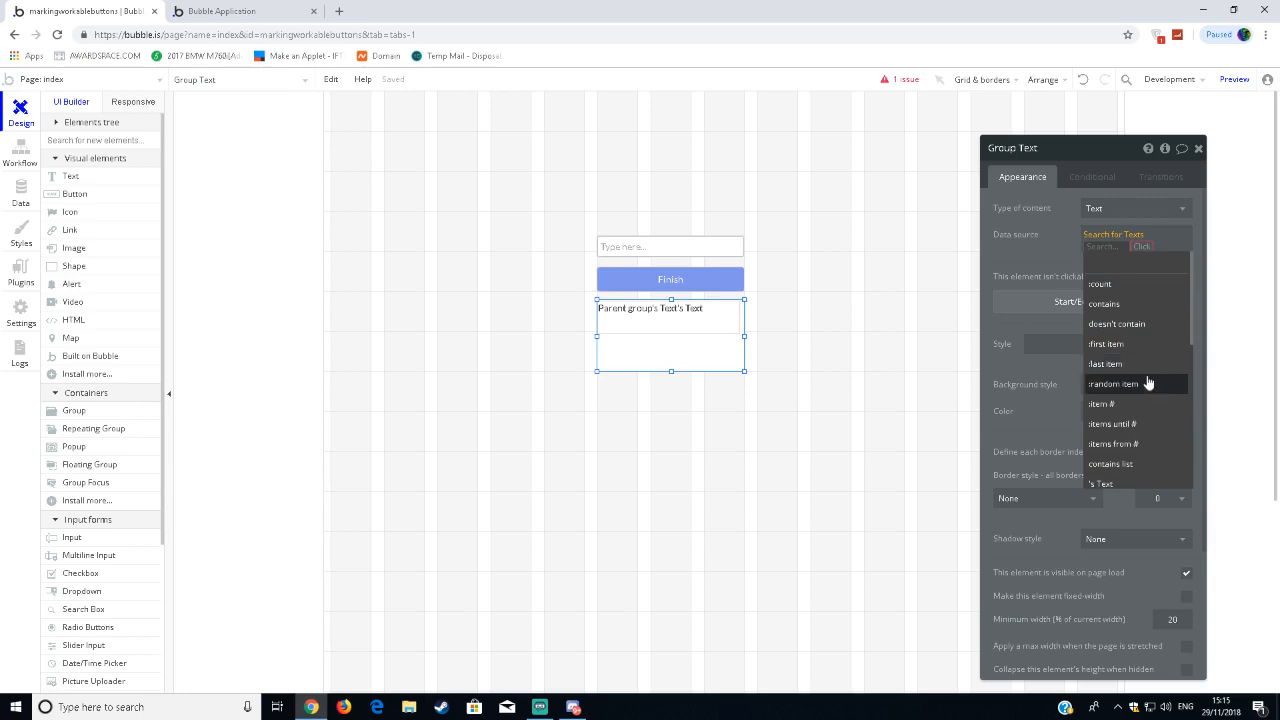
scroll(1147, 385, "down", 3)
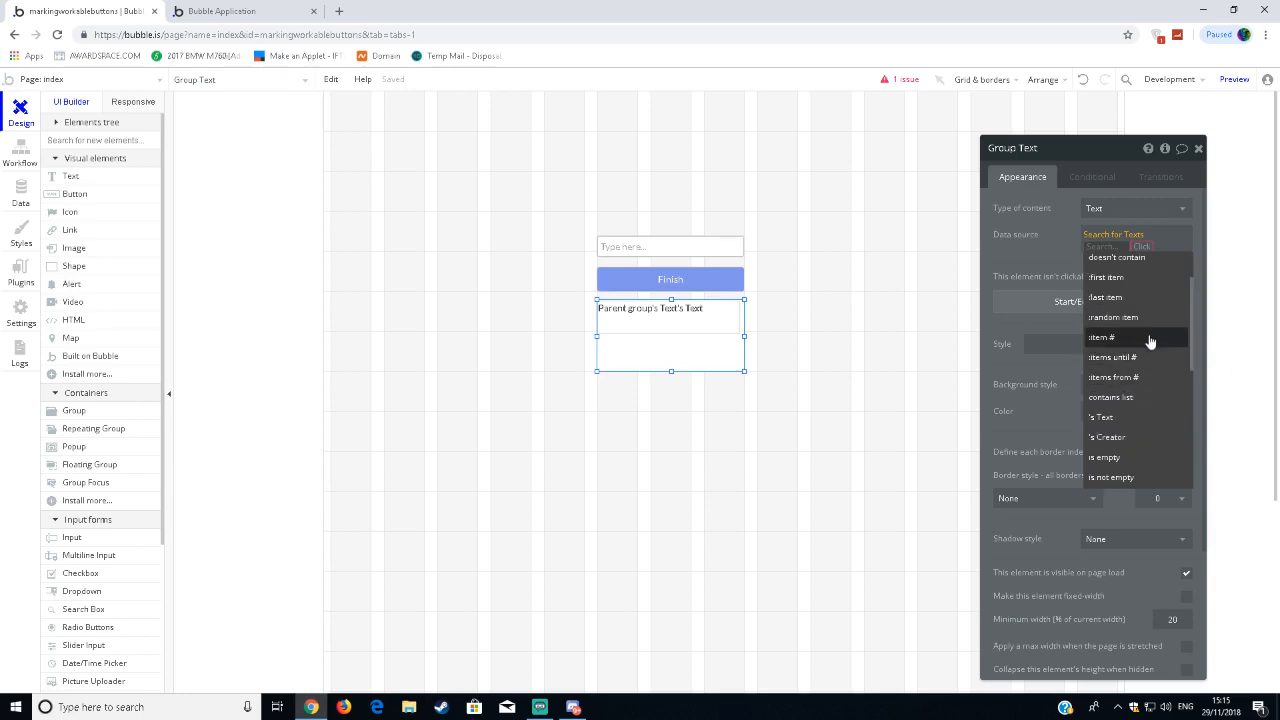
left_click(1145, 351)
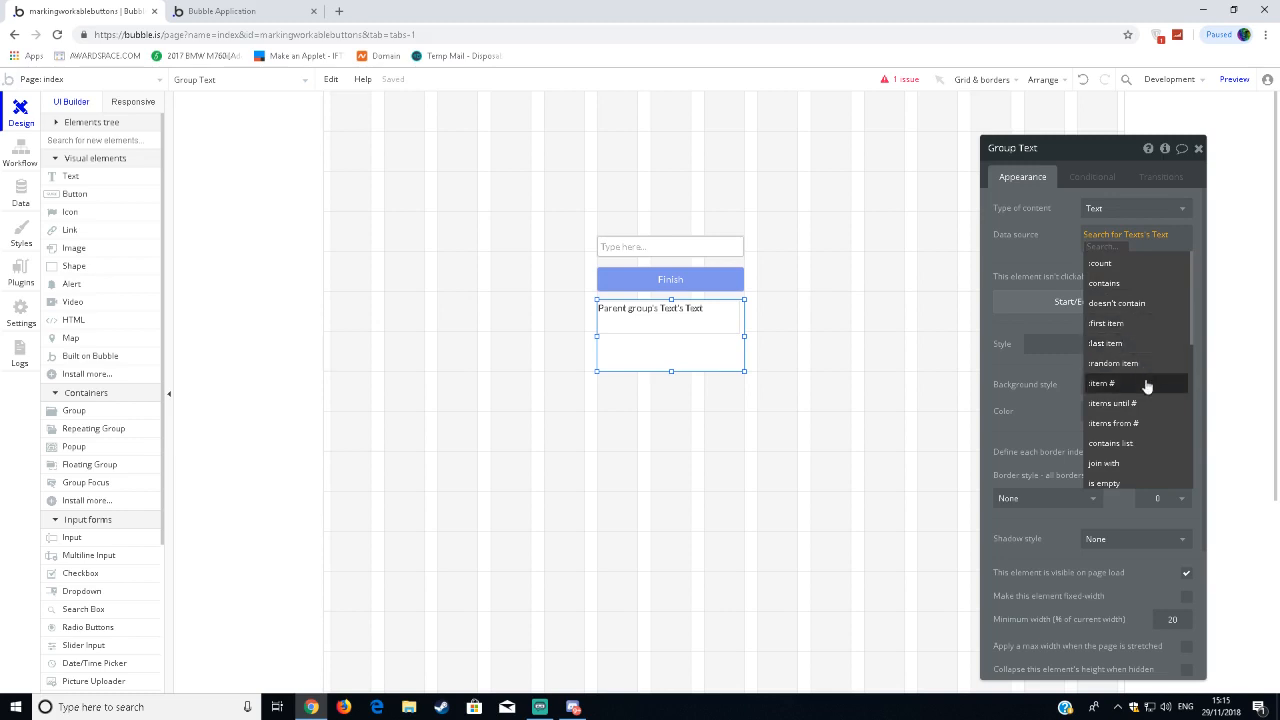
scroll(1154, 416, "down", 1)
scroll(1154, 416, "down", 4)
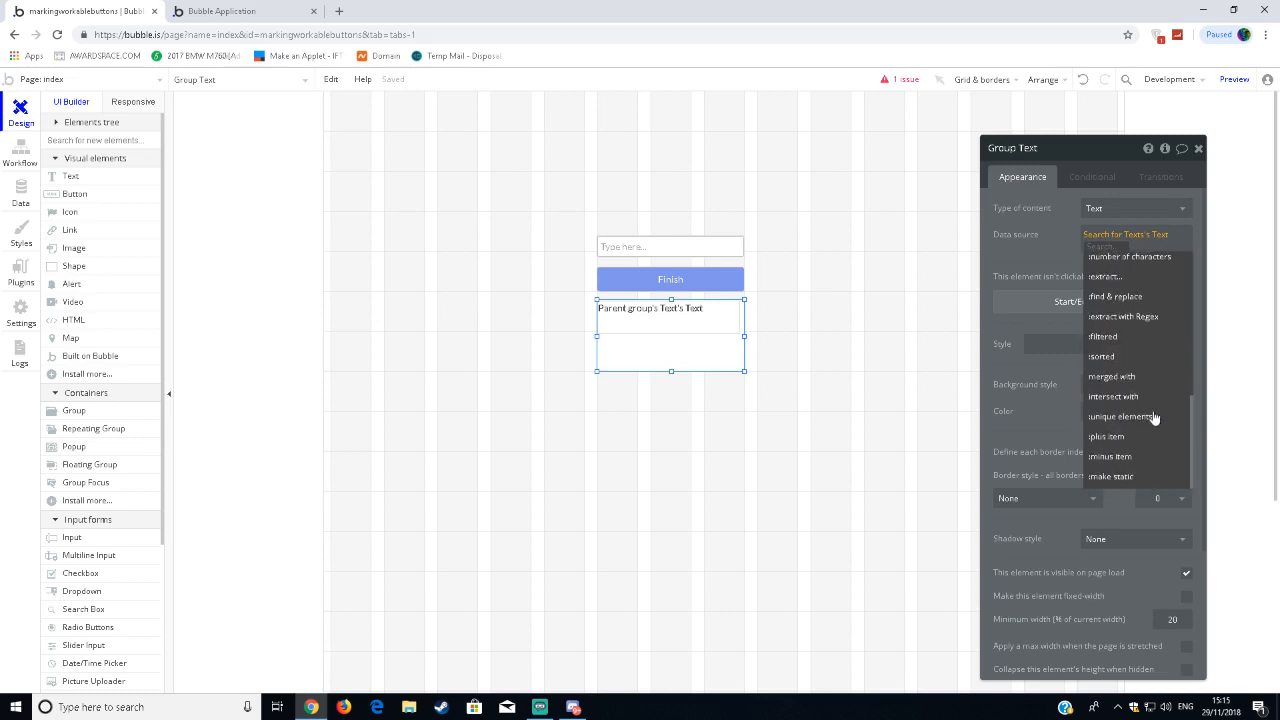
scroll(1154, 416, "up", 5)
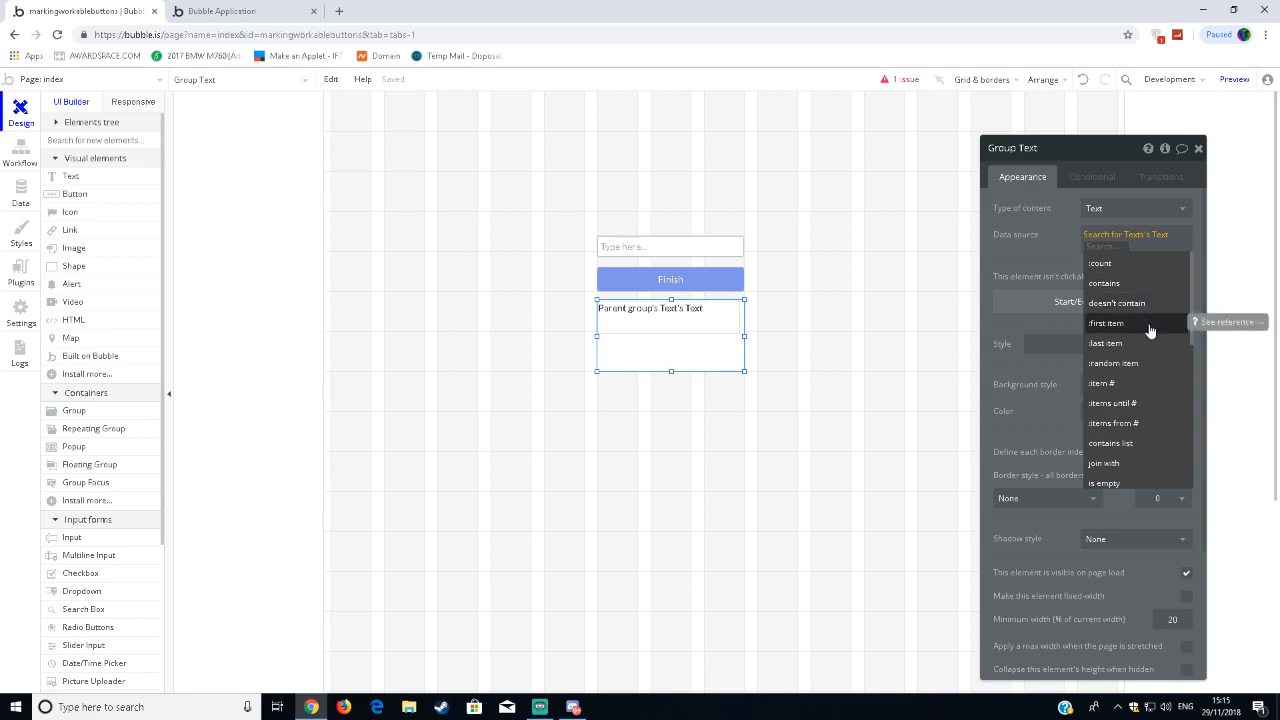
left_click(1148, 325)
left_click(1040, 266)
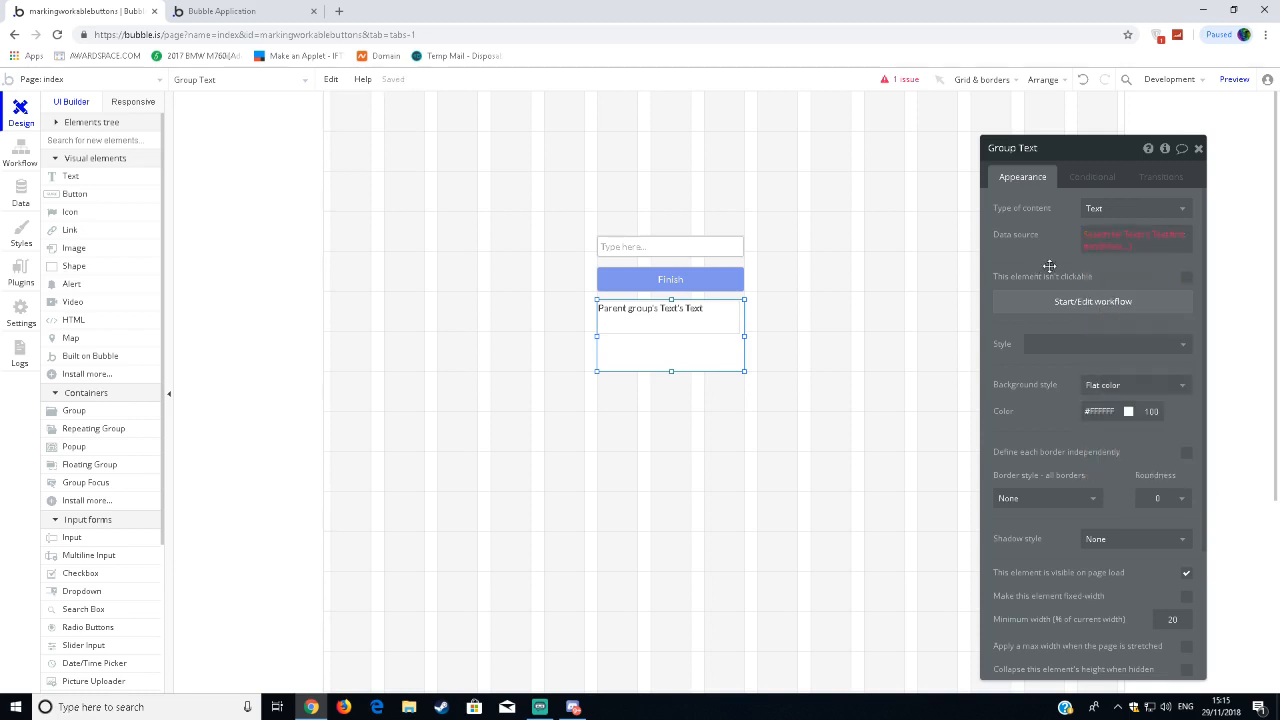
left_click(1106, 244)
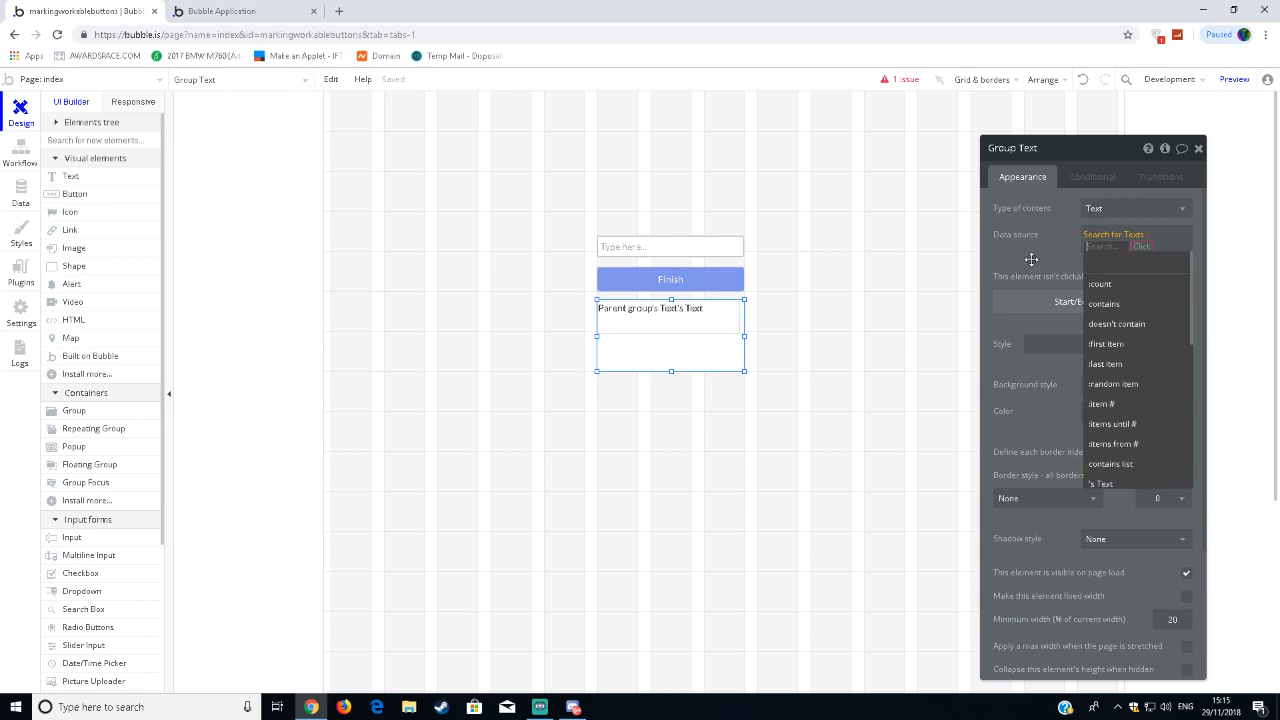
Sort the group's Search for Texts by Text with Descending set to "yes".
left_click(1032, 254)
left_click(1096, 246)
left_click(1013, 251)
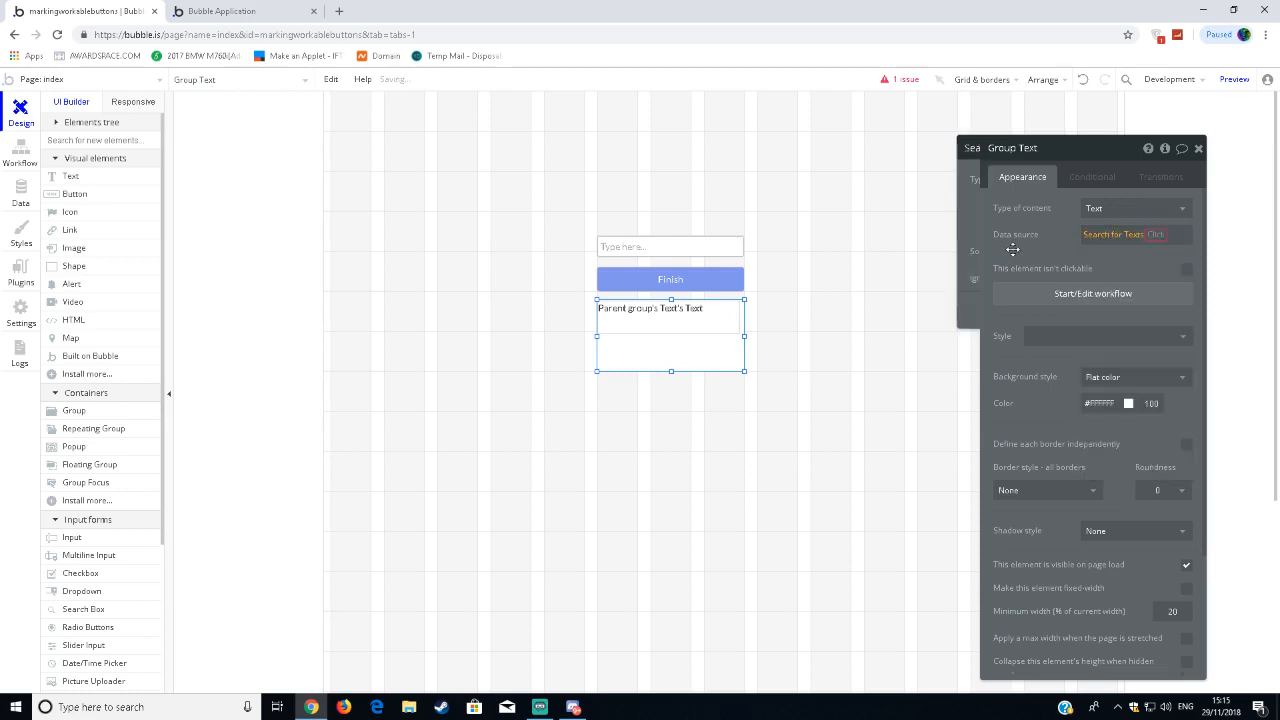
left_click(1050, 248)
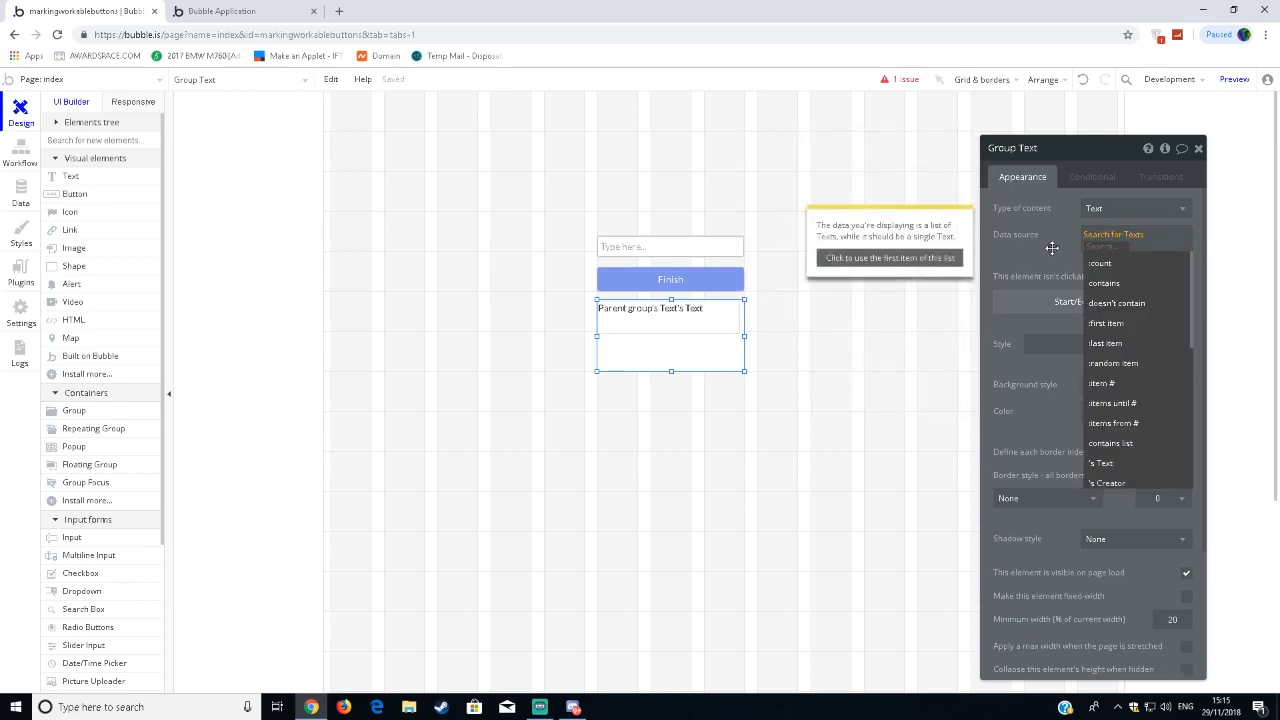
left_click(1052, 248)
left_click(1103, 240)
left_click(855, 252)
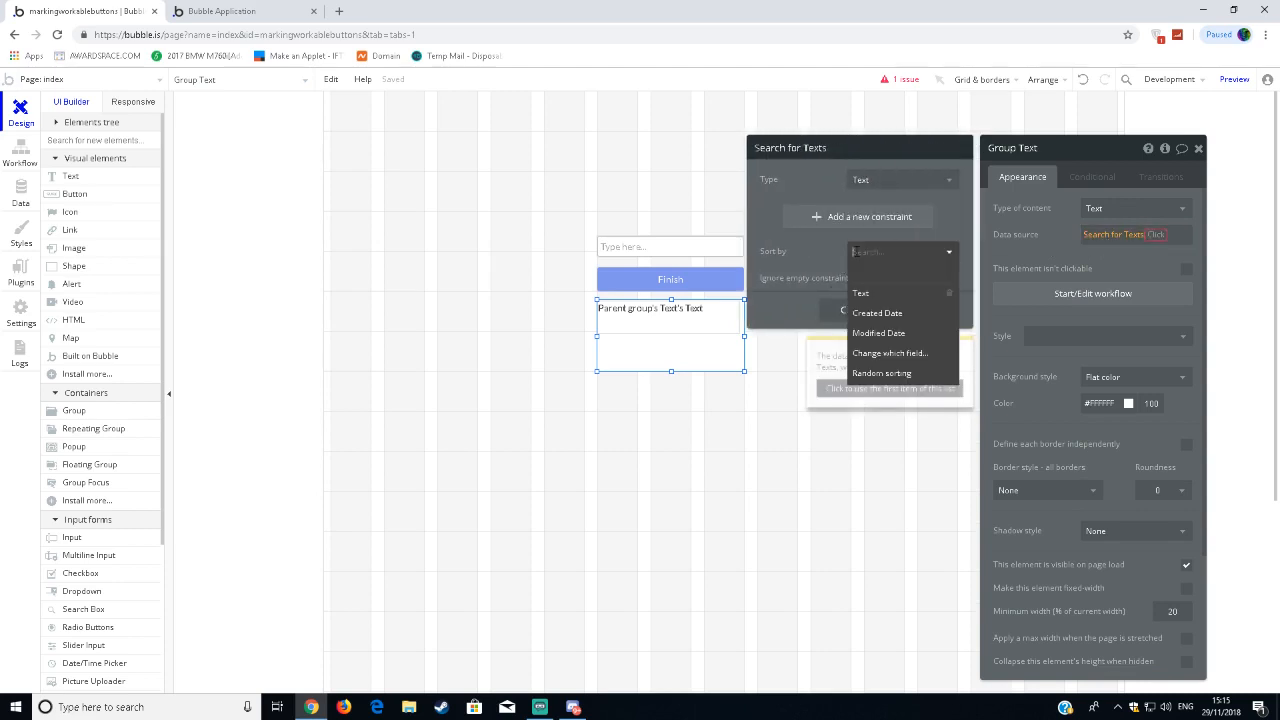
left_click(880, 292)
left_click(868, 283)
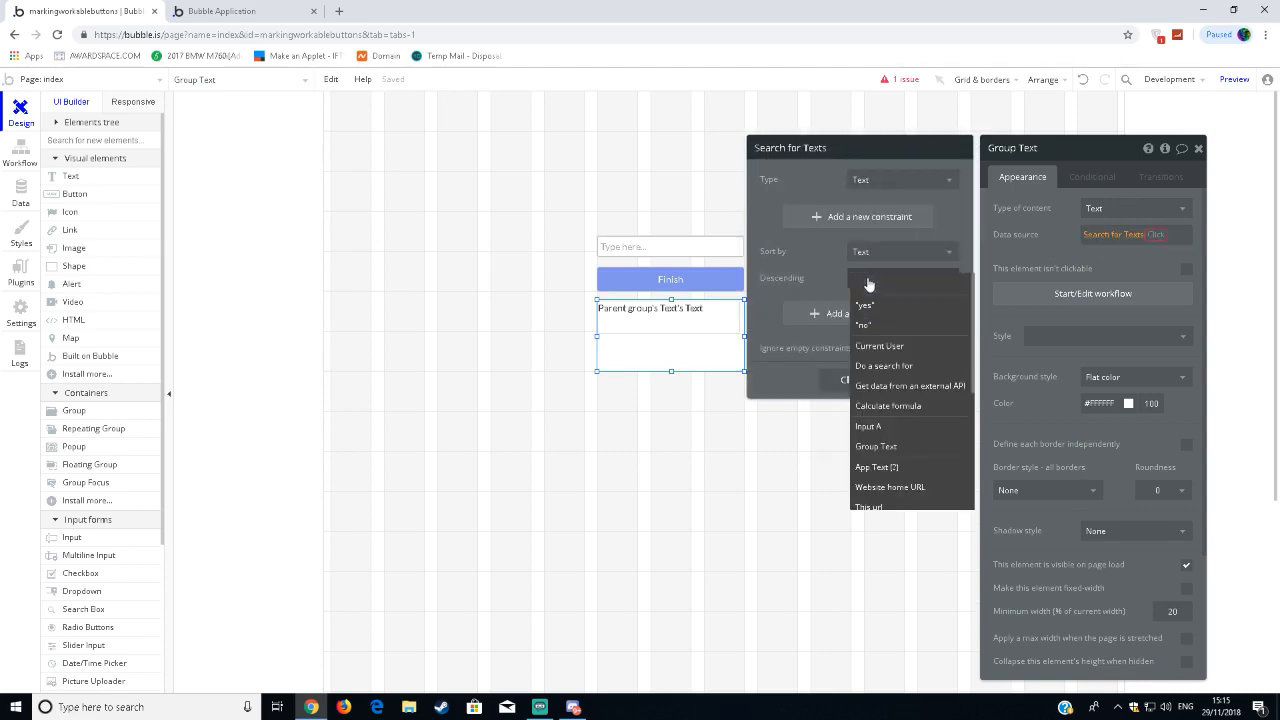
left_click(865, 305)
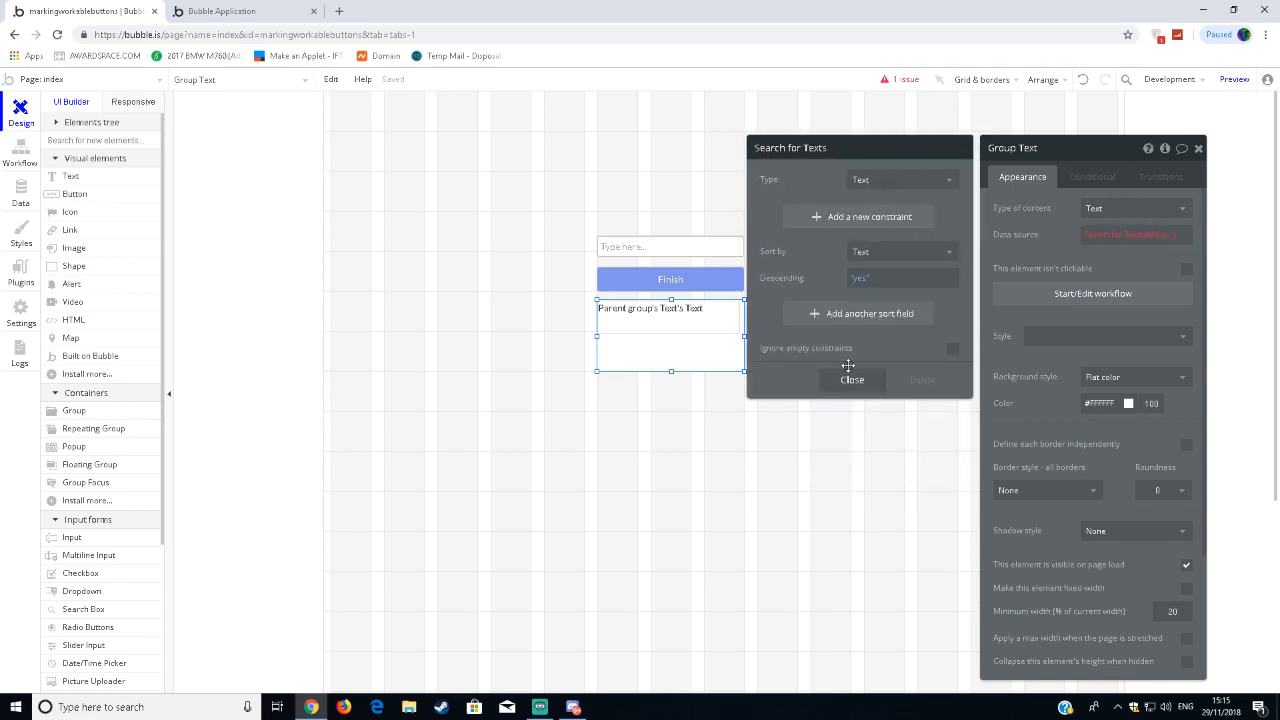
Try adding a constraint on the Text field to the group's Search for Texts, and delete that constraint again.
left_click(842, 218)
left_click(799, 216)
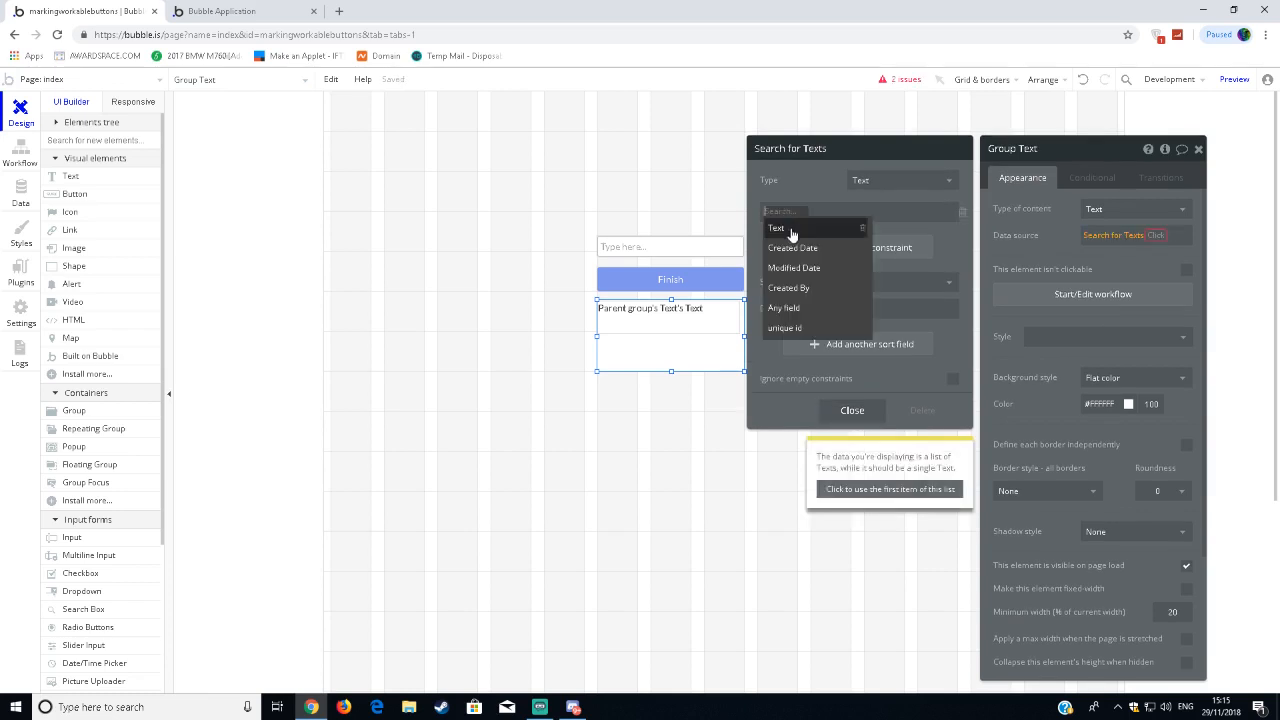
left_click(791, 226)
left_click(814, 210)
left_click(814, 229)
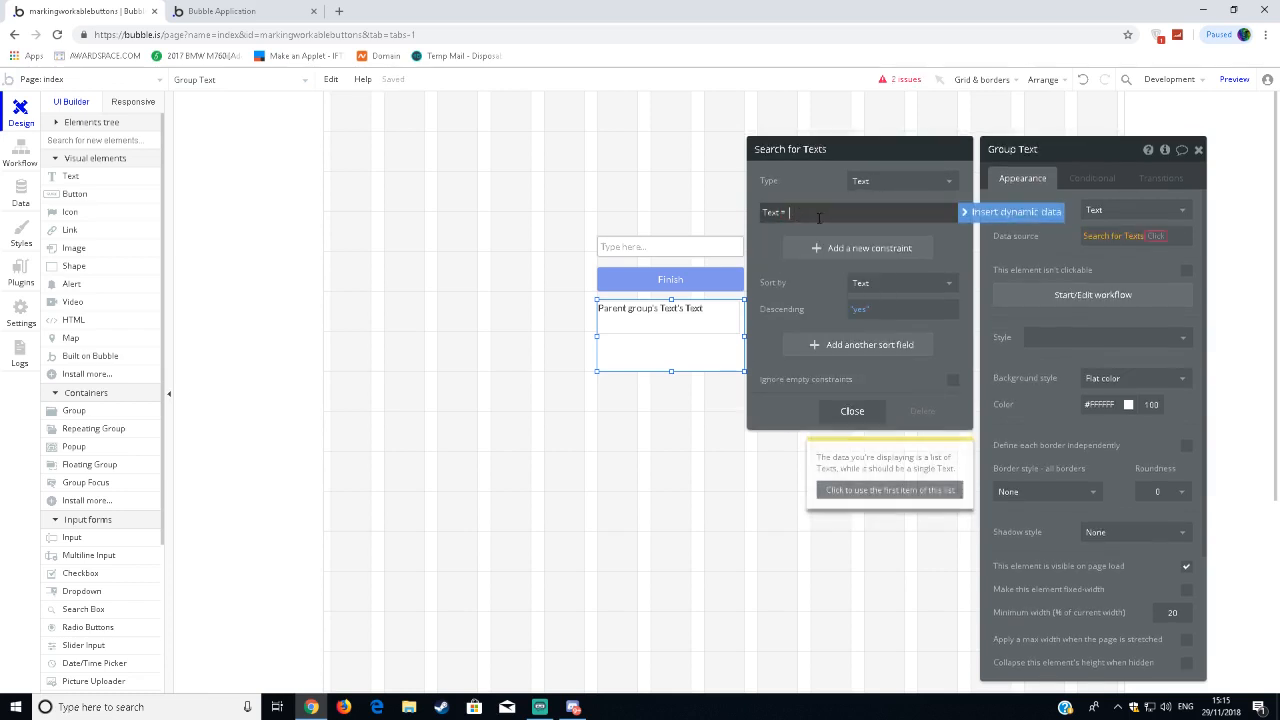
left_click(975, 212)
left_click(986, 207)
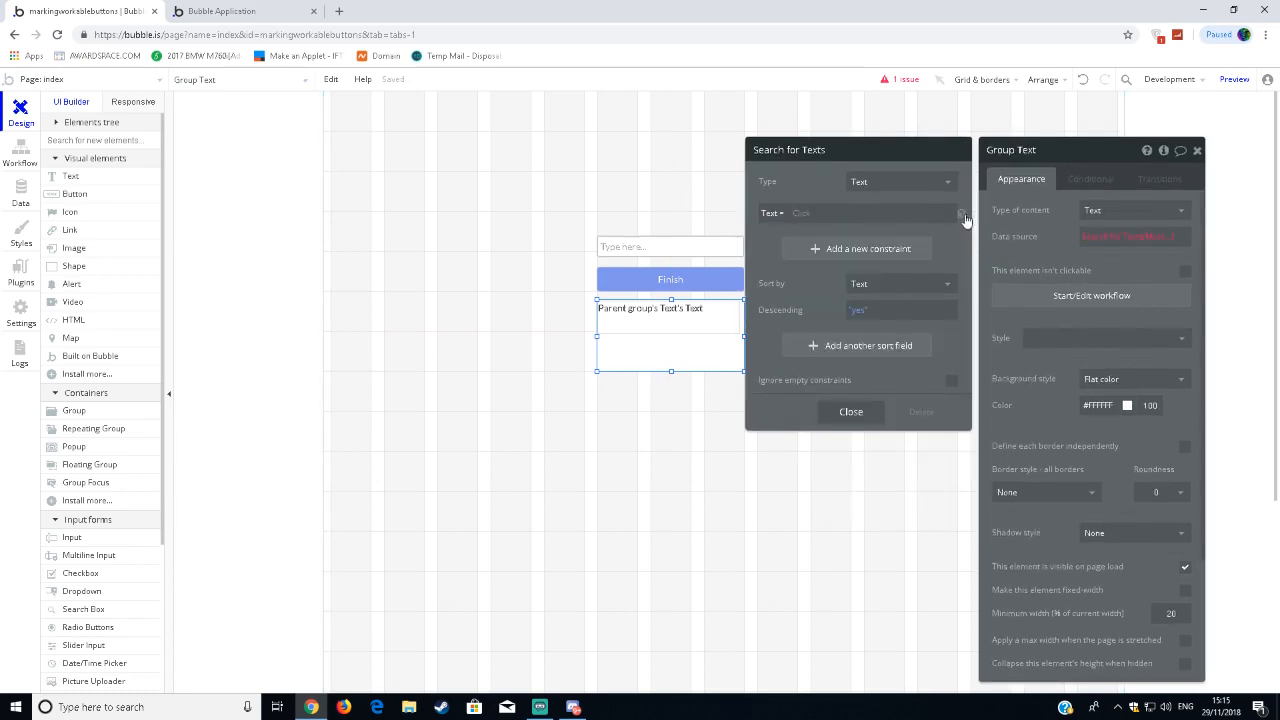
left_click(961, 213)
Close the search settings and use the first item of Search for Texts as the group's data source.
left_click(850, 381)
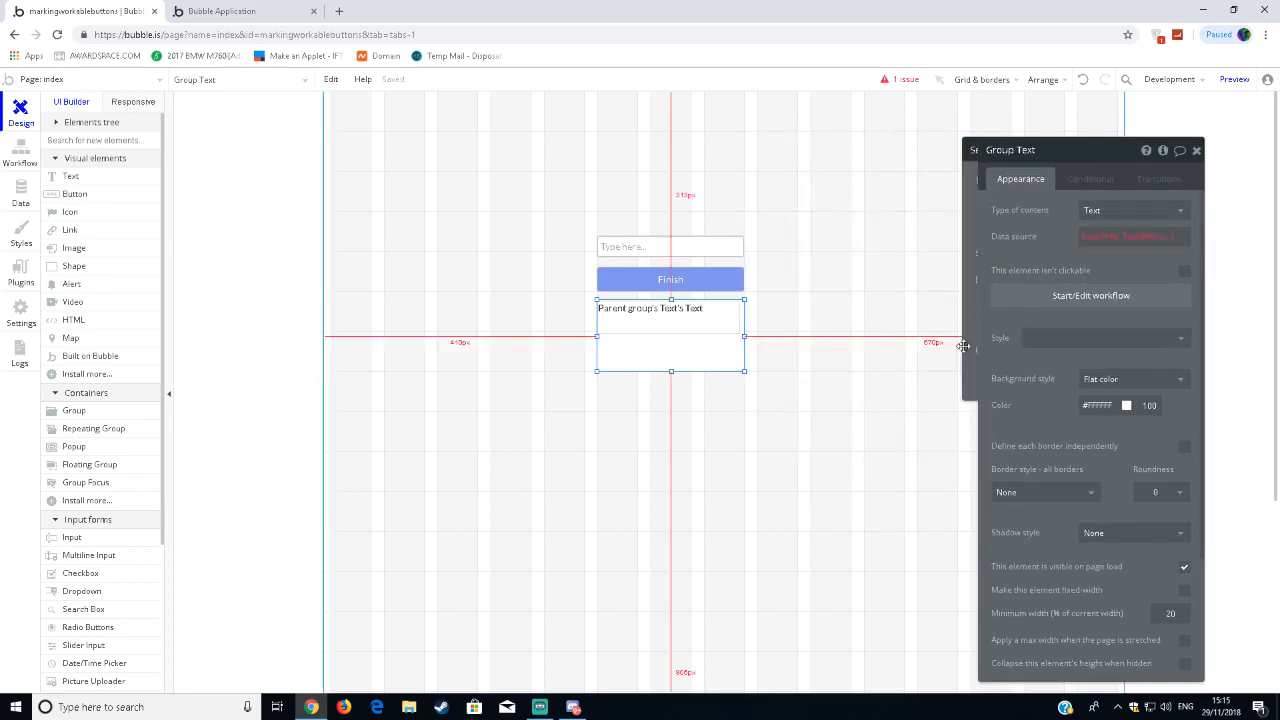
left_click(872, 260)
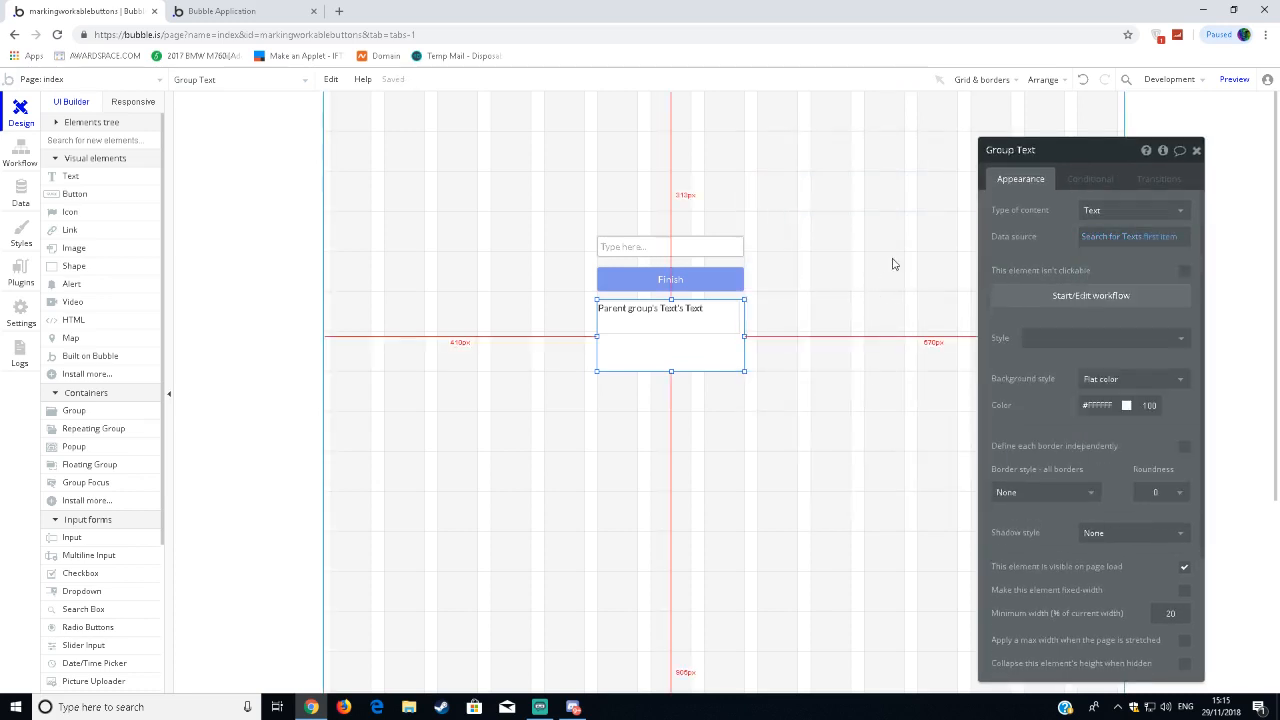
left_click(896, 265)
Reopen the dynamic expression of the text element inside the group and reselect Parent group's Text's Text.
left_click(678, 330)
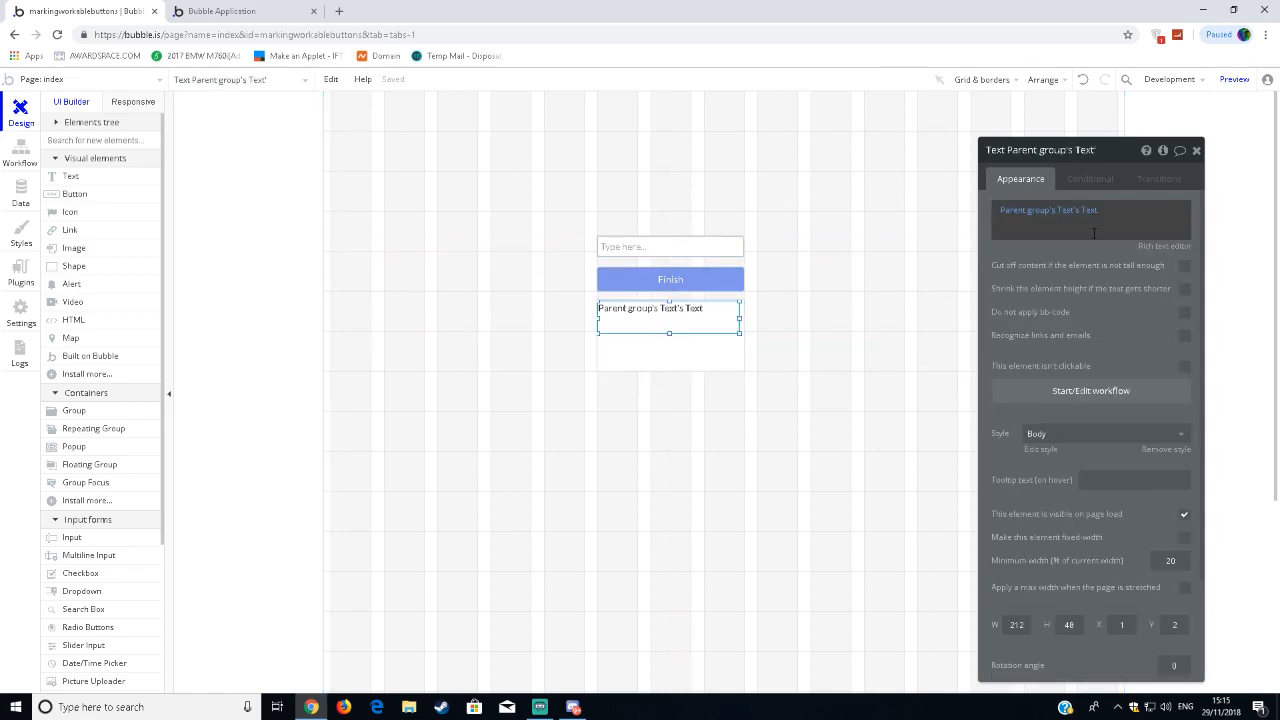
left_click(1086, 214)
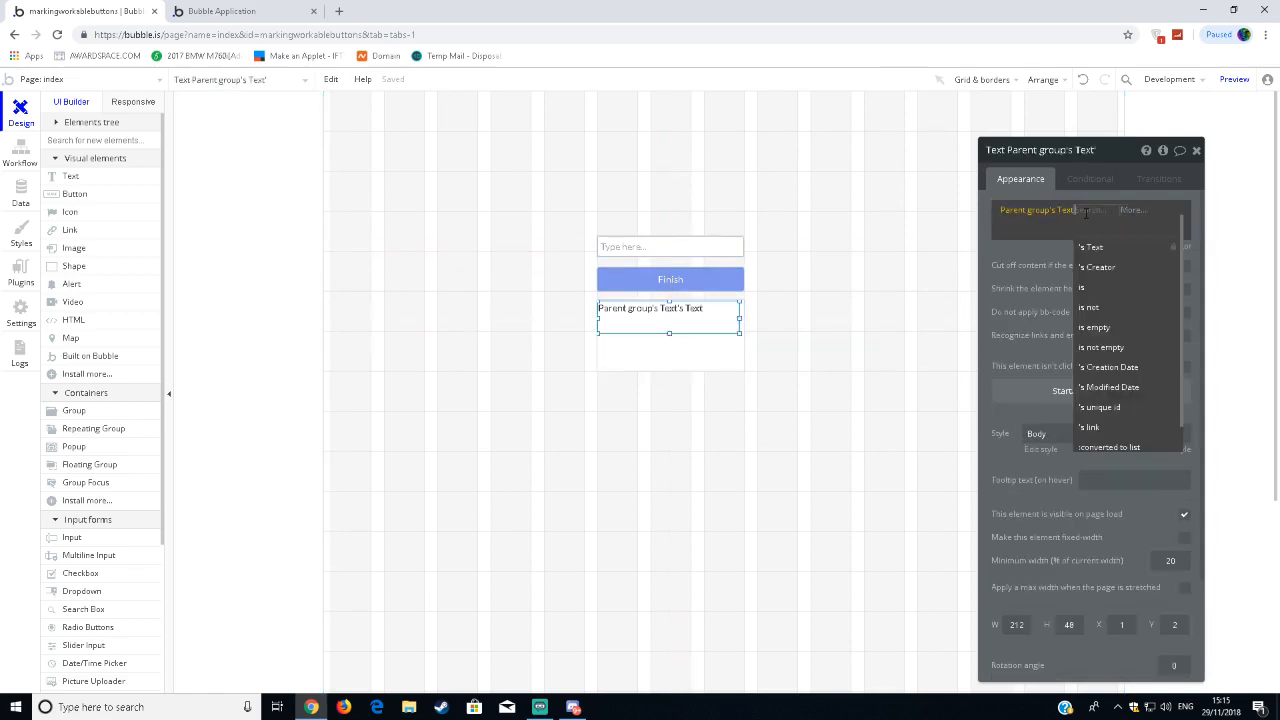
left_click(1090, 248)
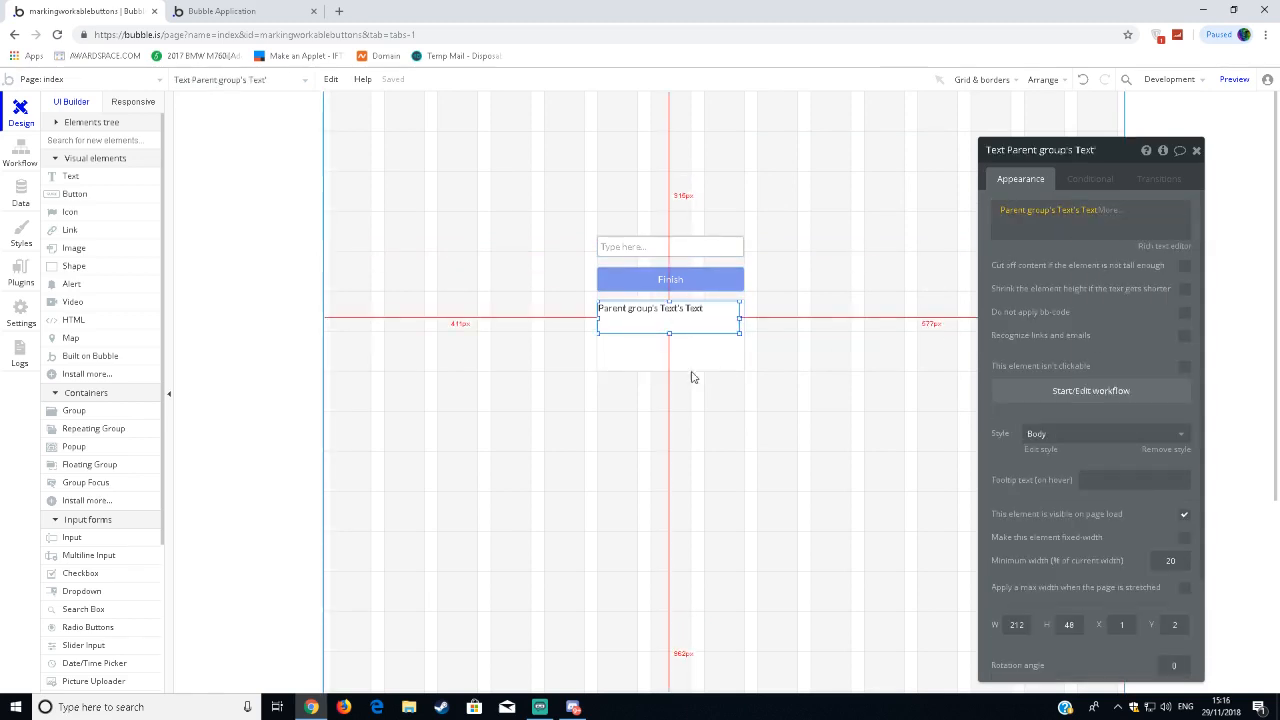
Try the :sorted operator on Search for Texts in the group's data source, and remove it again.
left_click(710, 361)
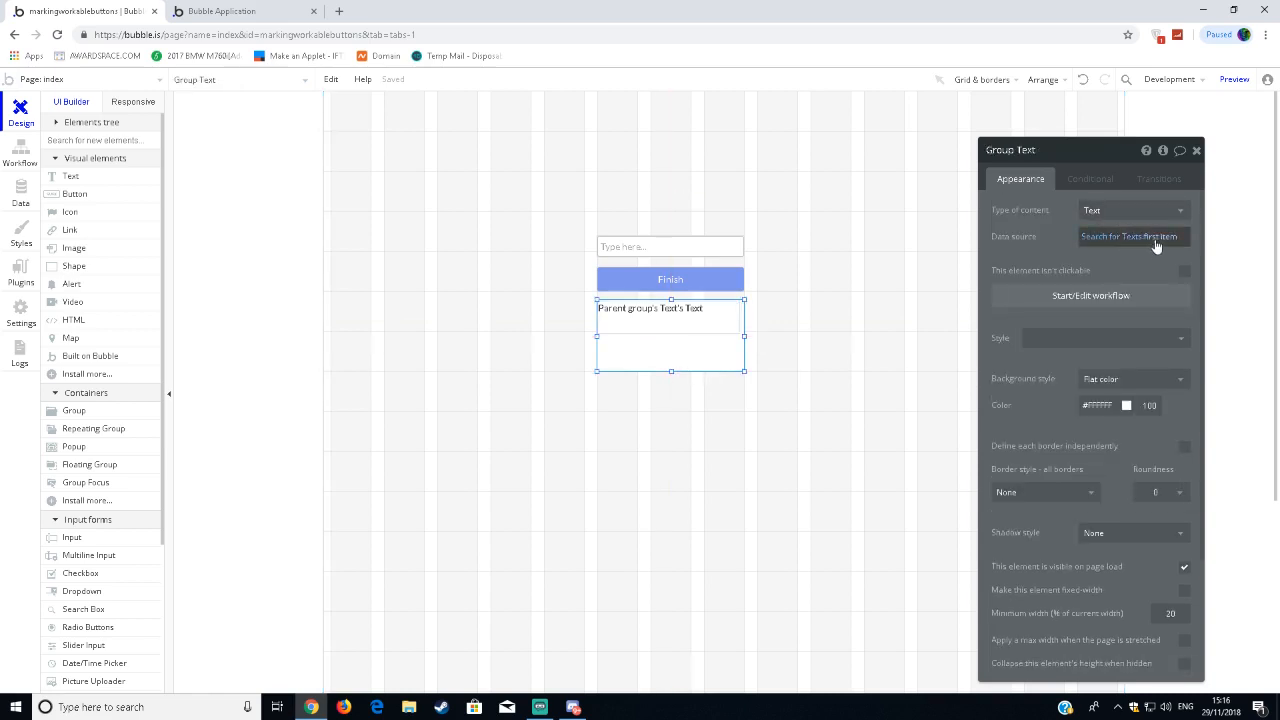
left_click(1156, 240)
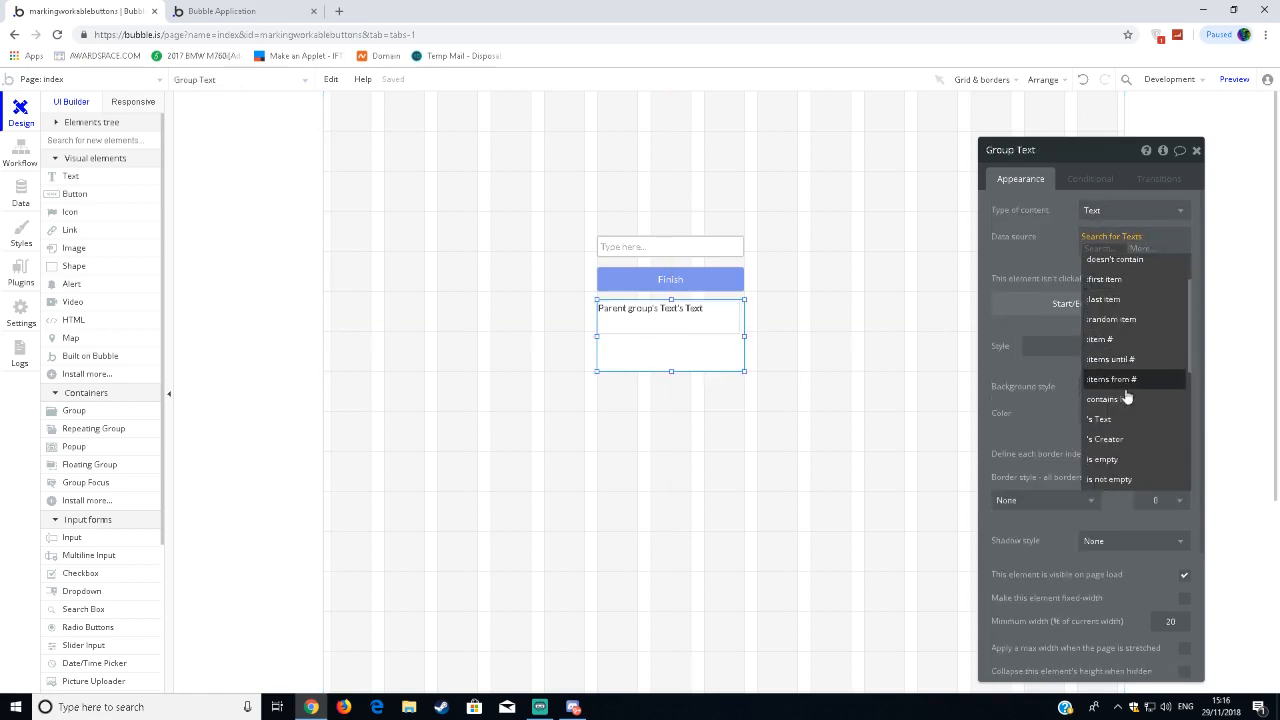
scroll(1126, 398, "down", 5)
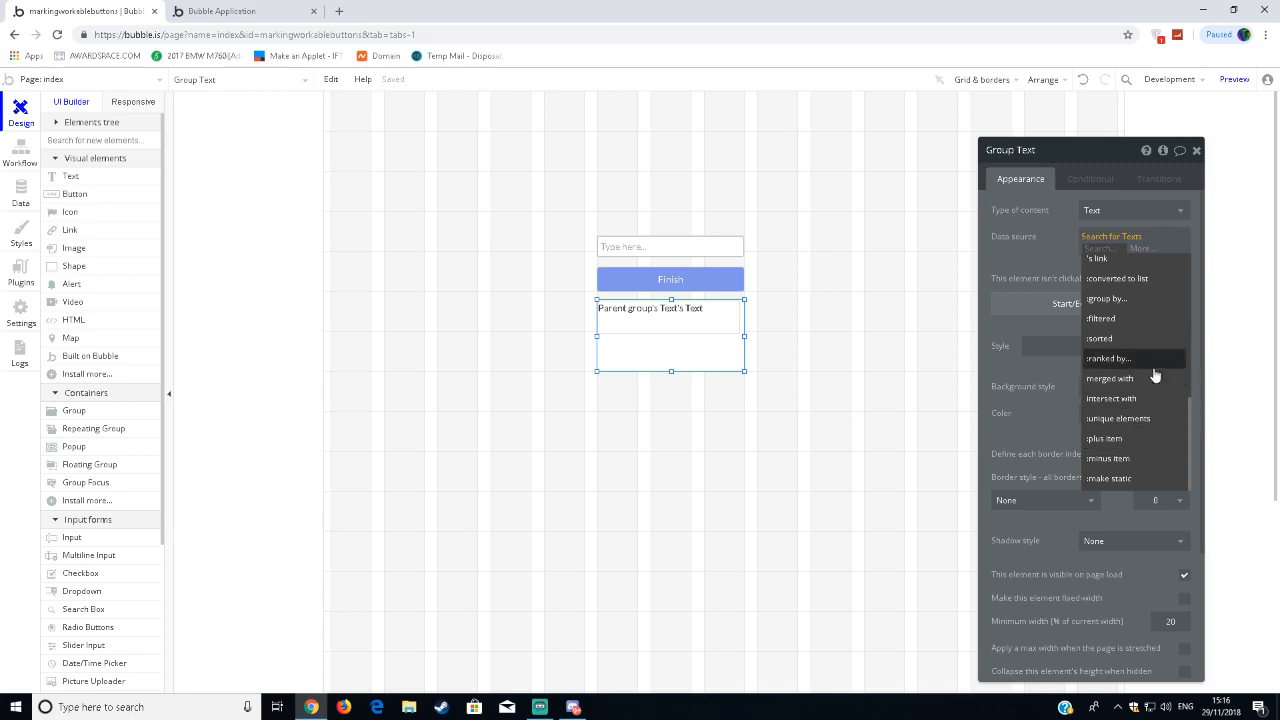
mouse_move(1147, 343)
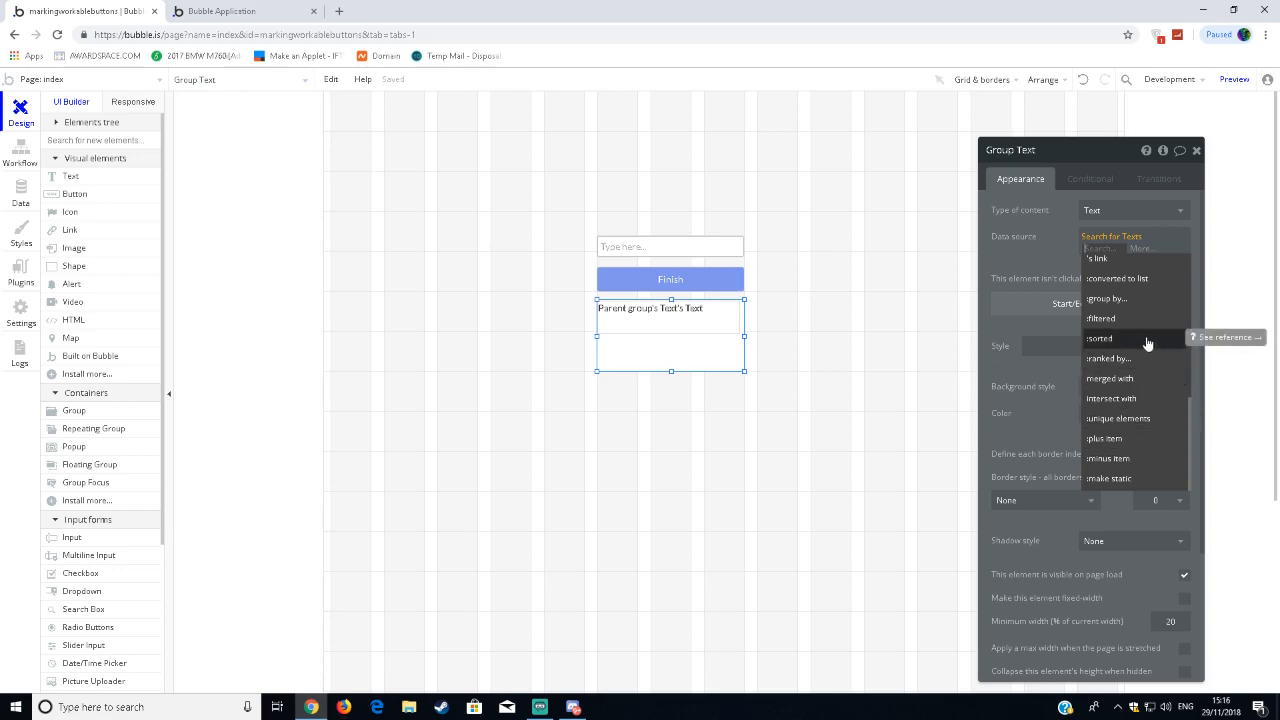
left_click(1147, 343)
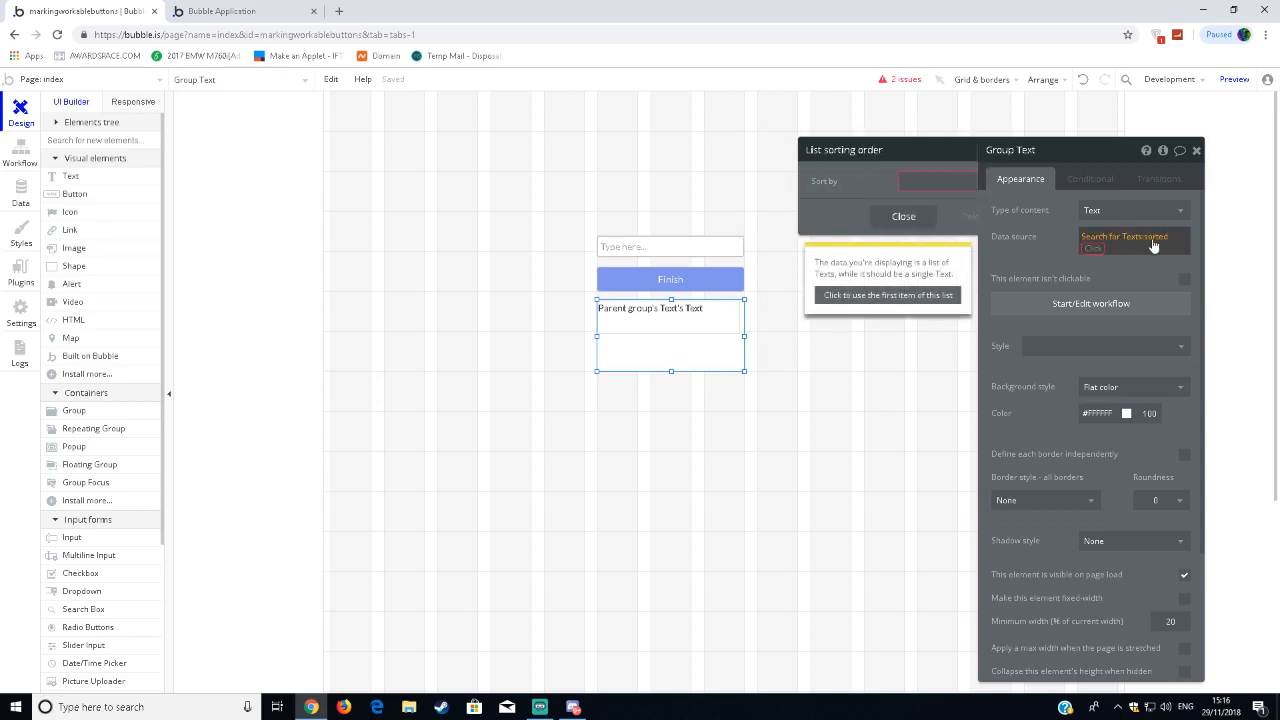
left_click(1095, 256)
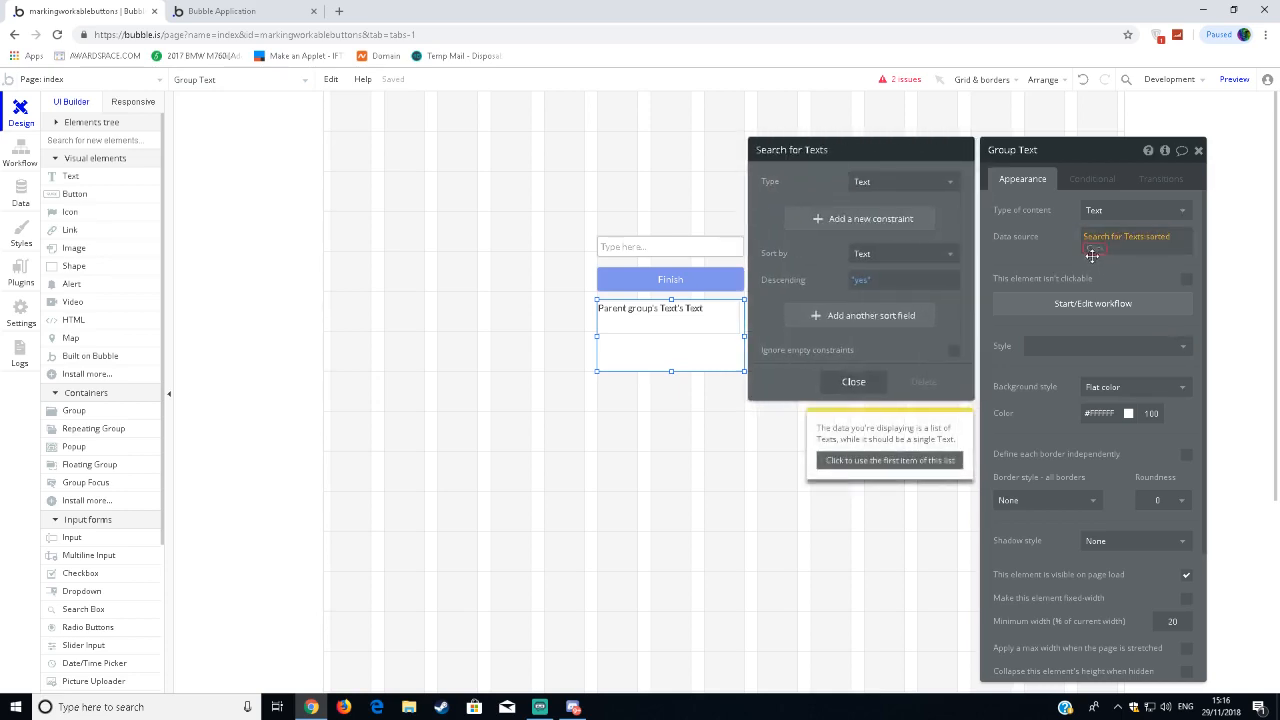
left_click(1092, 260)
left_click(1155, 262)
left_click(1076, 283)
key("BackSpace")
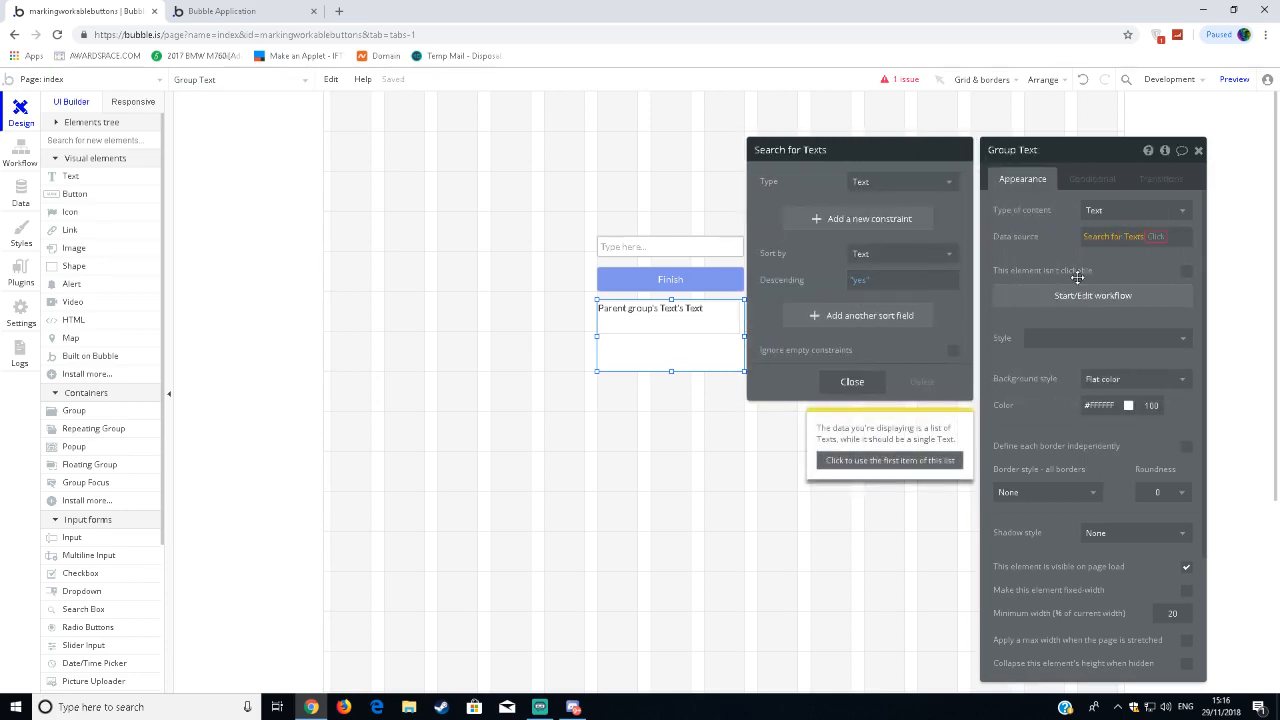
Try item # with Input A's value on the group's Search for Texts data source, and remove those operators again.
left_click(1155, 236)
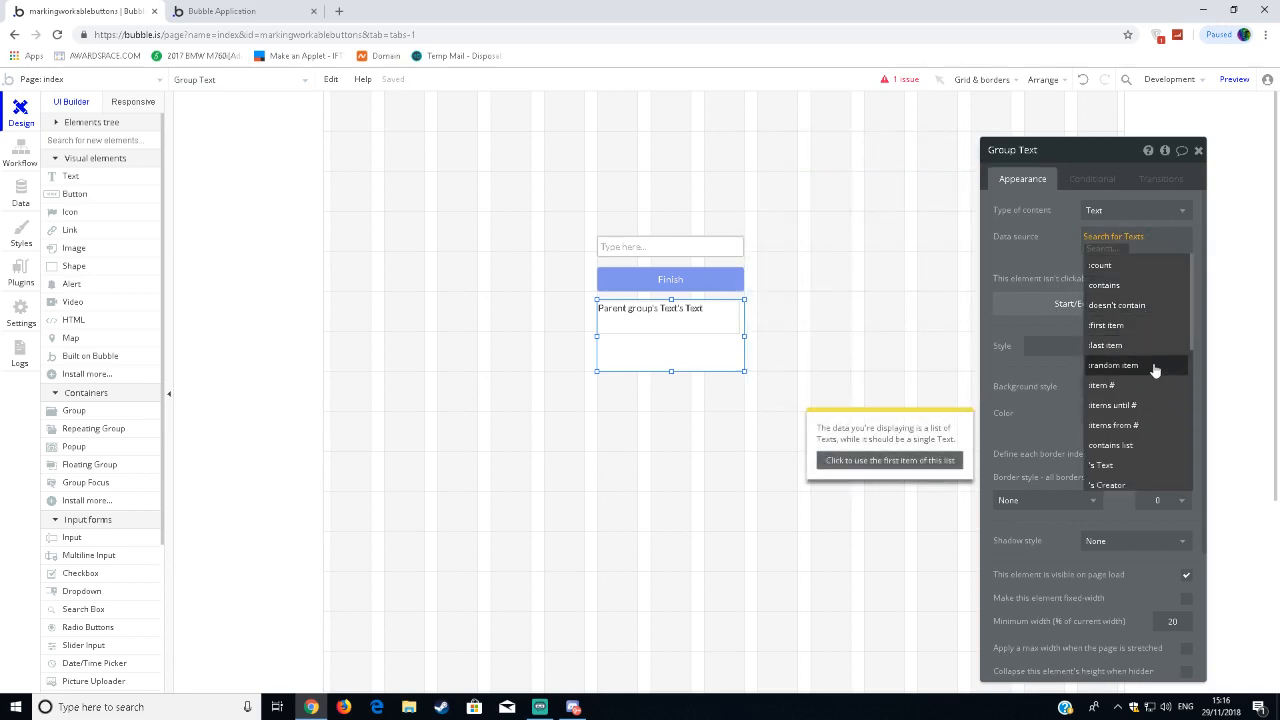
scroll(1155, 375, "down", 1)
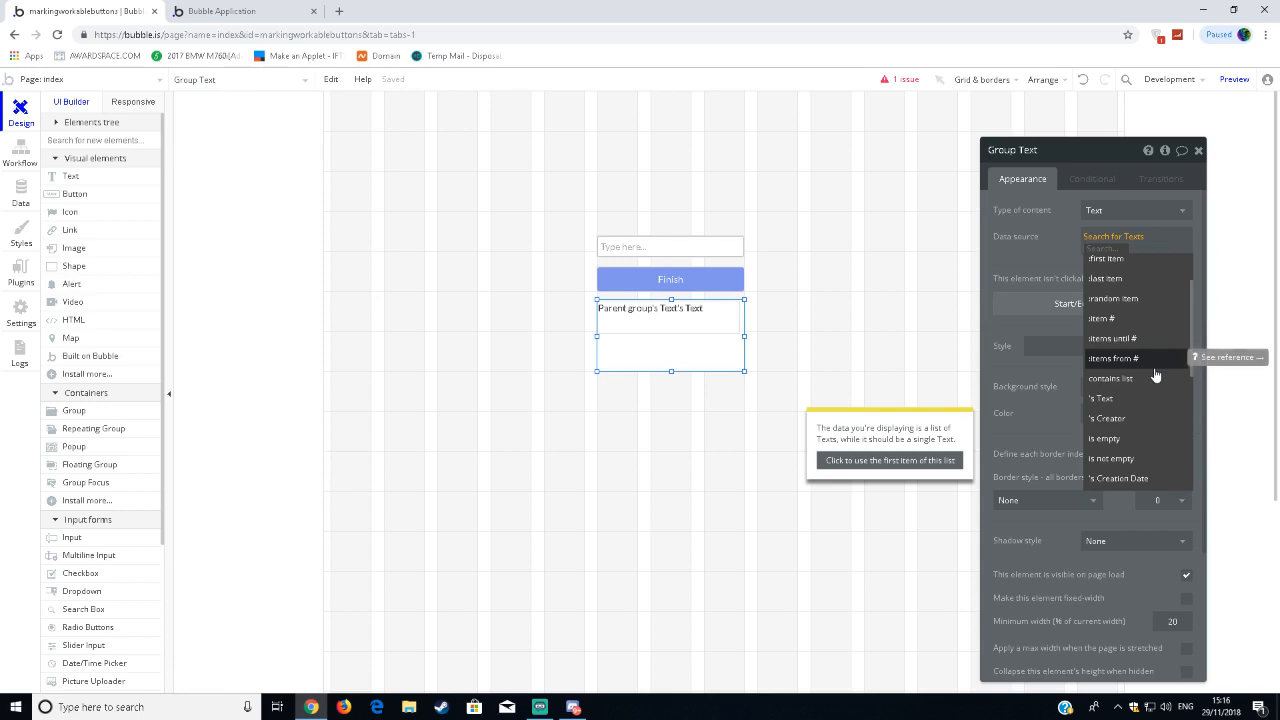
scroll(1155, 375, "down", 1)
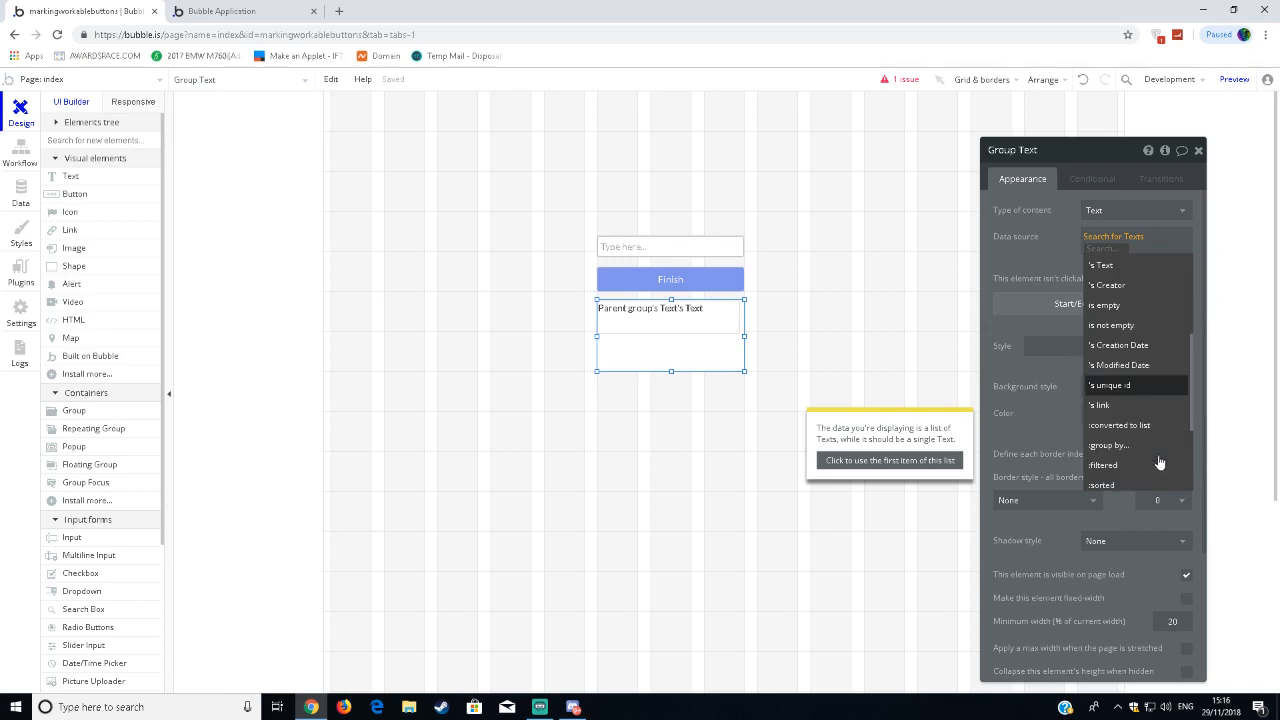
scroll(1150, 420, "down", 2)
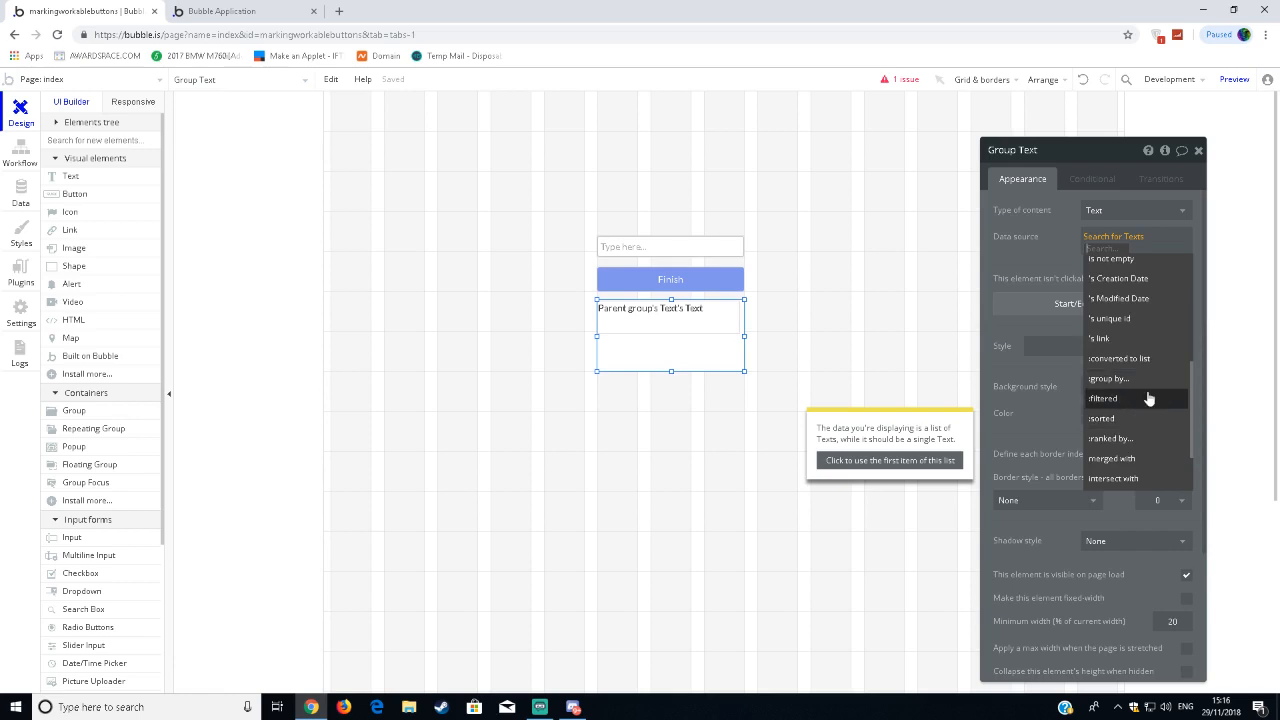
scroll(1150, 395, "down", 2)
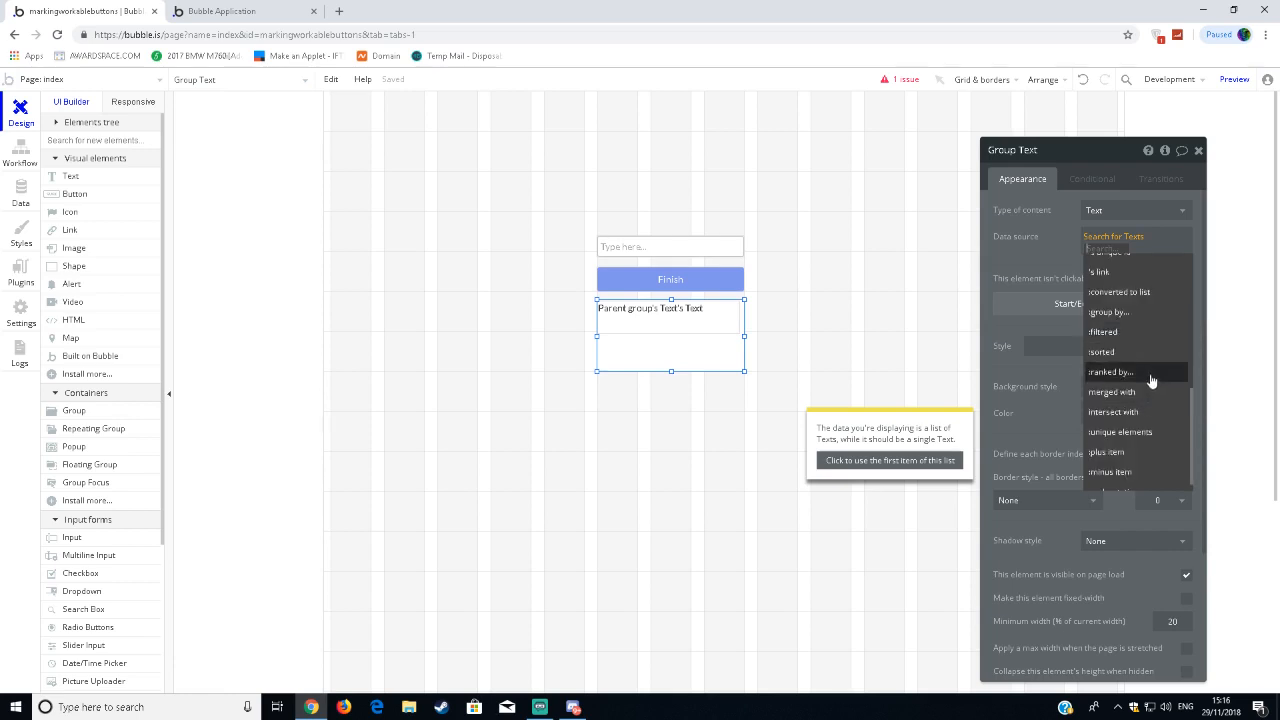
scroll(1150, 430, "up", 6)
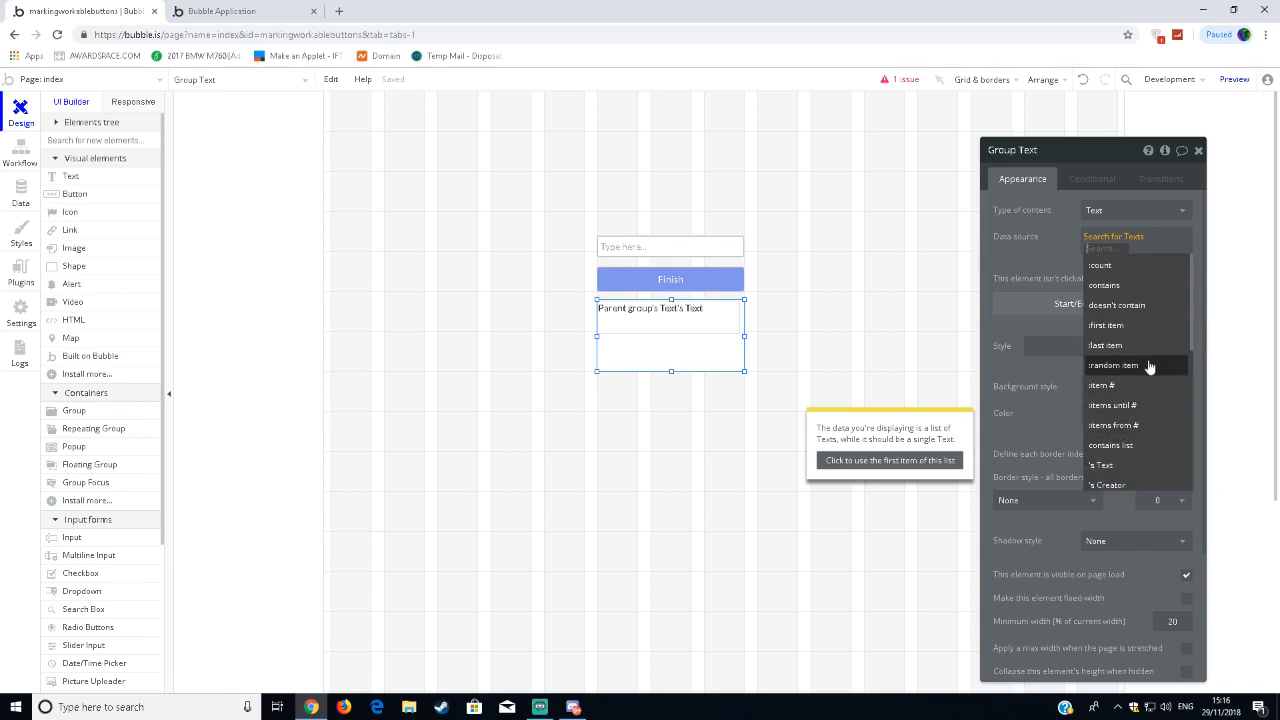
left_click(1166, 385)
scroll(1140, 340, "down", 3)
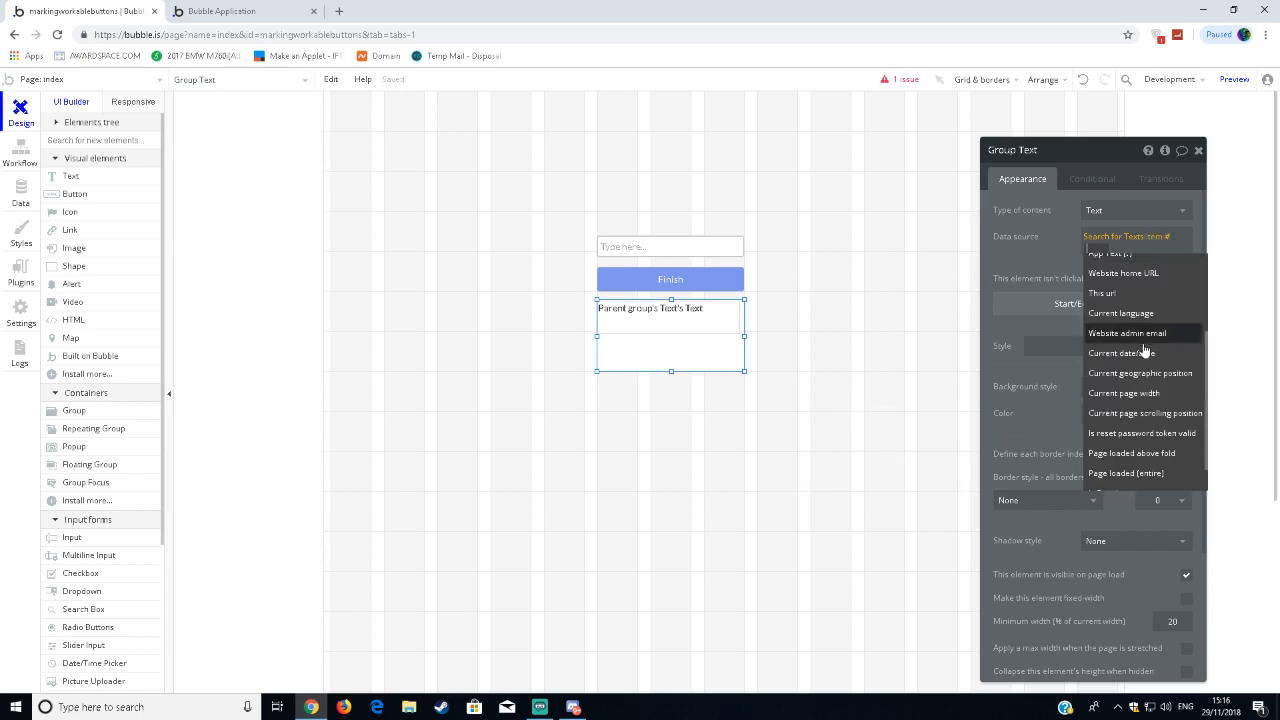
scroll(1146, 362, "up", 4)
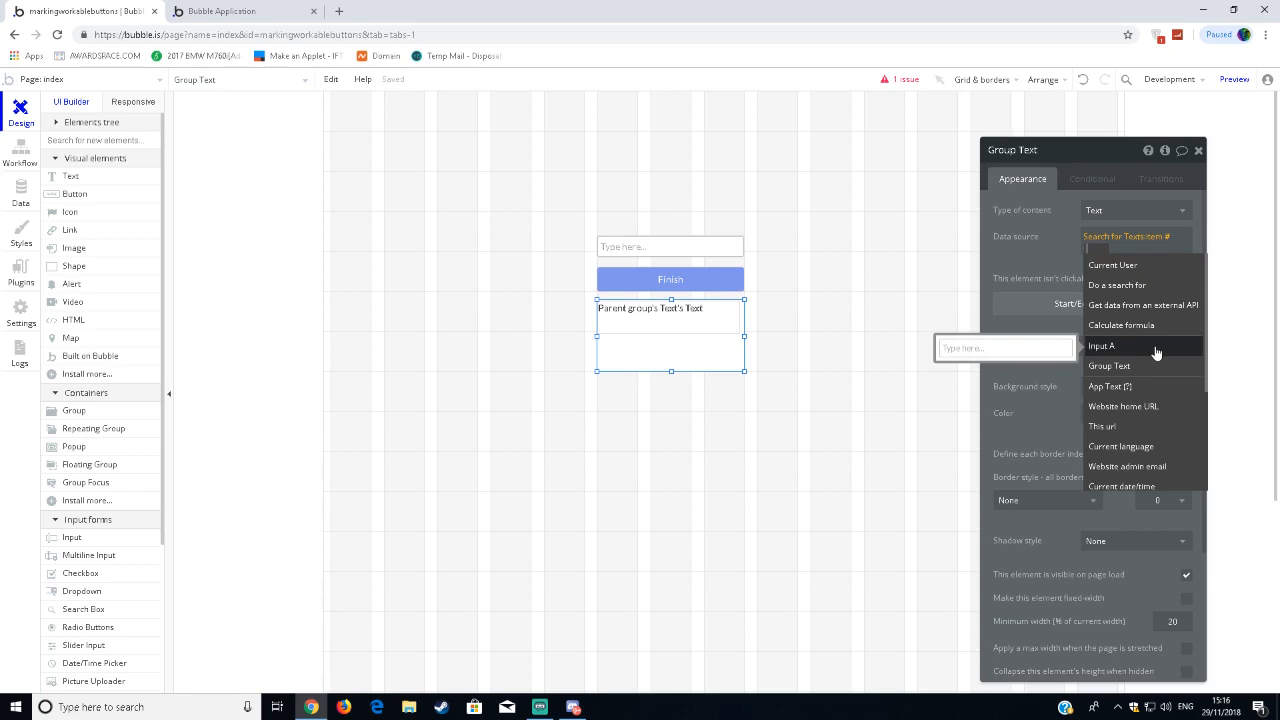
left_click(1156, 346)
left_click(1120, 265)
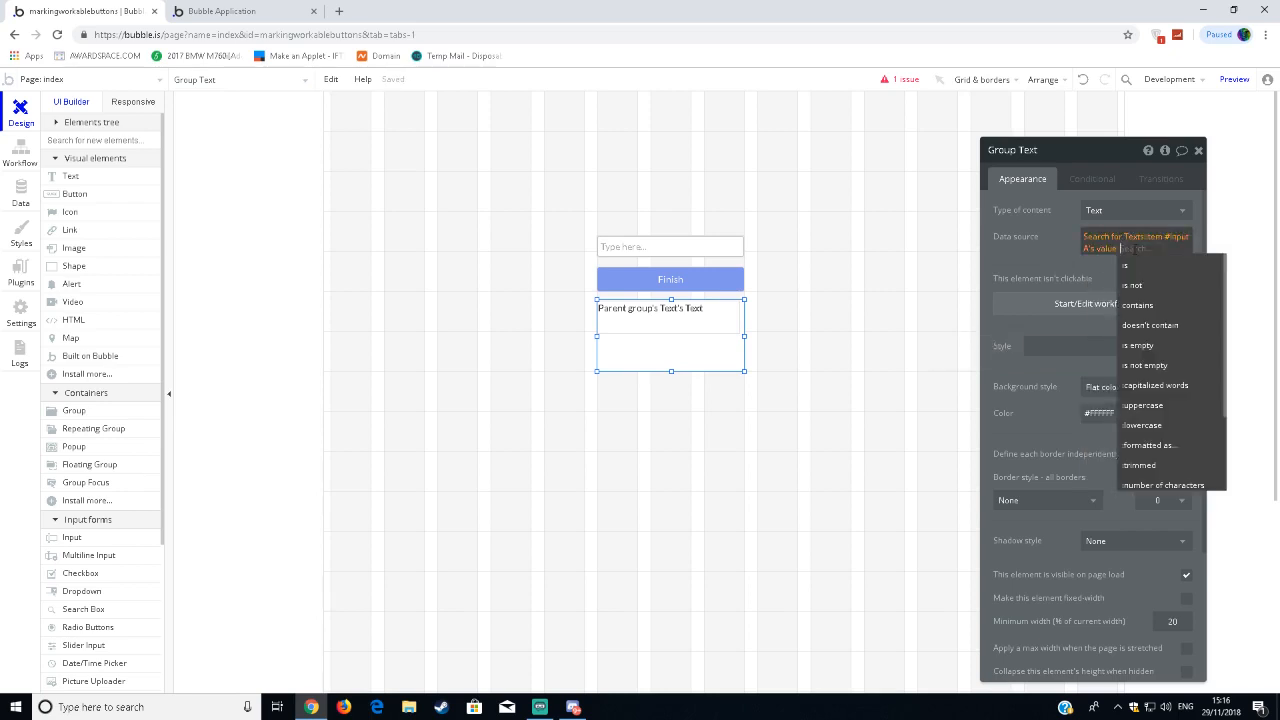
key("BackSpace")
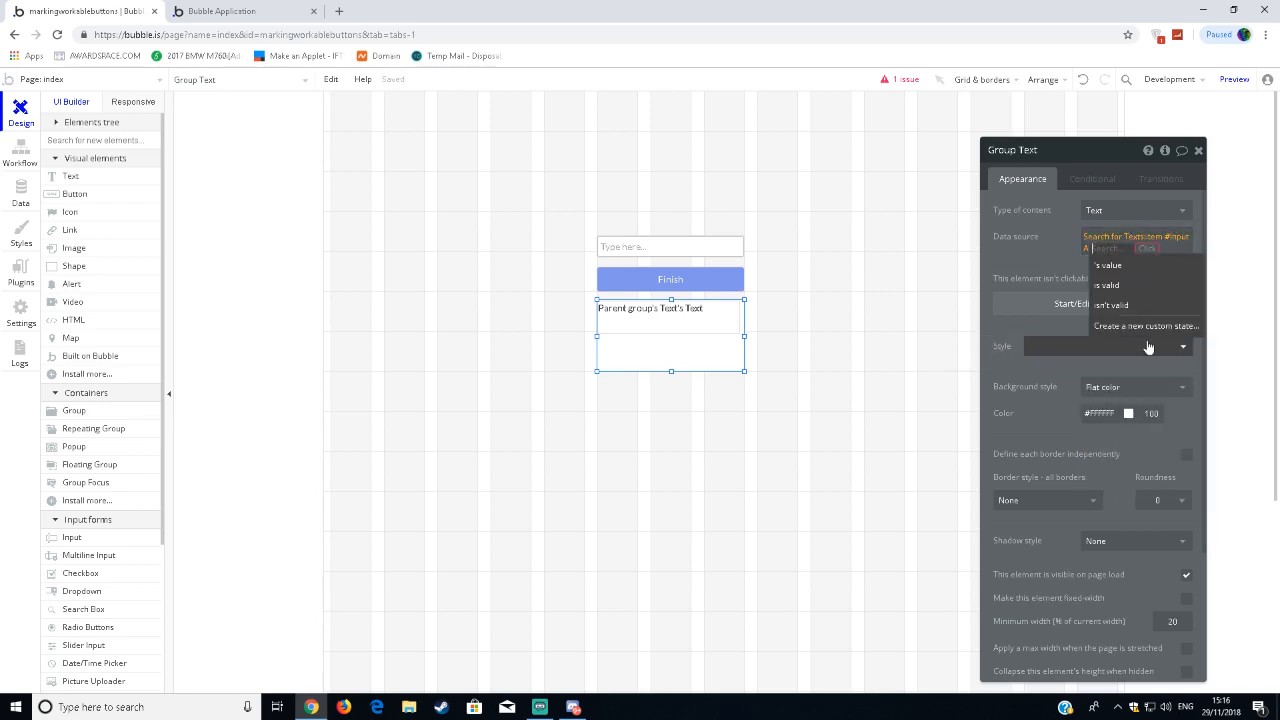
key("BackSpace")
key("BackSpace")
left_click(1154, 239)
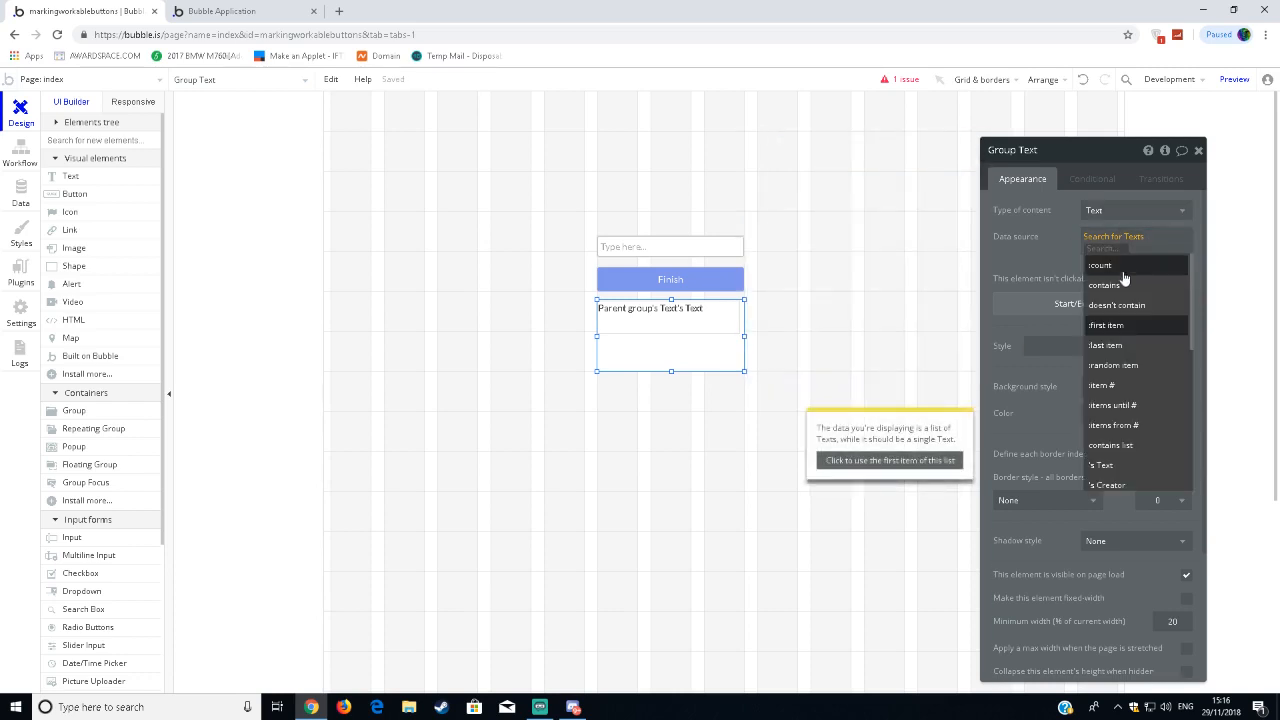
Set the group's data source to Search for Texts:first item and close the group's properties.
left_click(1126, 328)
left_click(1010, 244)
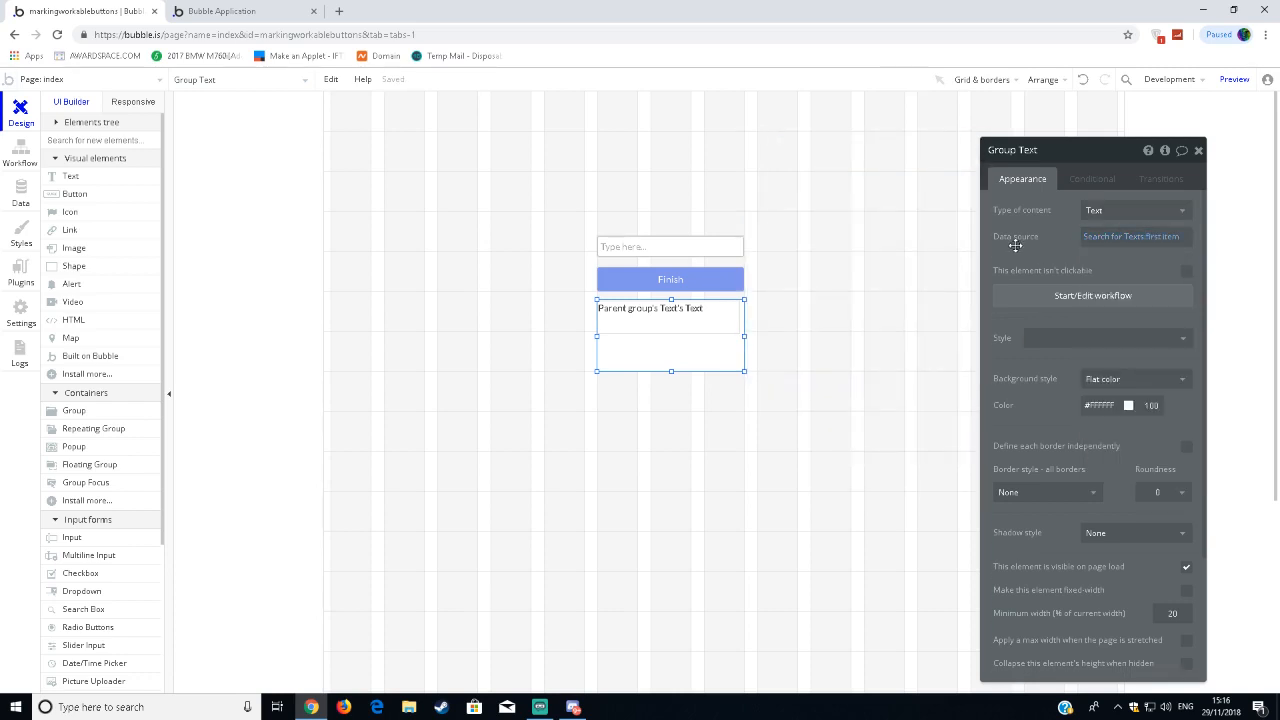
left_click(1198, 150)
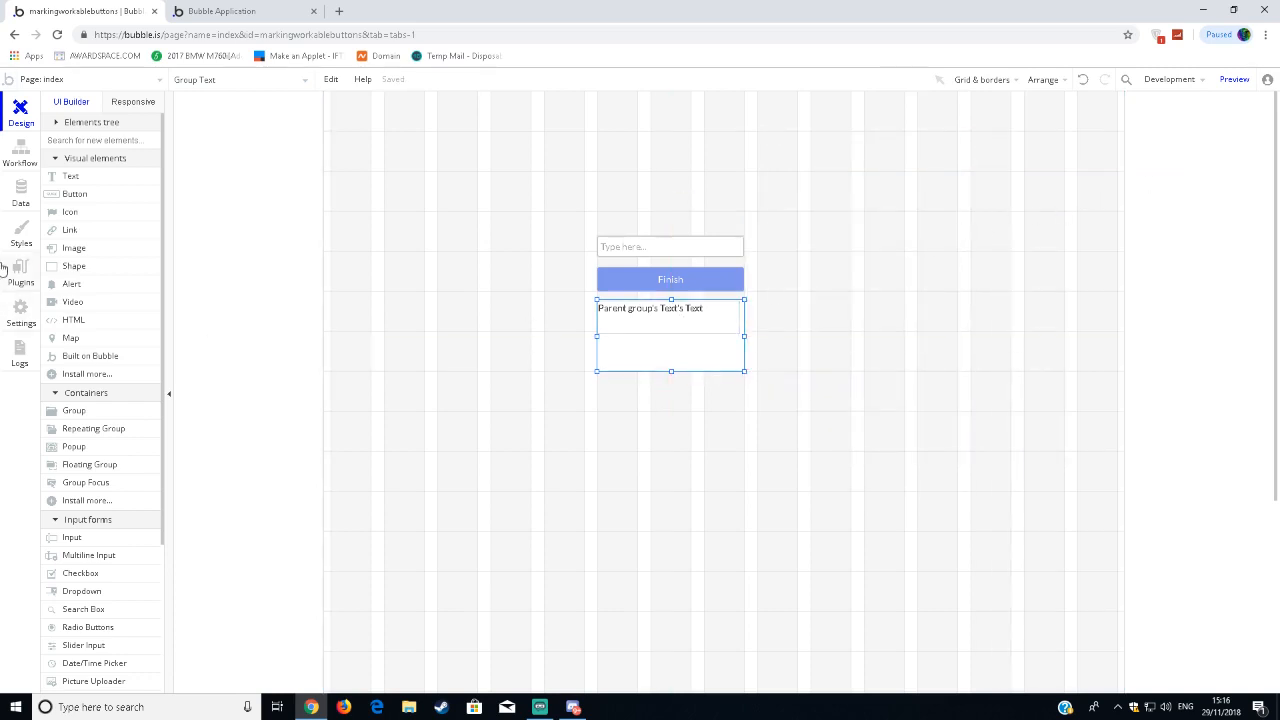
View all Texts entries in the app data.
left_click(22, 268)
left_click(21, 238)
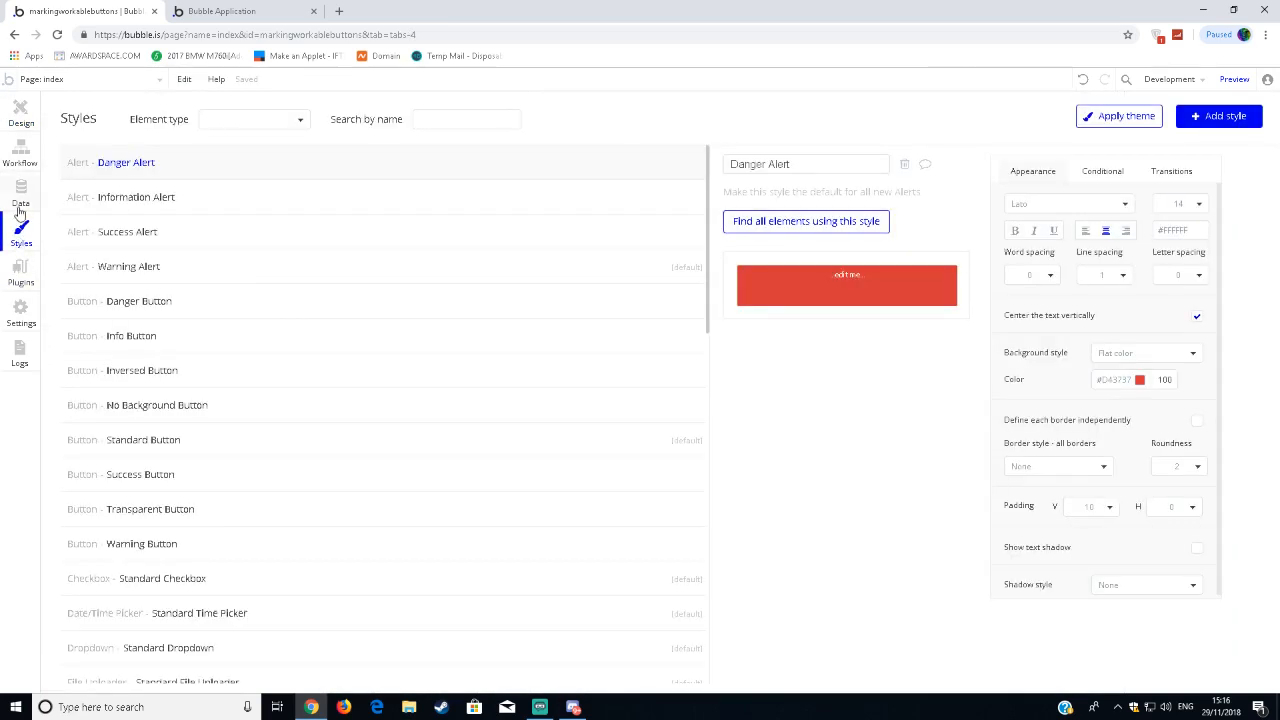
left_click(19, 210)
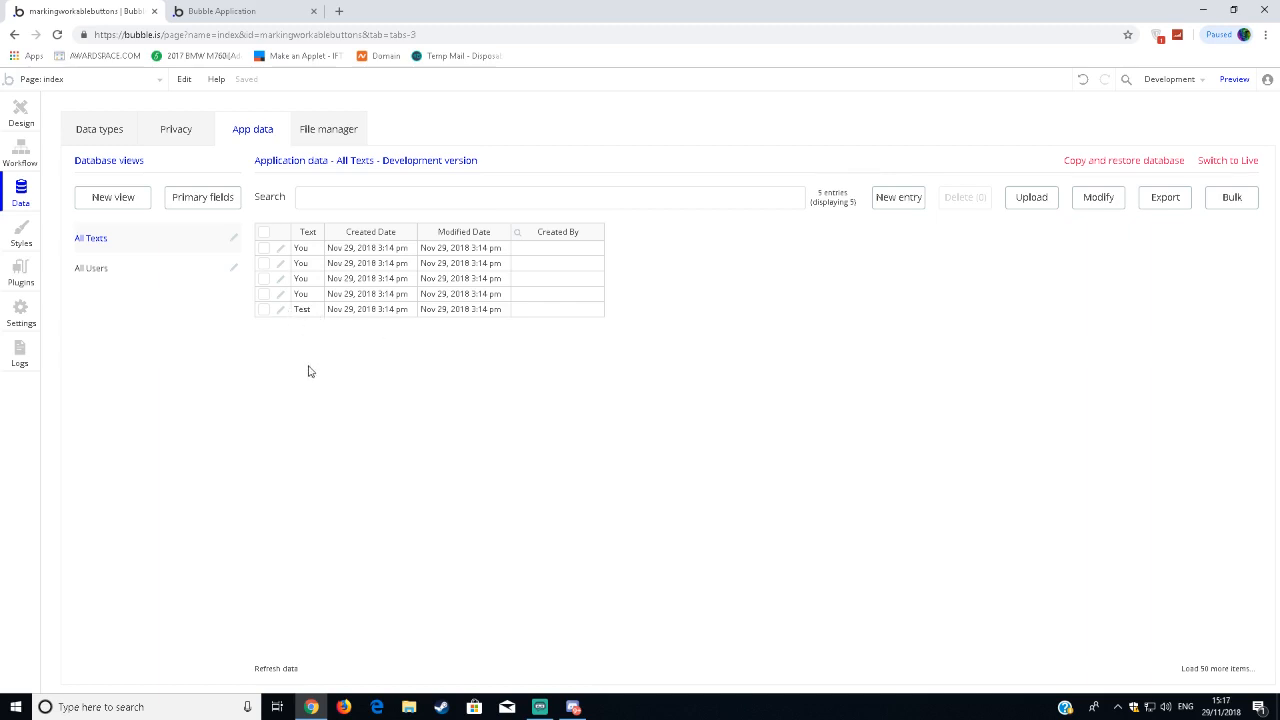
Go back to the page design and check the input and displayed text on the running Bubble Application page.
left_click(8, 116)
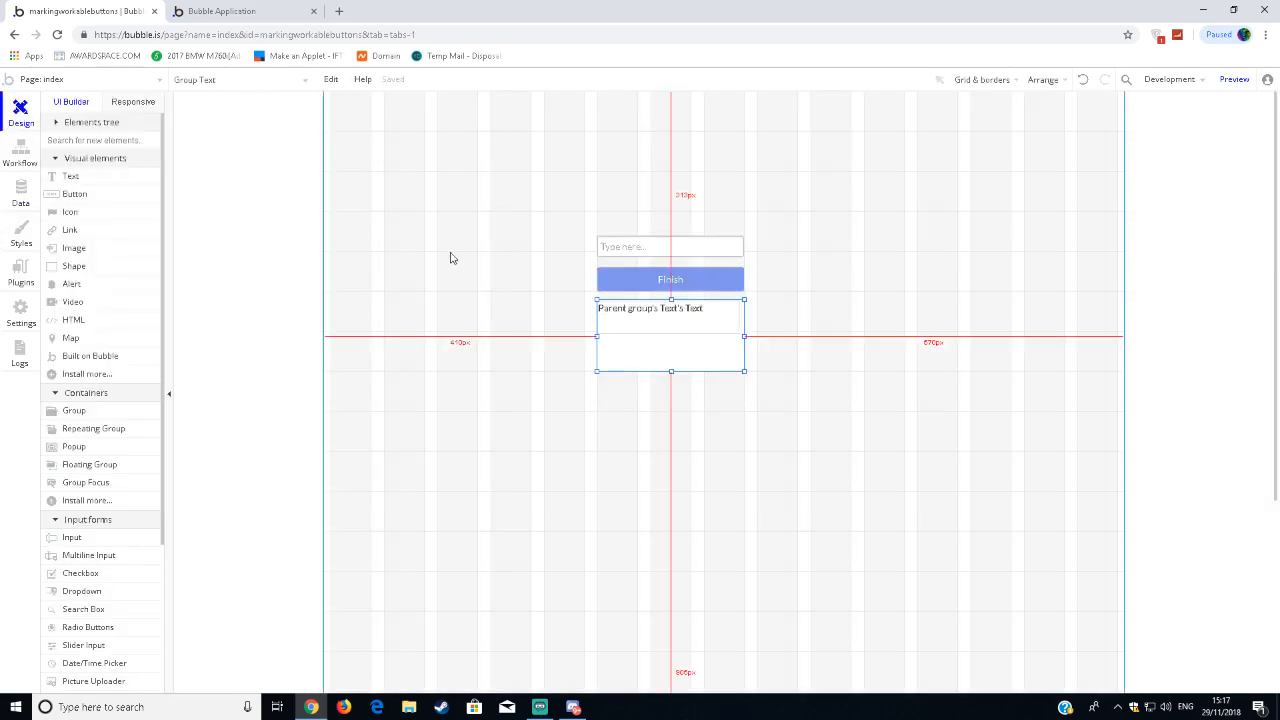
left_click(279, 20)
left_click(473, 81)
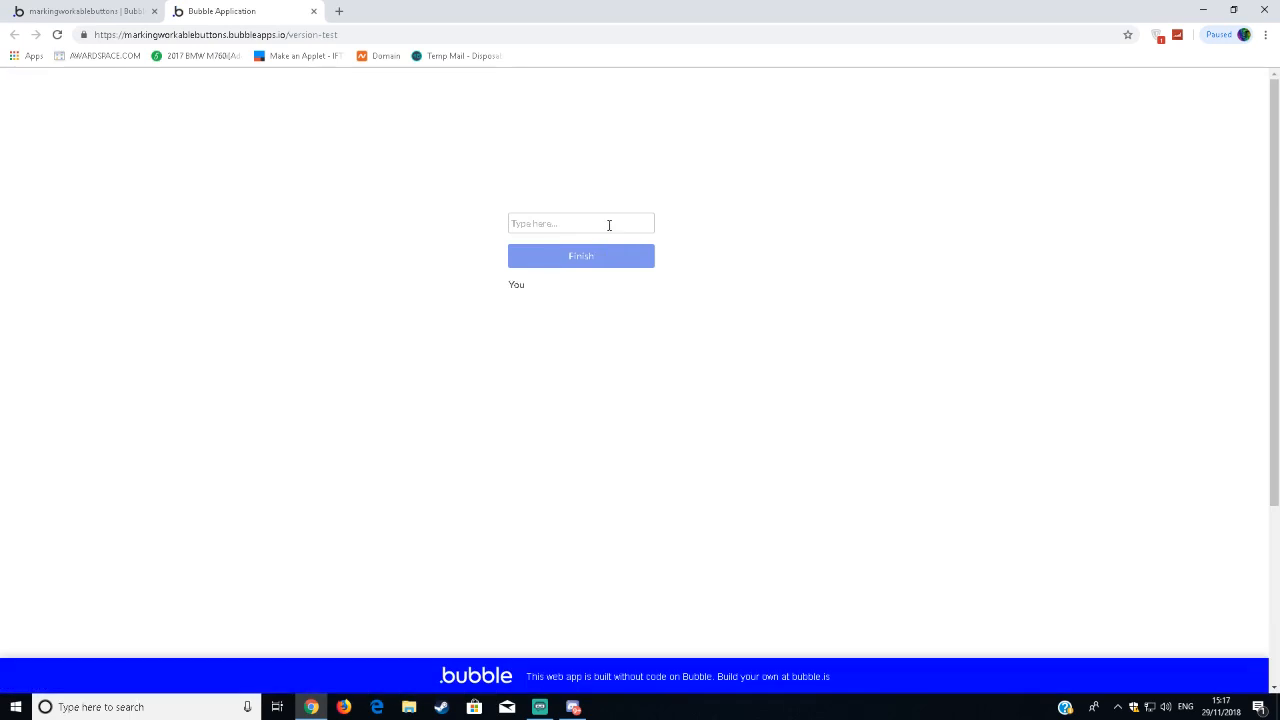
left_click(608, 225)
Return to the editor and change the grouped text element's expression to Parent group's Text:converted to list.
left_click(104, 8)
double_click(649, 317)
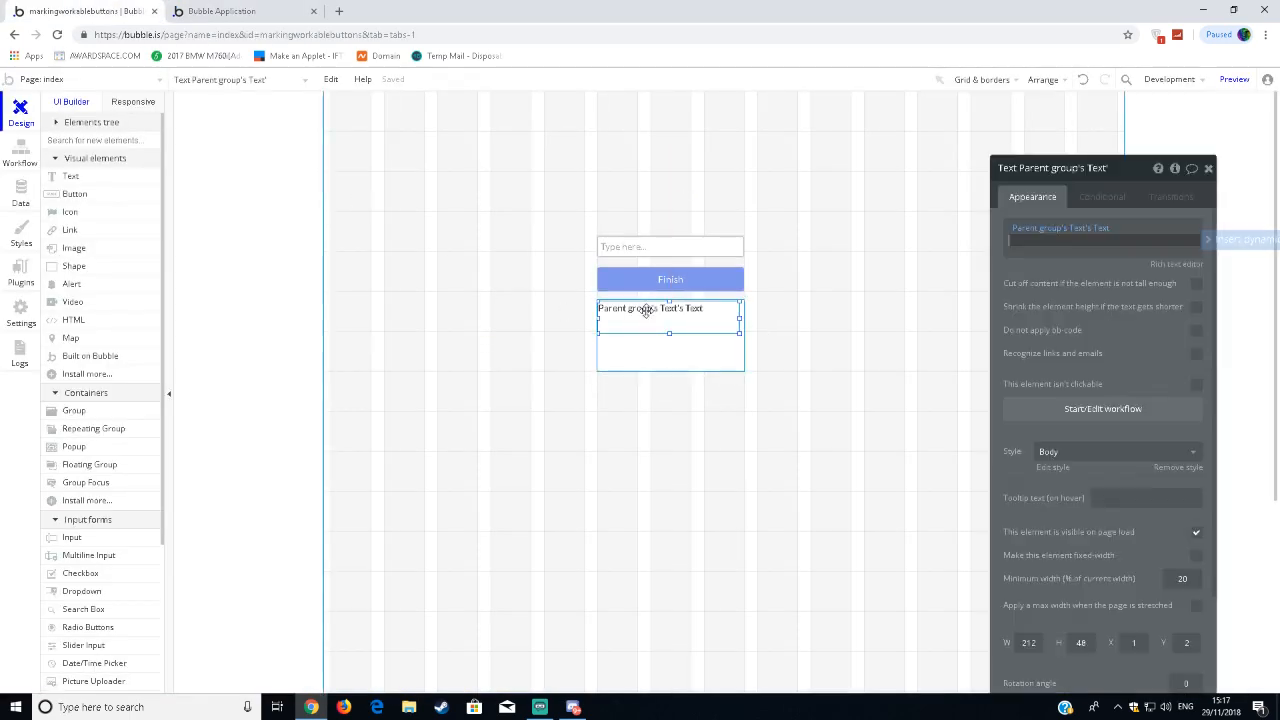
left_click(1092, 232)
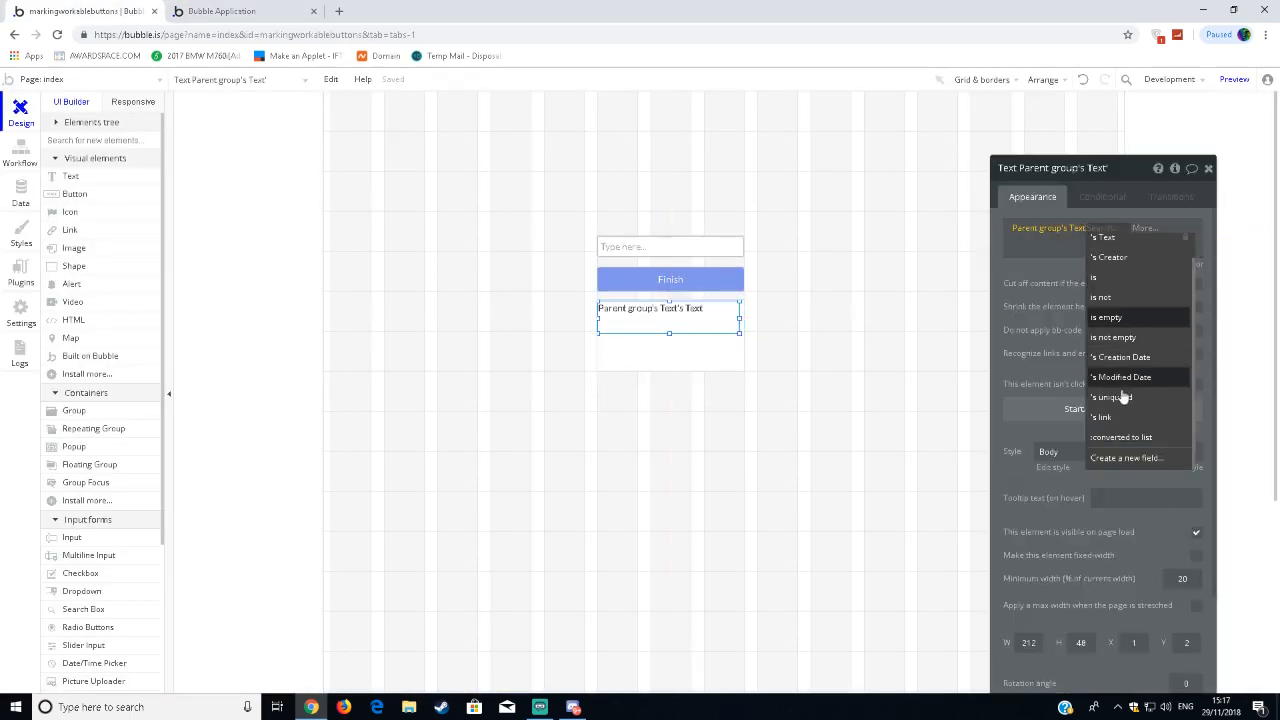
left_click(1120, 374)
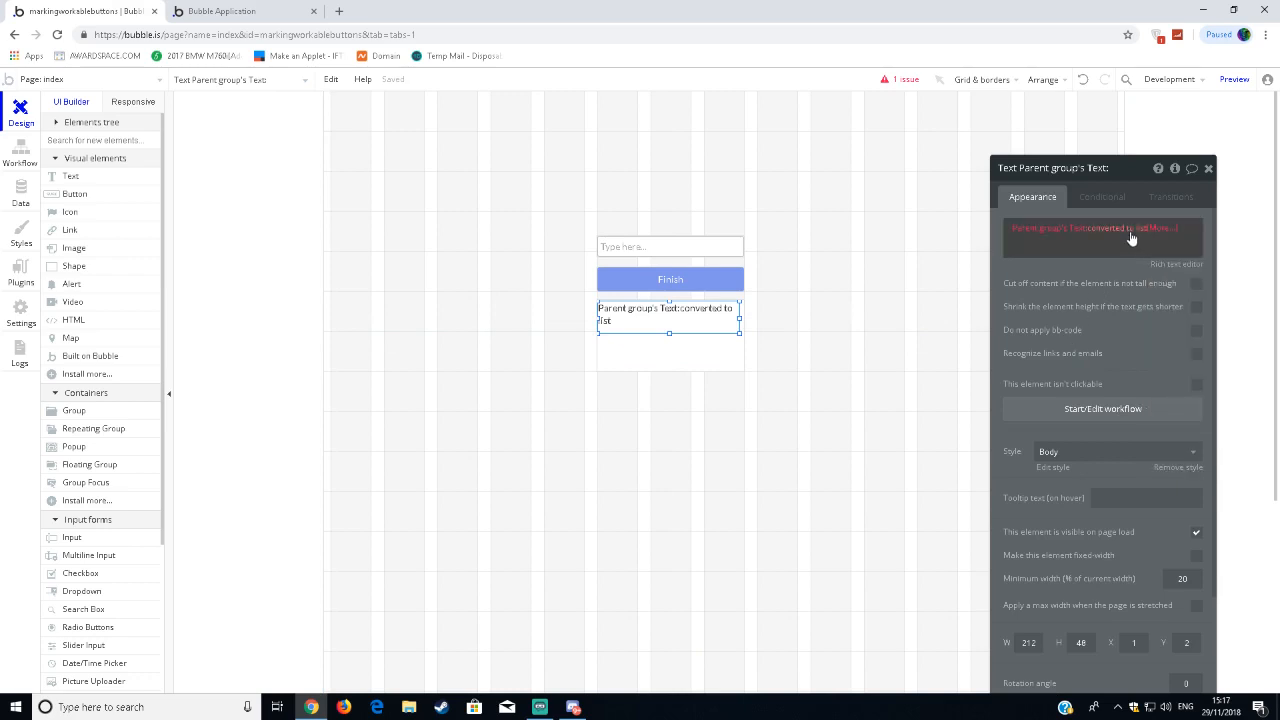
Extend the grouped text element's expression to Parent group's Text:converted to list's Text.
left_click(1134, 234)
left_click(1134, 442)
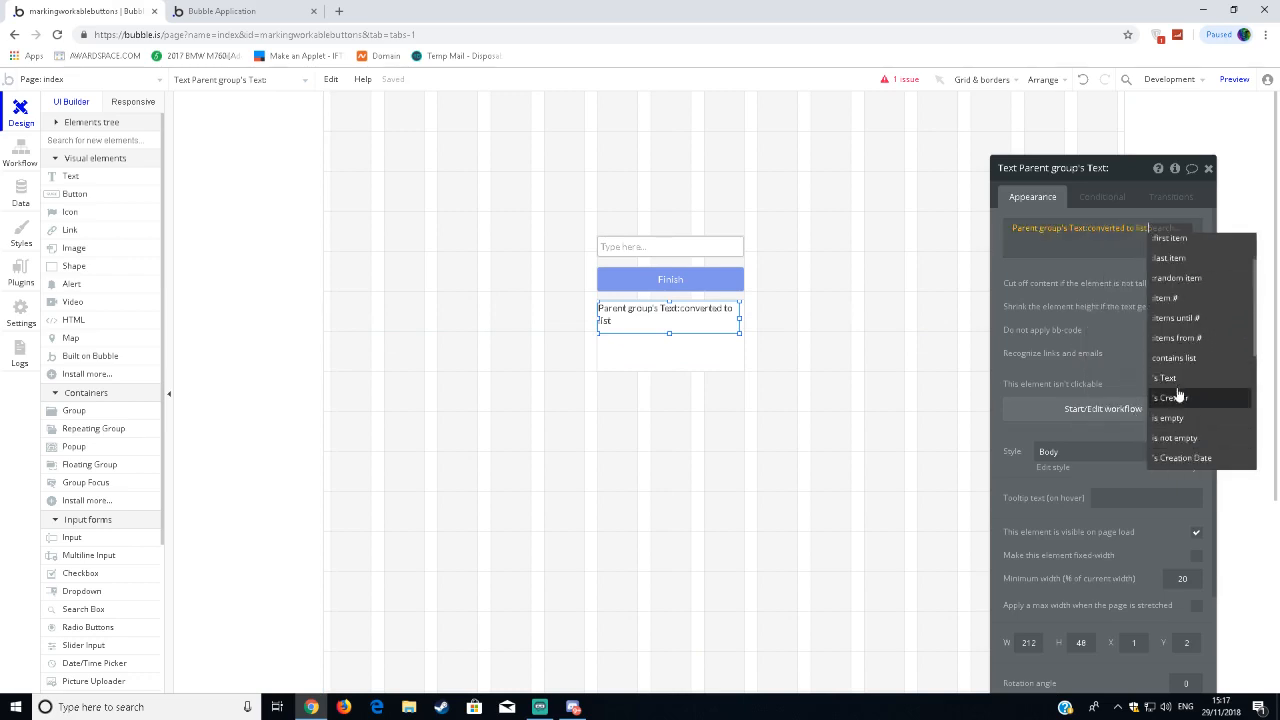
left_click(1165, 400)
Refresh the running Bubble Application page and submit the entries Here and FGASFD with the Finish button.
left_click(284, 12)
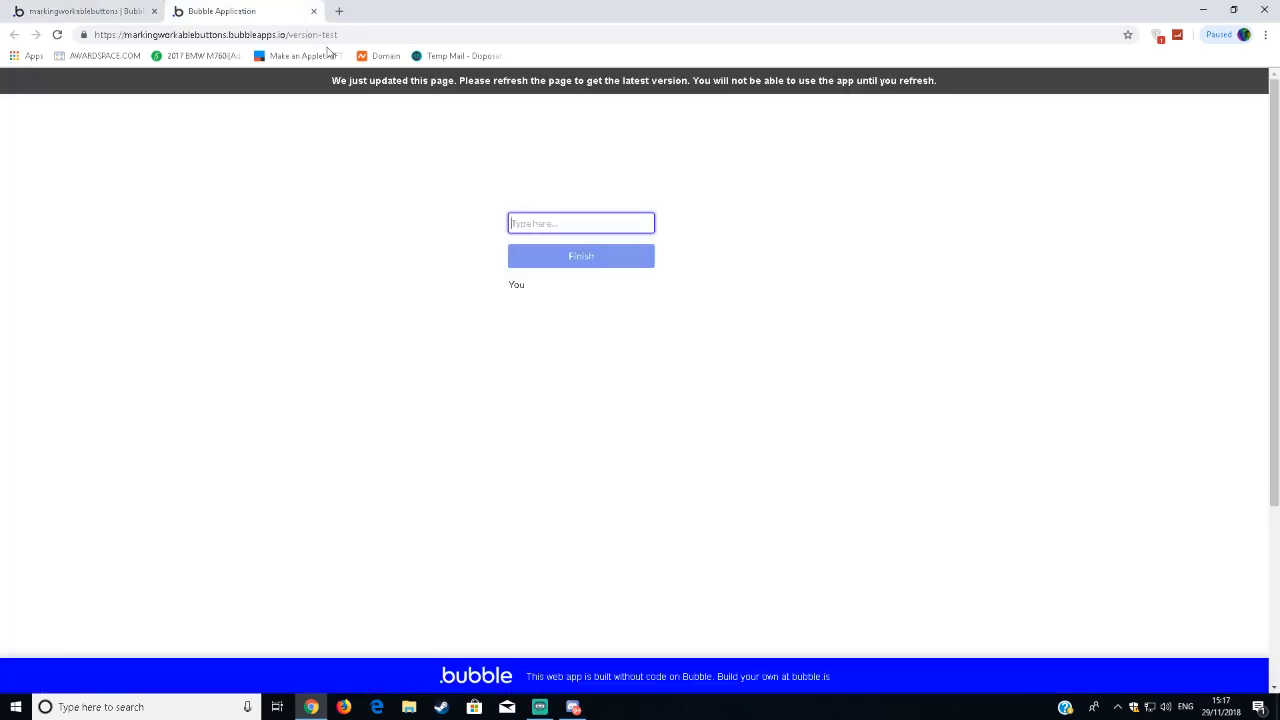
left_click(356, 80)
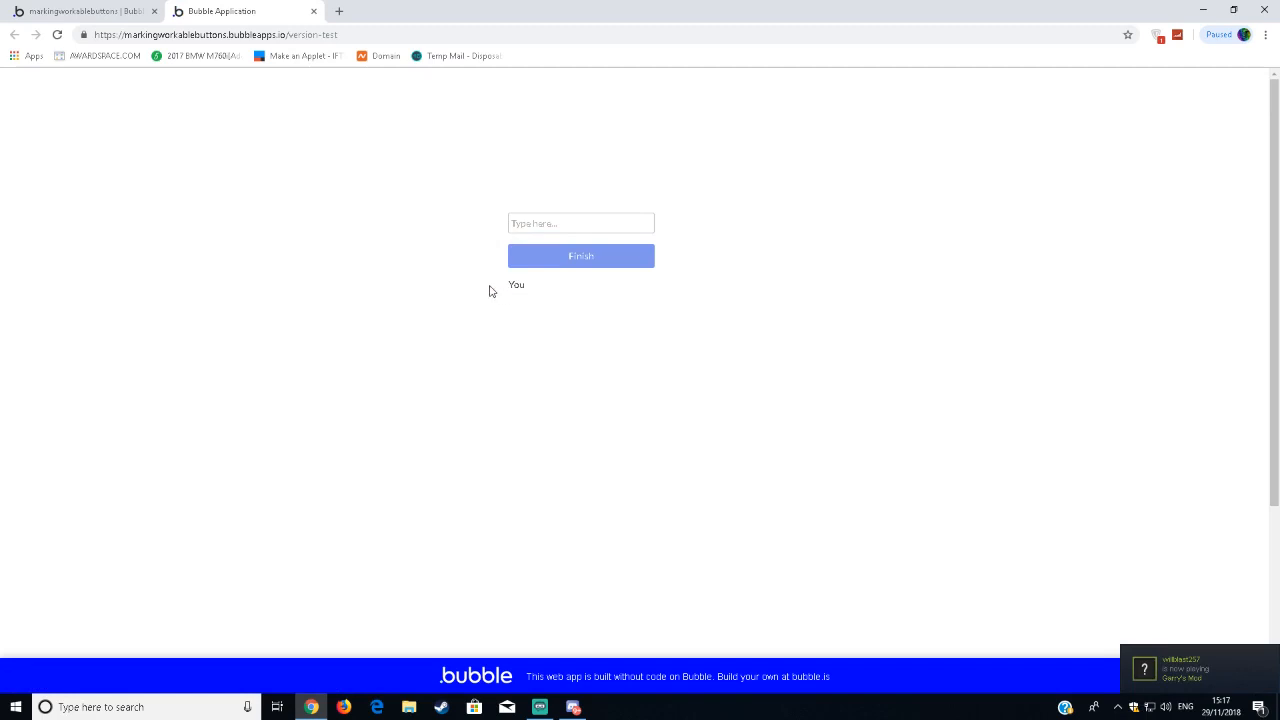
left_click_drag(496, 287, 523, 287)
left_click(541, 219)
type("Hey")
key("Return")
type("Hundrd")
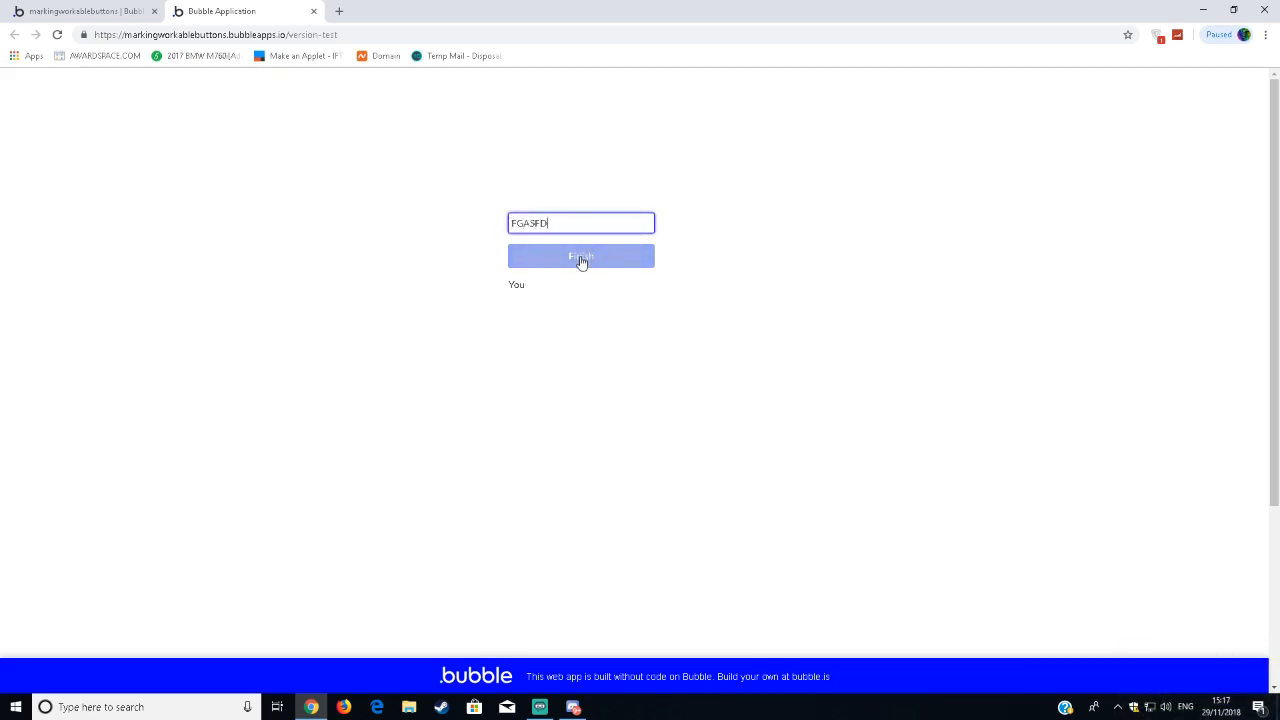
left_click(583, 262)
Check the text displayed below the Finish button on the running page after a brief look at the editor.
left_click(85, 14)
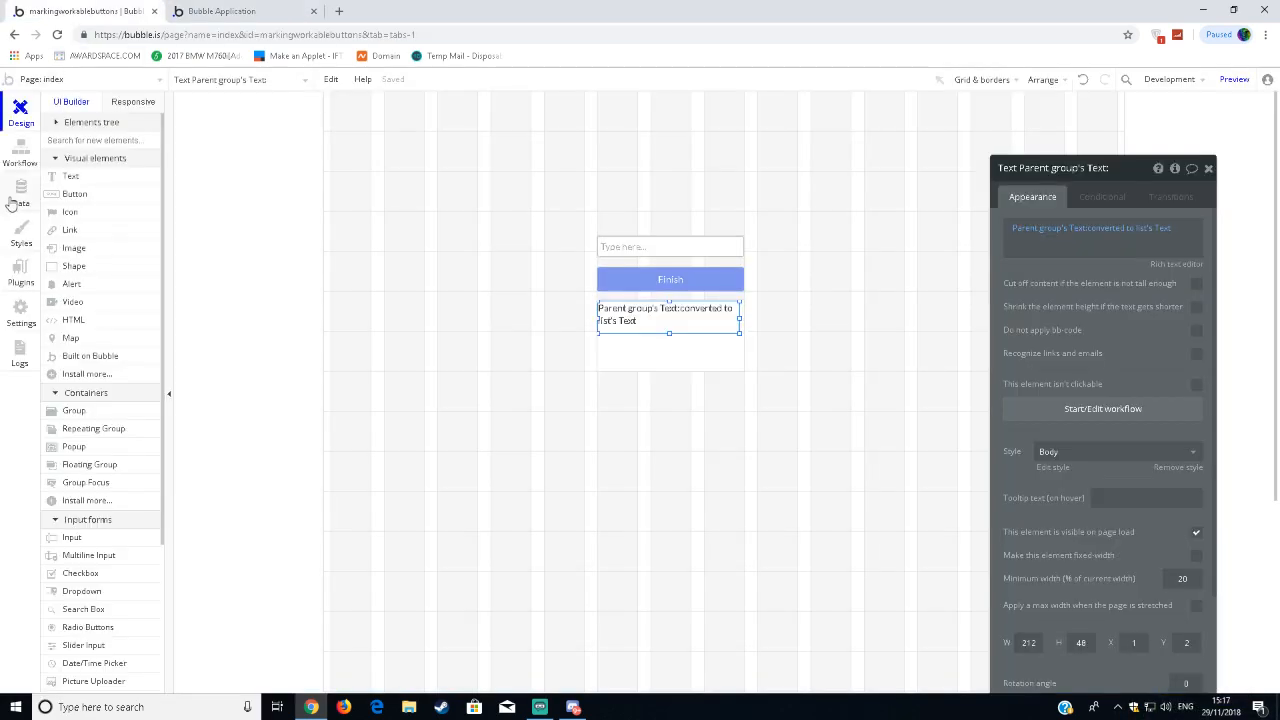
left_click(217, 10)
left_click_drag(470, 310, 578, 317)
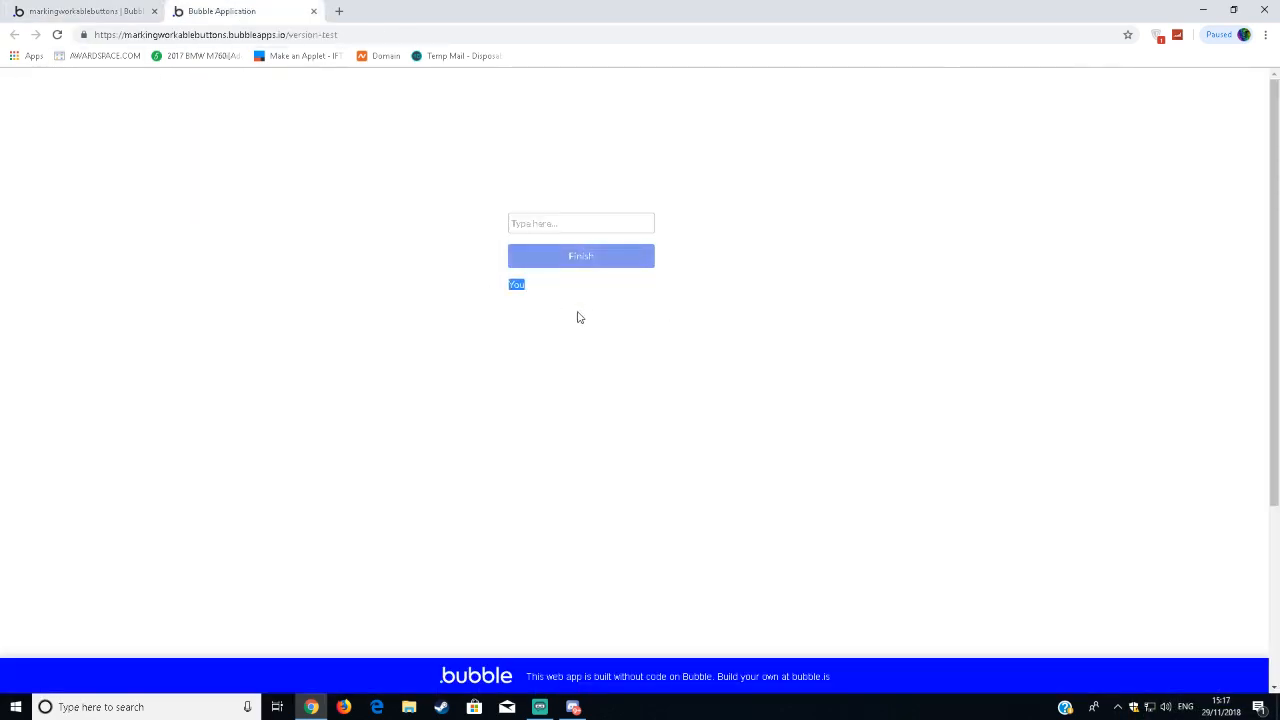
left_click(540, 284)
Return to the editor and refresh the All Texts entries in the app data.
left_click(118, 10)
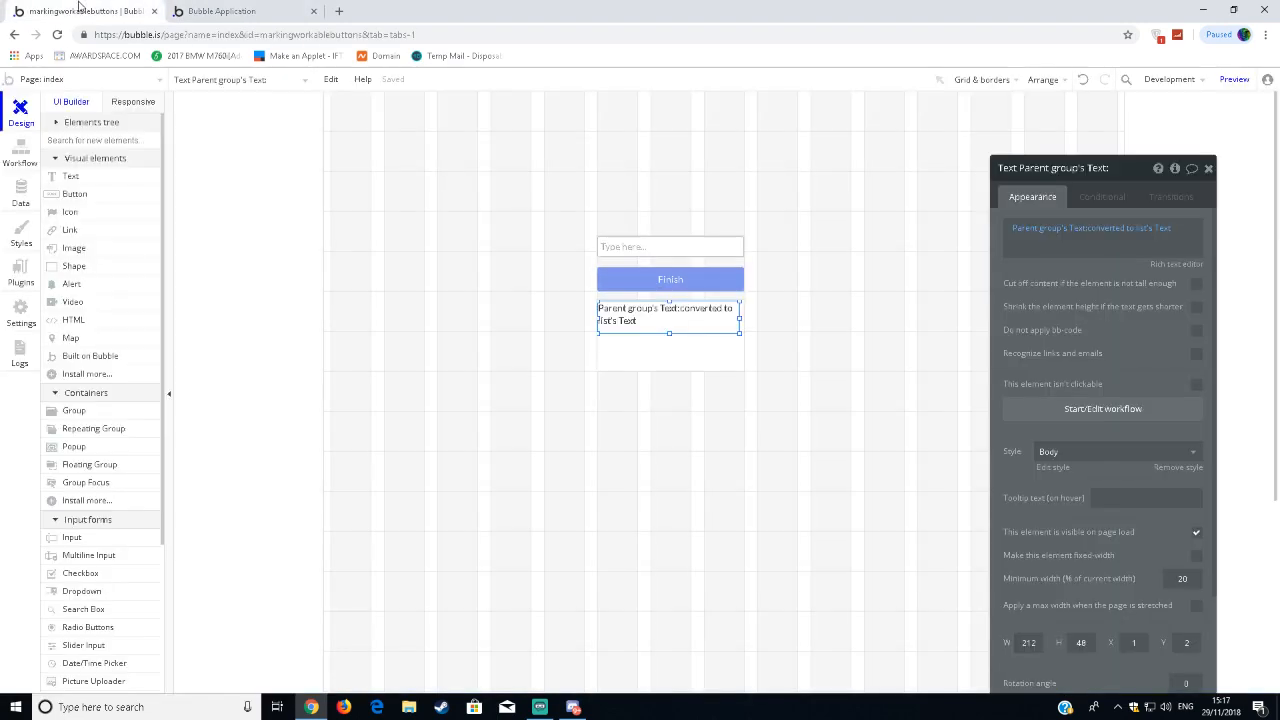
left_click(18, 196)
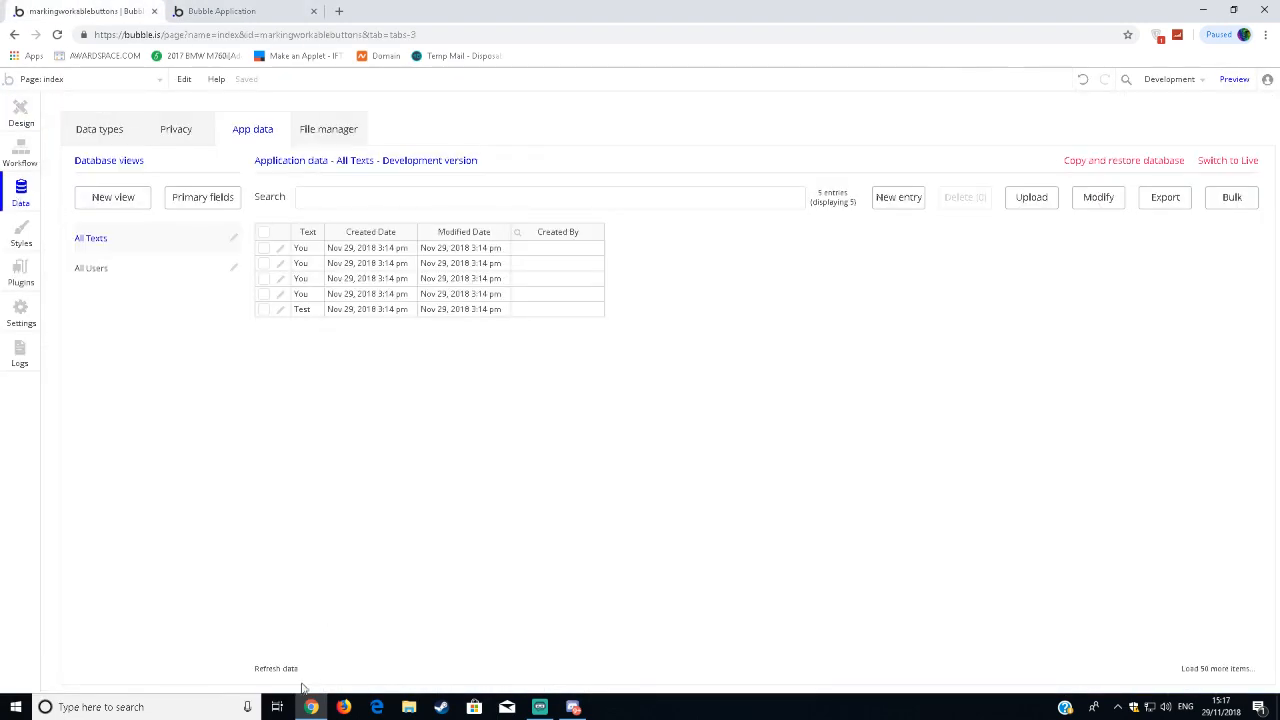
left_click(268, 670)
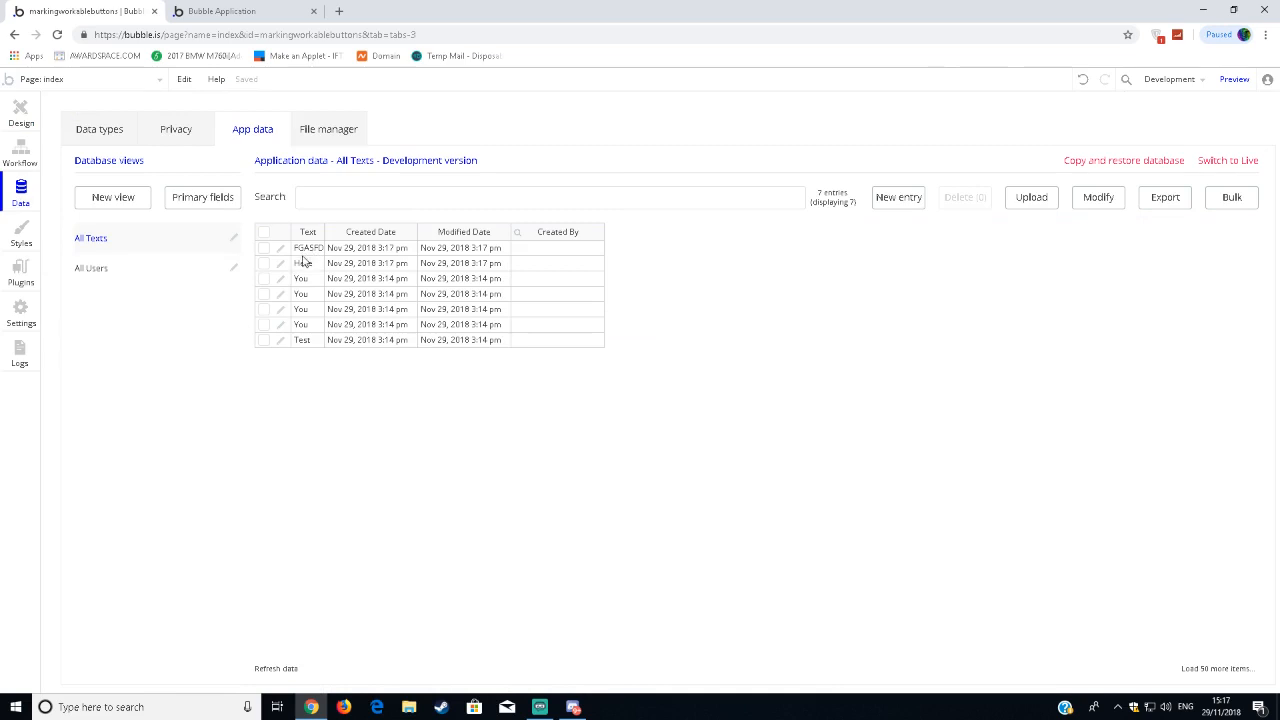
Review the Text data type's fields and the All Texts entries, widening the Text column slightly.
left_click(14, 110)
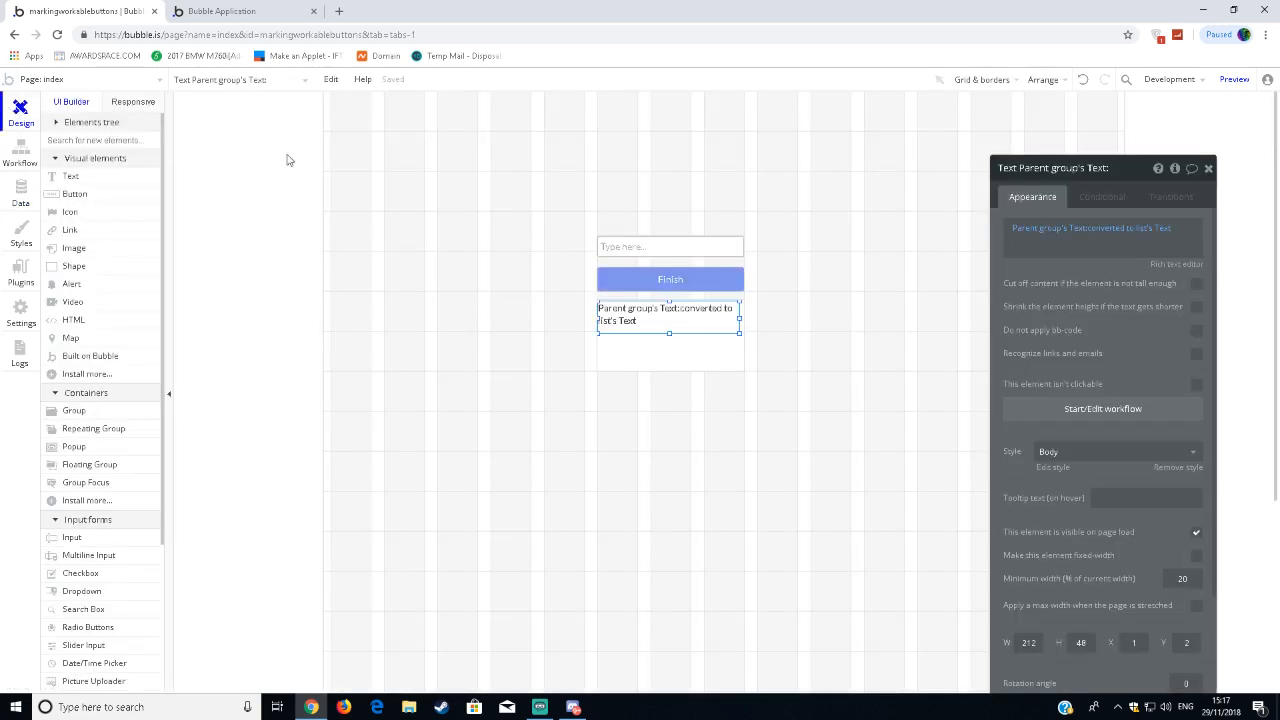
left_click(20, 190)
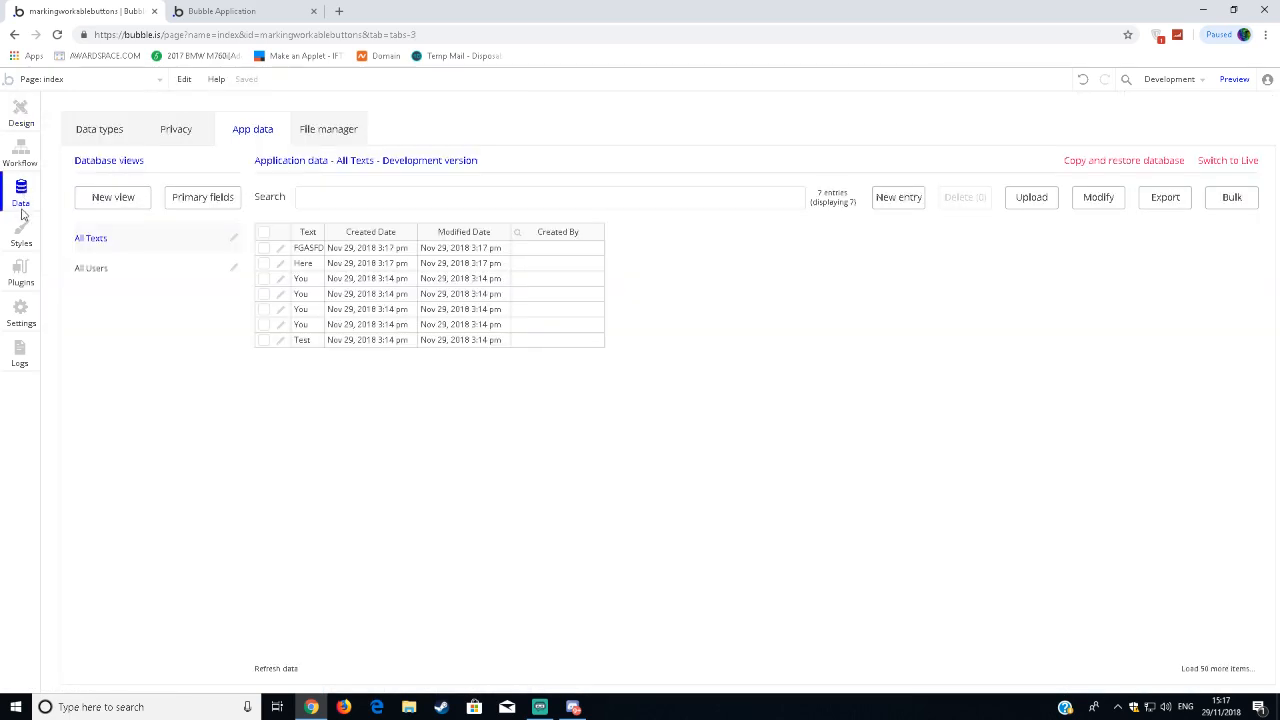
left_click(88, 124)
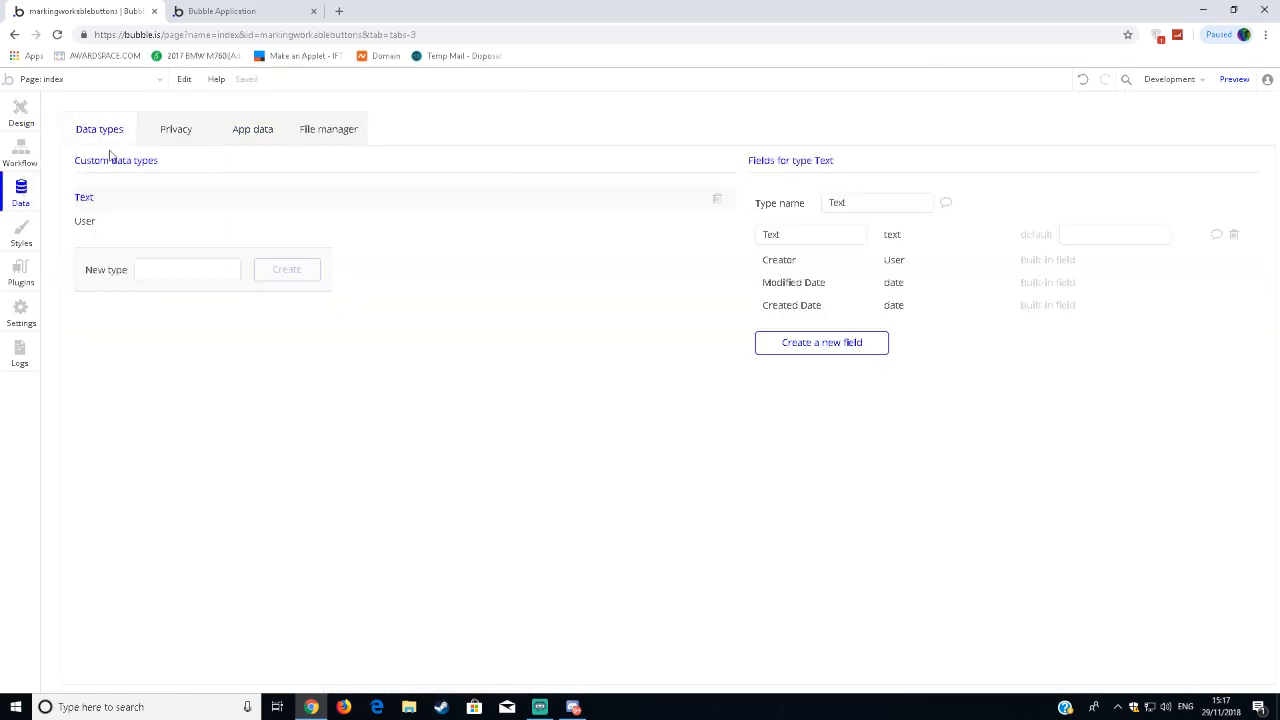
left_click(240, 130)
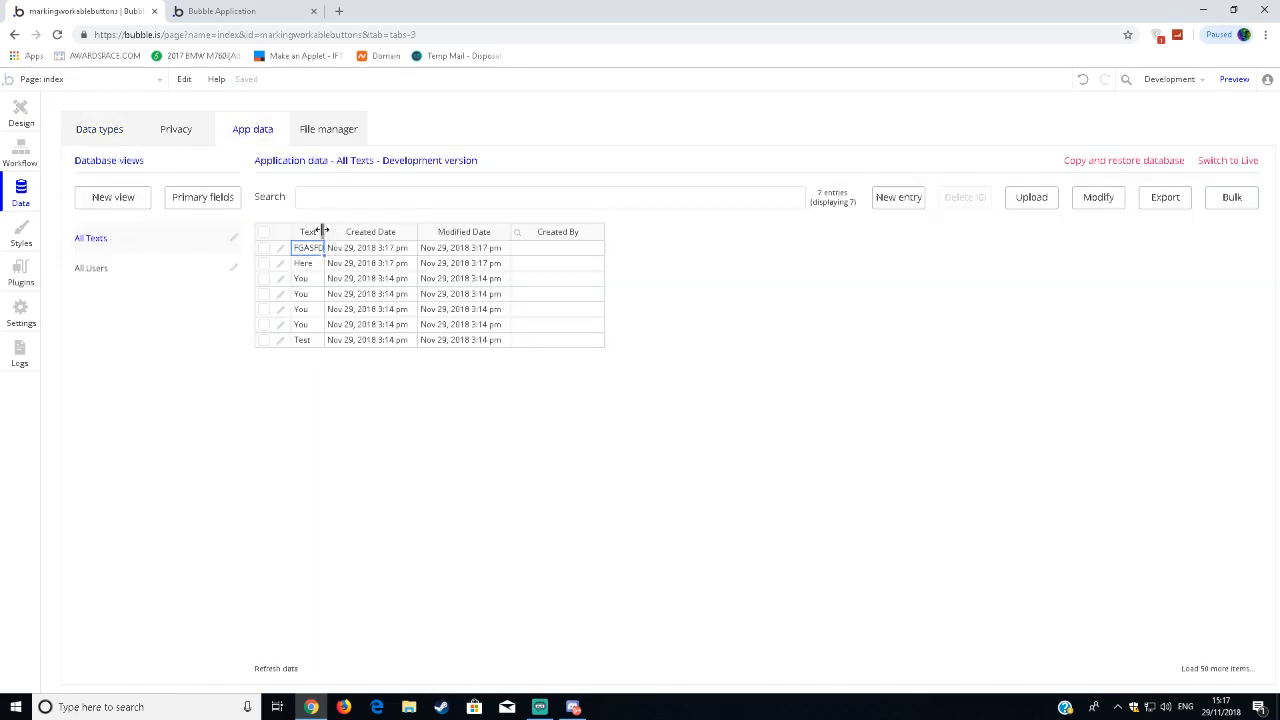
left_click_drag(322, 231, 330, 236)
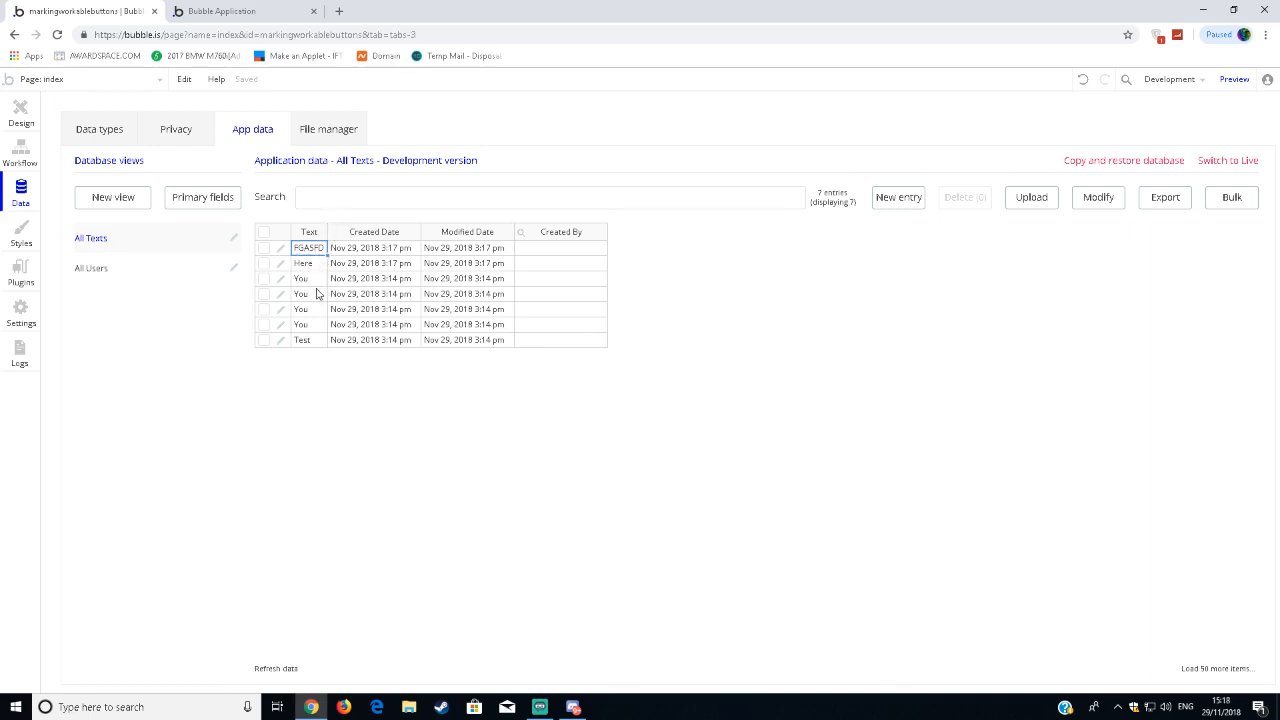
left_click(416, 427)
Go back to the page design, deselect the text element and close the index page's properties.
left_click(4, 118)
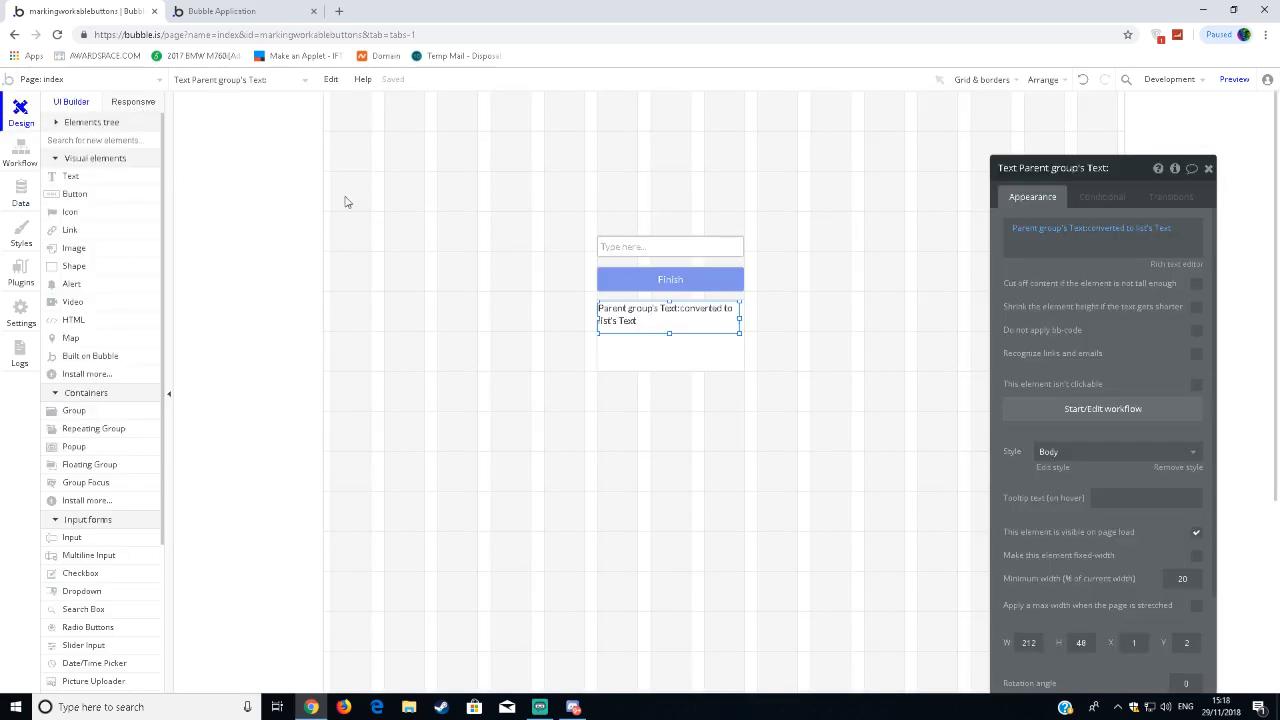
left_click(420, 608)
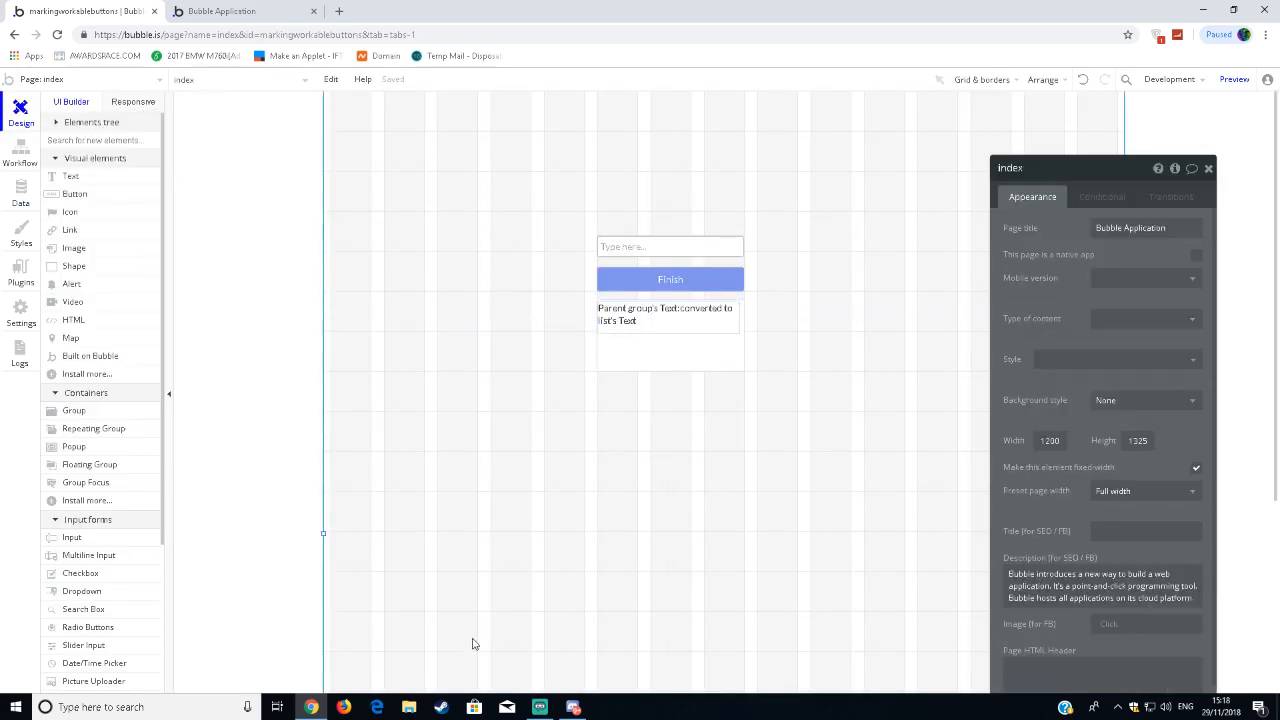
left_click(1208, 168)
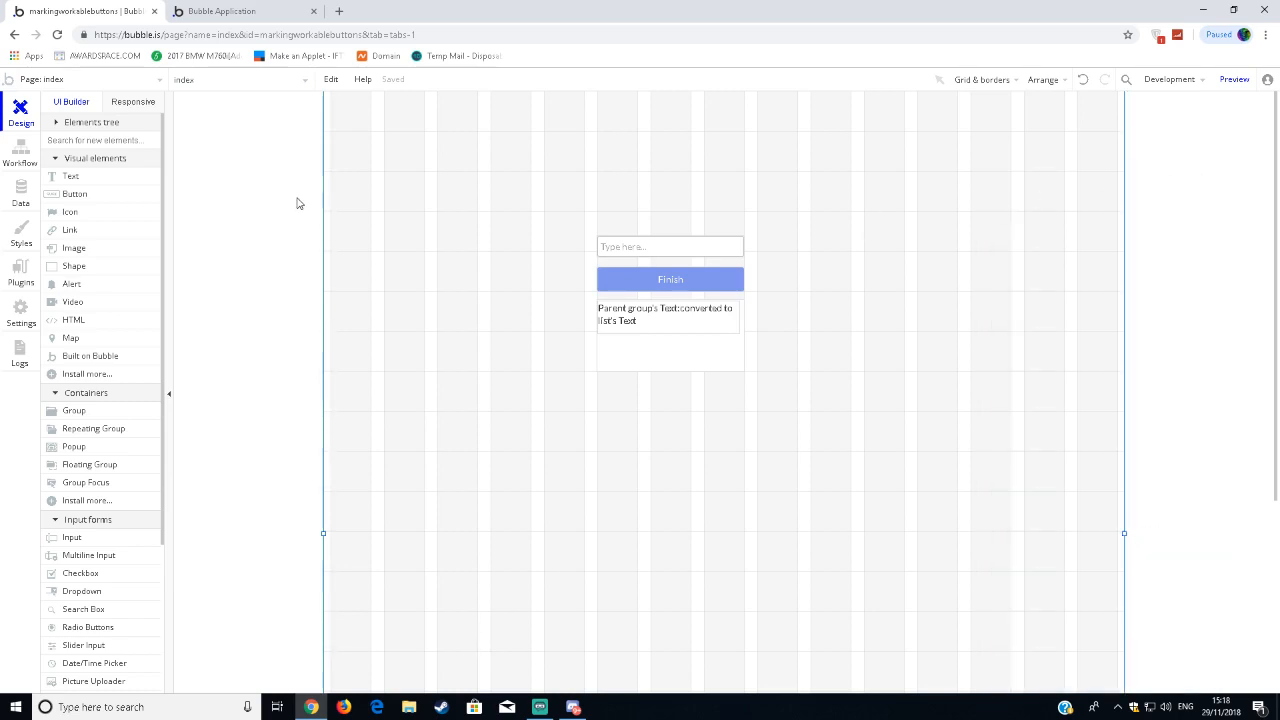
left_click_drag(538, 205, 814, 437)
left_click(504, 297)
left_click_drag(557, 196, 794, 302)
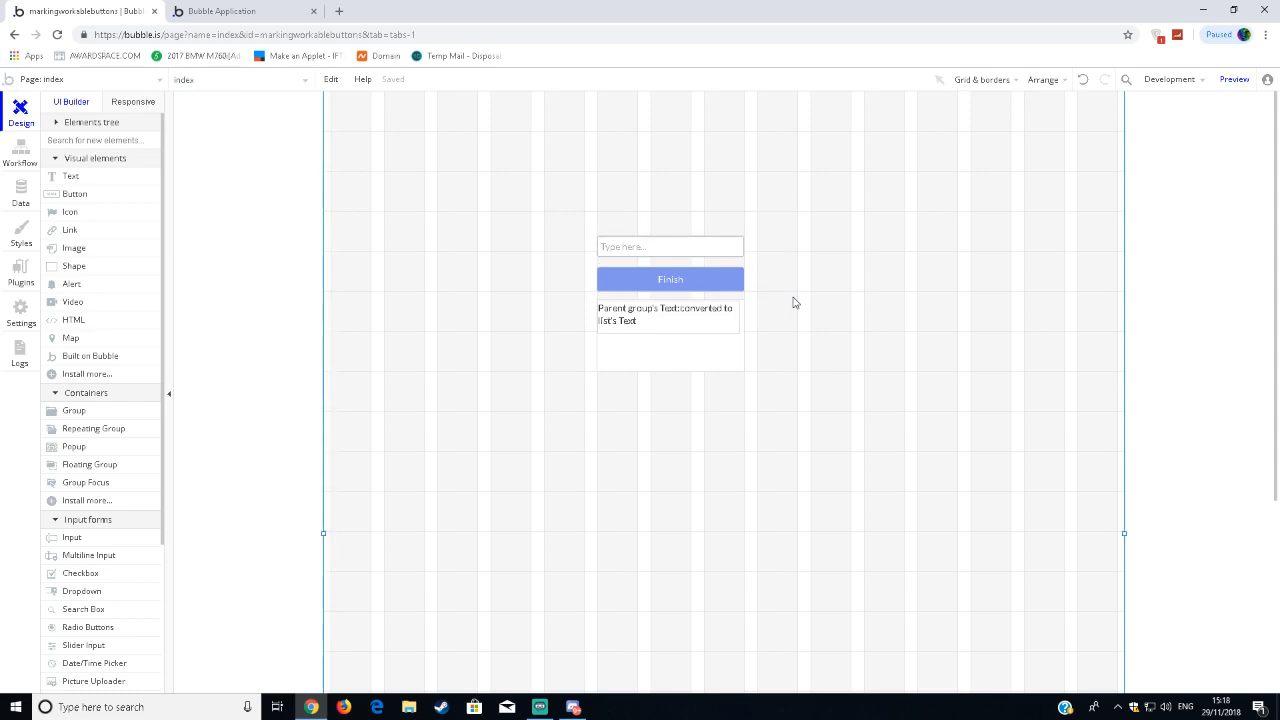